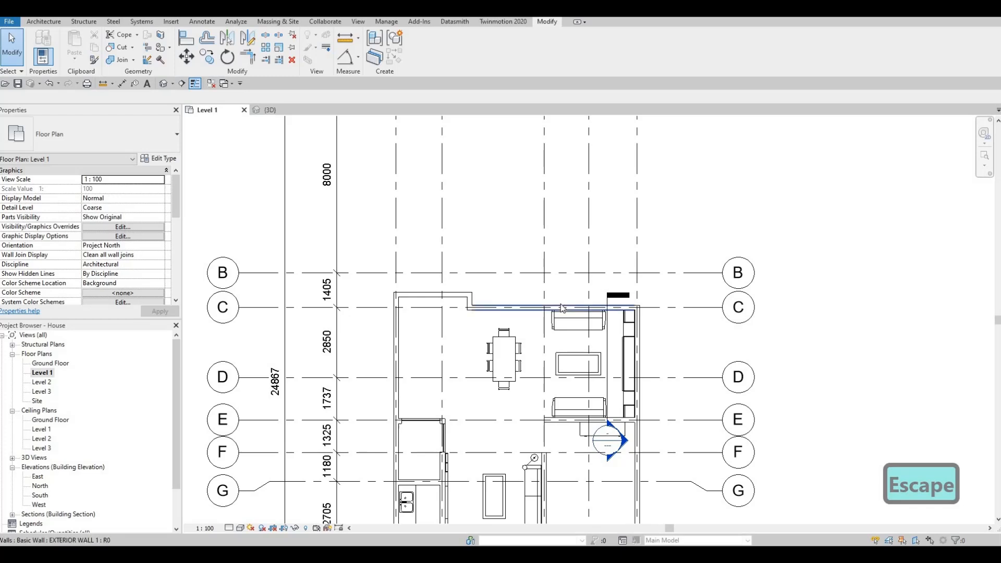
# Open the Ground Floor plan and select the west exterior wall to check its wall type.
pyautogui.doubleClick(49, 363)
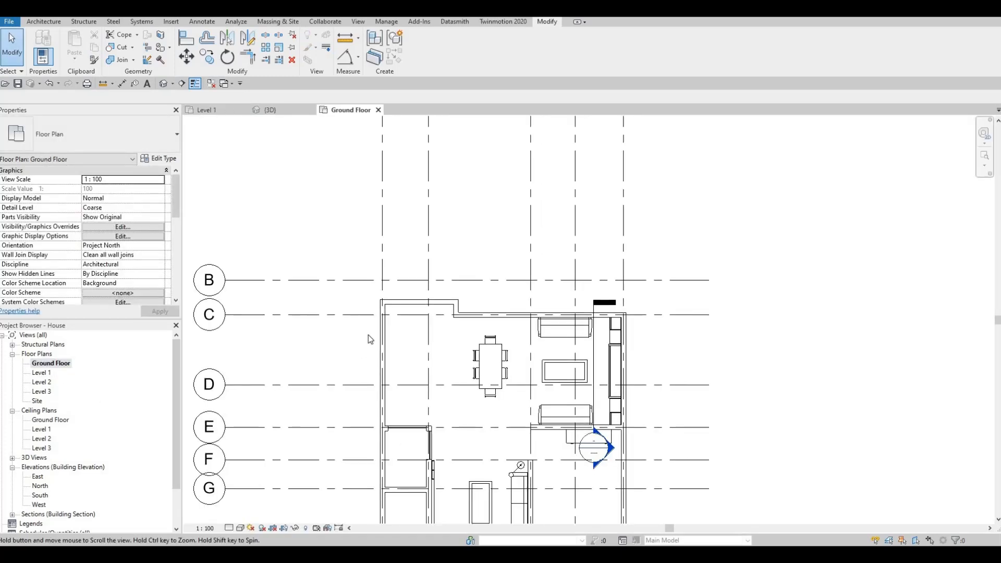
pyautogui.press('Escape')
pyautogui.press('Escape')
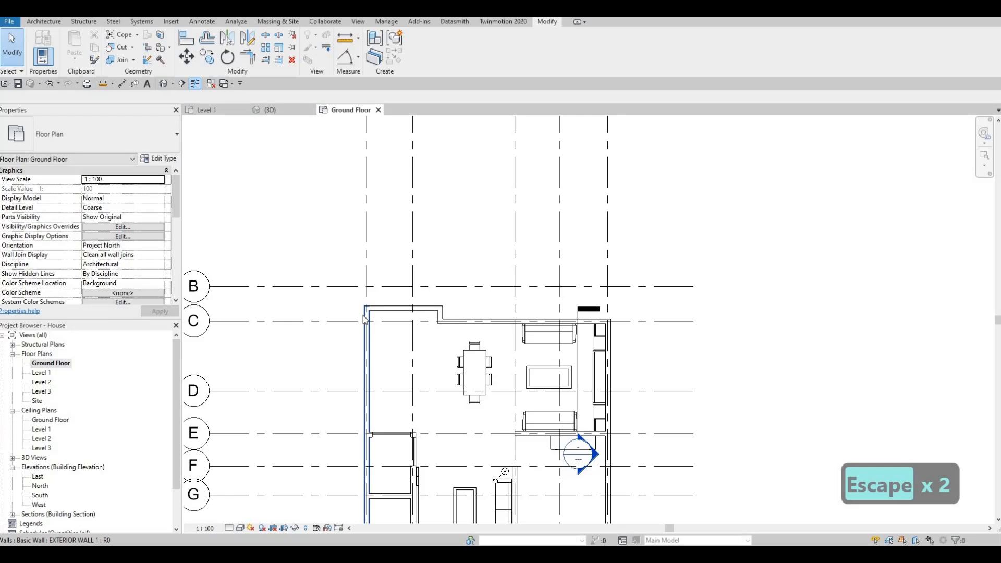
pyautogui.click(365, 318)
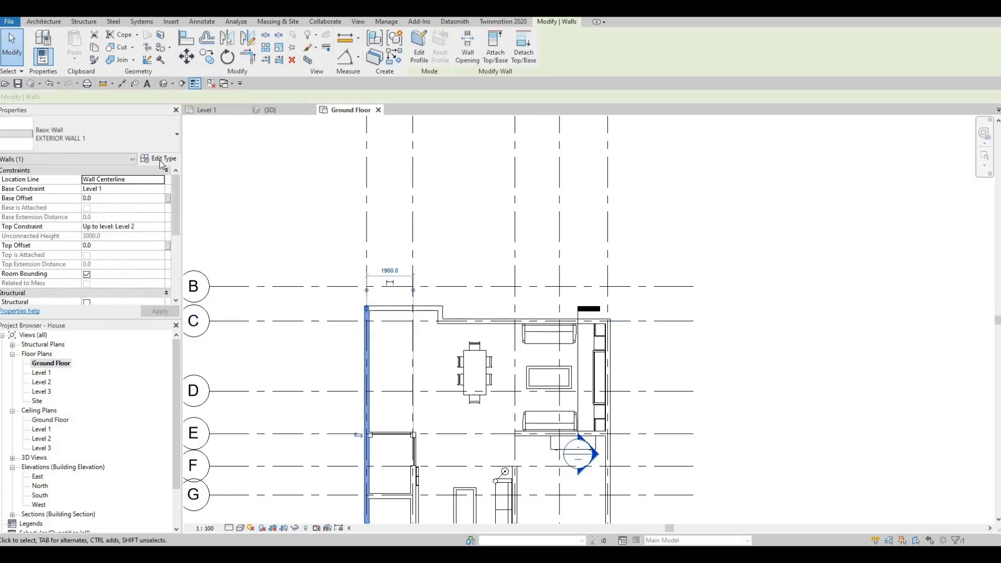
pyautogui.press('Escape')
pyautogui.press('Escape')
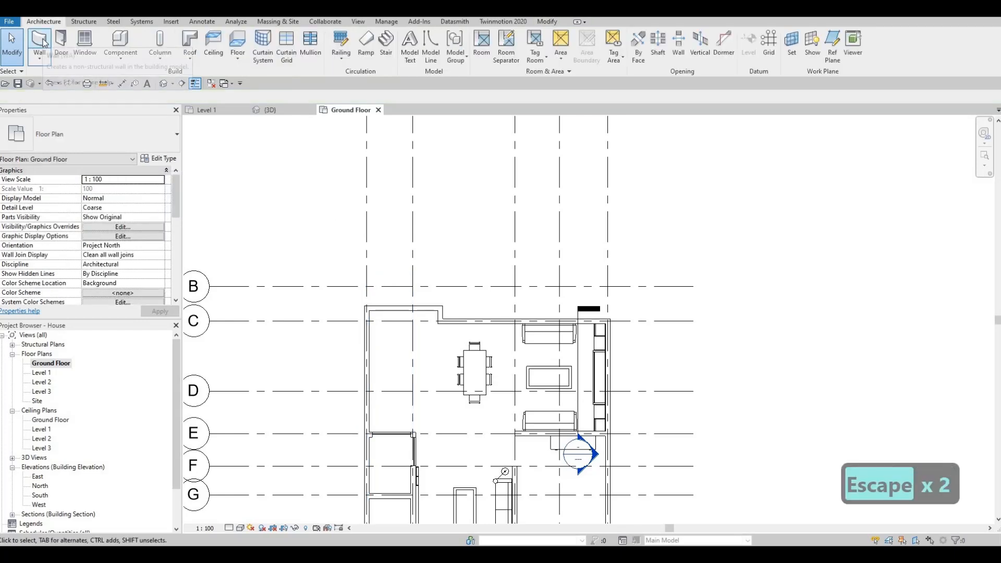
# Start the Wall tool with type EXTERIOR WALL 1 and duplicate that type as EXTERIOR WALL 2.
pyautogui.click(40, 41)
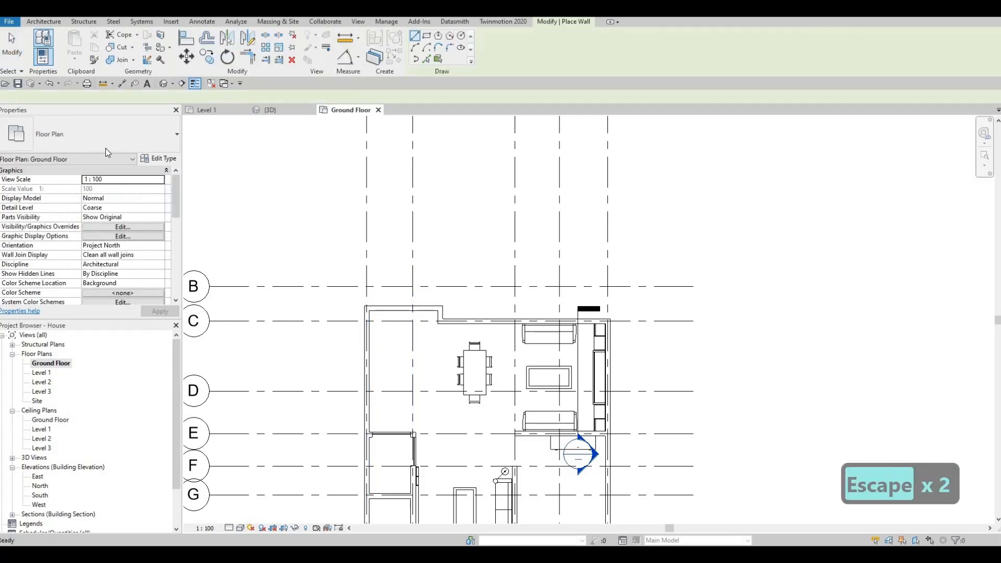
pyautogui.click(147, 146)
pyautogui.scroll(5, 85, 265)
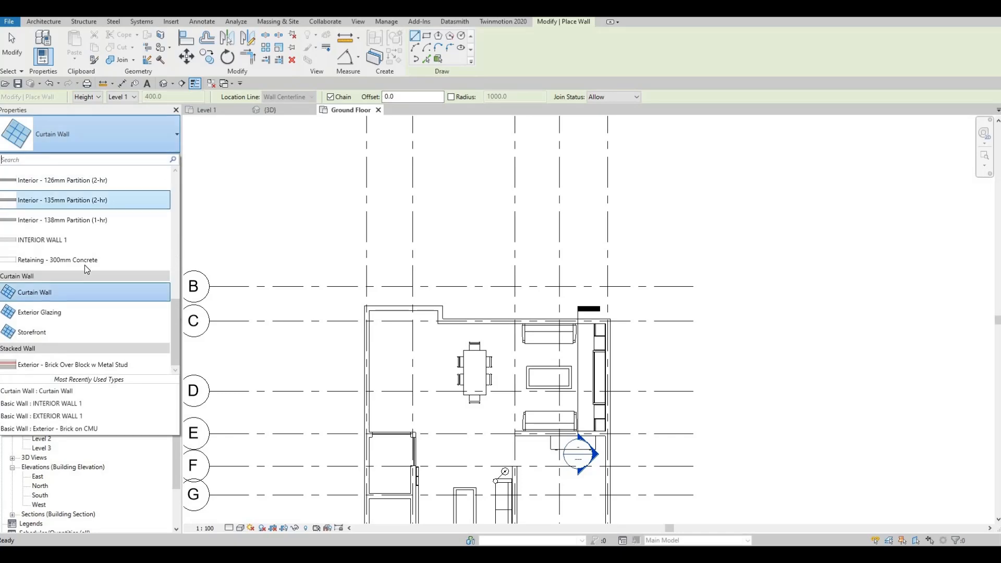
pyautogui.scroll(4, 84, 265)
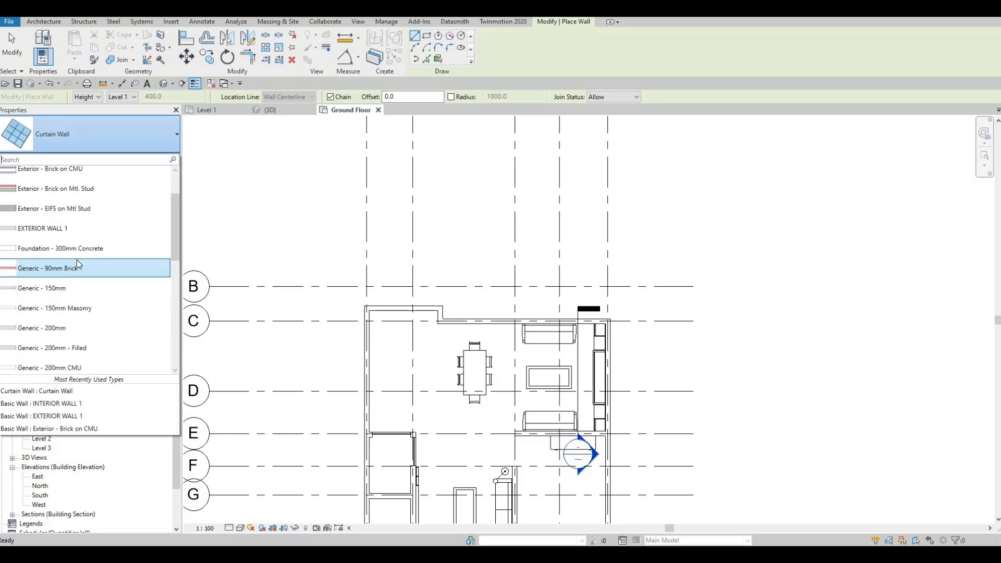
pyautogui.click(123, 228)
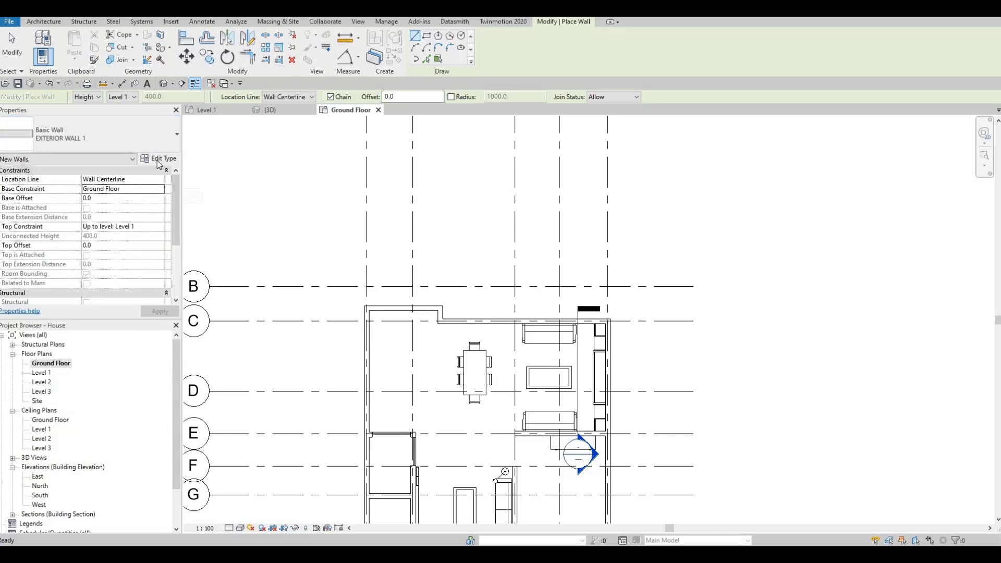
pyautogui.click(159, 160)
pyautogui.click(618, 153)
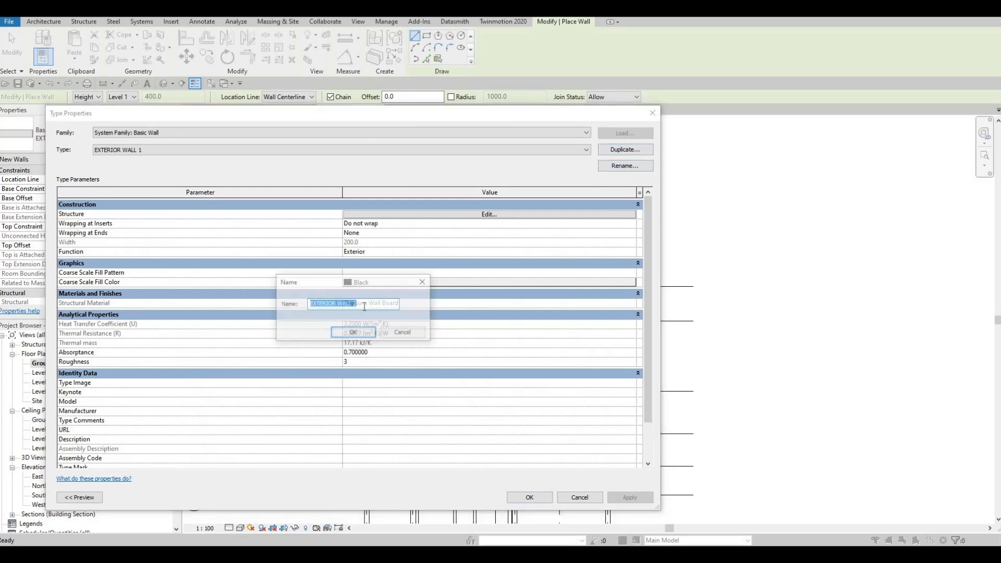
pyautogui.click(359, 336)
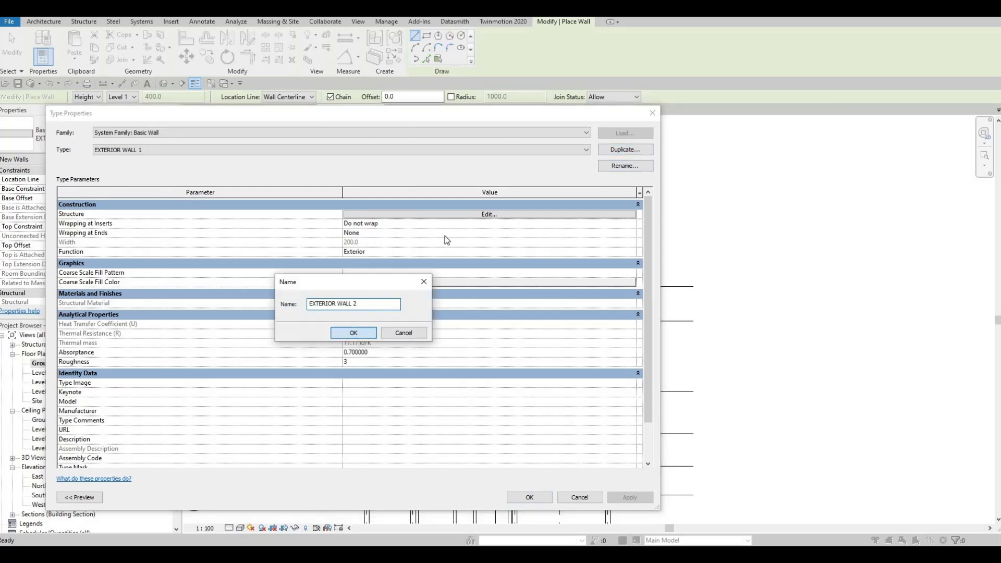
# Set the structure layer material of EXTERIOR WALL 2 to Concrete, Board Formed and confirm the type edits.
pyautogui.click(465, 214)
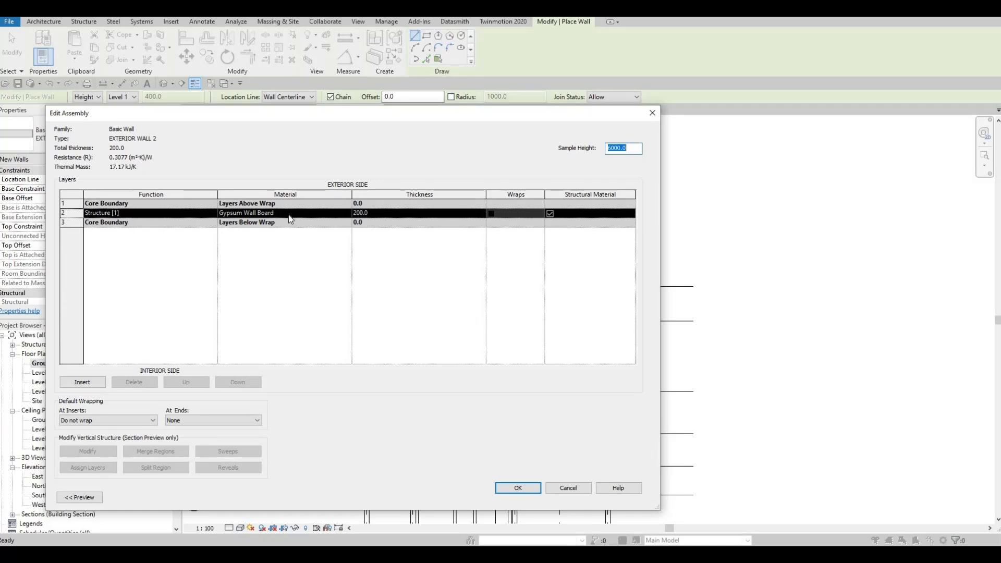
pyautogui.click(328, 214)
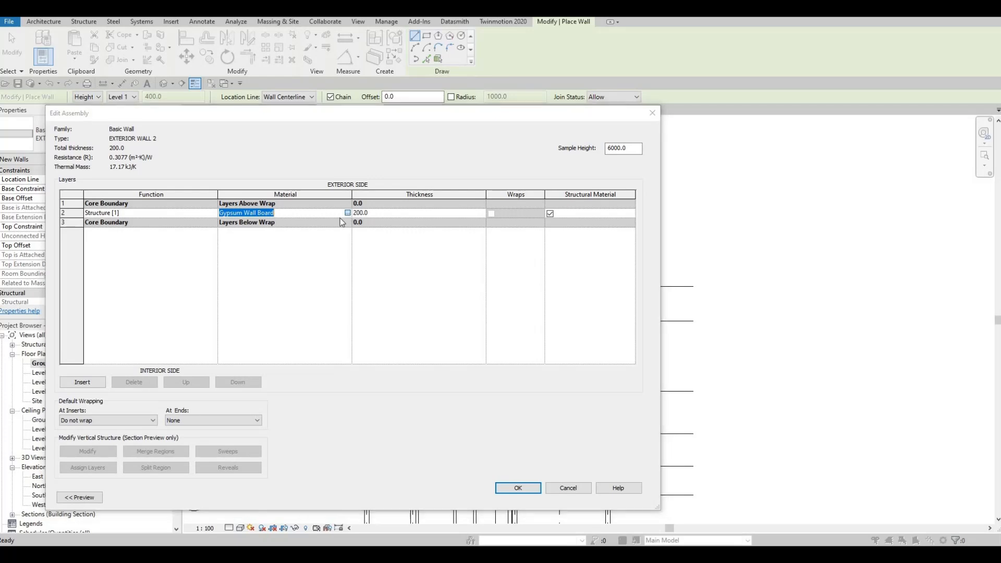
pyautogui.click(347, 213)
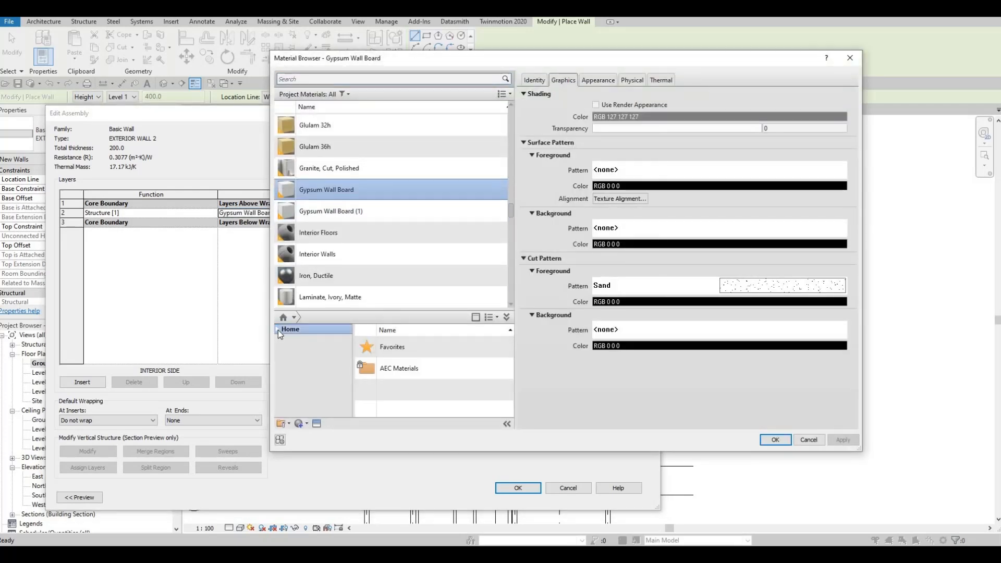
pyautogui.click(283, 349)
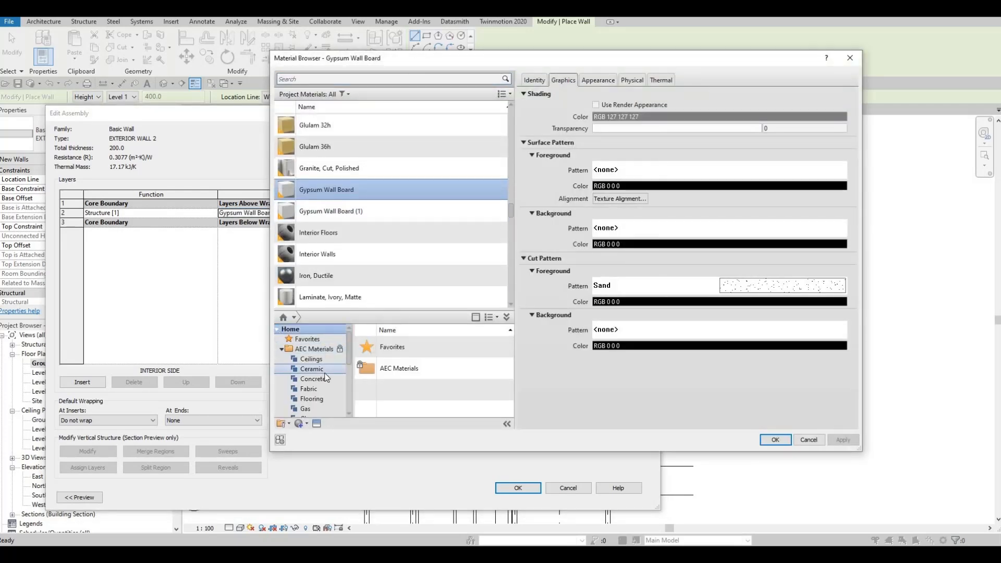
pyautogui.scroll(-2, 324, 372)
pyautogui.scroll(-3, 319, 400)
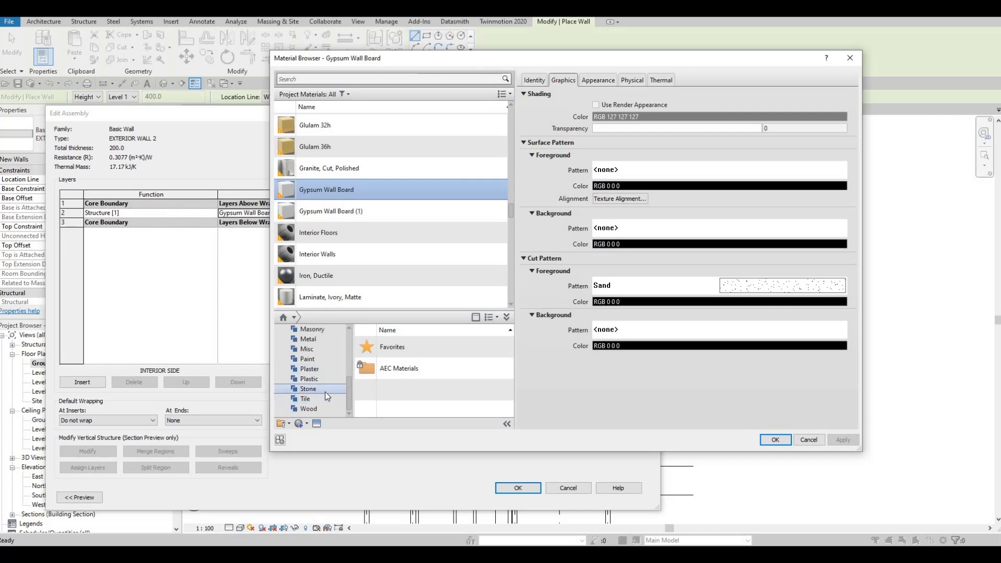
pyautogui.click(320, 390)
pyautogui.click(429, 391)
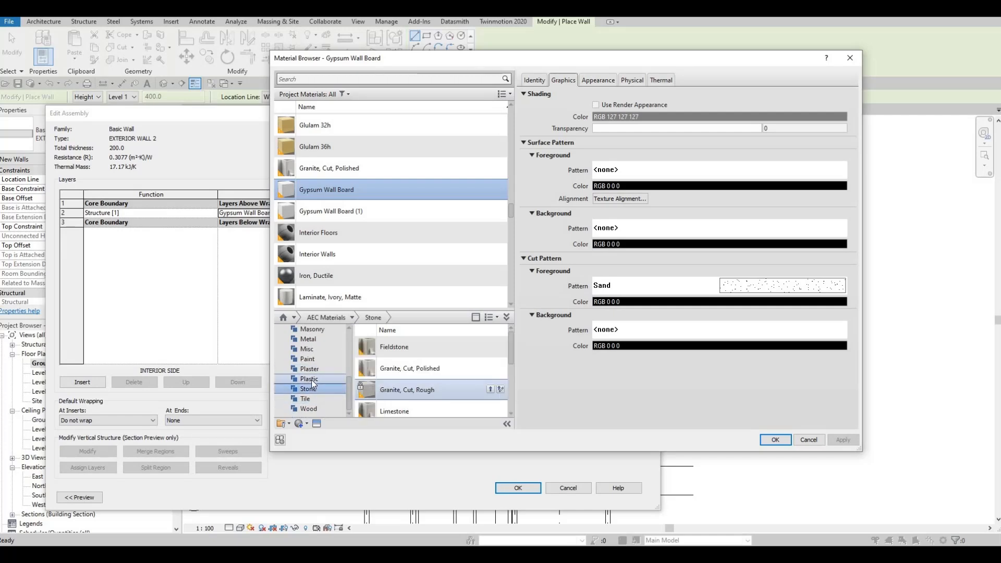
pyautogui.scroll(5, 311, 380)
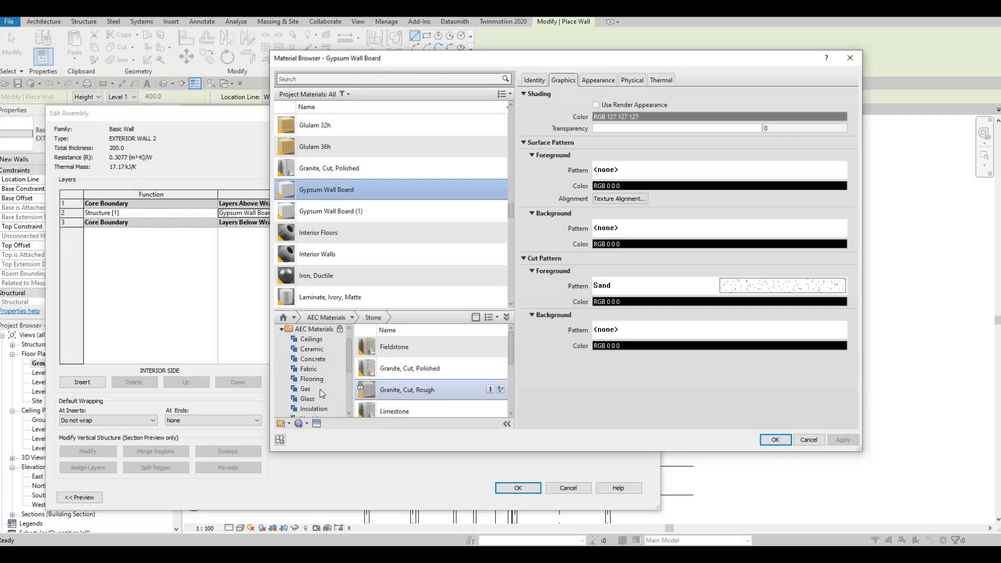
pyautogui.click(315, 362)
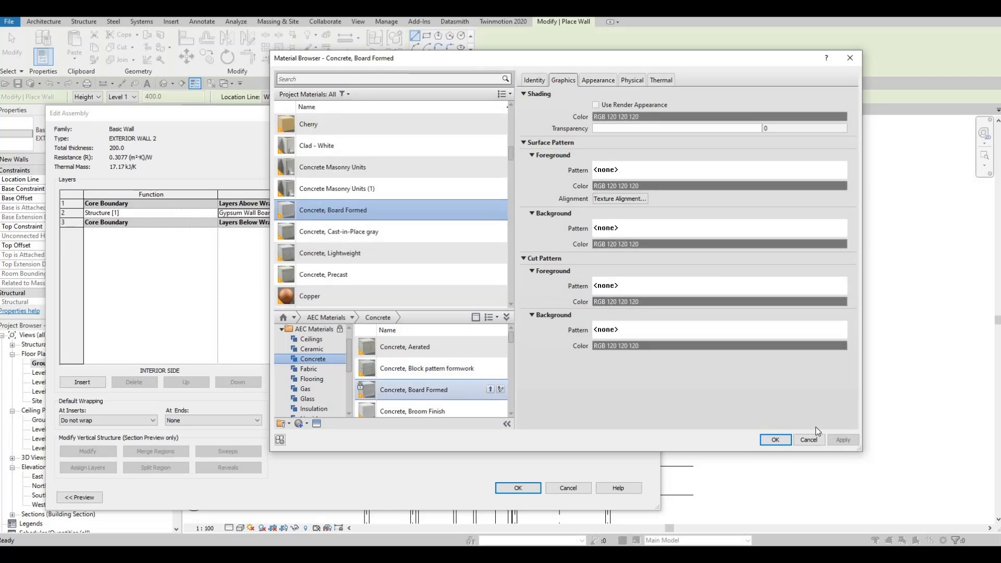
pyautogui.click(774, 441)
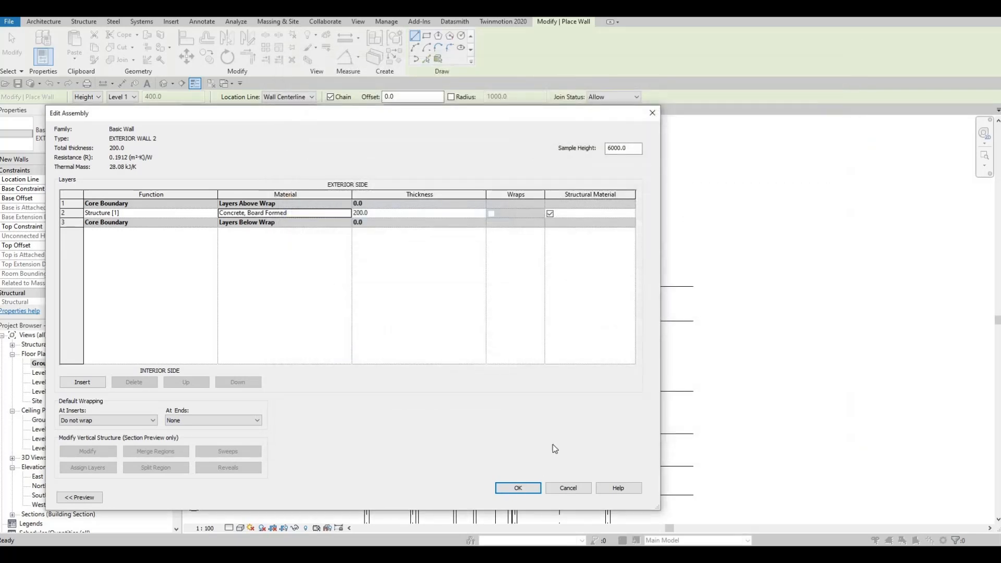
pyautogui.click(518, 488)
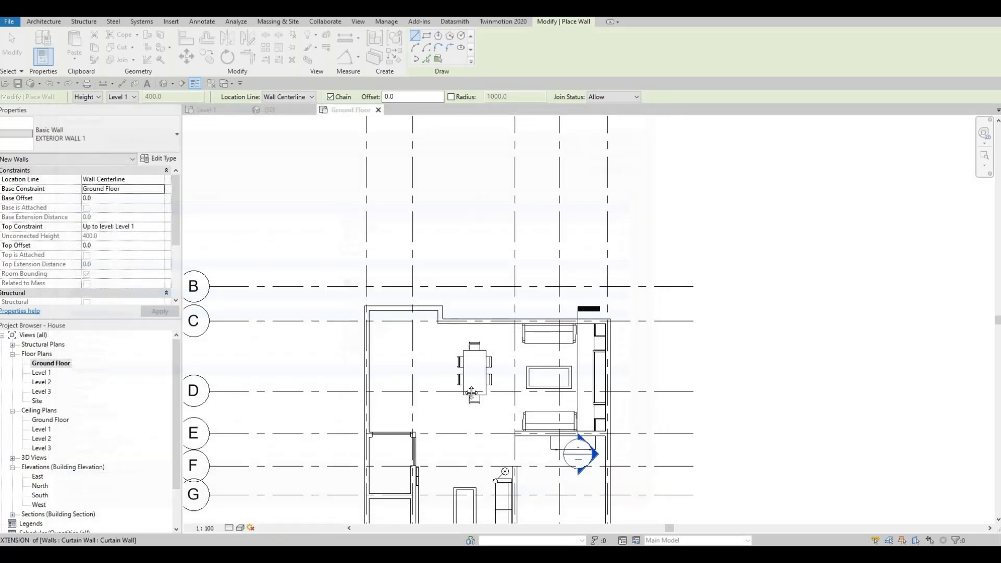
# Draw walls from the existing northwest wall corner up to grid A at grid 1, along A to grid 5, and back down to the existing wall.
pyautogui.moveTo(723, 366); pyautogui.dragTo(711, 411, button='middle')
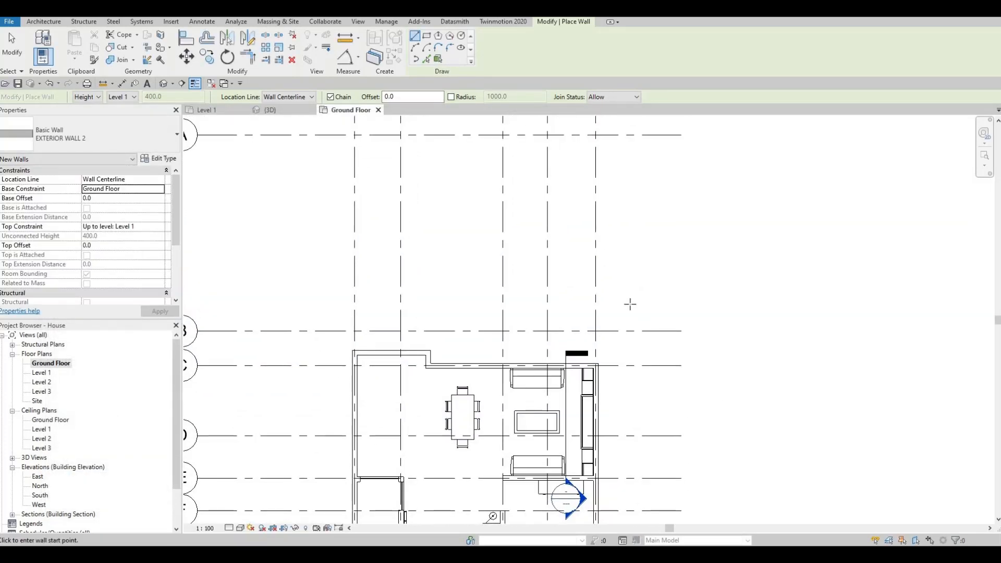
pyautogui.scroll(-1, 506, 355)
pyautogui.moveTo(506, 355); pyautogui.dragTo(522, 406, button='middle')
pyautogui.scroll(2, 522, 406)
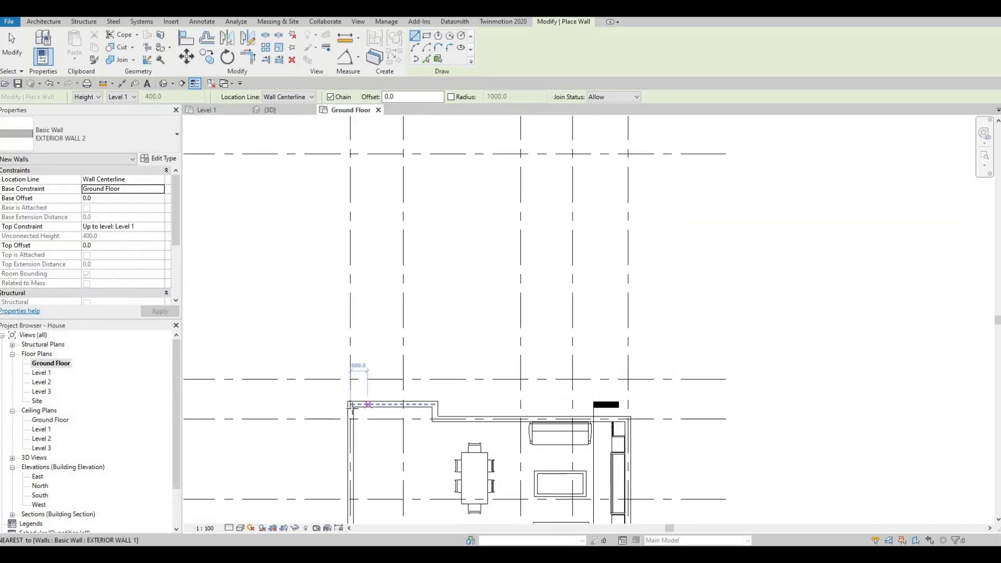
pyautogui.scroll(4, 348, 389)
pyautogui.click(351, 407)
pyautogui.scroll(-4, 352, 348)
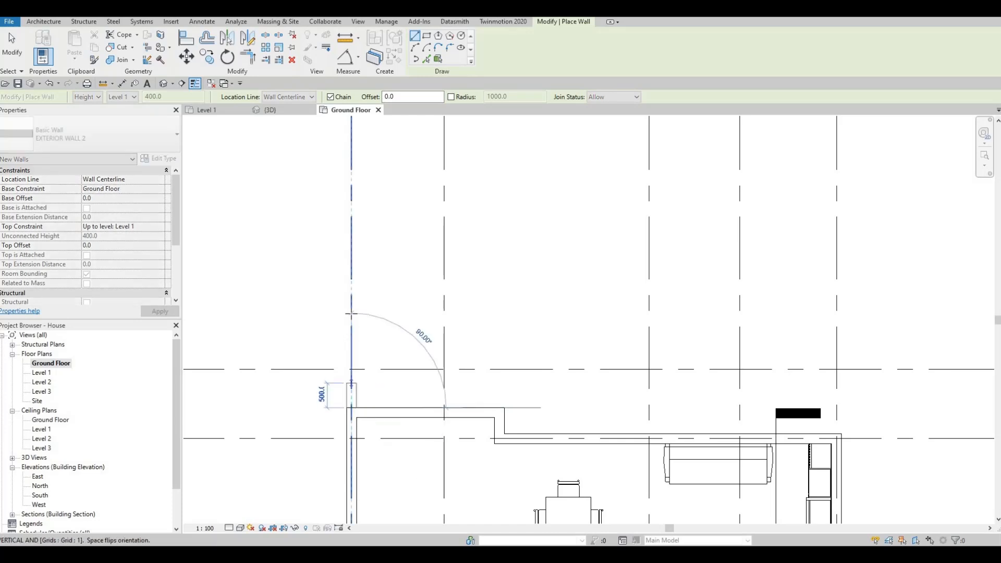
pyautogui.scroll(-2, 353, 337)
pyautogui.moveTo(354, 313); pyautogui.dragTo(361, 345, button='middle')
pyautogui.scroll(-1, 356, 318)
pyautogui.scroll(-3, 368, 354)
pyautogui.scroll(2, 359, 312)
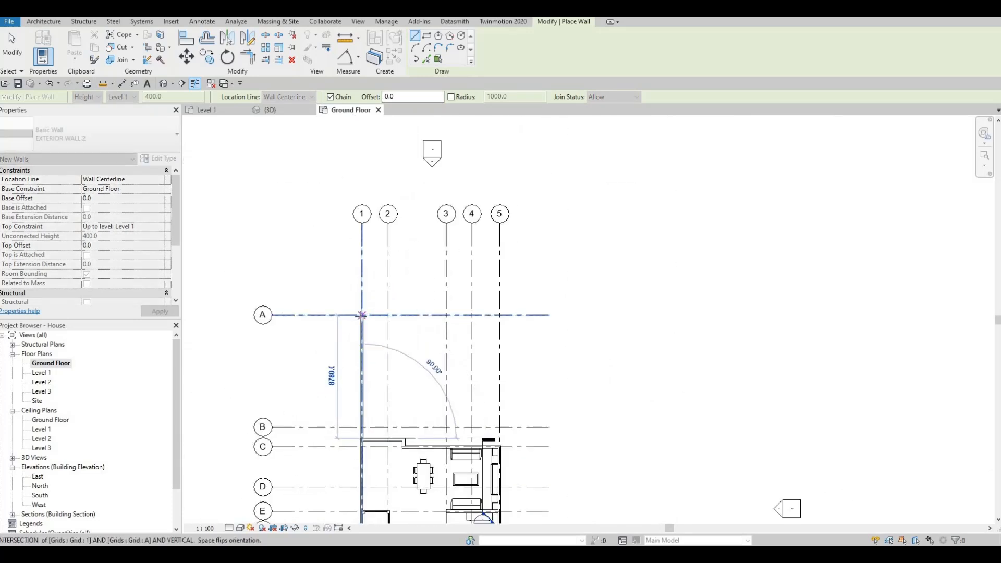
pyautogui.click(362, 315)
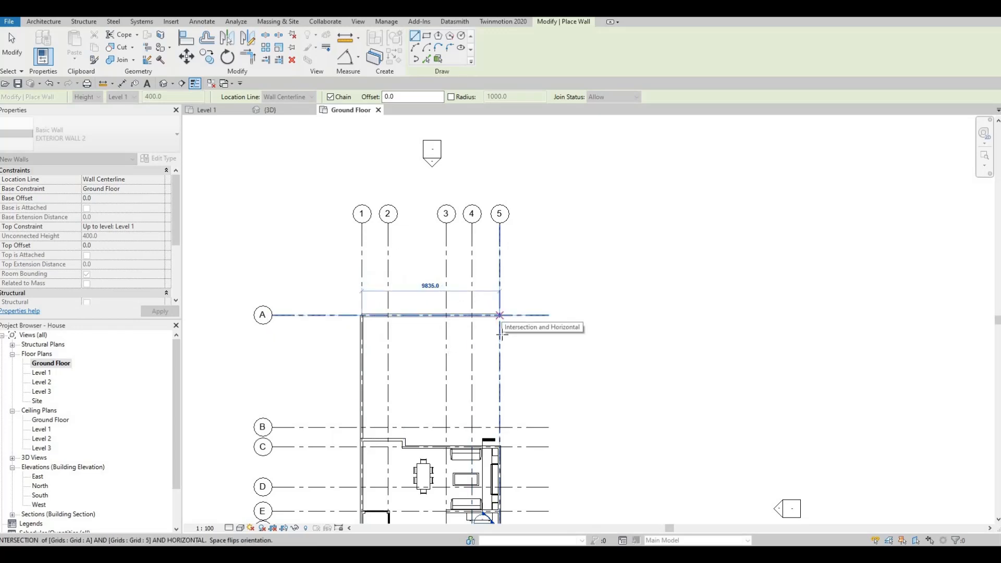
pyautogui.click(501, 316)
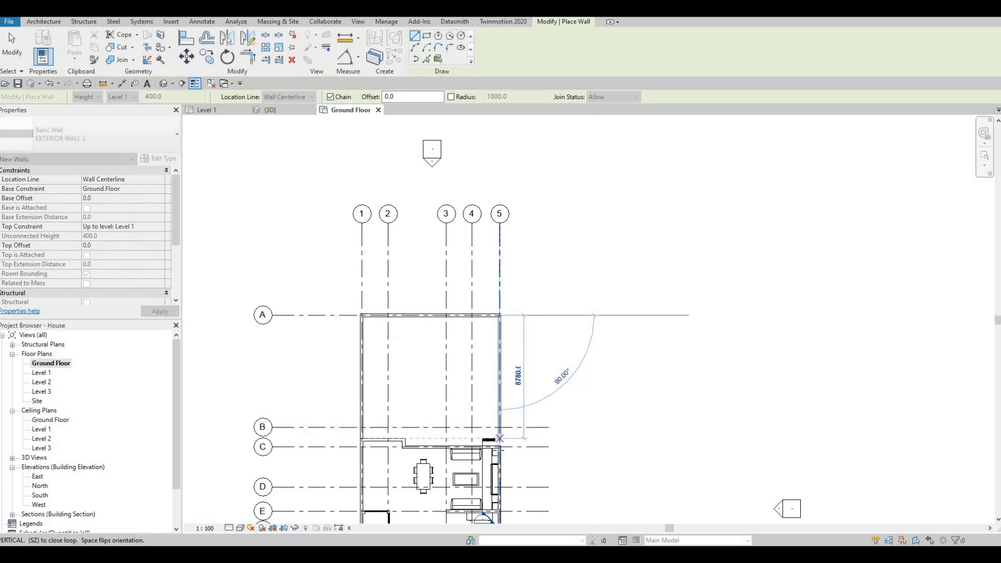
pyautogui.scroll(2, 500, 441)
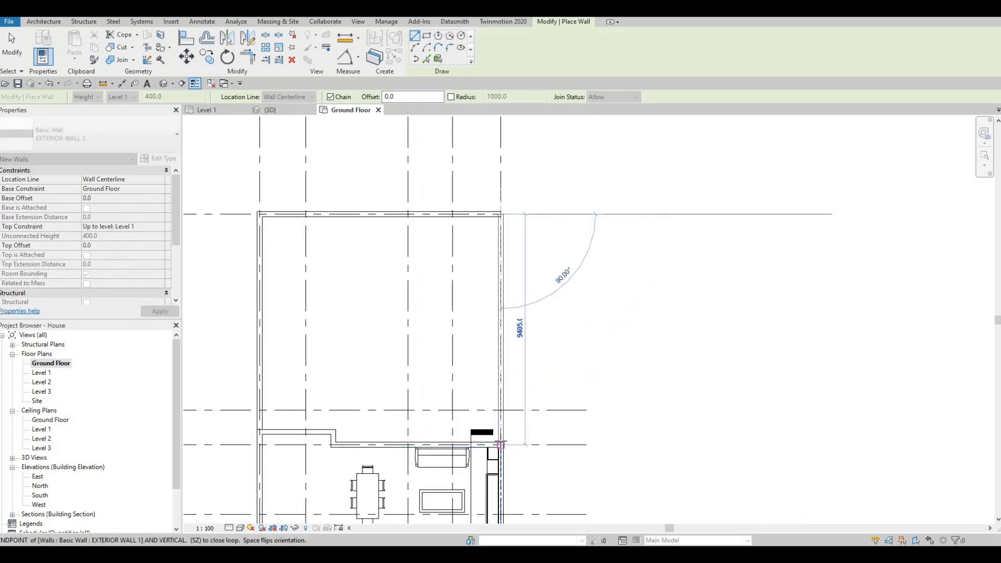
pyautogui.click(500, 444)
pyautogui.press('Escape')
pyautogui.scroll(3, 500, 444)
pyautogui.press('Escape')
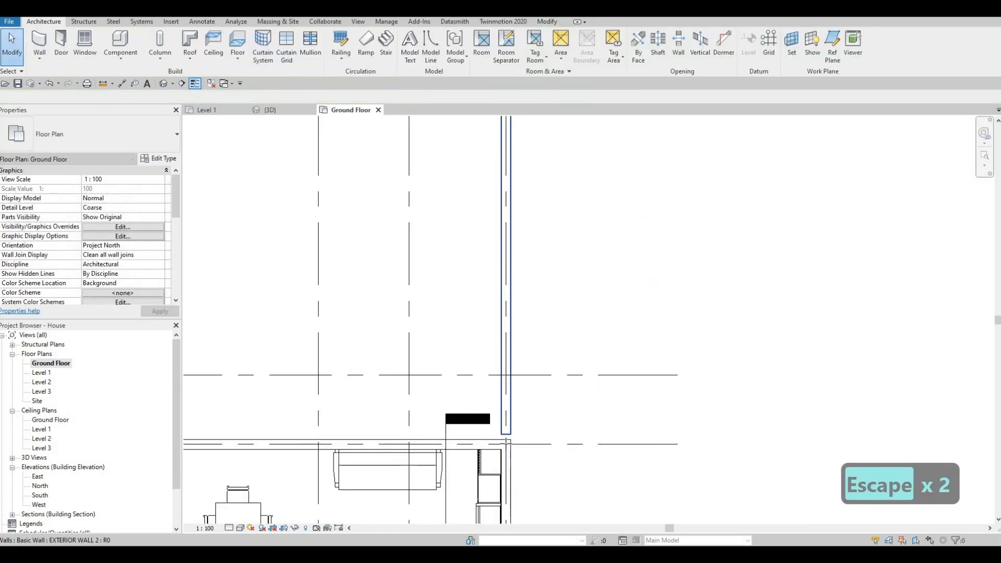
pyautogui.click(507, 438)
pyautogui.scroll(-5, 501, 375)
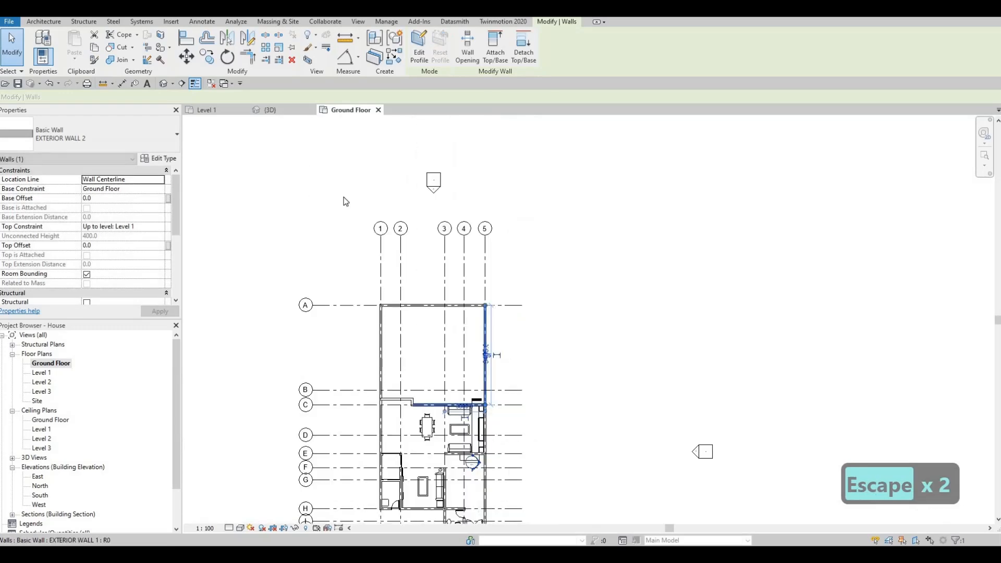
pyautogui.moveTo(345, 202); pyautogui.dragTo(378, 151, button='middle')
pyautogui.press('Escape')
pyautogui.moveTo(417, 331); pyautogui.dragTo(421, 267, button='middle')
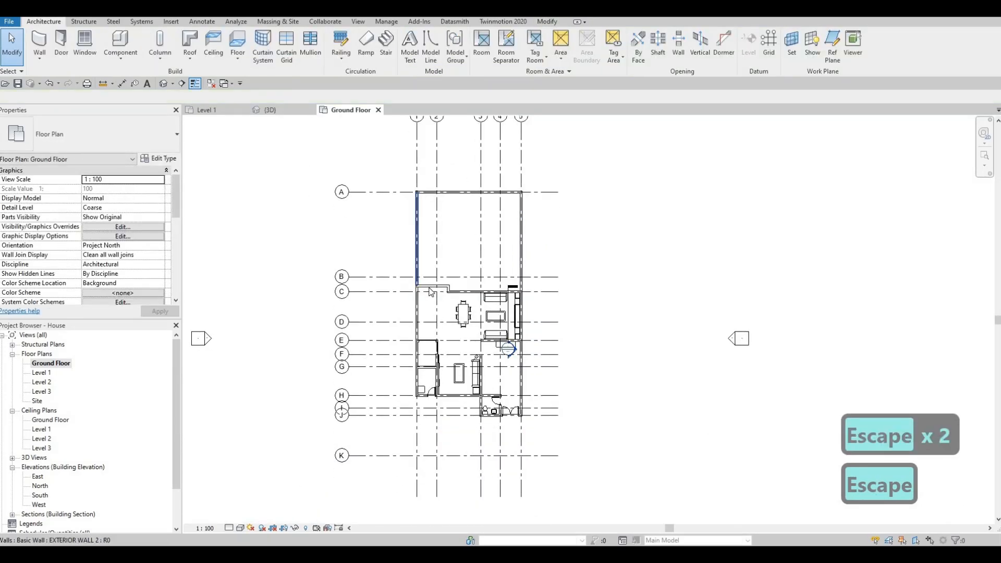
# Create walls similar to the selected EXTERIOR WALL 2 wall, drawing from the existing wall down grid 1 to grid K, along K, and back up to the existing wall.
pyautogui.click(431, 289)
pyautogui.press('c')
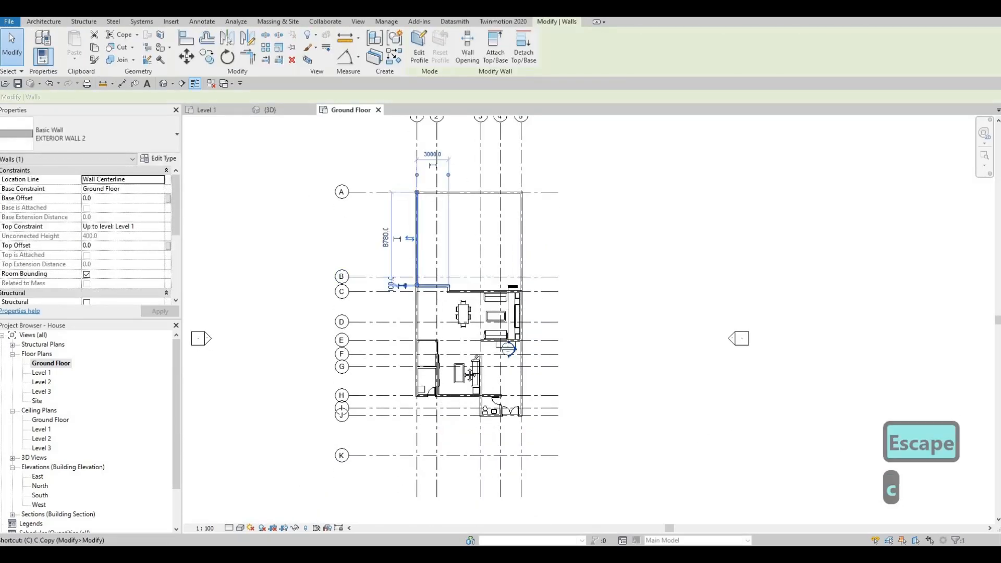
pyautogui.press('s')
pyautogui.scroll(4, 417, 469)
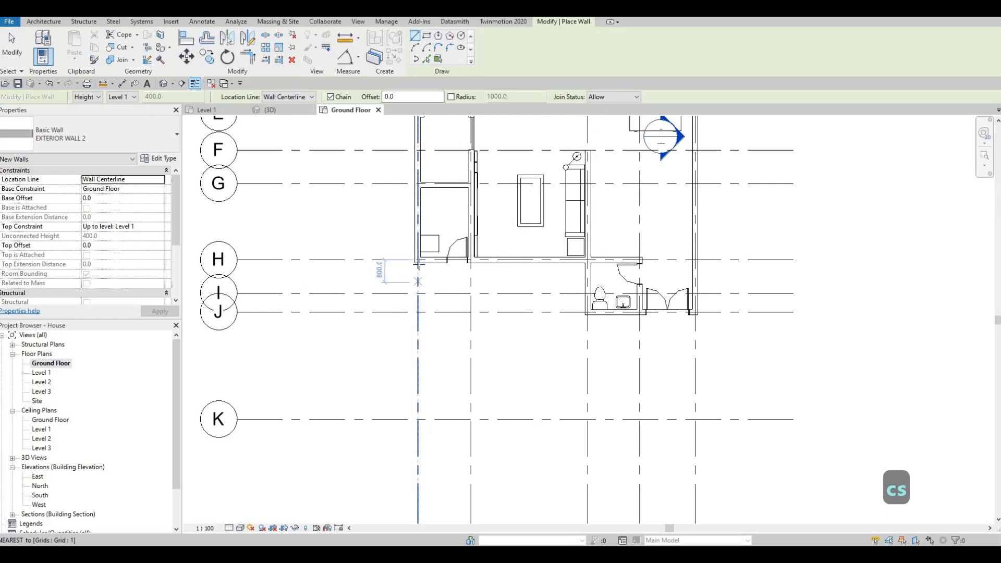
pyautogui.press('Escape')
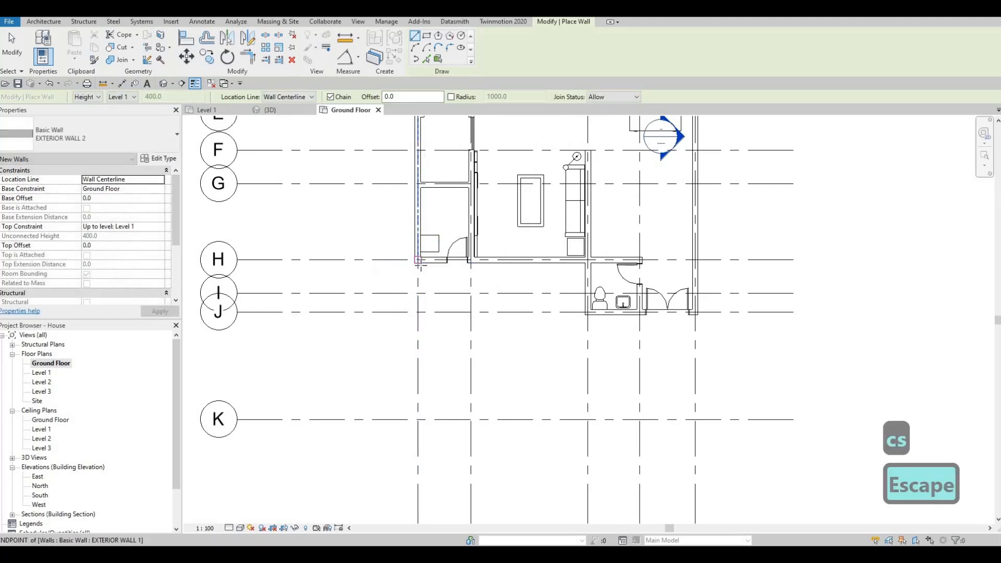
pyautogui.click(418, 259)
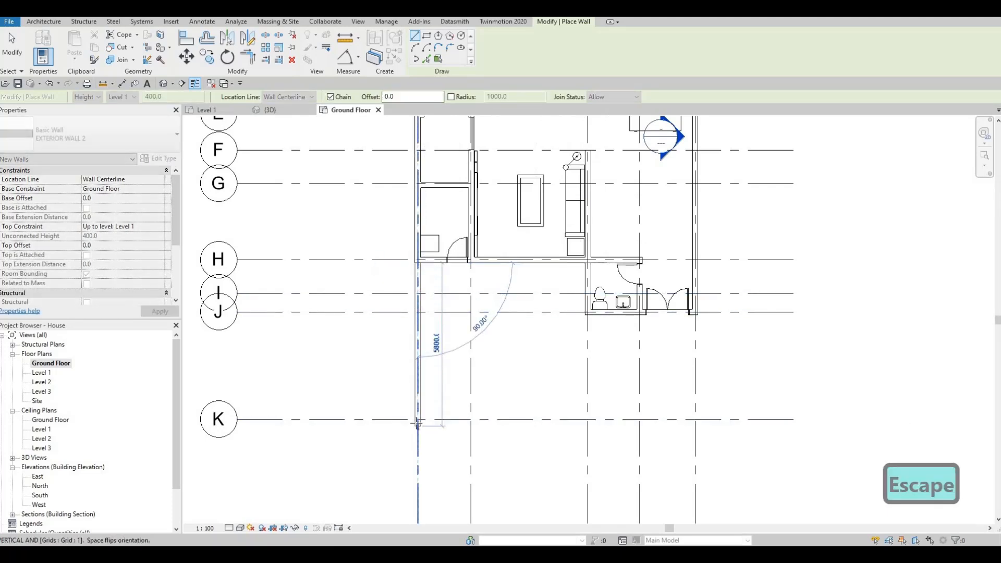
pyautogui.click(417, 423)
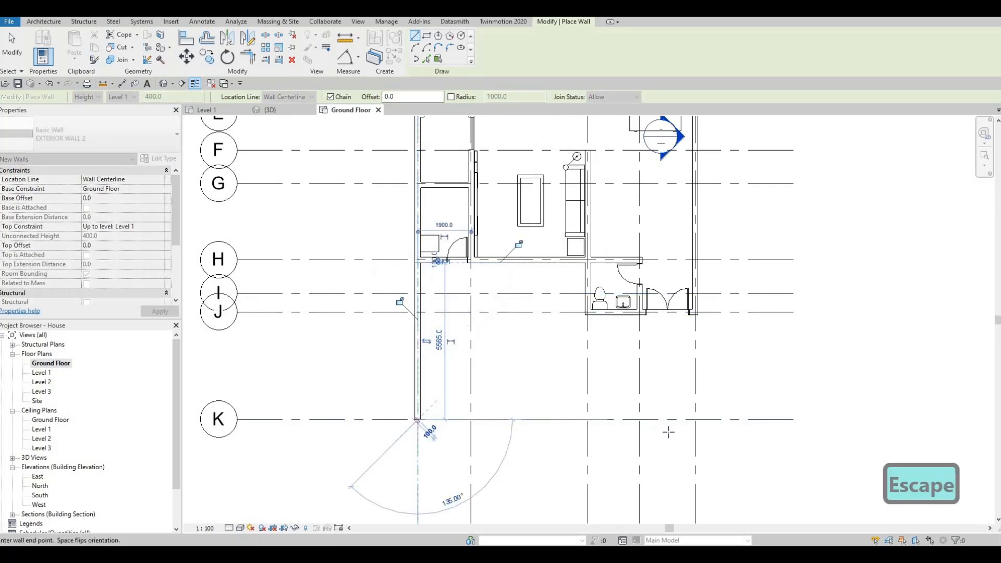
pyautogui.click(692, 420)
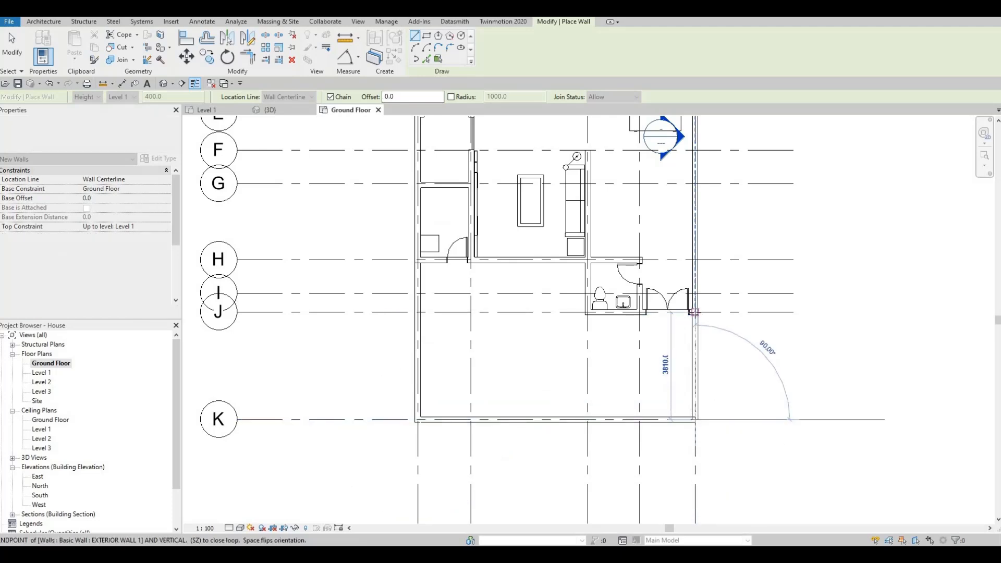
pyautogui.click(694, 311)
pyautogui.press('Escape')
pyautogui.press('Escape')
pyautogui.press('Escape')
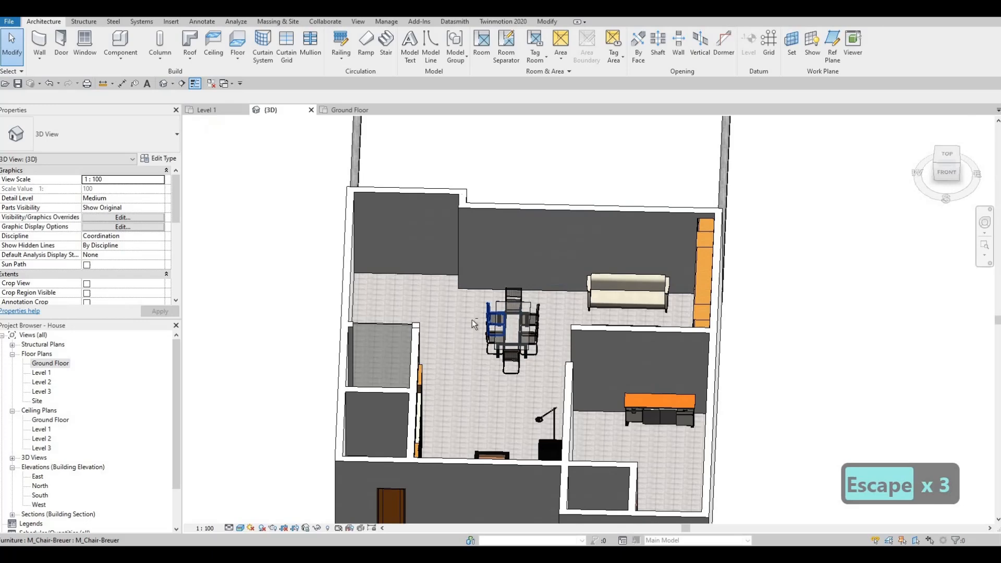
# In the 3D view, select the chain of three new southern walls and set their top constraint to Level 2 with a top offset of -1500.
pyautogui.scroll(-4, 472, 320)
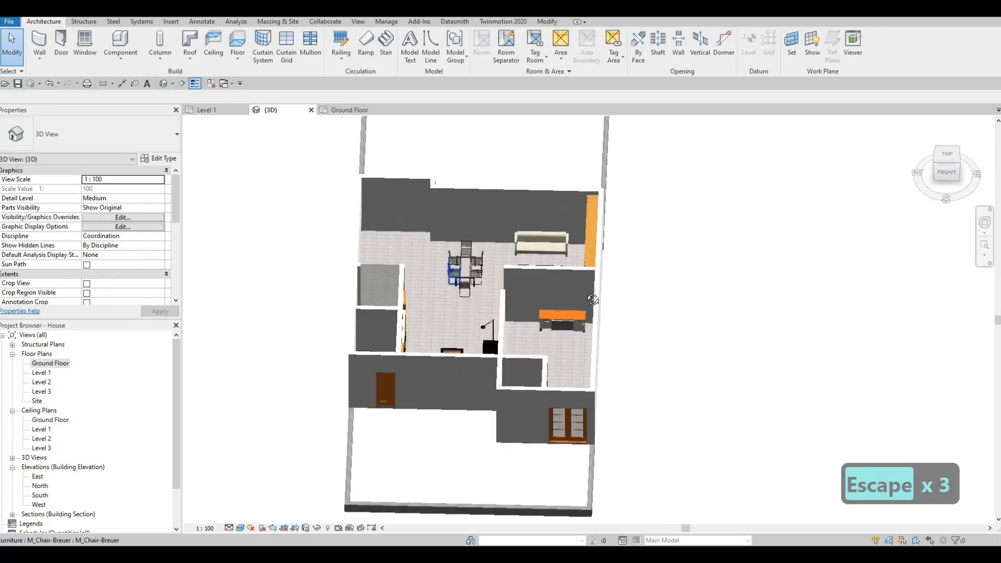
pyautogui.keyDown('shift'); pyautogui.moveTo(448, 407); pyautogui.dragTo(583, 315, button='middle'); pyautogui.keyUp('shift')
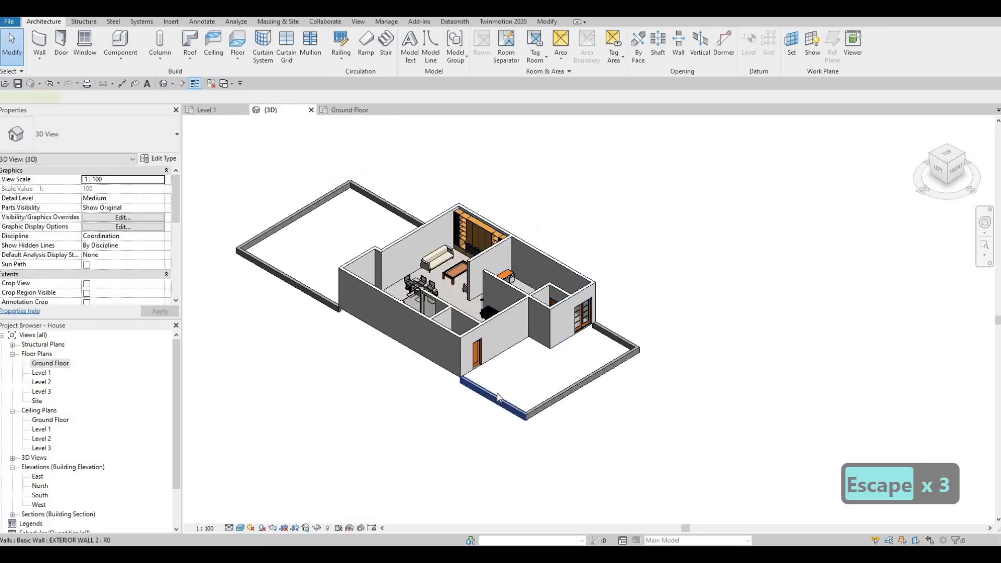
pyautogui.click(497, 397)
pyautogui.press('Tab')
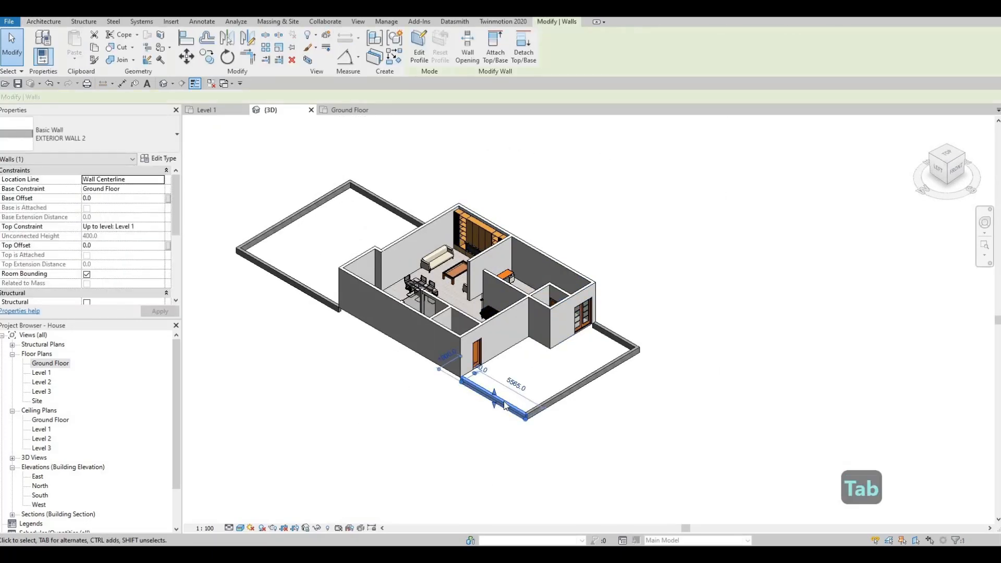
pyautogui.press('Escape')
pyautogui.press('Tab')
pyautogui.press('capslock')
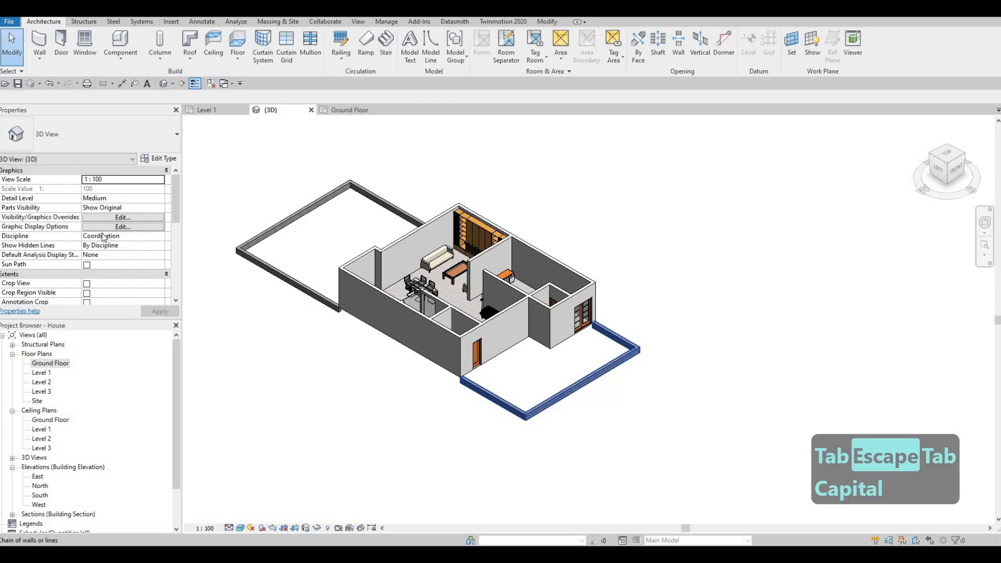
pyautogui.click(159, 229)
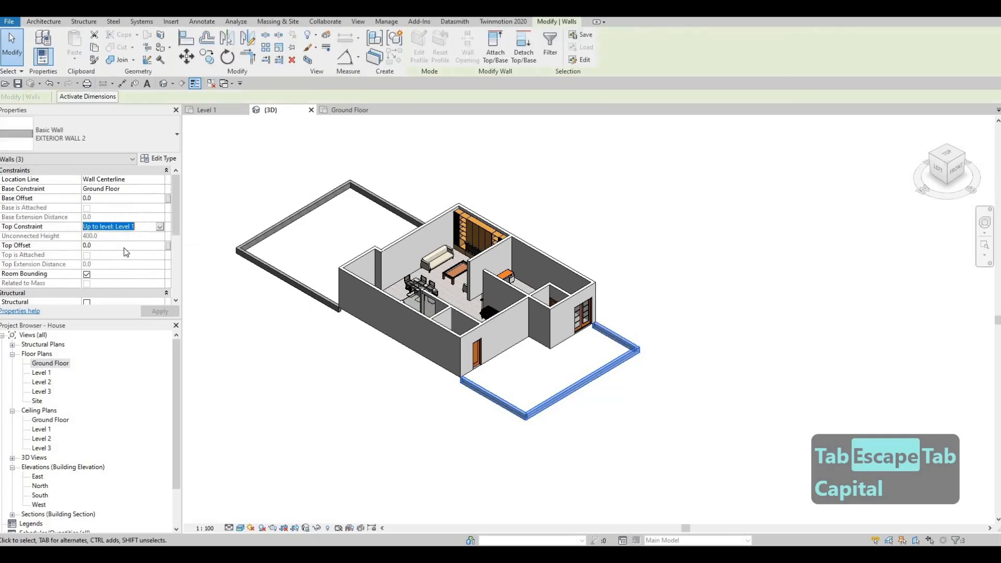
pyautogui.click(121, 260)
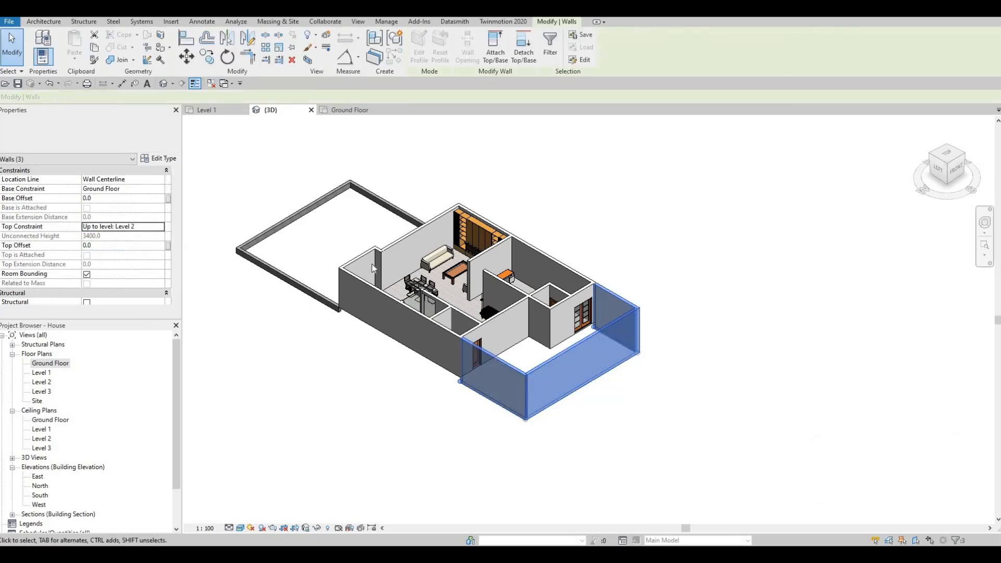
pyautogui.click(104, 245)
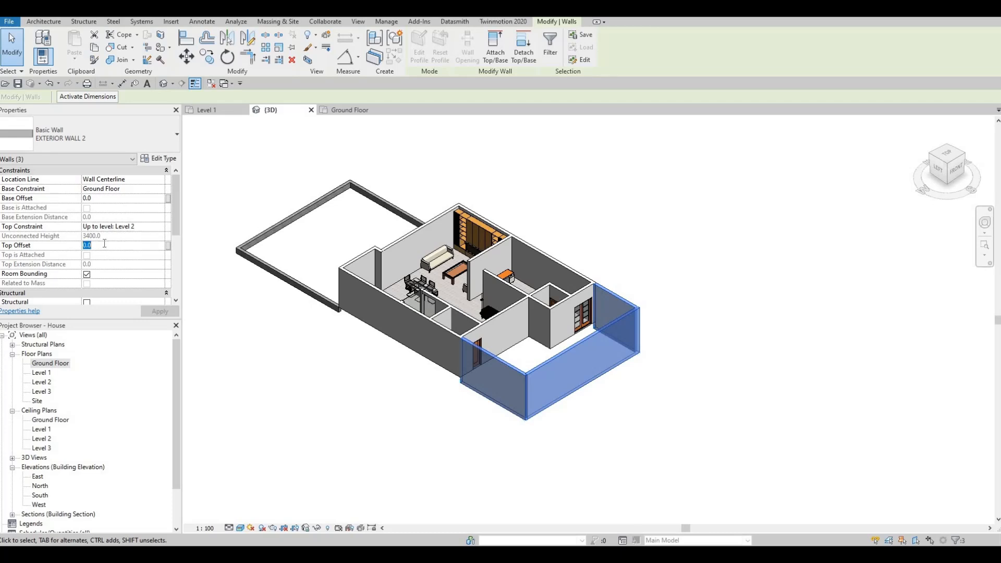
pyautogui.write('-')
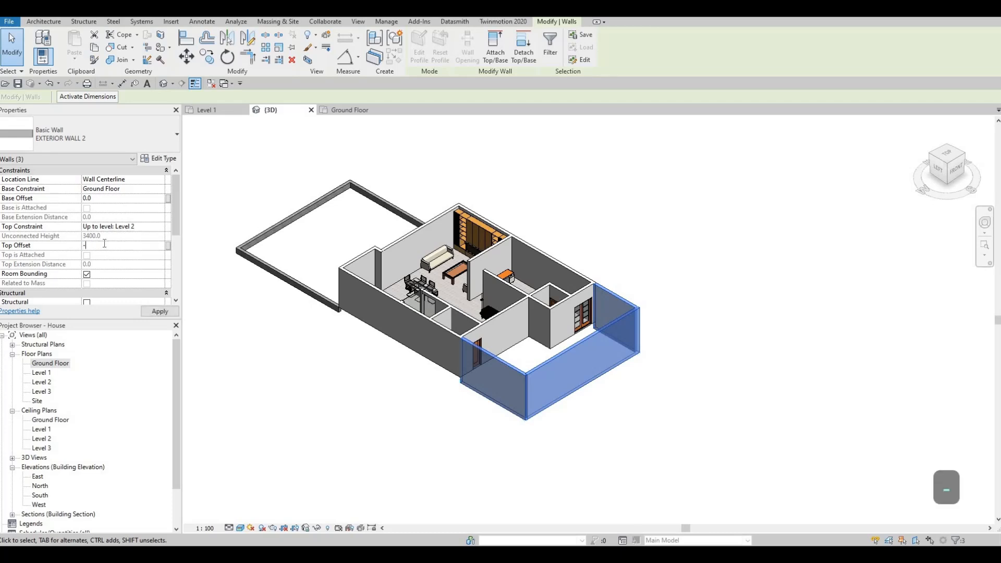
pyautogui.write('1500')
pyautogui.click(155, 311)
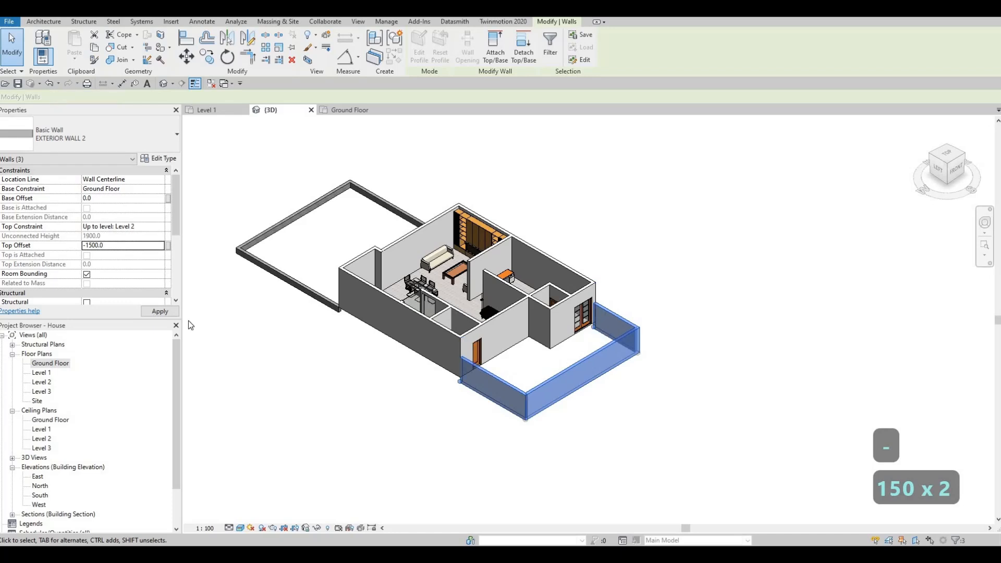
pyautogui.press('Escape')
pyautogui.press('Escape')
pyautogui.press('Escape')
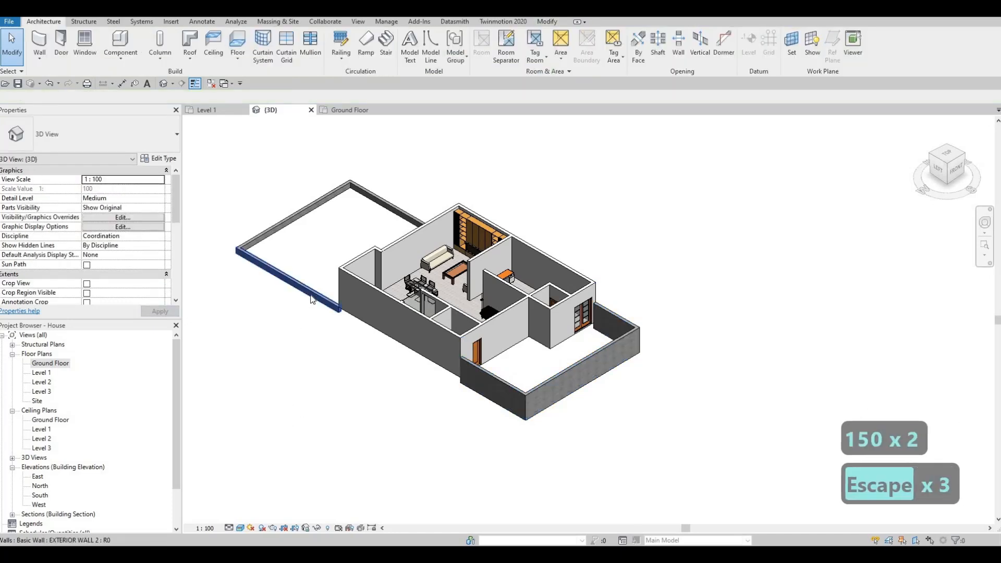
# Select the chain of three new northern walls and set their top constraint to Level 2 with a top offset of -1500.
pyautogui.press('Tab')
pyautogui.click(240, 282)
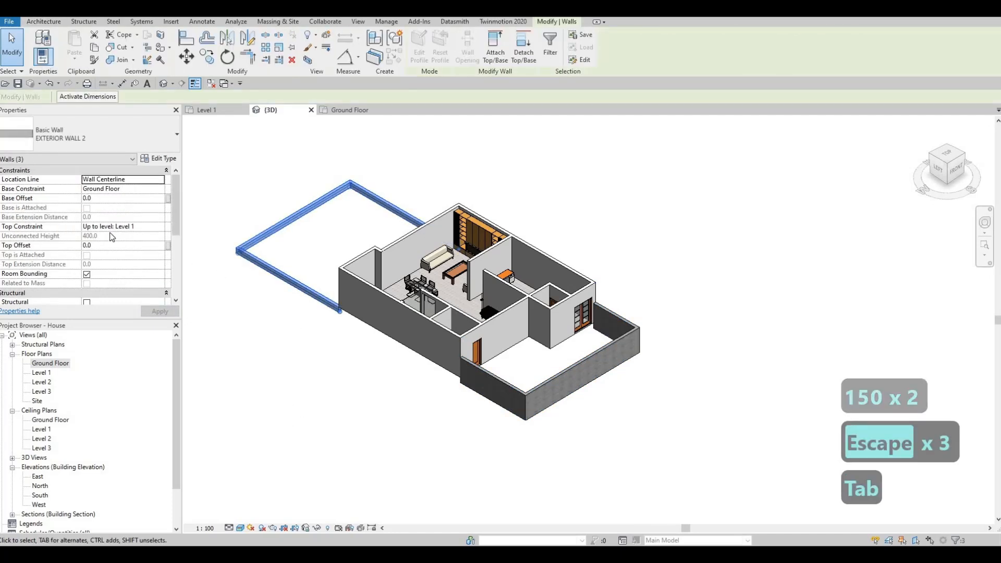
pyautogui.click(158, 227)
pyautogui.click(159, 227)
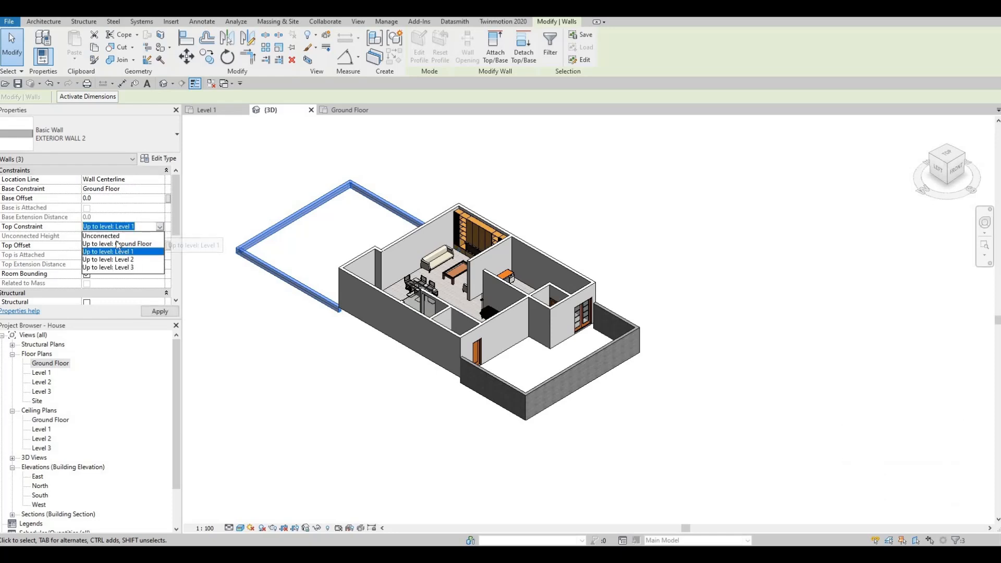
pyautogui.click(115, 259)
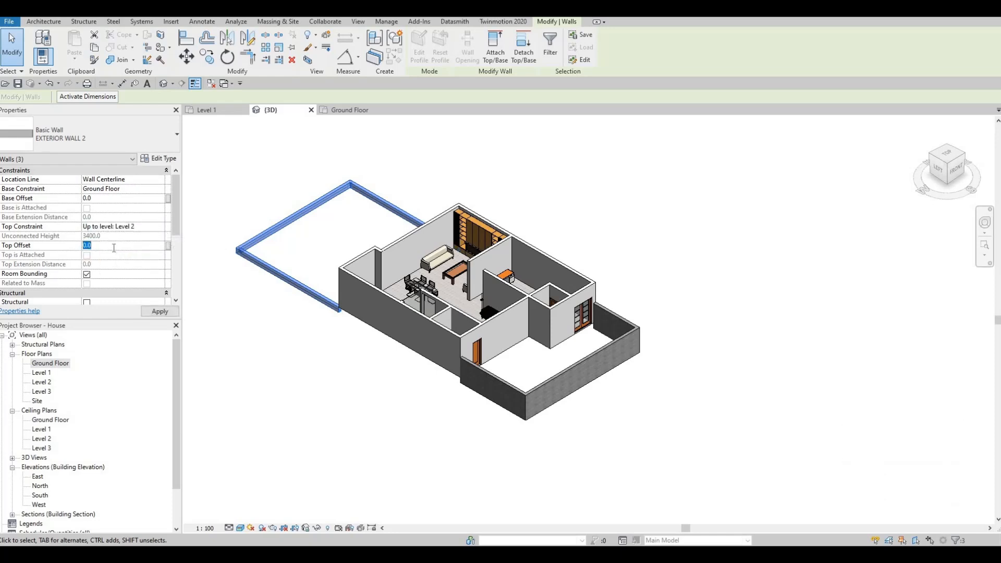
pyautogui.write('-1500')
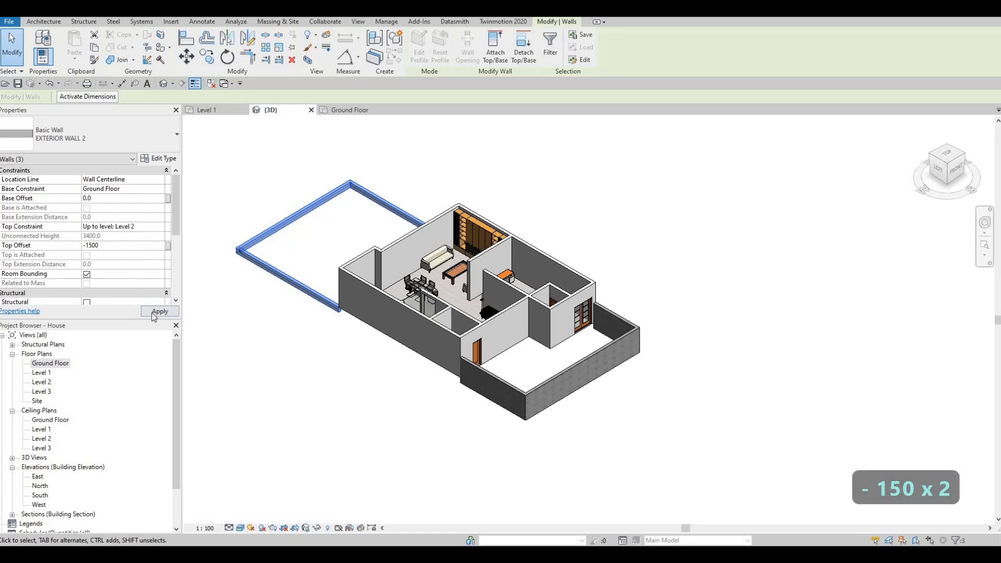
pyautogui.click(151, 313)
pyautogui.press('Escape')
pyautogui.press('Escape')
pyautogui.press('Escape')
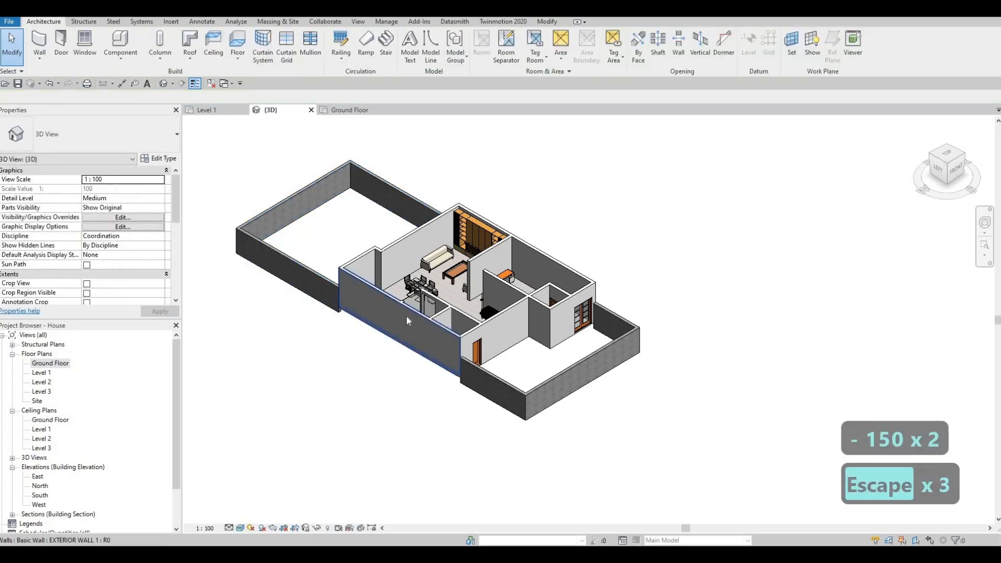
# Select the existing house's exterior wall chain and set its base constraint to Ground Floor.
pyautogui.keyDown('shift'); pyautogui.moveTo(341, 352); pyautogui.dragTo(386, 283, button='middle'); pyautogui.keyUp('shift')
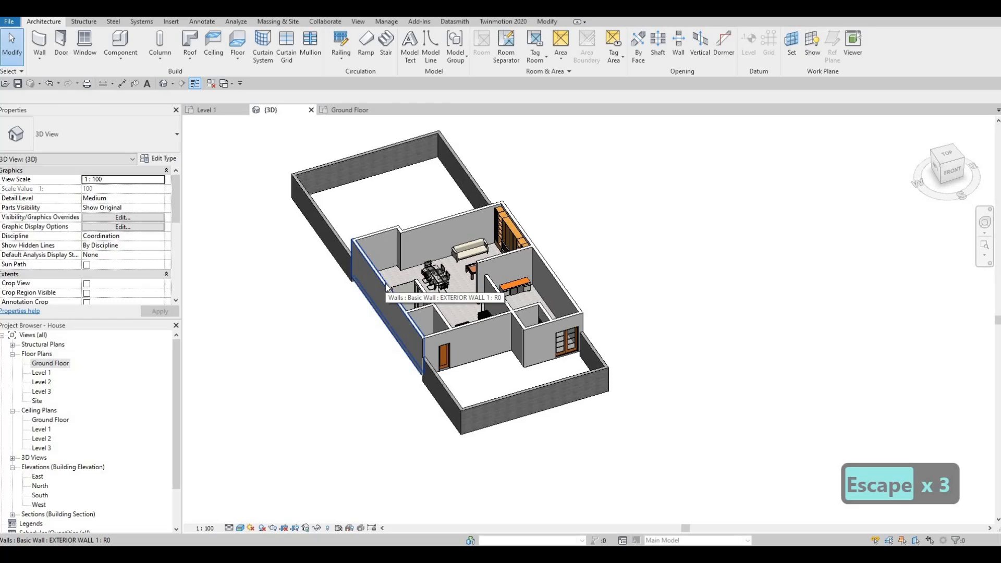
pyautogui.press('Tab')
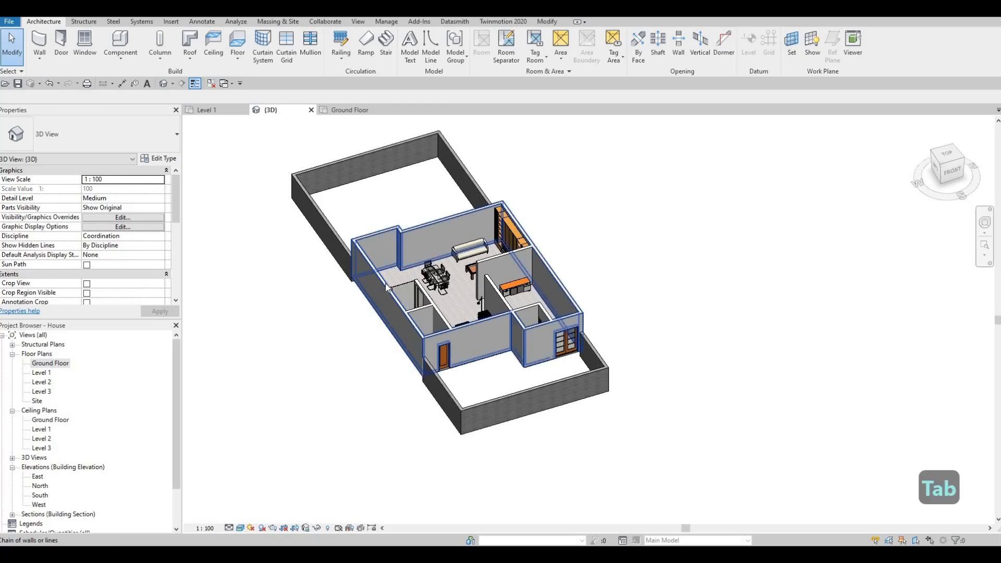
pyautogui.click(386, 283)
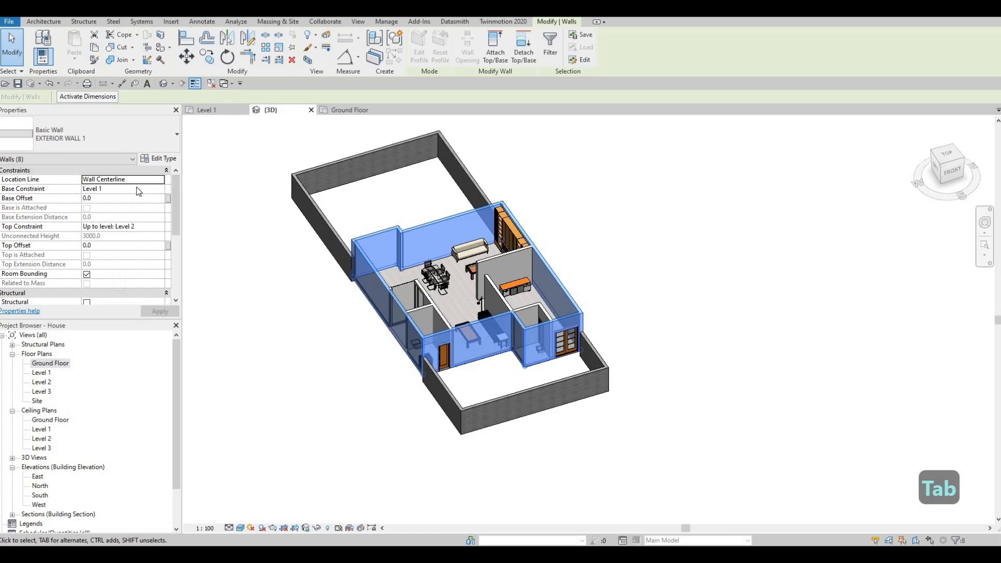
pyautogui.click(154, 190)
pyautogui.click(160, 189)
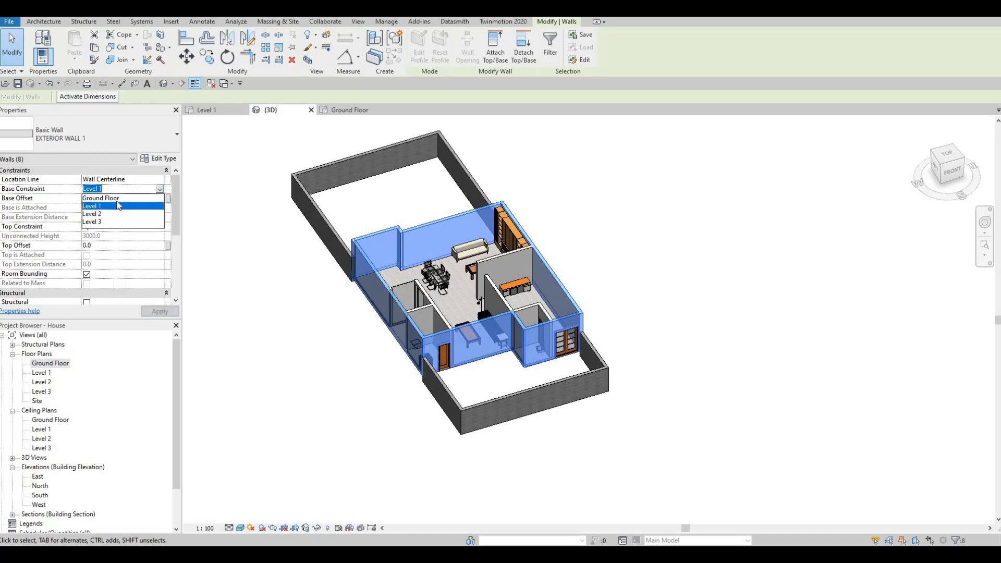
pyautogui.press('Up')
pyautogui.click(157, 312)
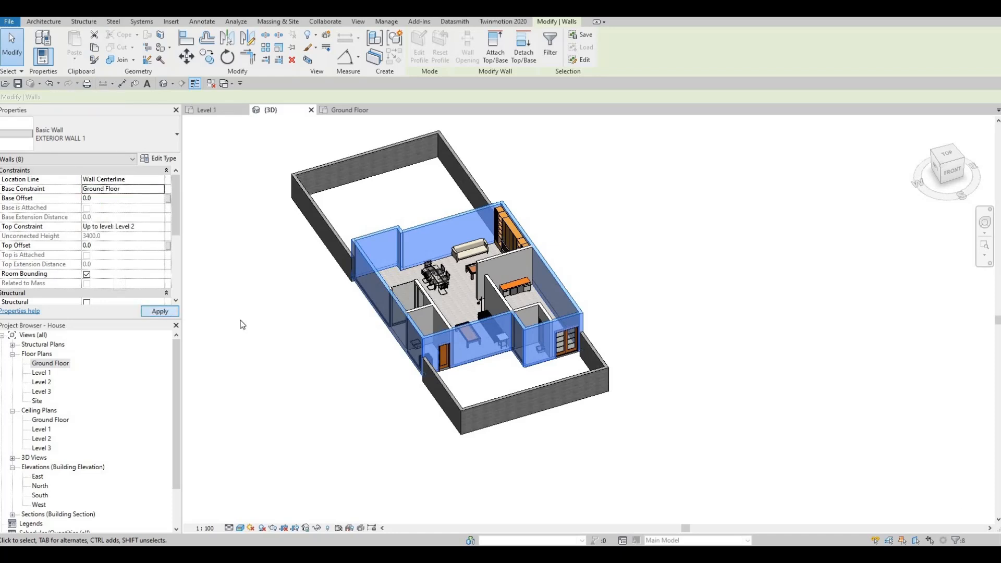
# Select the chain of interior walls at the northwest room and set their base constraint to Ground Floor.
pyautogui.press('Escape')
pyautogui.keyDown('shift'); pyautogui.moveTo(255, 406); pyautogui.dragTo(437, 254, button='middle'); pyautogui.keyUp('shift')
pyautogui.scroll(2, 437, 254)
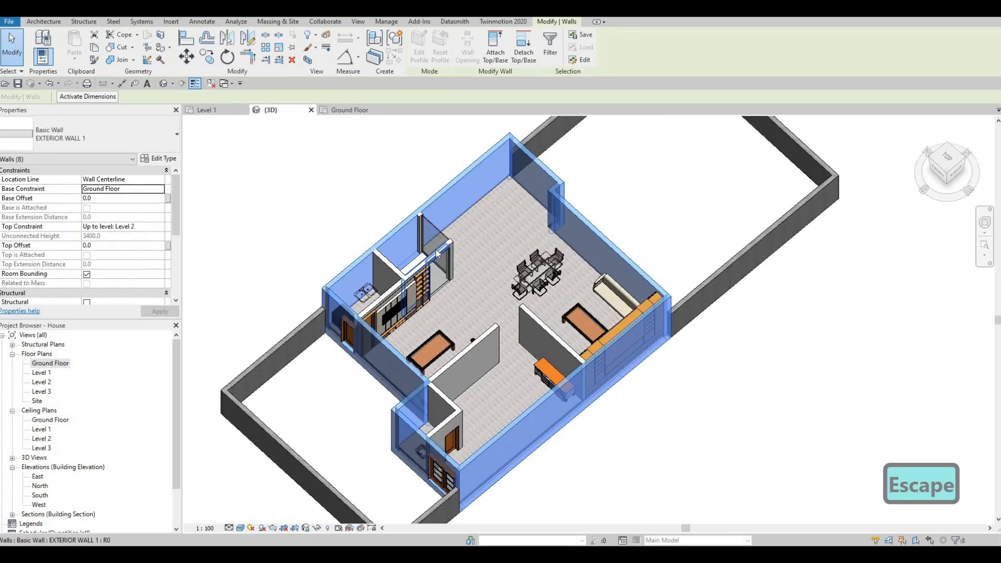
pyautogui.press('Tab')
pyautogui.click(438, 254)
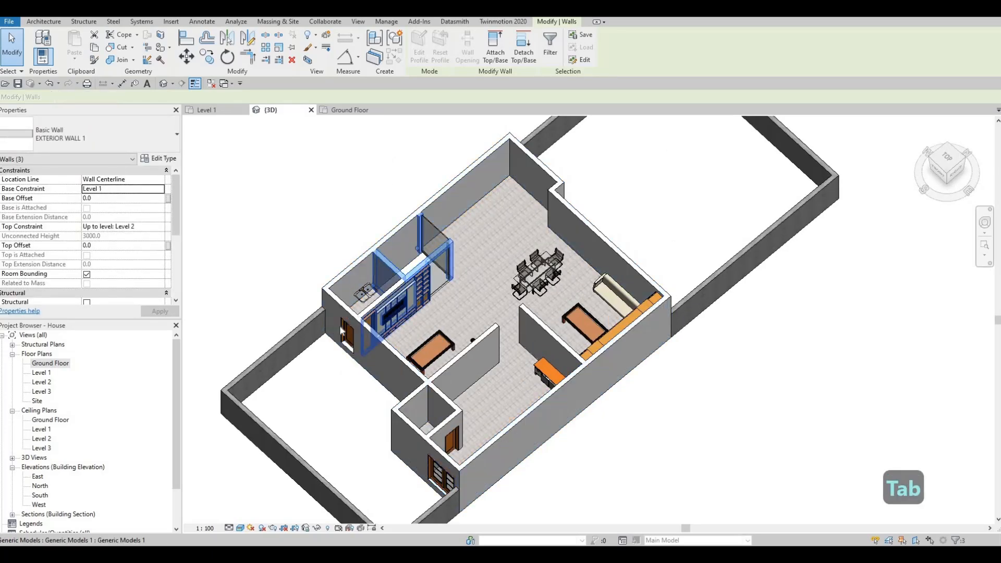
pyautogui.click(152, 190)
pyautogui.click(104, 200)
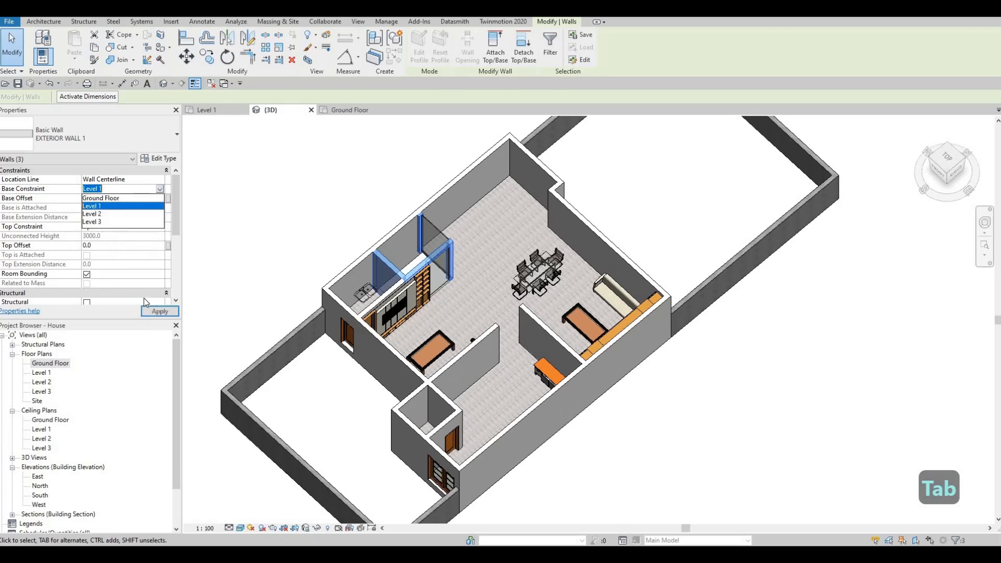
pyautogui.press('Escape')
pyautogui.press('Escape')
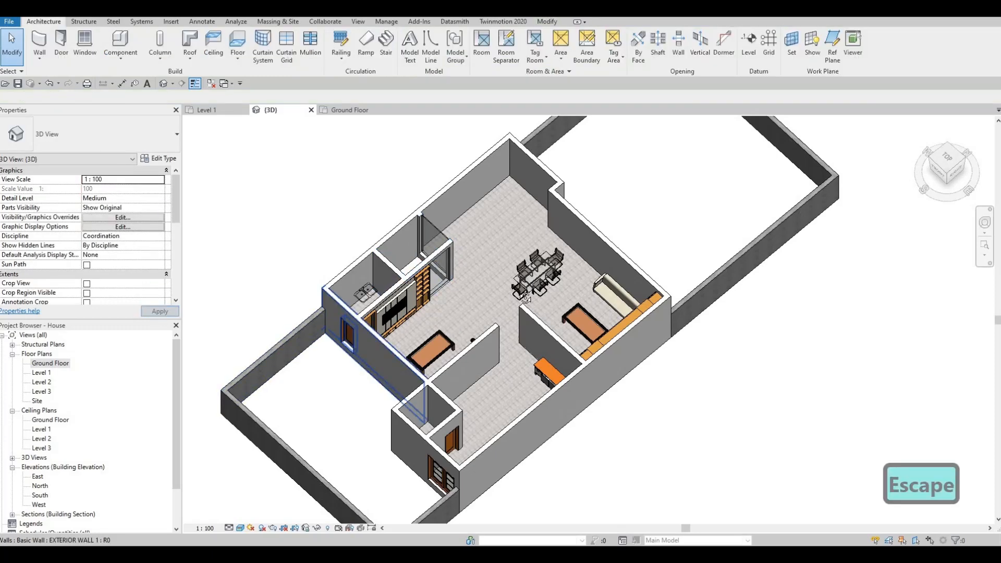
# Open the Ground Floor plan and review the extended wall layout.
pyautogui.keyDown('shift'); pyautogui.moveTo(443, 339); pyautogui.dragTo(219, 355, button='middle'); pyautogui.keyUp('shift')
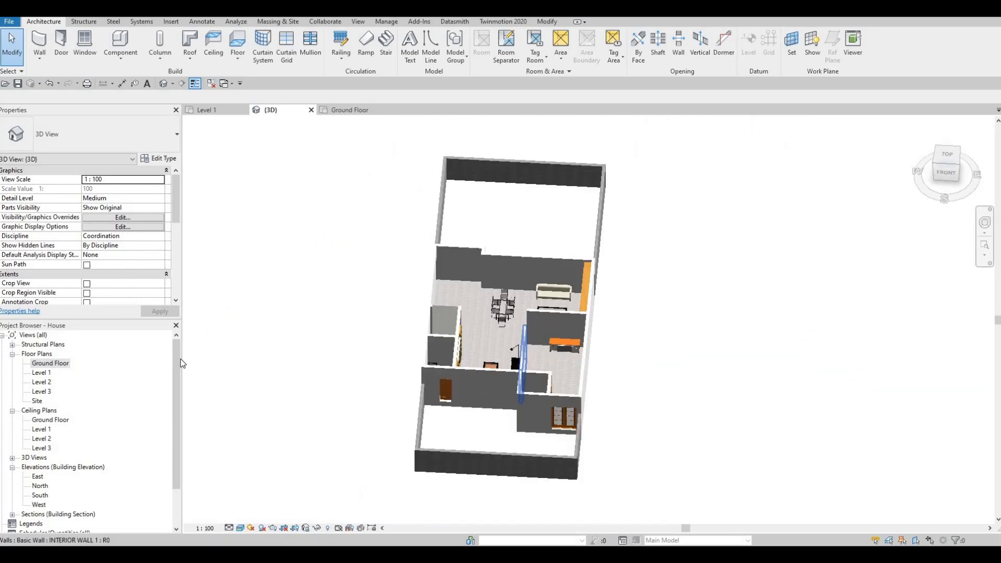
pyautogui.doubleClick(47, 365)
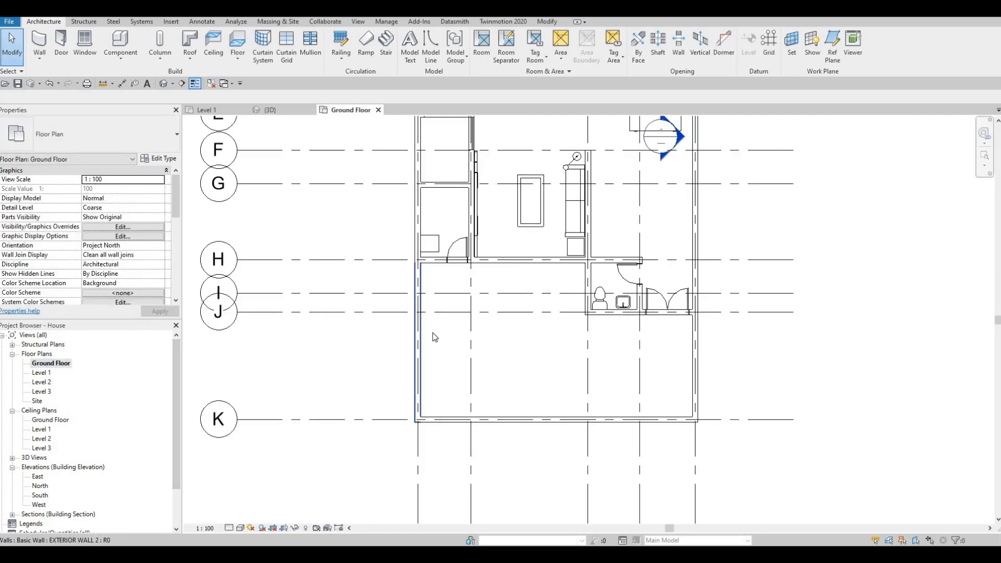
pyautogui.scroll(-4, 427, 336)
pyautogui.scroll(3, 416, 337)
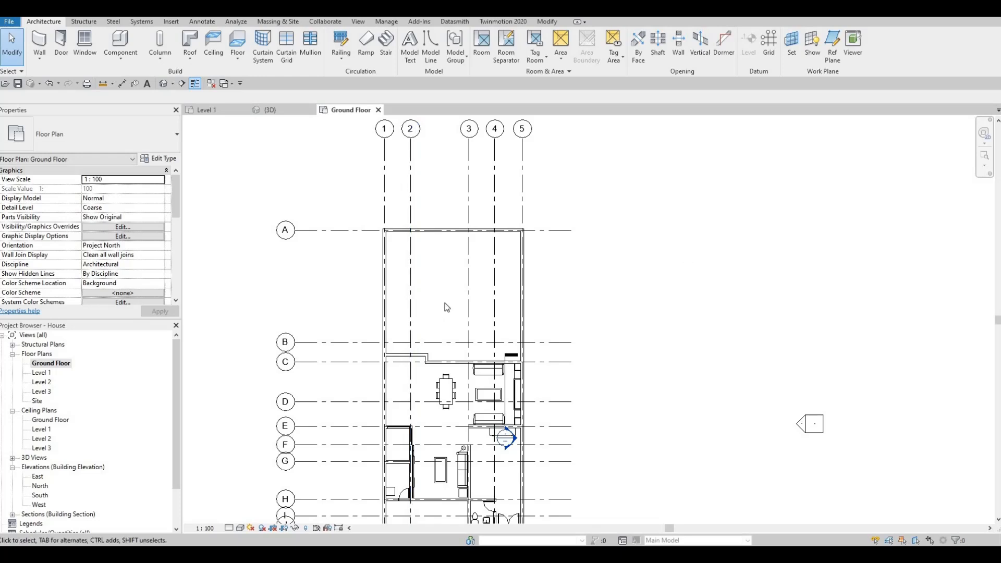
pyautogui.moveTo(189, 159); pyautogui.dragTo(200, 133, button='middle')
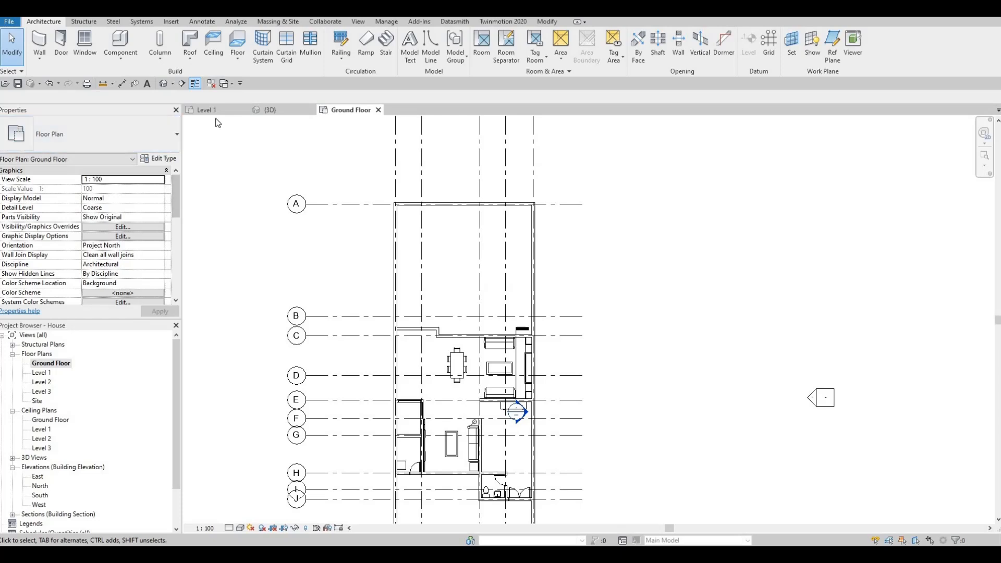
# Start a new architectural wall and duplicate the EXTERIOR WALL 2 type as a new type named POOL WALL.
pyautogui.click(39, 57)
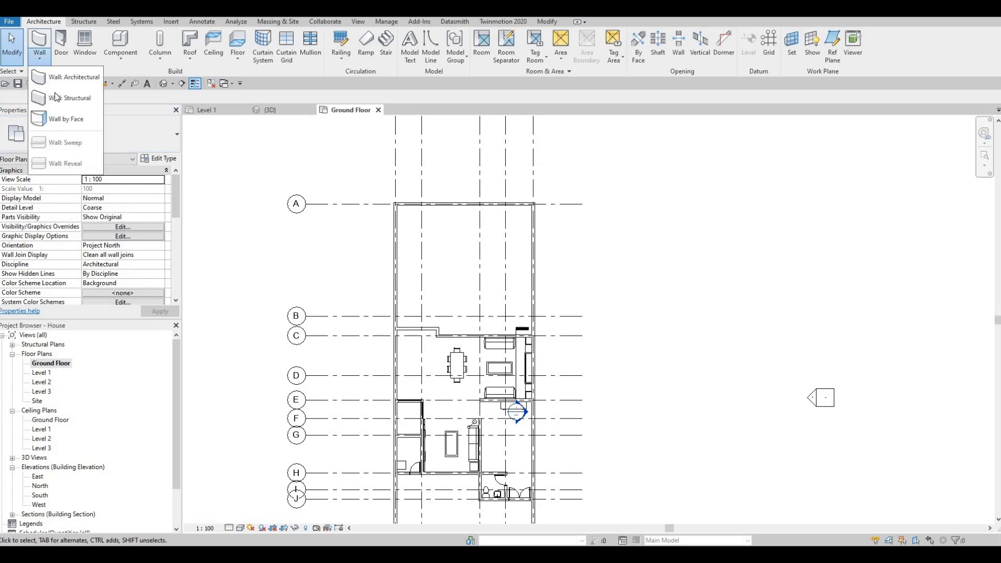
pyautogui.click(73, 76)
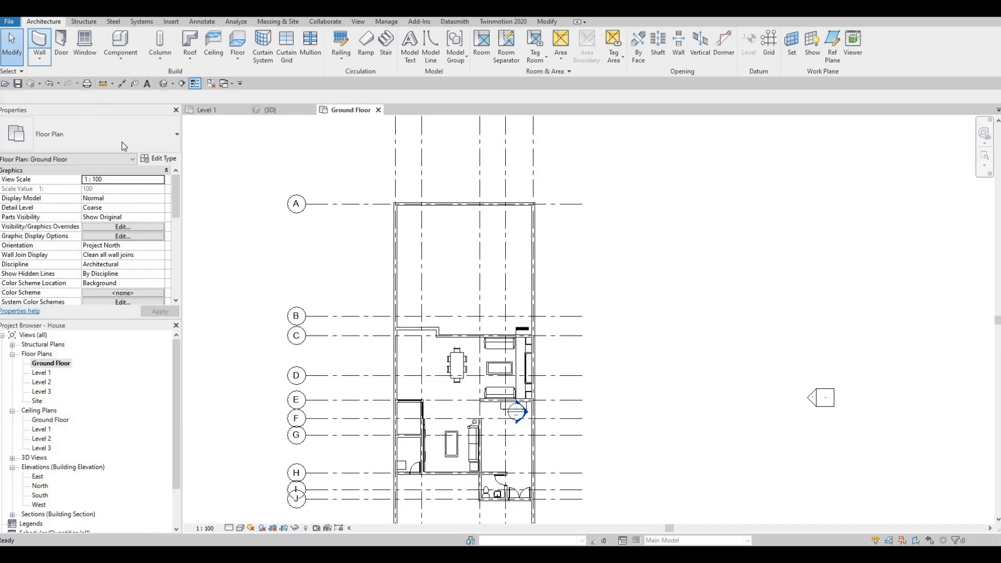
pyautogui.click(159, 159)
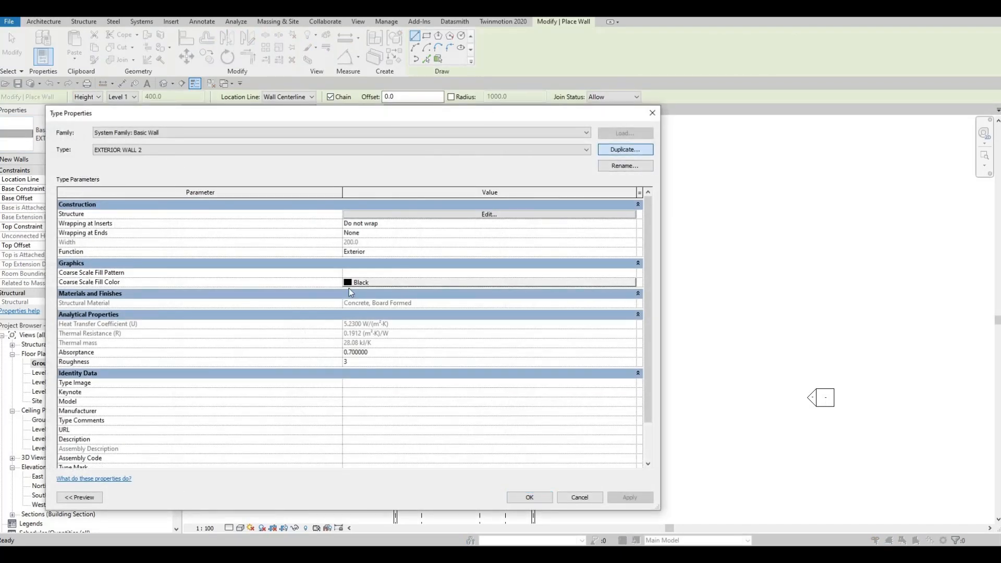
pyautogui.click(626, 149)
pyautogui.click(359, 337)
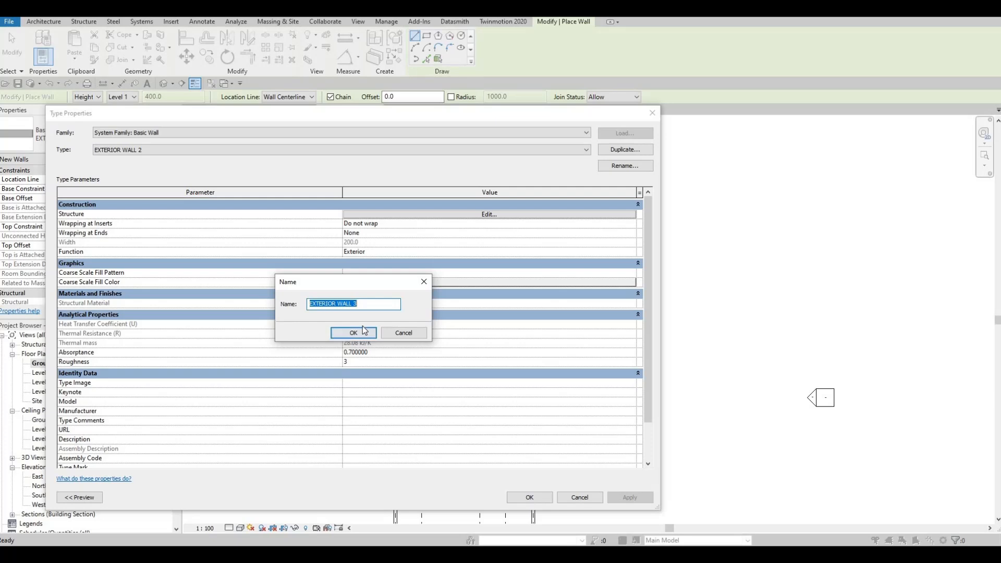
pyautogui.write('POOL ')
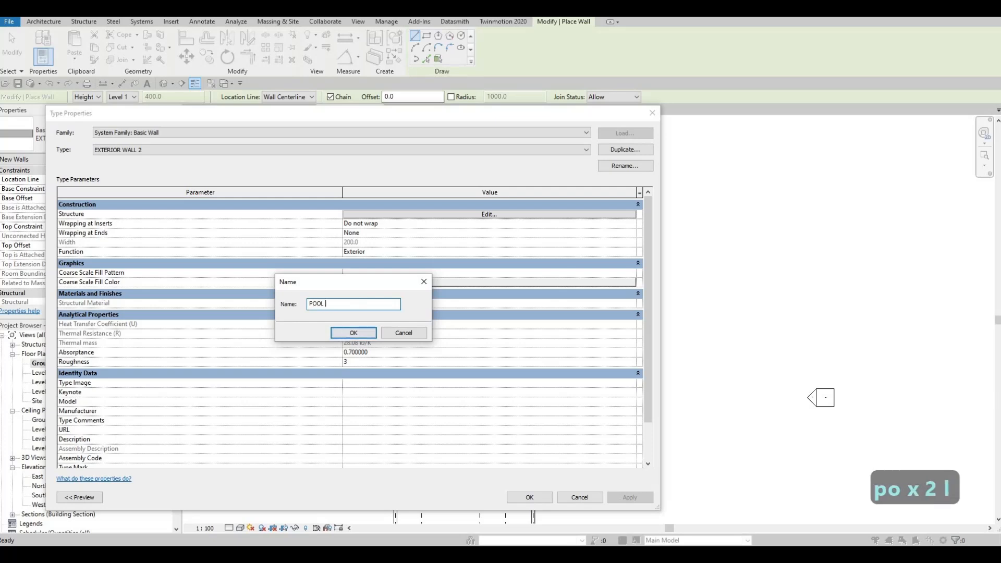
pyautogui.write('WALL')
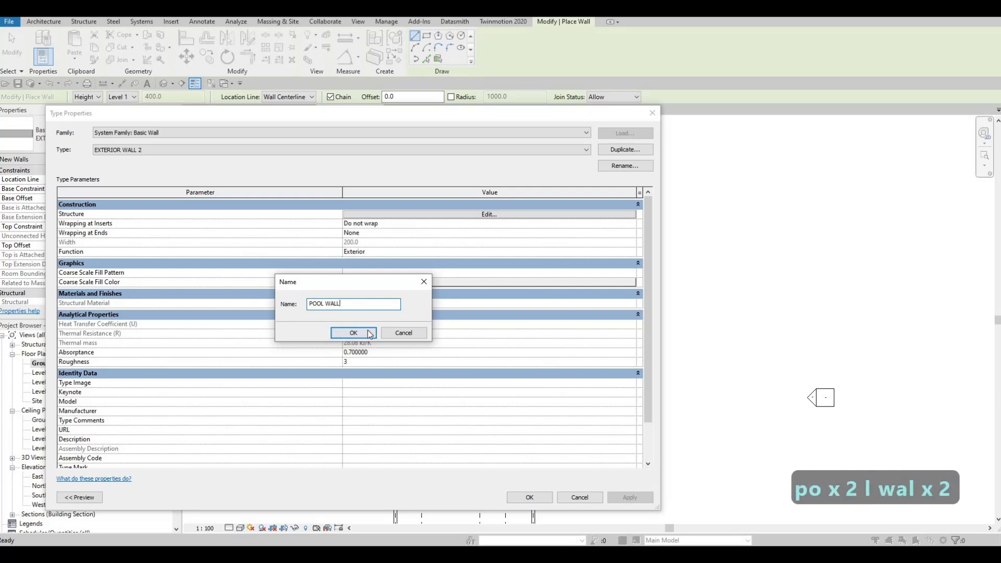
pyautogui.click(362, 334)
# Edit the POOL WALL structure layer to use Ceramic Tile material with a 100 mm thickness.
pyautogui.click(472, 214)
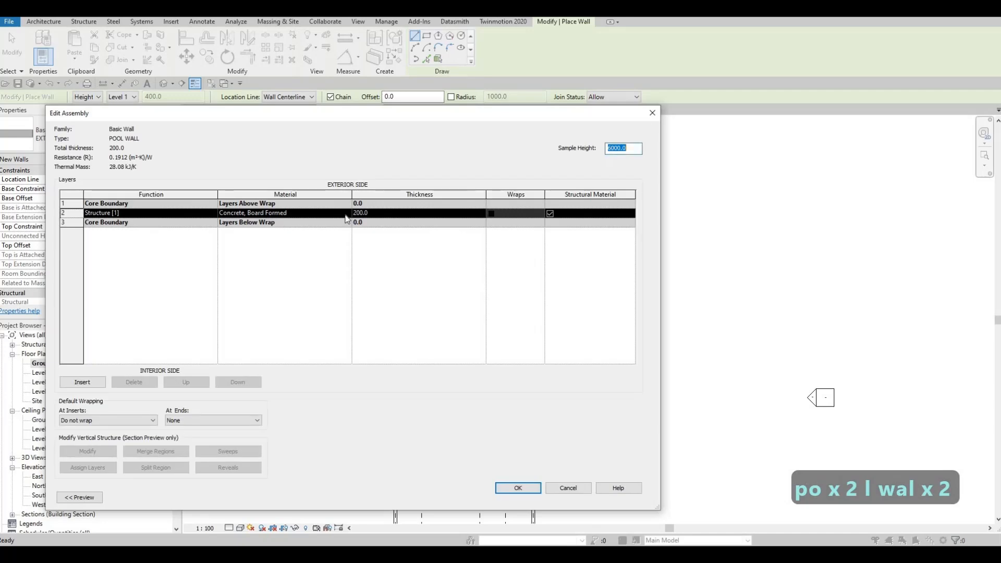
pyautogui.click(350, 213)
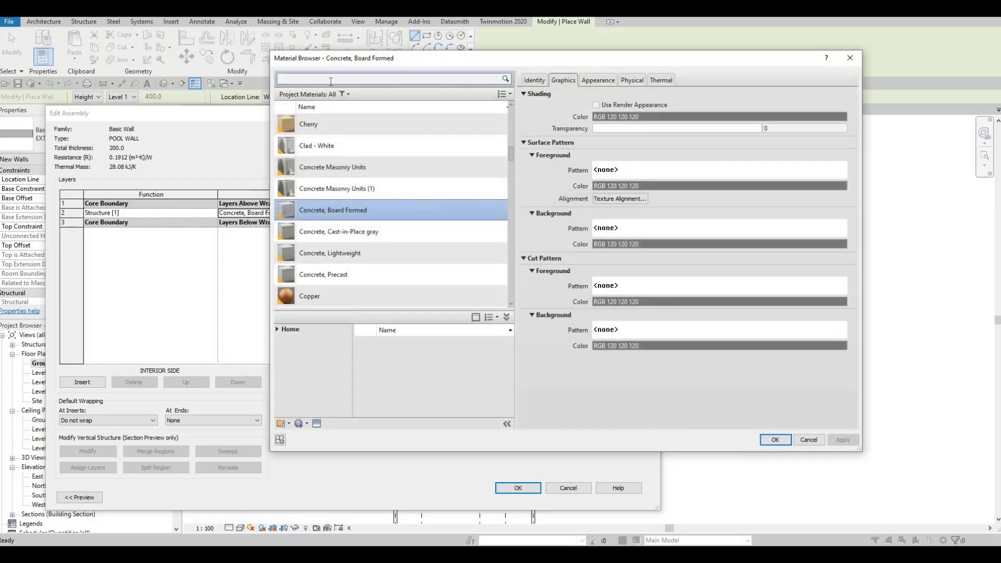
pyautogui.write('TILE')
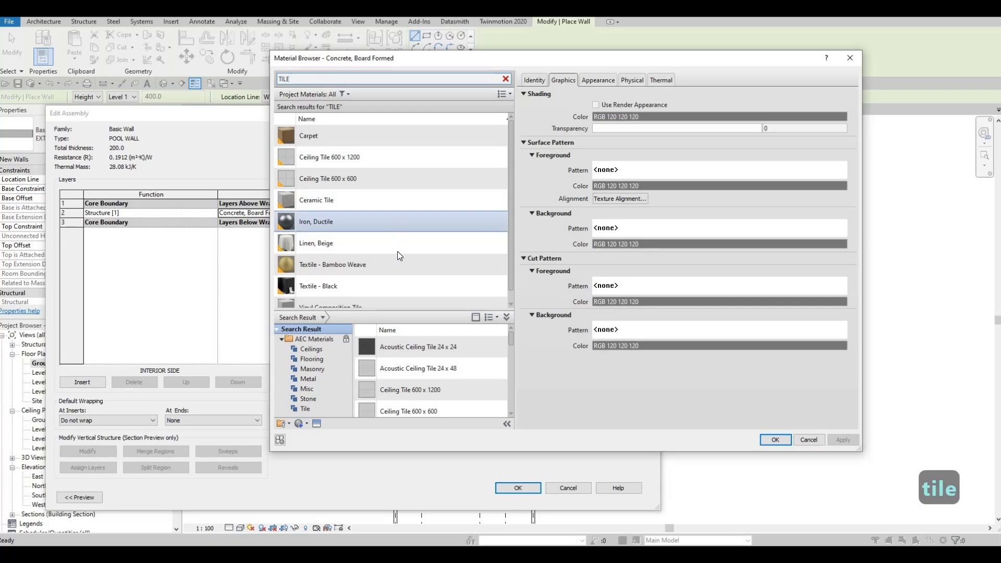
pyautogui.scroll(-1, 396, 258)
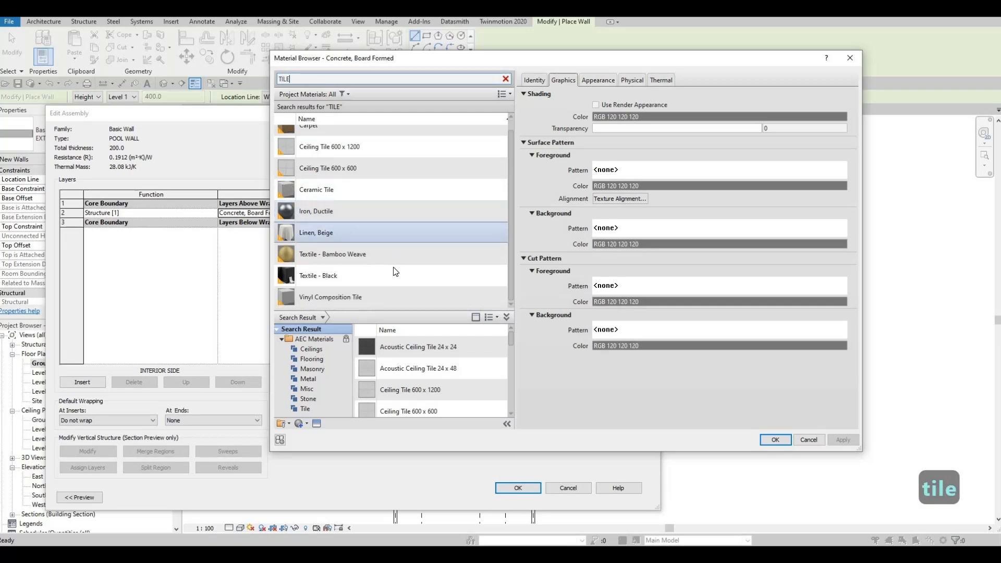
pyautogui.click(357, 193)
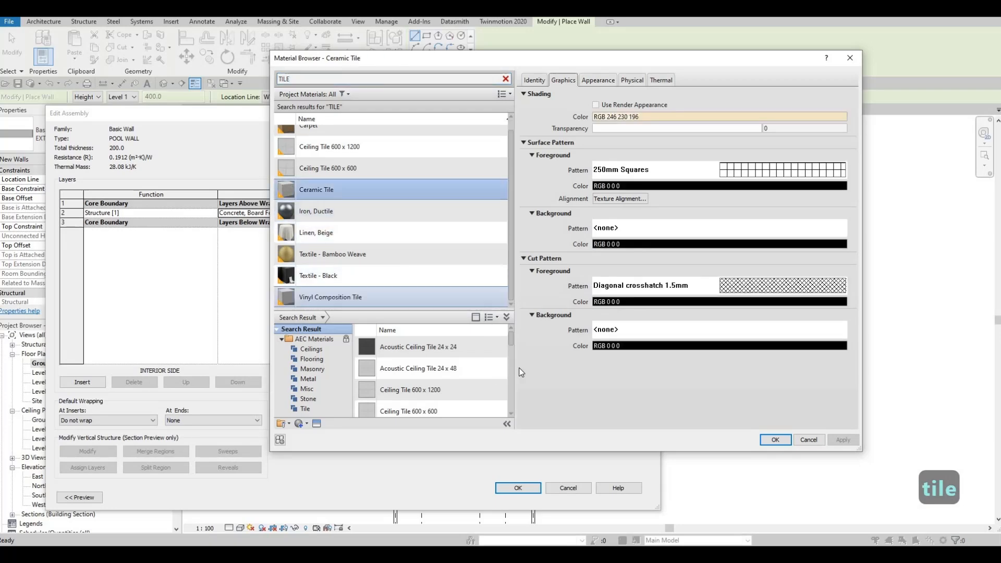
pyautogui.click(772, 441)
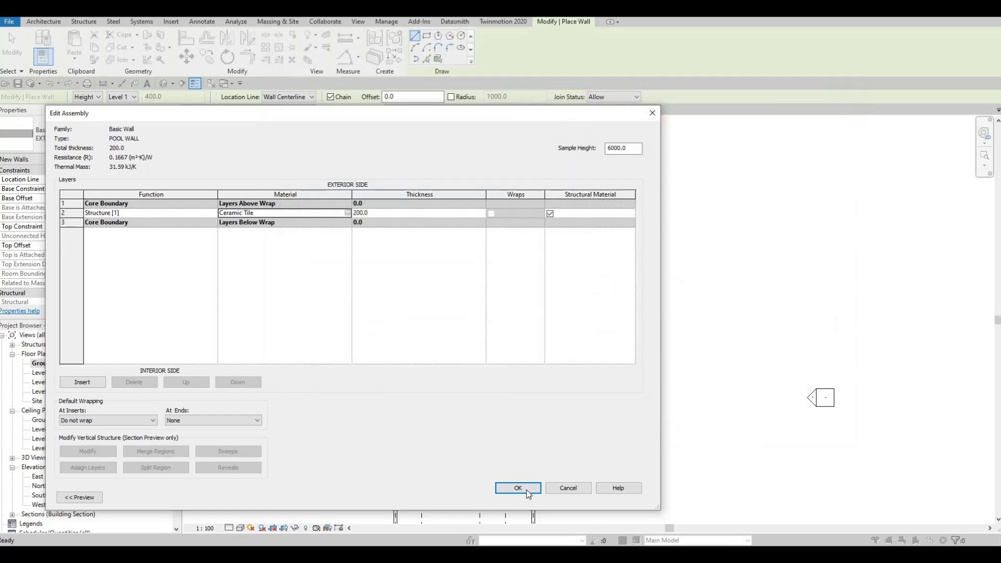
pyautogui.click(383, 213)
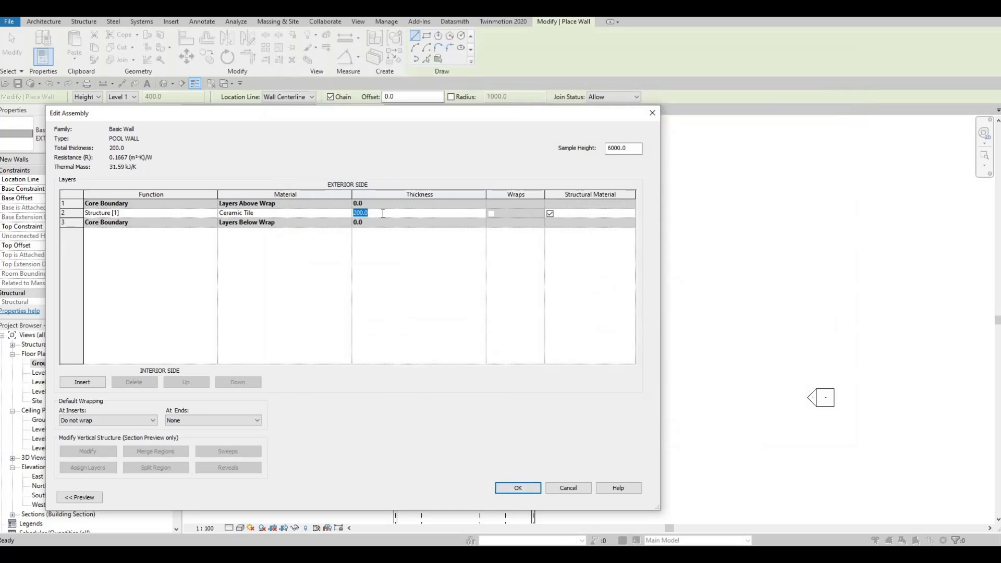
pyautogui.write('100')
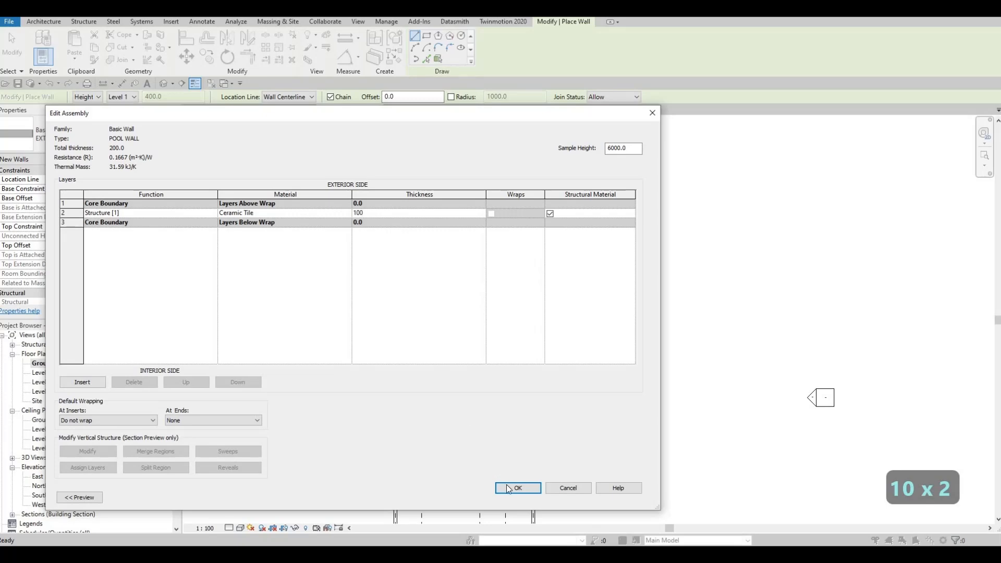
pyautogui.click(524, 488)
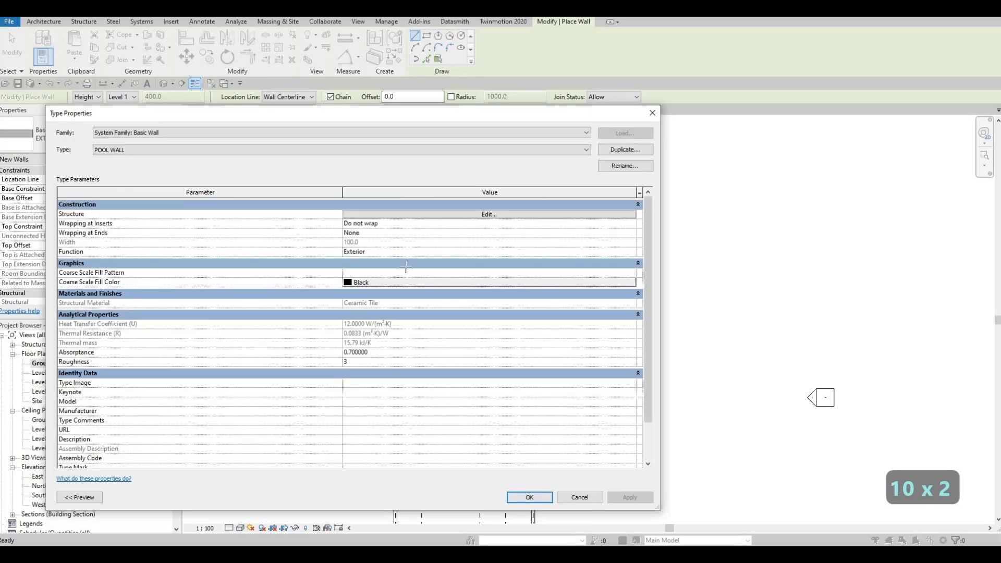
pyautogui.press('Return')
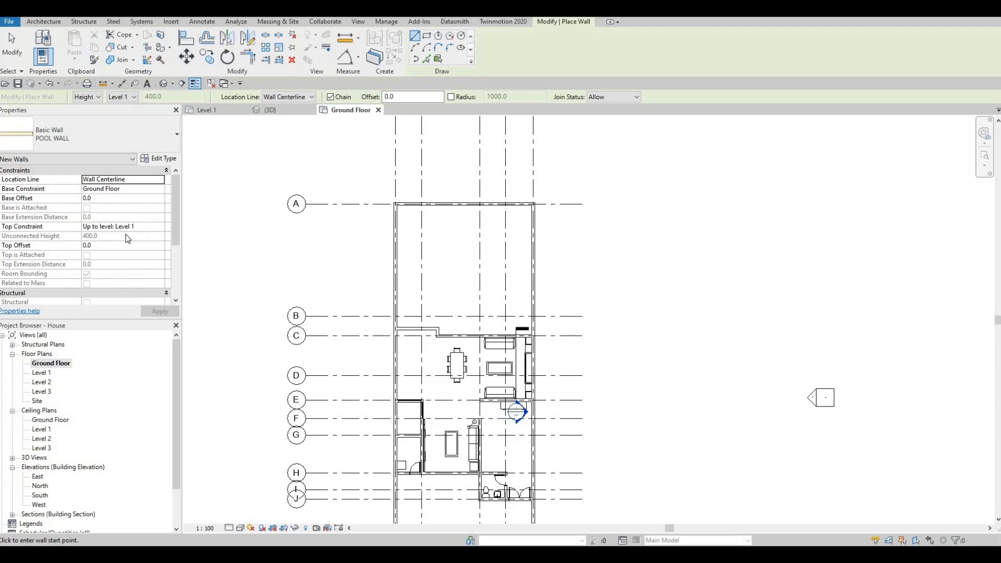
# Draw a rectangular loop of pool walls about 5990 by 2841 mm in the northern extension area.
pyautogui.click(329, 96)
pyautogui.click(421, 235)
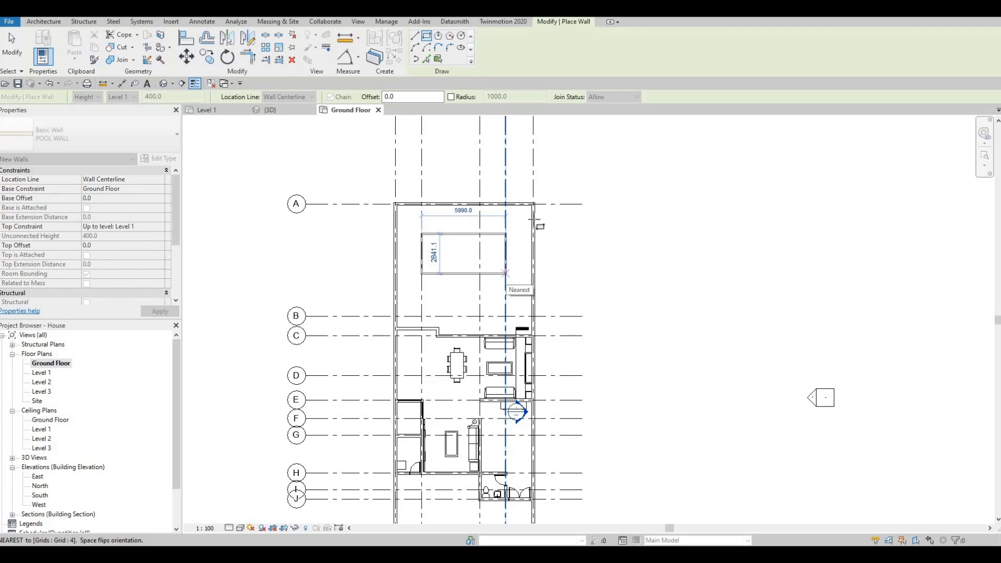
pyautogui.click(505, 274)
pyautogui.press('Escape')
pyautogui.press('Escape')
pyautogui.press('Escape')
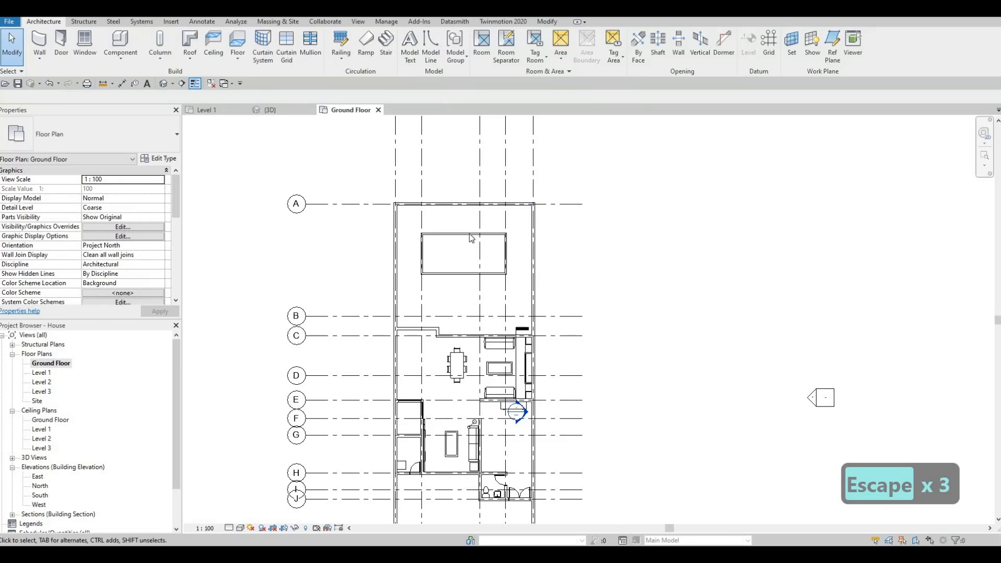
pyautogui.press('Escape')
# Select a long pool wall and set the pool's short side dimension to 2800 mm.
pyautogui.scroll(2, 469, 237)
pyautogui.click(436, 236)
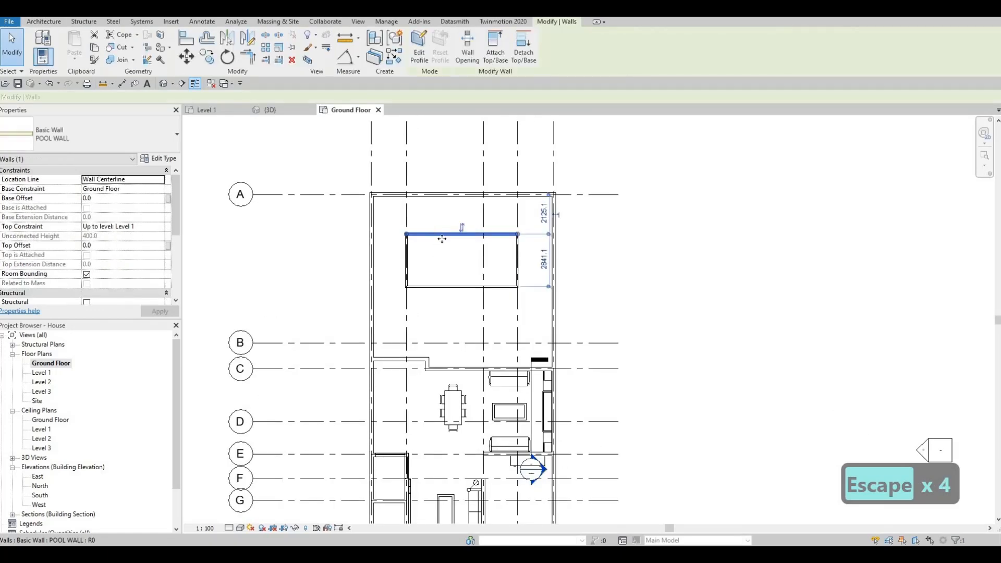
pyautogui.press('Tab')
pyautogui.click(447, 239)
pyautogui.press('Escape')
pyautogui.click(548, 240)
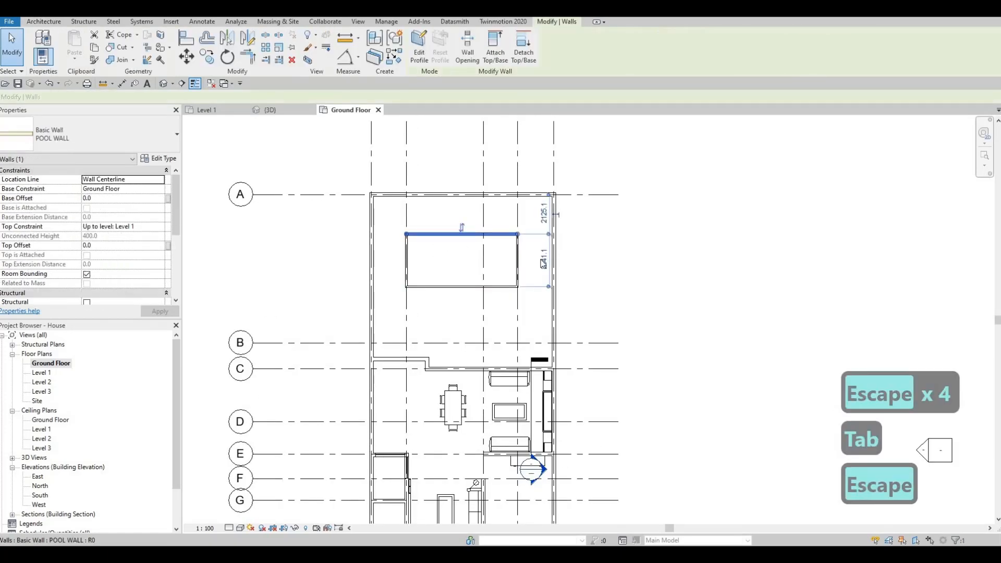
pyautogui.click(544, 286)
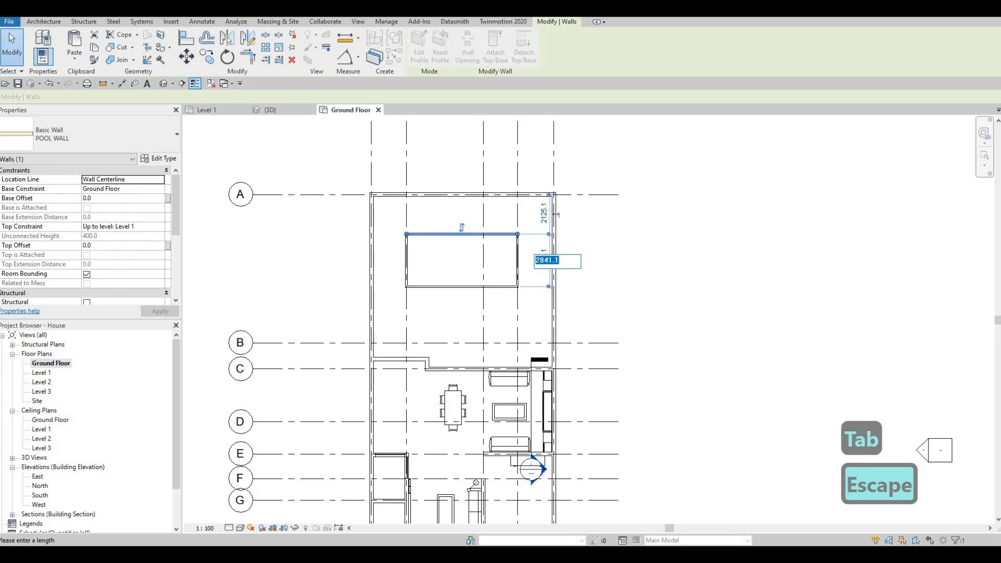
pyautogui.write('280')
pyautogui.press('Return')
pyautogui.press('Escape')
pyautogui.press('Escape')
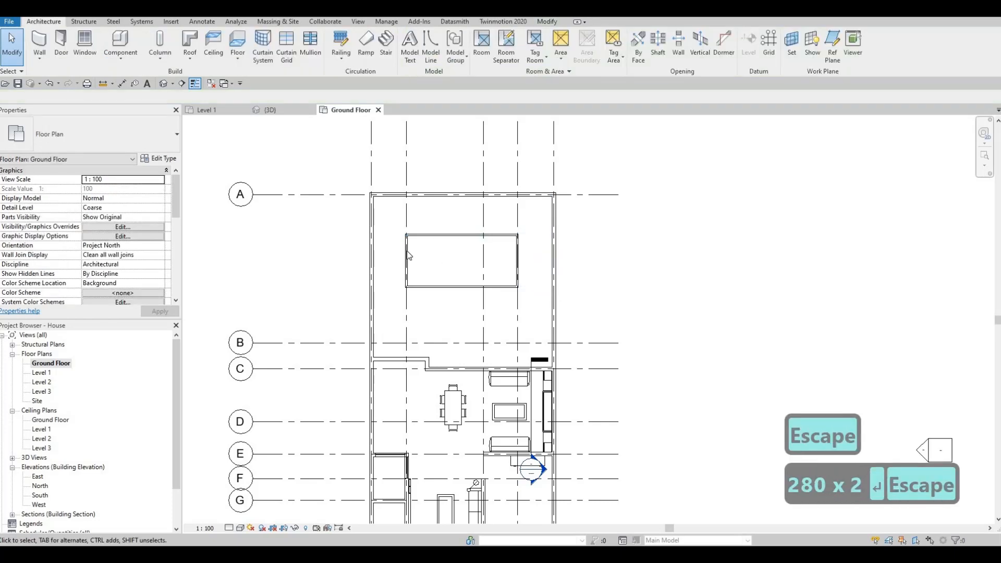
# Select the pool's west wall and set the pool's length dimension to 6000 mm.
pyautogui.click(407, 251)
pyautogui.moveTo(427, 203); pyautogui.dragTo(517, 237)
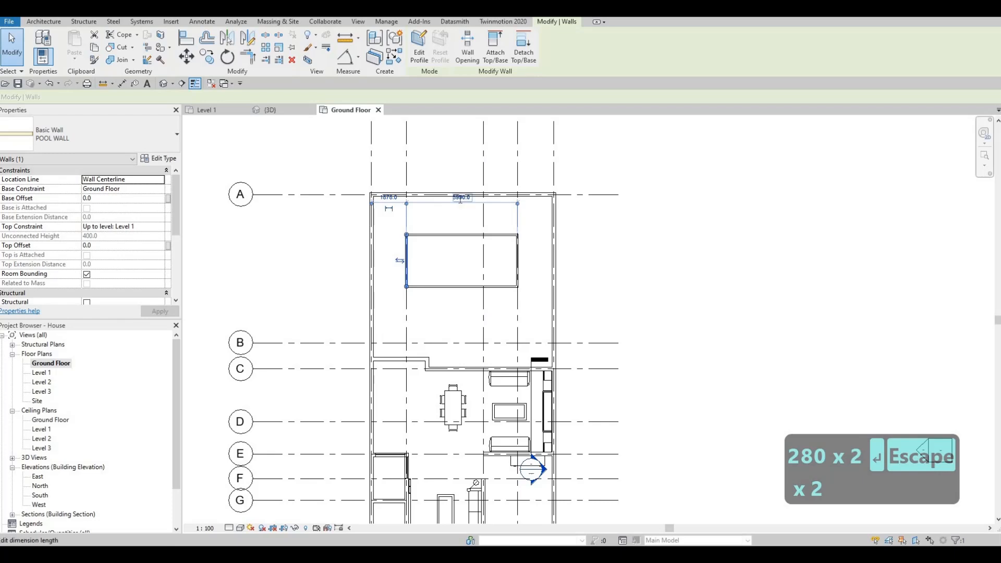
pyautogui.click(459, 198)
pyautogui.write('6000')
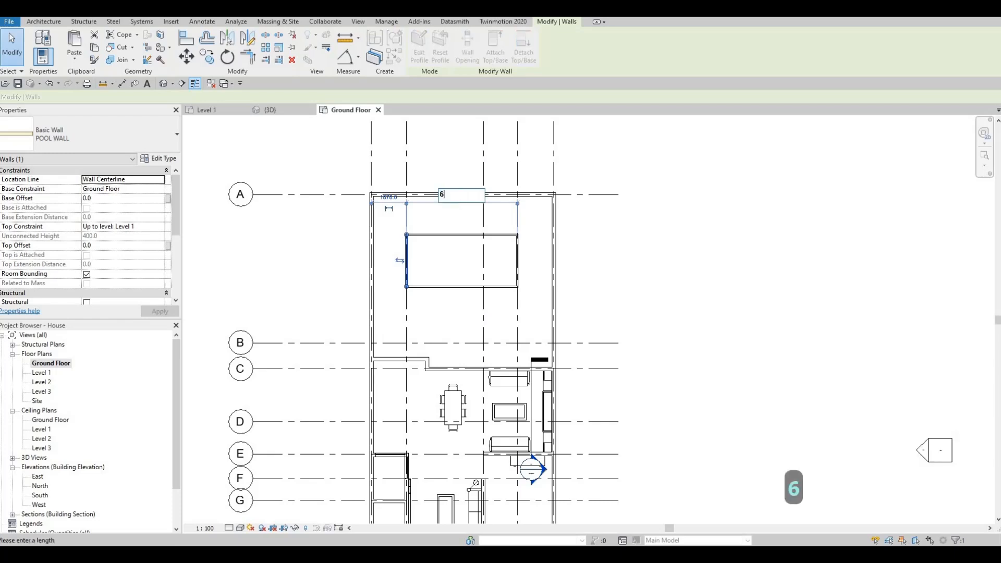
pyautogui.press('Return')
pyautogui.press('Escape')
pyautogui.press('Escape')
pyautogui.press('Escape')
# Select all four pool walls and nudge them upward three steps.
pyautogui.moveTo(467, 279); pyautogui.dragTo(522, 263, button='middle')
pyautogui.moveTo(423, 207); pyautogui.dragTo(561, 295)
pyautogui.press('Up')
pyautogui.press('Up')
pyautogui.press('Up')
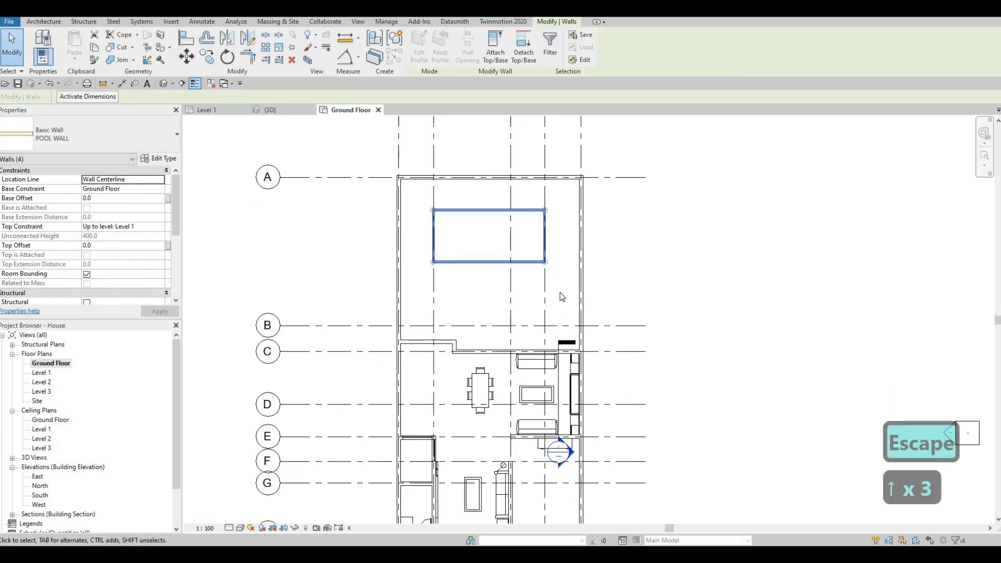
pyautogui.press('Escape')
pyautogui.press('Escape')
pyautogui.press('Escape')
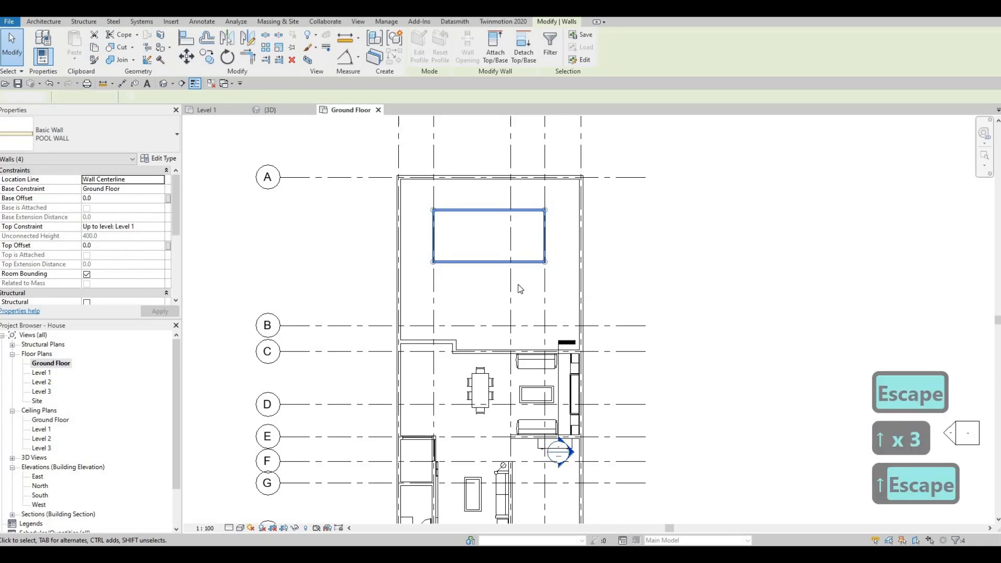
pyautogui.moveTo(495, 258); pyautogui.dragTo(526, 266, button='middle')
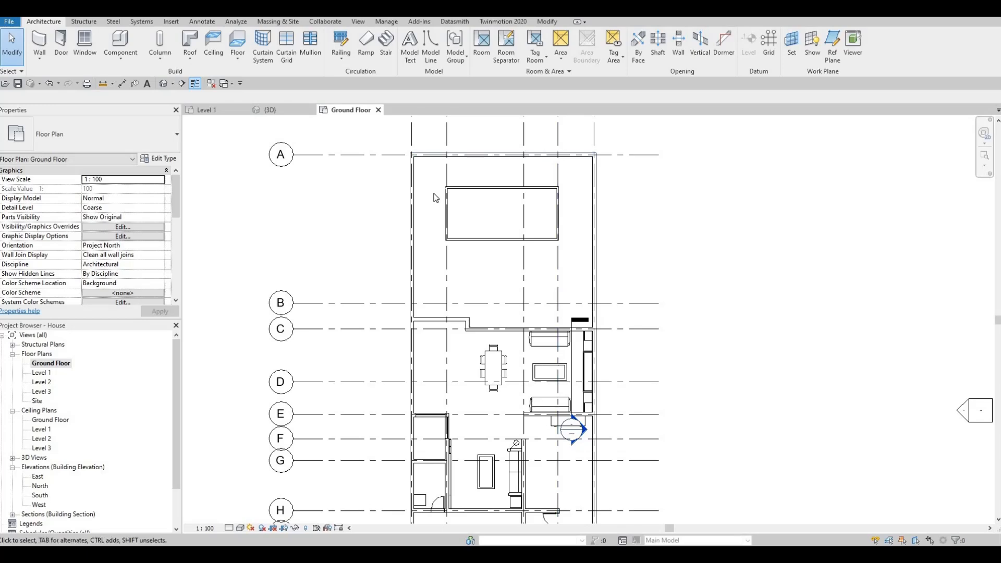
# In the 3D view, select the pool wall chain and set its top constraint to Ground Floor with a base offset of -2000.
pyautogui.hotkey('ctrl', 'Tab')
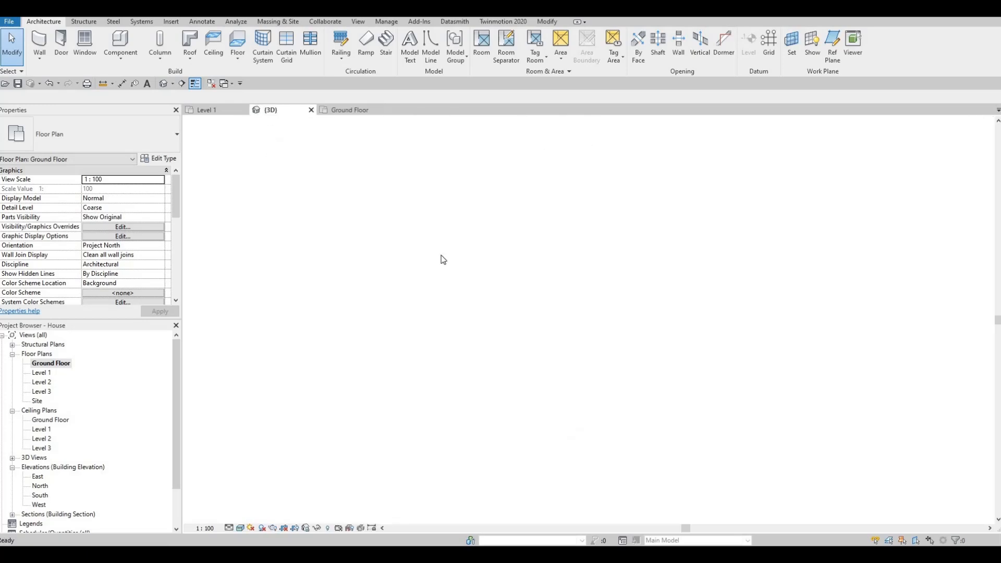
pyautogui.keyDown('shift'); pyautogui.moveTo(400, 301); pyautogui.dragTo(352, 313, button='middle'); pyautogui.keyUp('shift')
pyautogui.press('Tab')
pyautogui.click(197, 289)
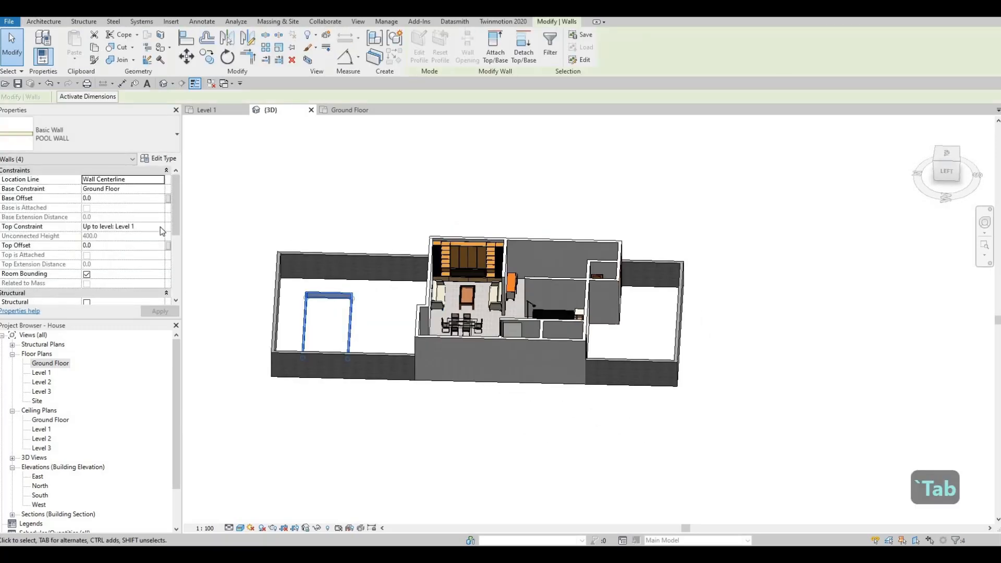
pyautogui.click(160, 227)
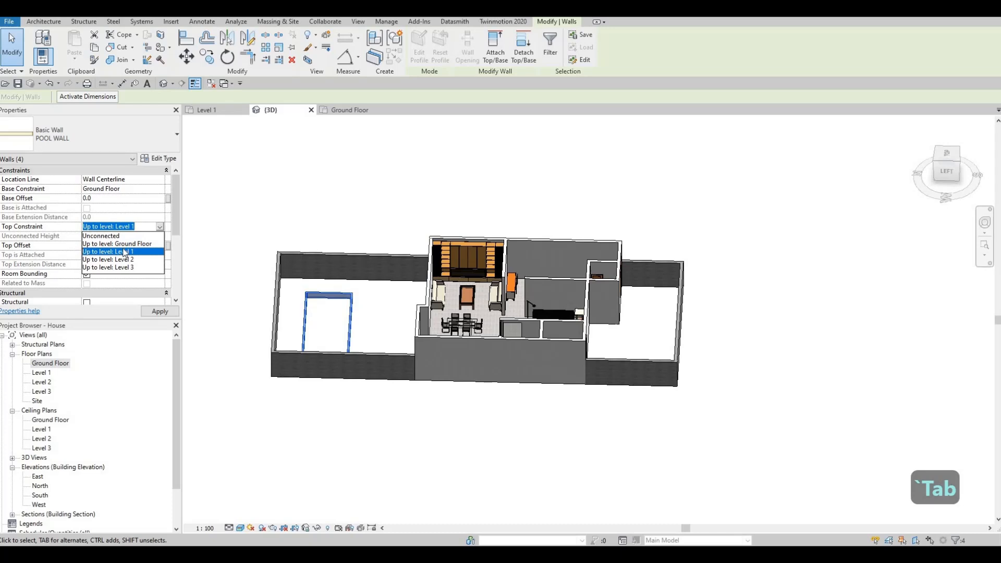
pyautogui.click(117, 244)
pyautogui.click(117, 197)
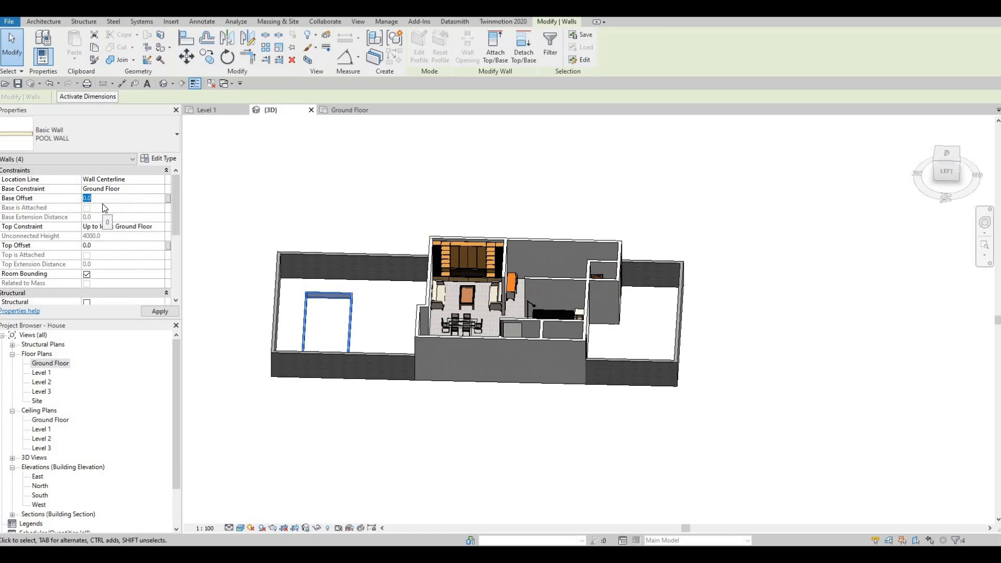
pyautogui.write('-')
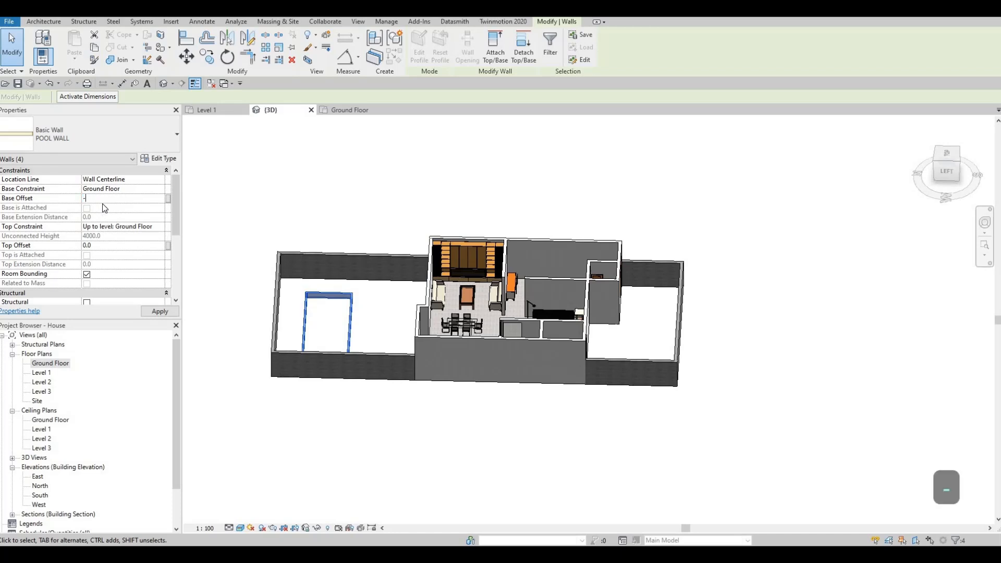
pyautogui.write('2000')
pyautogui.click(159, 312)
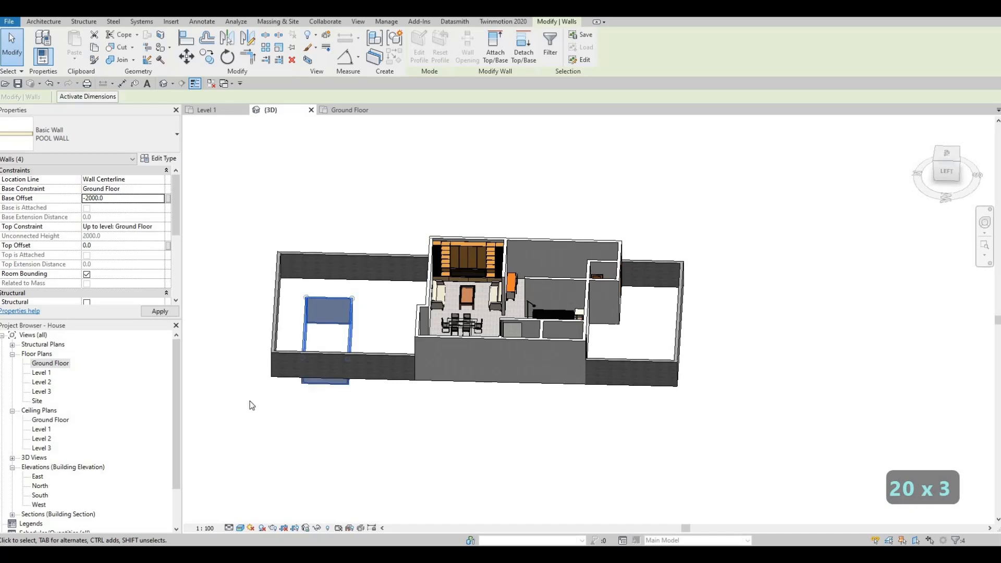
pyautogui.press('Escape')
pyautogui.press('Escape')
pyautogui.keyDown('shift'); pyautogui.moveTo(384, 320); pyautogui.dragTo(277, 335, button='middle'); pyautogui.keyUp('shift')
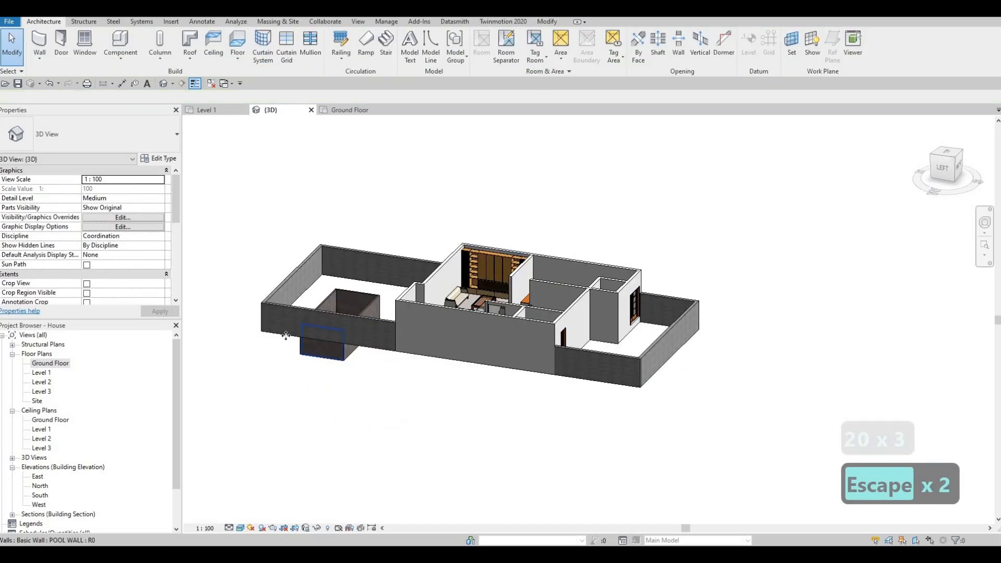
# Select the pool wall chain and set its base offset to -1500.
pyautogui.press('Tab')
pyautogui.click(286, 336)
pyautogui.click(128, 199)
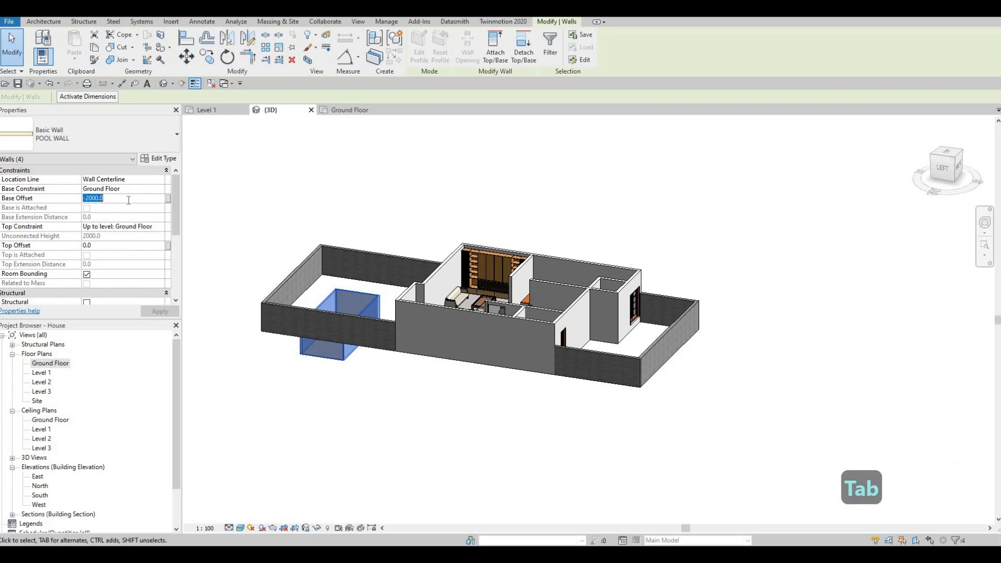
pyautogui.write('1')
pyautogui.press('BackSpace')
pyautogui.write('-')
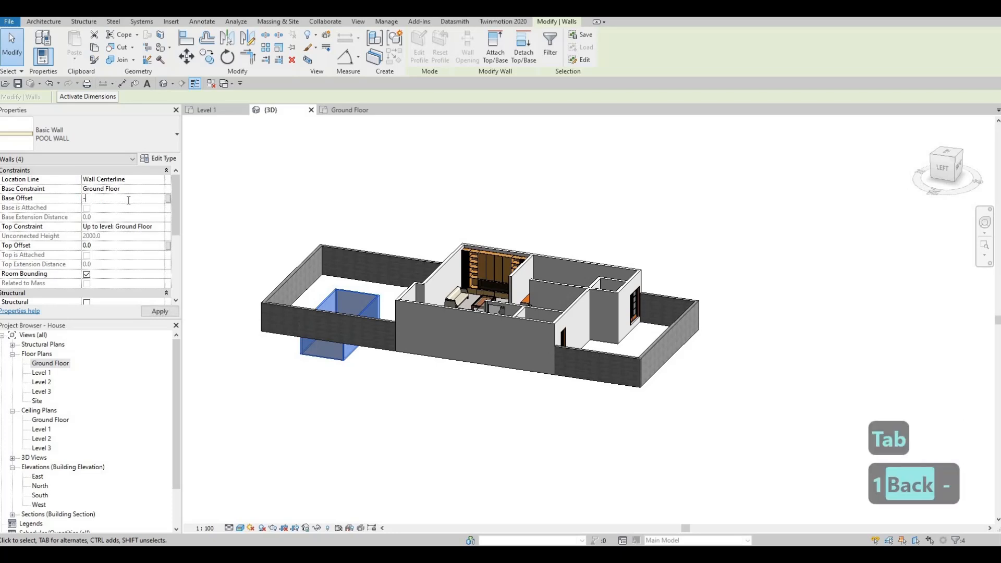
pyautogui.write('1500')
pyautogui.press('Return')
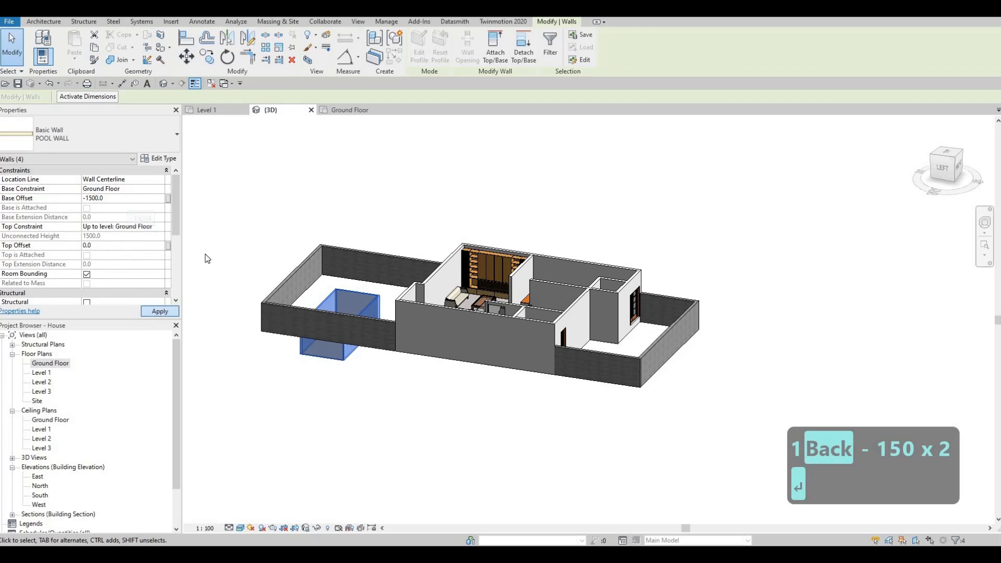
pyautogui.press('Escape')
pyautogui.press('Escape')
pyautogui.press('Escape')
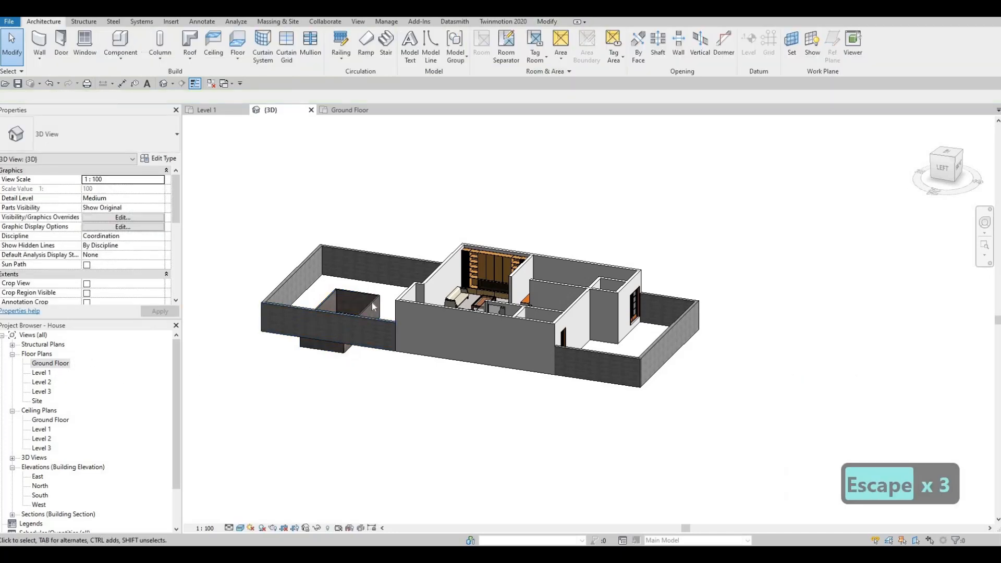
# Open the Ground Floor plan and set its view range's view depth level to Unlimited.
pyautogui.doubleClick(50, 365)
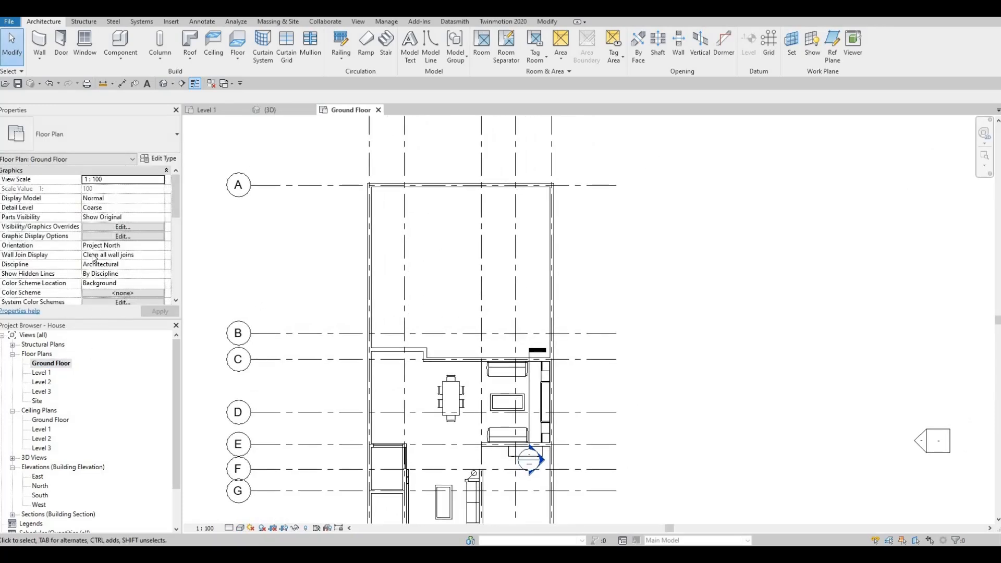
pyautogui.press('Escape')
pyautogui.scroll(-4, 104, 212)
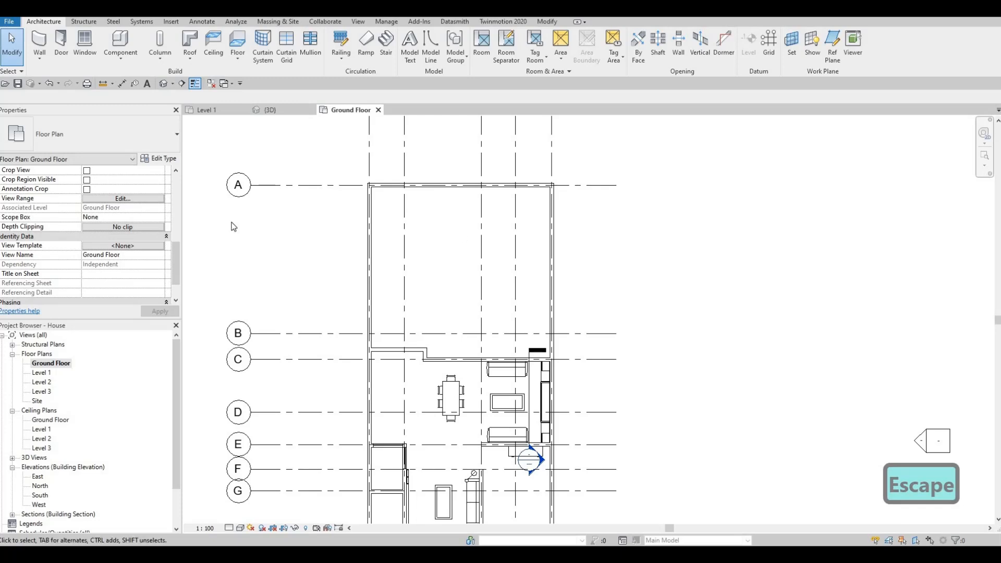
pyautogui.click(139, 200)
pyautogui.click(687, 242)
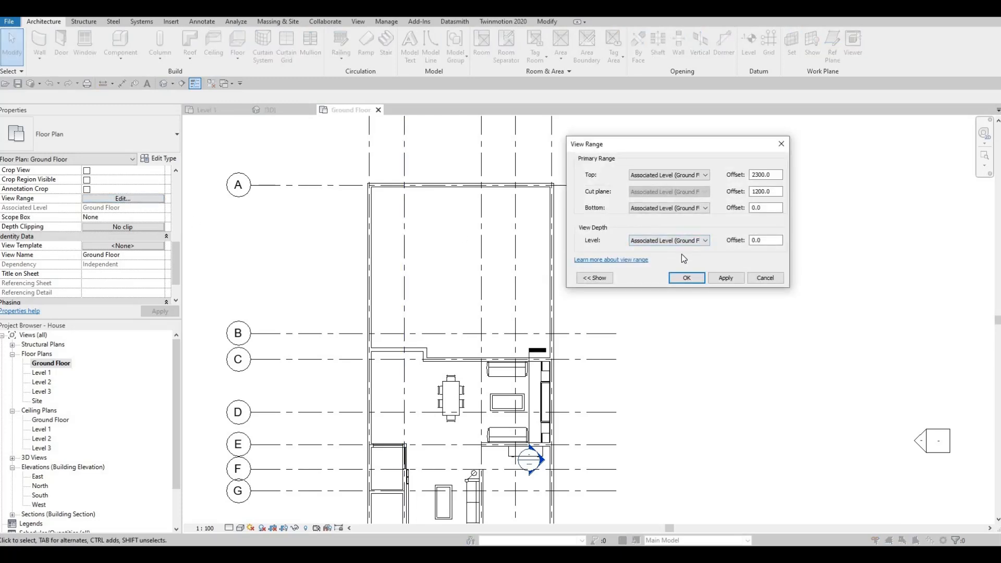
pyautogui.click(684, 282)
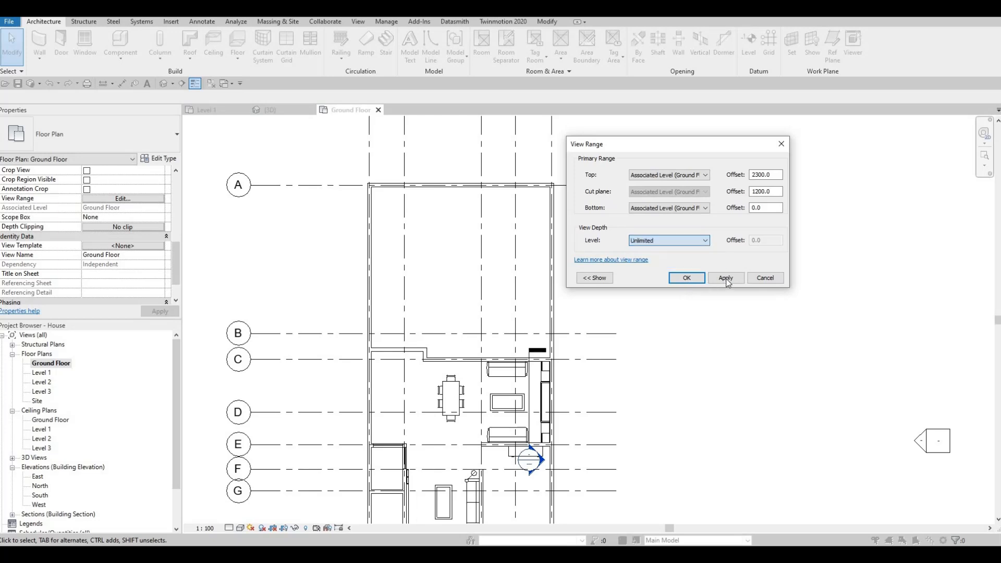
pyautogui.click(726, 278)
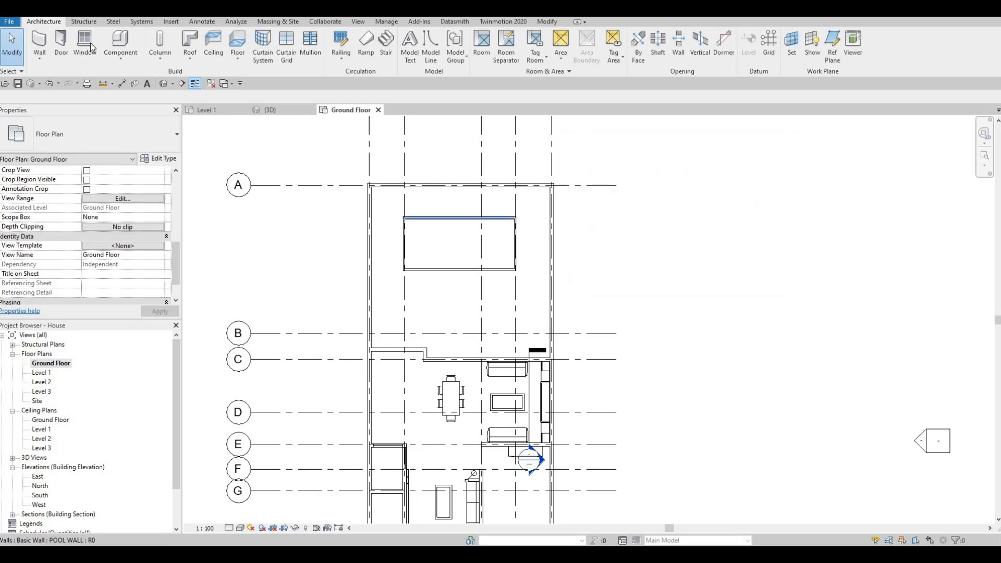
# Start an in-place model in the Generic Models category, keeping the default name.
pyautogui.click(121, 55)
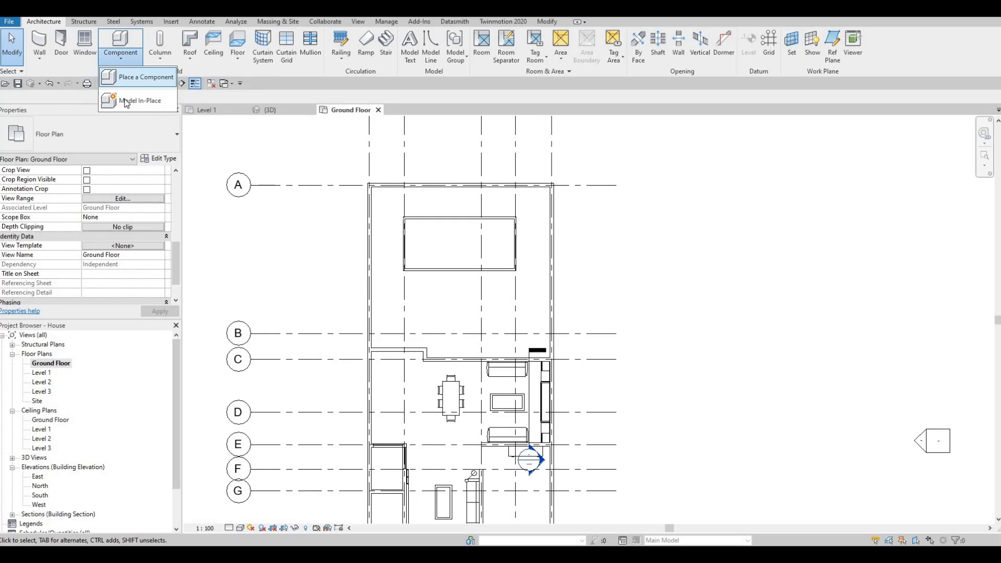
pyautogui.click(138, 100)
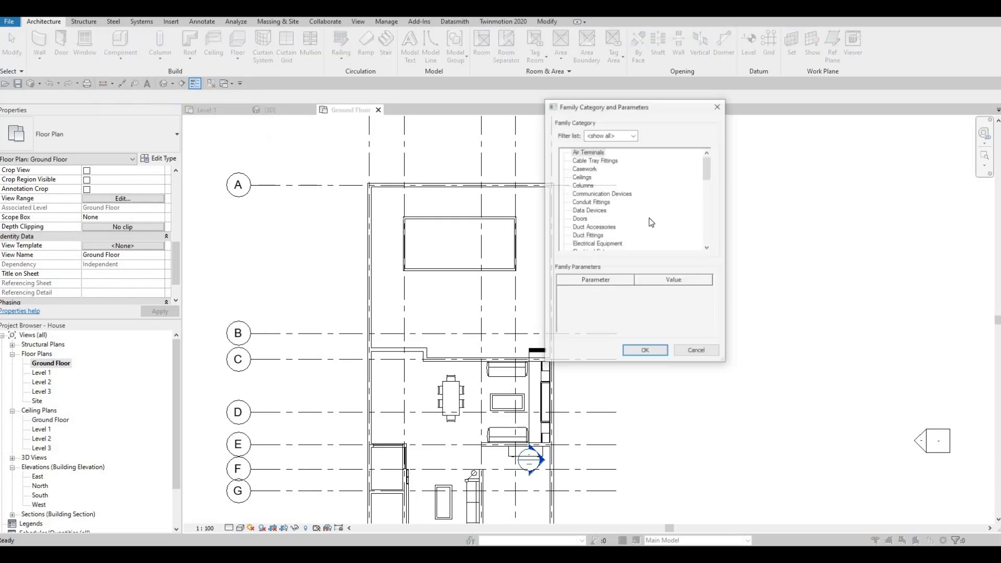
pyautogui.click(644, 352)
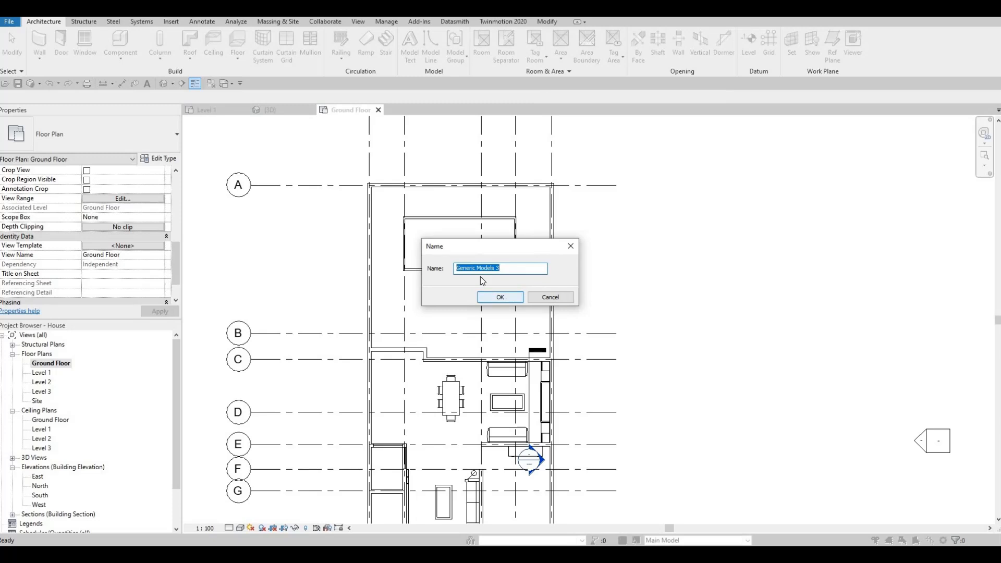
pyautogui.click(496, 297)
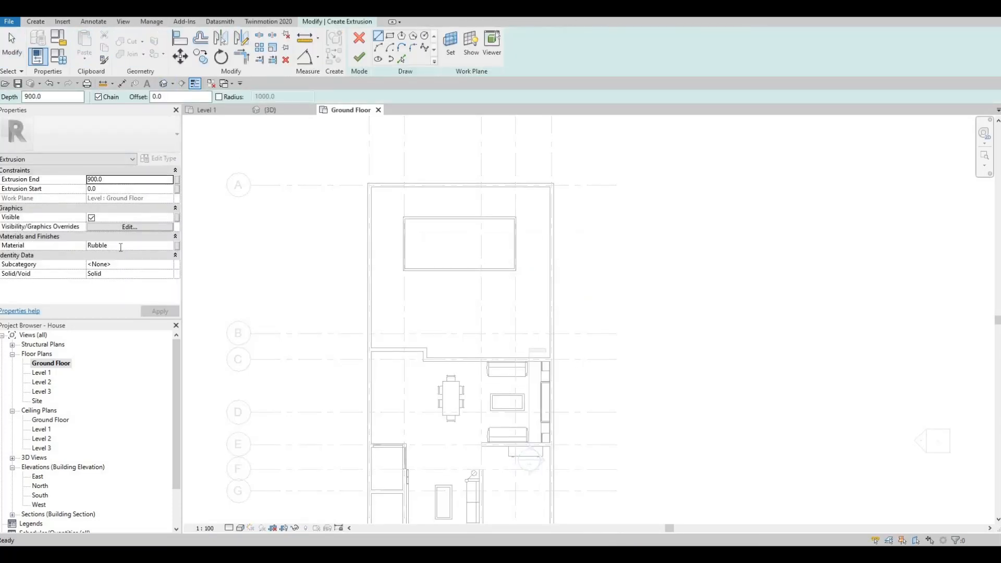
# Set the extrusion material to Ceramic Tile and the extrusion end to 20.
pyautogui.click(120, 247)
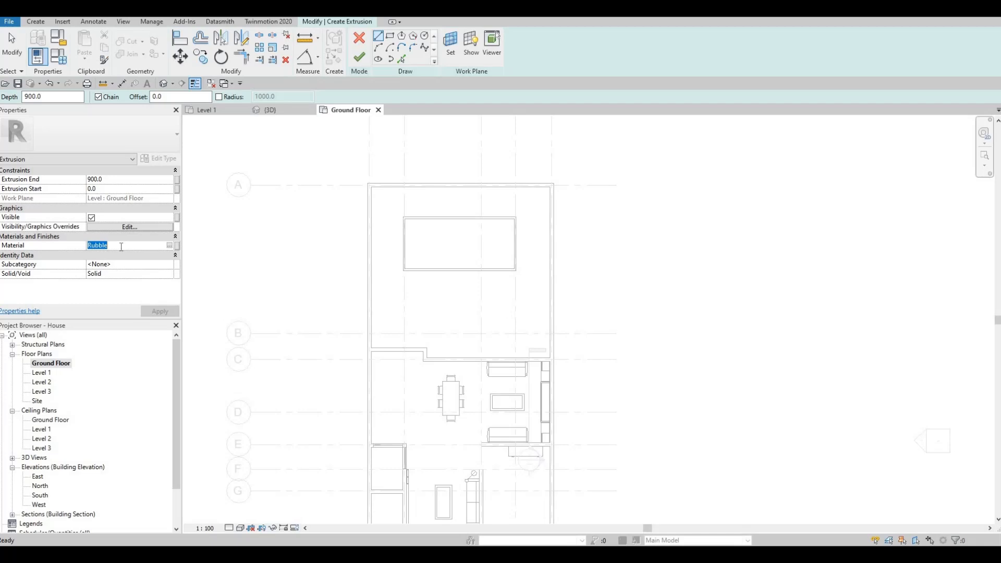
pyautogui.write('CERA')
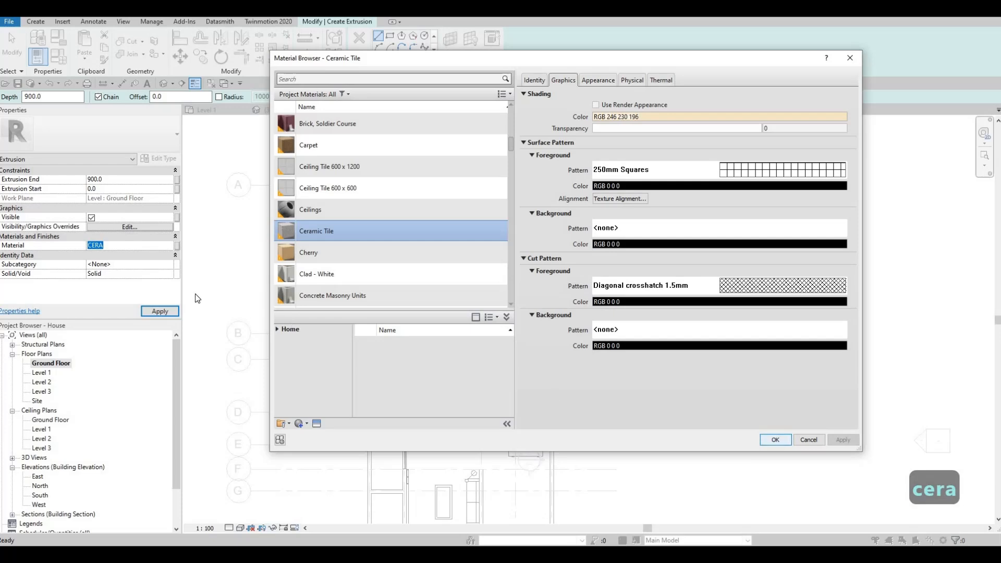
pyautogui.click(776, 439)
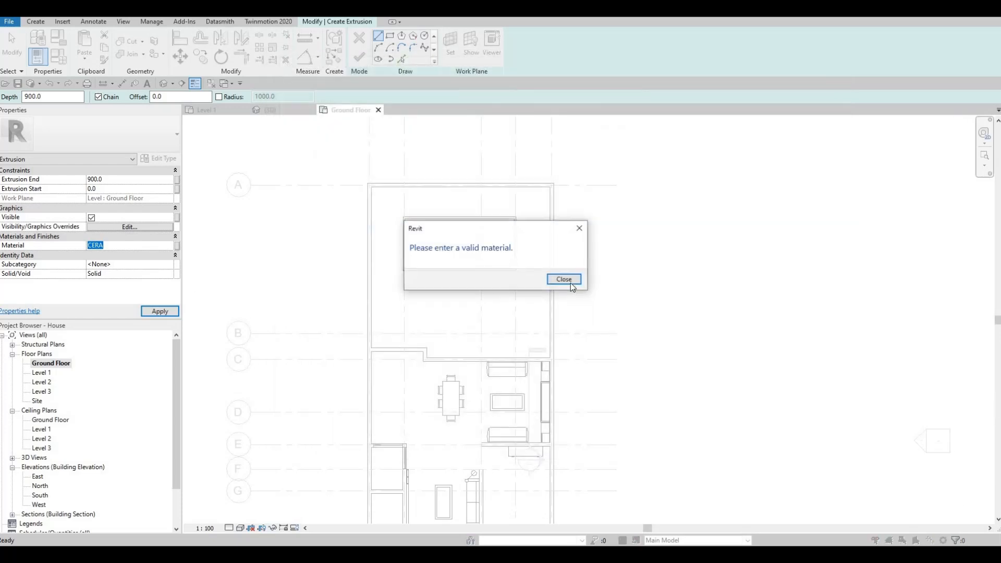
pyautogui.click(117, 180)
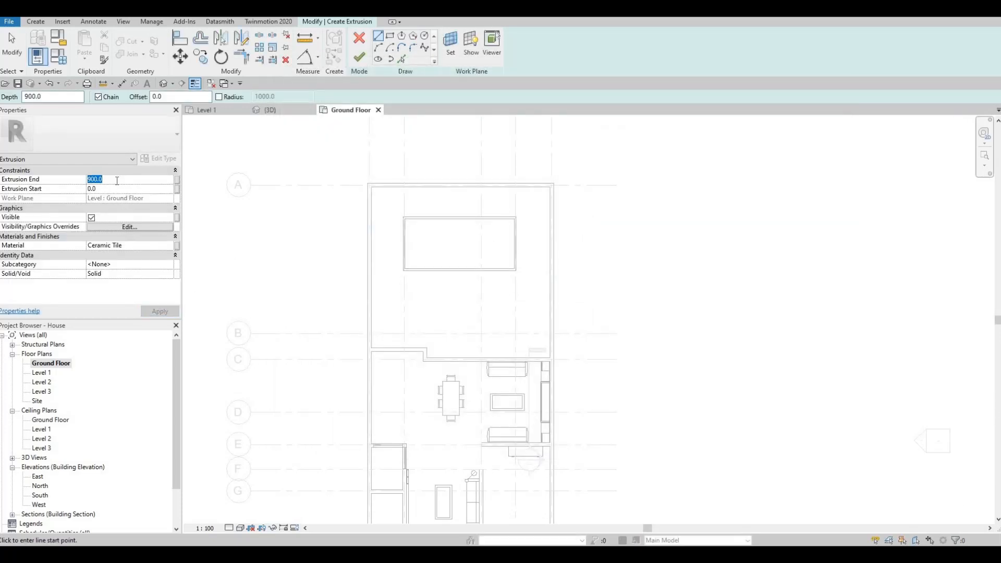
pyautogui.write('1')
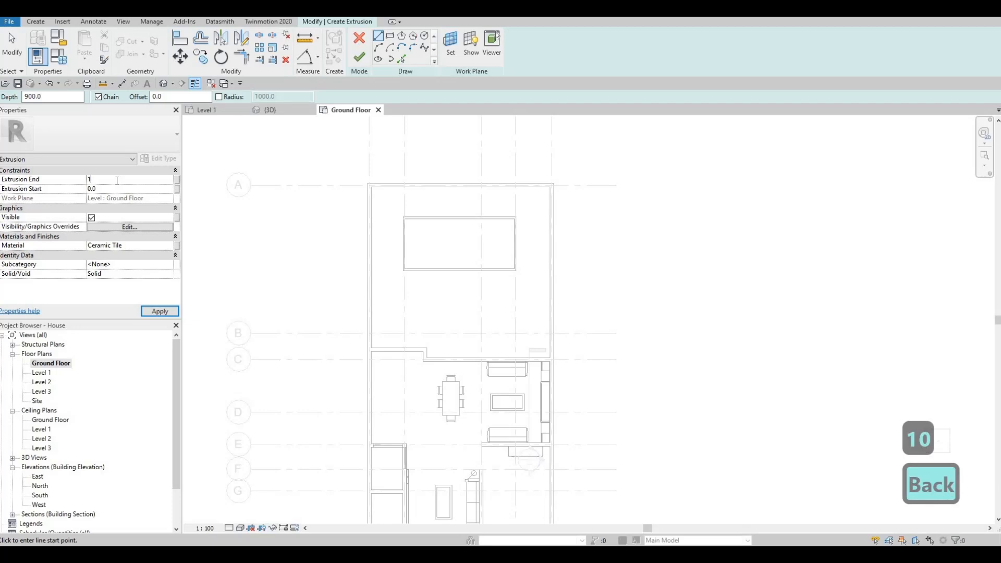
pyautogui.write('020')
pyautogui.press('BackSpace')
pyautogui.press('BackSpace')
pyautogui.press('BackSpace')
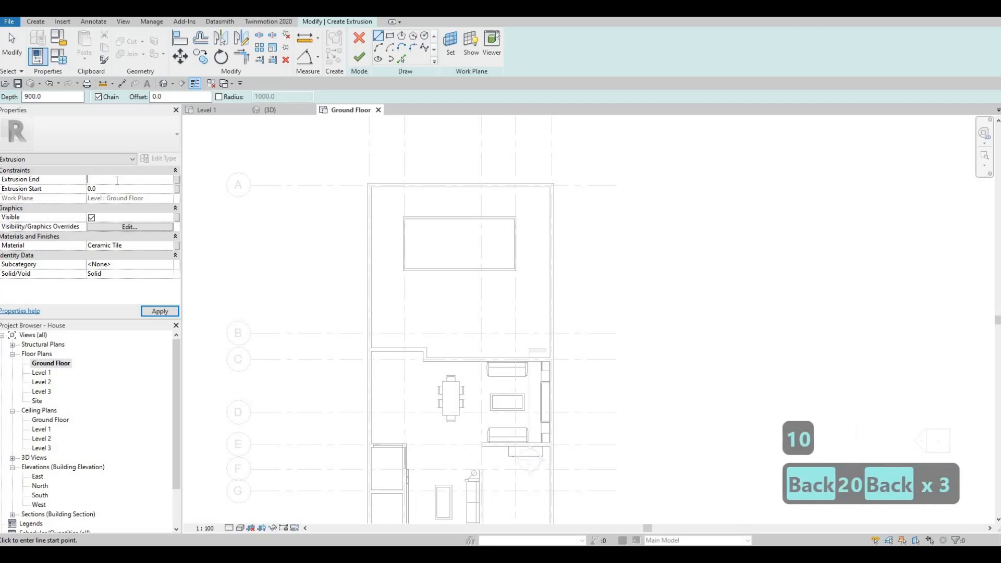
pyautogui.write('20.0')
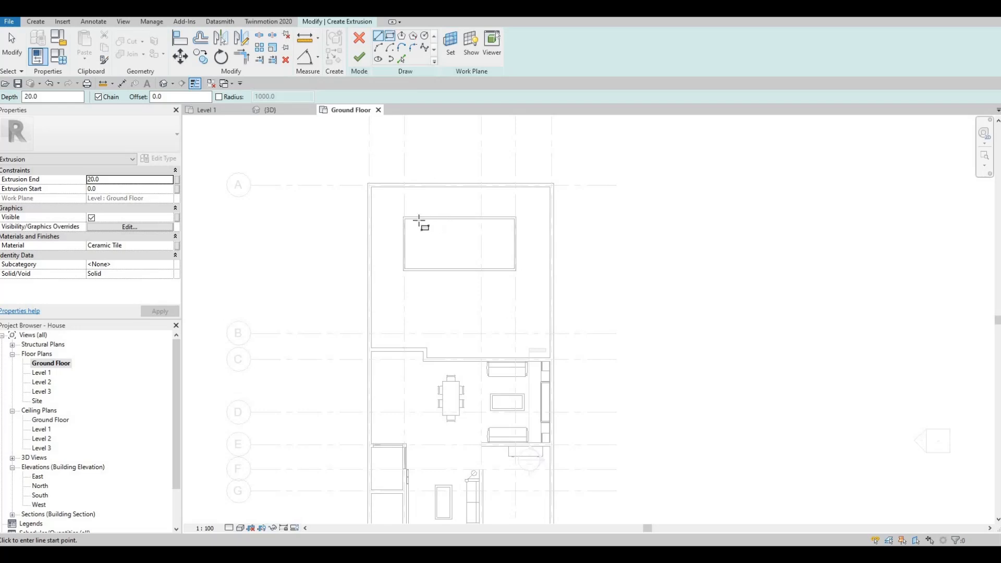
# Sketch a rectangular extrusion profile about 5900 × 2700 mm filling the pool's interior.
pyautogui.scroll(4, 401, 208)
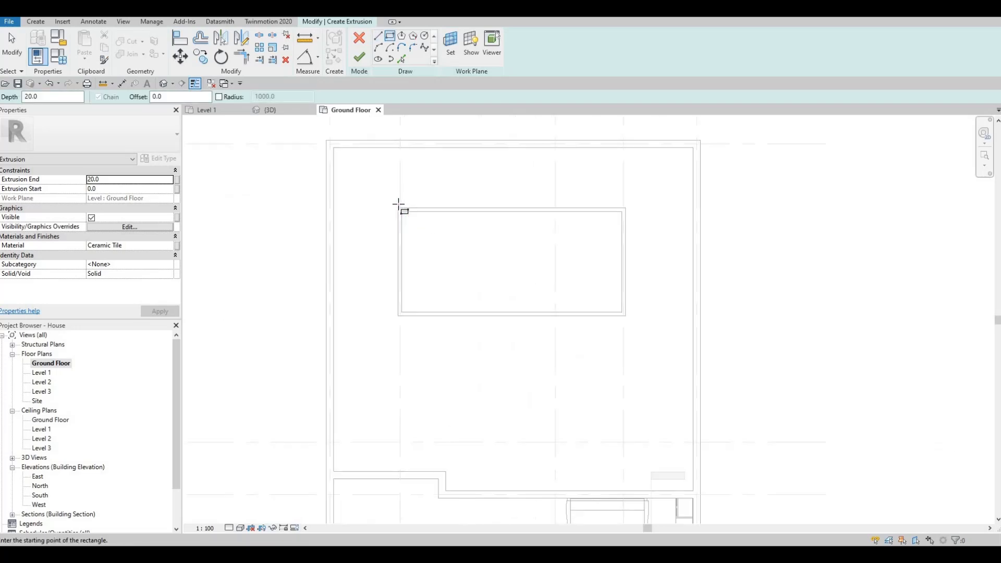
pyautogui.click(405, 218)
pyautogui.click(734, 359)
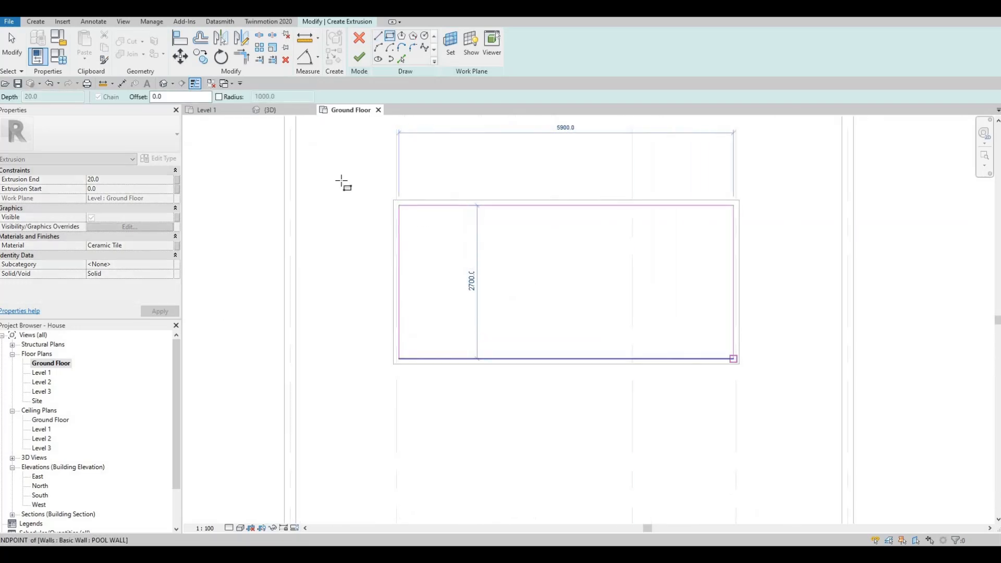
pyautogui.press('Escape')
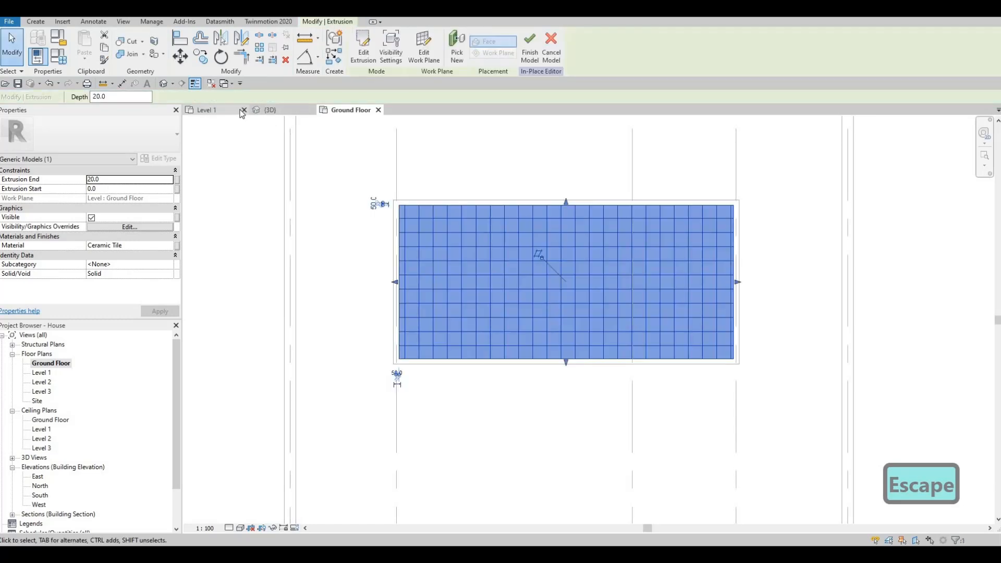
# In the 3D view, drag the tile slab down to the bottom of the pool.
pyautogui.click(270, 110)
pyautogui.keyDown('shift'); pyautogui.moveTo(576, 268); pyautogui.dragTo(339, 309, button='middle'); pyautogui.keyUp('shift')
pyautogui.scroll(2, 339, 309)
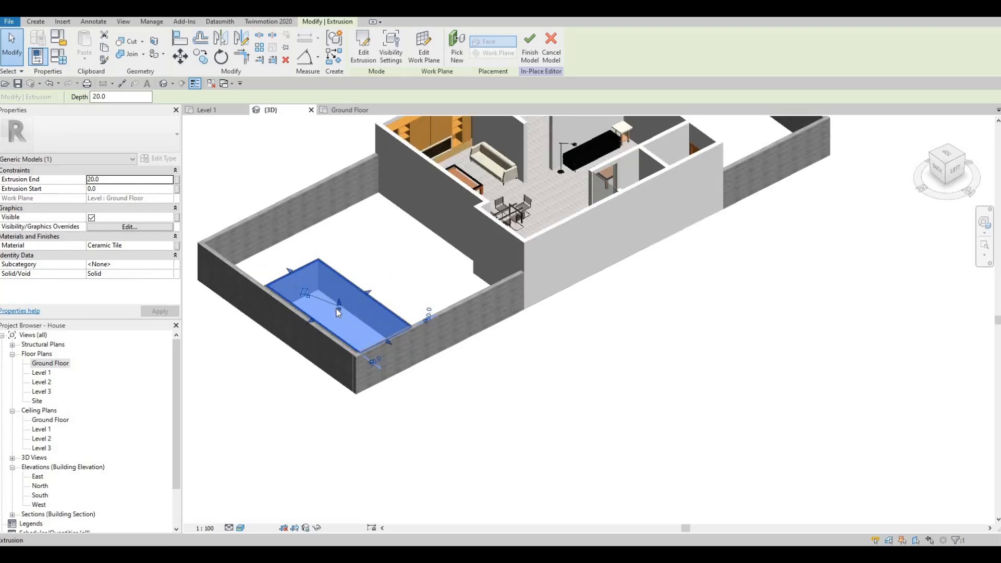
pyautogui.moveTo(339, 315)
pyautogui.mouseDown()
pyautogui.moveTo(333, 342)
pyautogui.moveTo(339, 321)
pyautogui.moveTo(338, 331)
pyautogui.mouseUp()
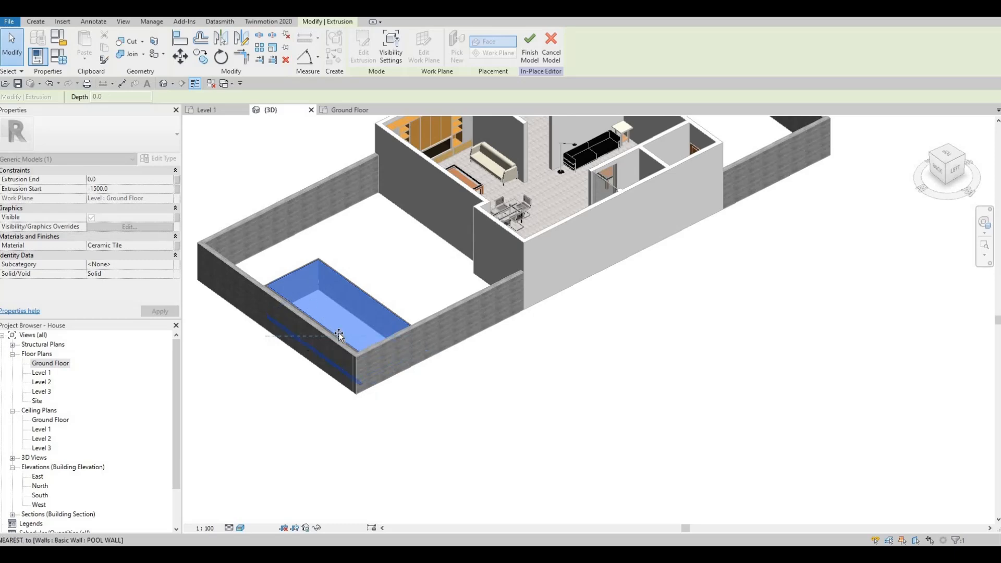
pyautogui.scroll(3, 368, 320)
pyautogui.press('Escape')
pyautogui.press('Escape')
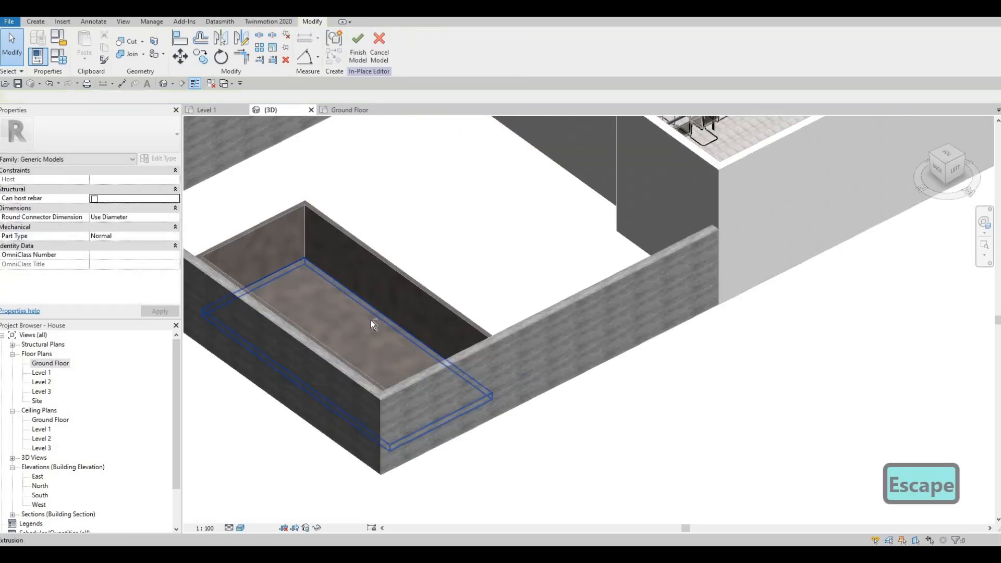
# Try to drag the pool floor slab's shape handle, then undo the move.
pyautogui.scroll(2, 292, 329)
pyautogui.keyDown('shift'); pyautogui.moveTo(260, 343); pyautogui.dragTo(349, 262, button='middle'); pyautogui.keyUp('shift')
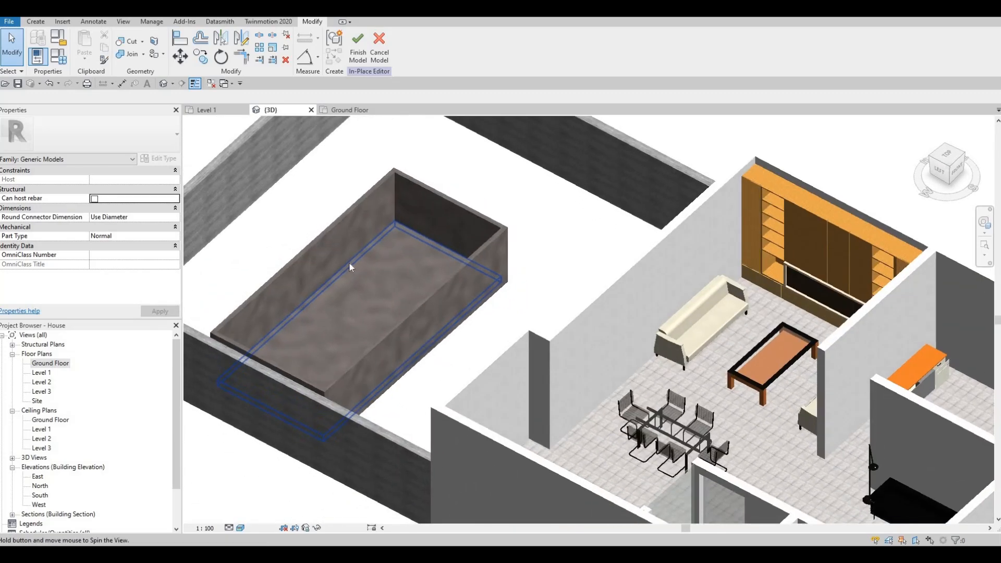
pyautogui.click(349, 262)
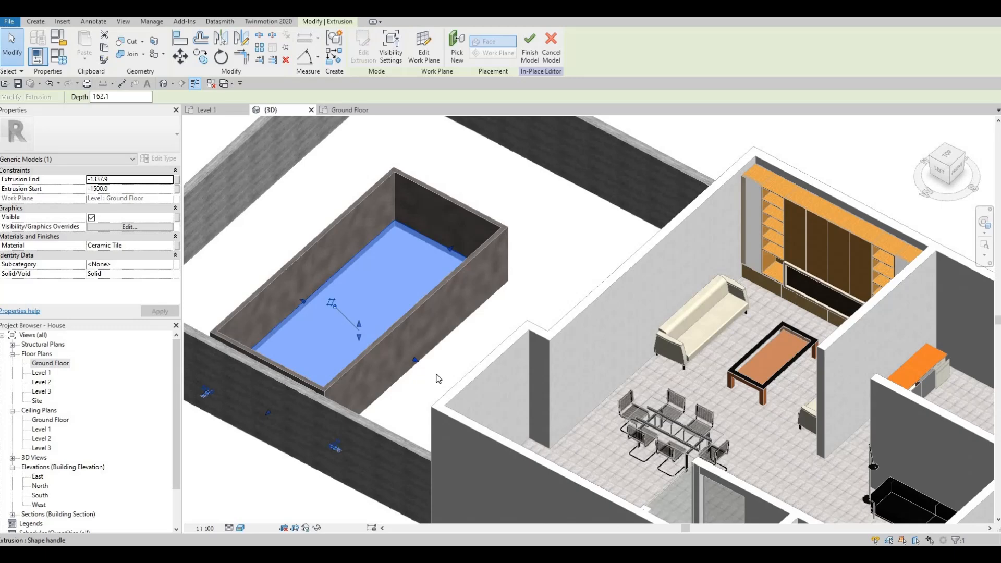
pyautogui.moveTo(438, 368); pyautogui.dragTo(472, 393)
pyautogui.hotkey('ctrl', 'z')
pyautogui.press('Escape')
pyautogui.press('Escape')
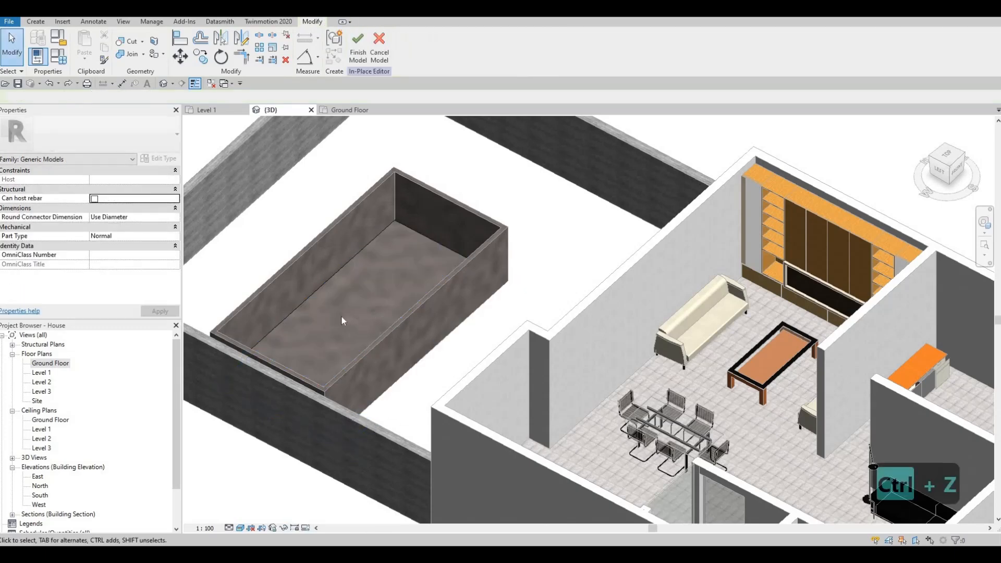
pyautogui.keyDown('shift'); pyautogui.moveTo(192, 354); pyautogui.dragTo(231, 356, button='middle'); pyautogui.keyUp('shift')
pyautogui.scroll(-1, 46, 373)
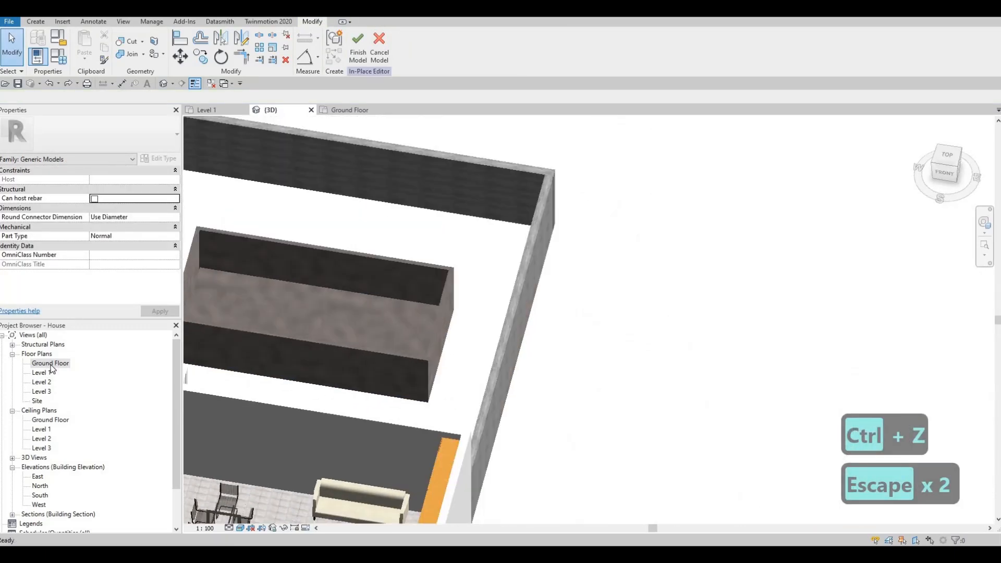
pyautogui.moveTo(269, 206); pyautogui.dragTo(188, 195, button='middle')
pyautogui.scroll(-1, 188, 193)
pyautogui.press('Escape')
# Start a new extrusion in the Ground Floor plan and set its material to Water, adding it from the library.
pyautogui.click(49, 24)
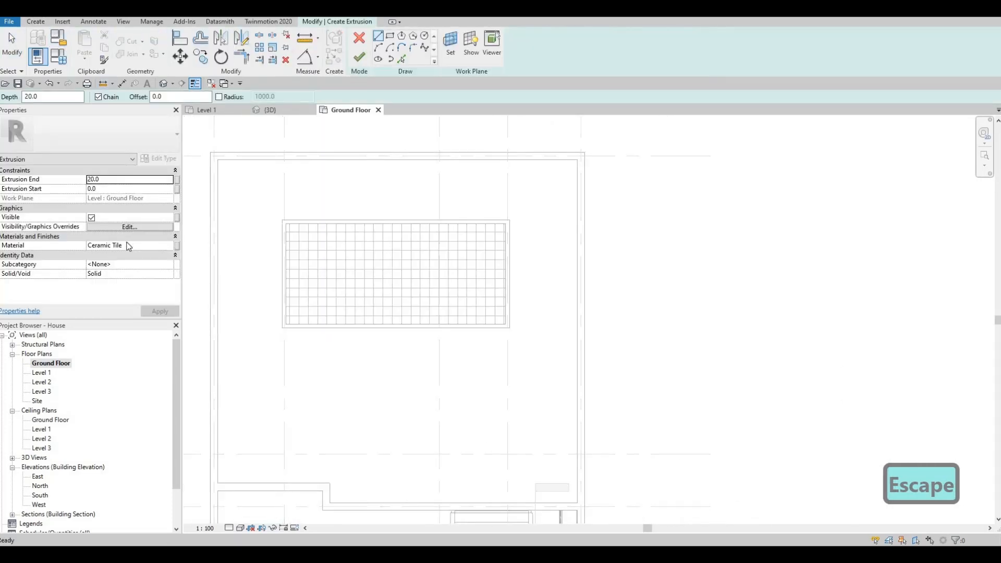
pyautogui.click(148, 246)
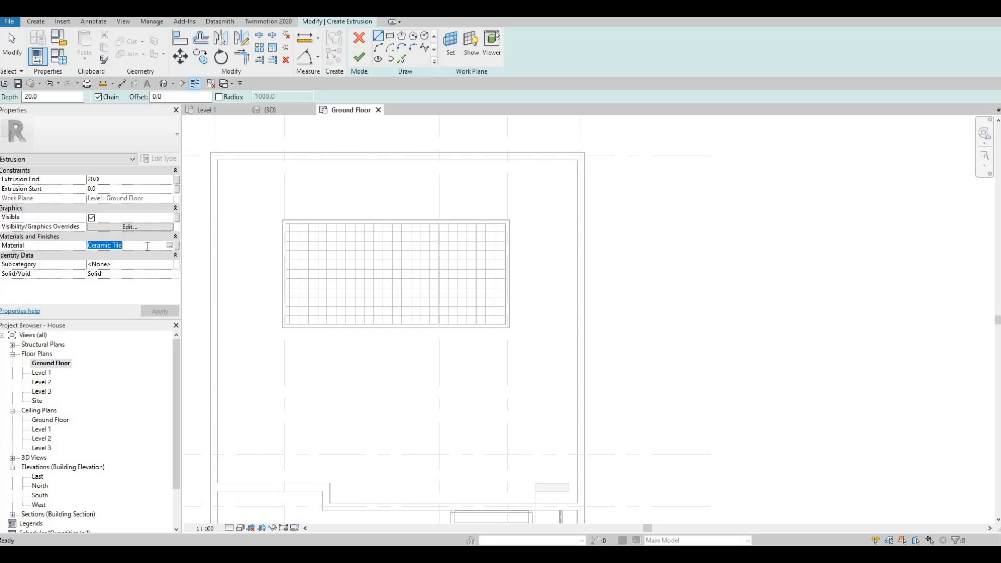
pyautogui.write('WATER')
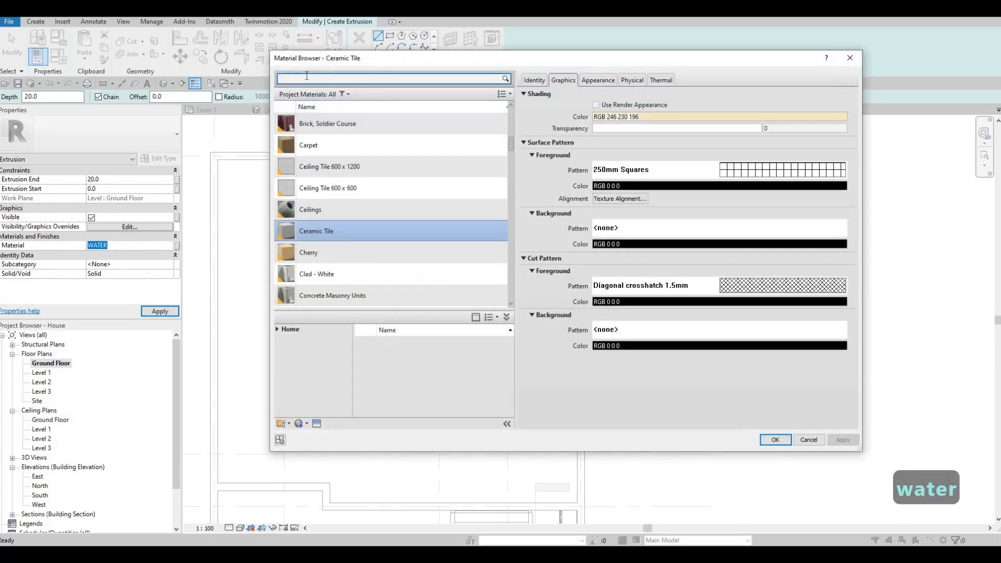
pyautogui.write('WATER')
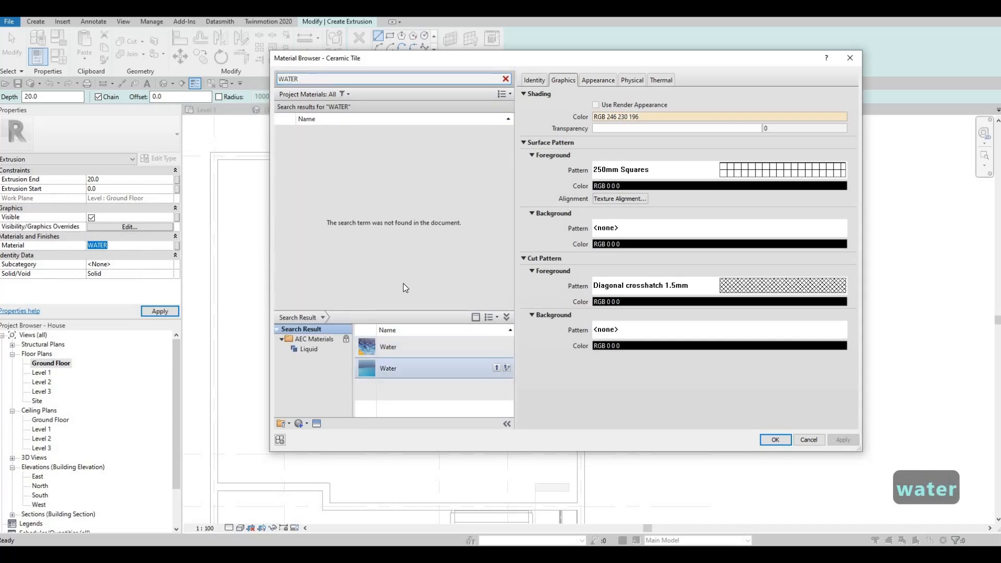
pyautogui.click(495, 368)
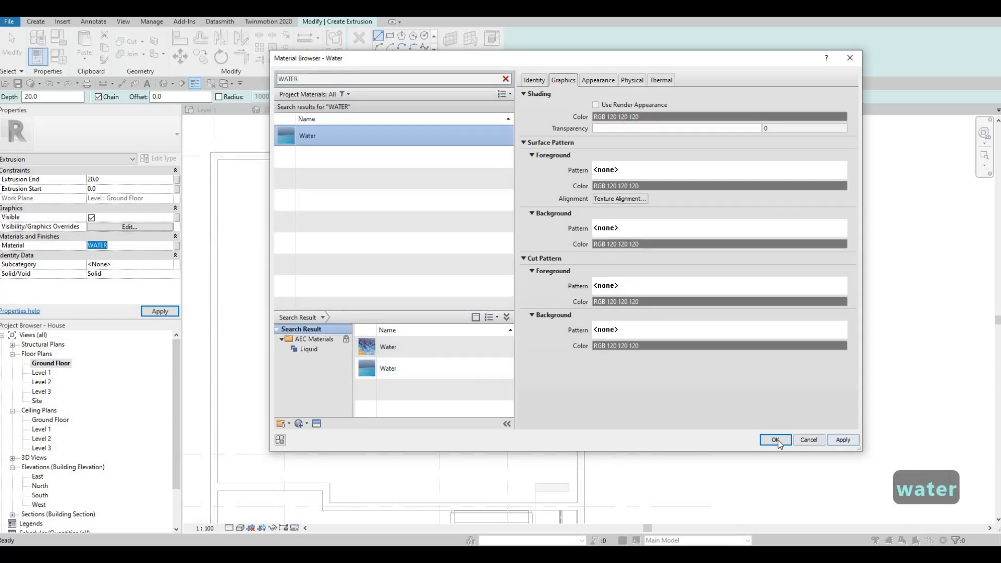
pyautogui.press('Return')
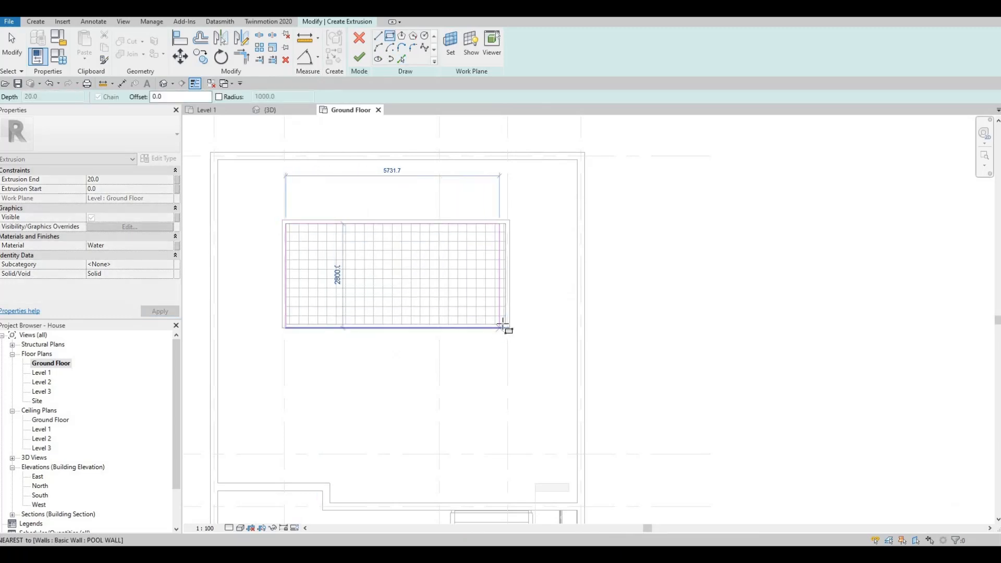
# Sketch a rectangular water profile about 5730 × 2800 mm over the pool's interior.
pyautogui.click(504, 324)
pyautogui.scroll(5, 501, 327)
pyautogui.press('Escape')
pyautogui.press('Escape')
pyautogui.press('Escape')
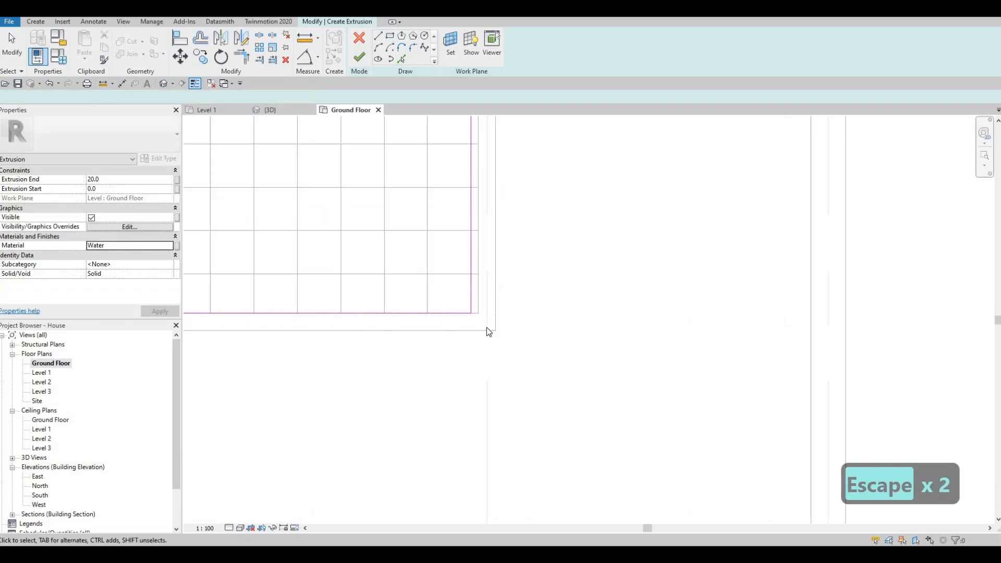
# Align the water profile's edge to the pool wall and finish the extrusion sketch.
pyautogui.press('a')
pyautogui.press('l')
pyautogui.press('Escape')
pyautogui.press('Escape')
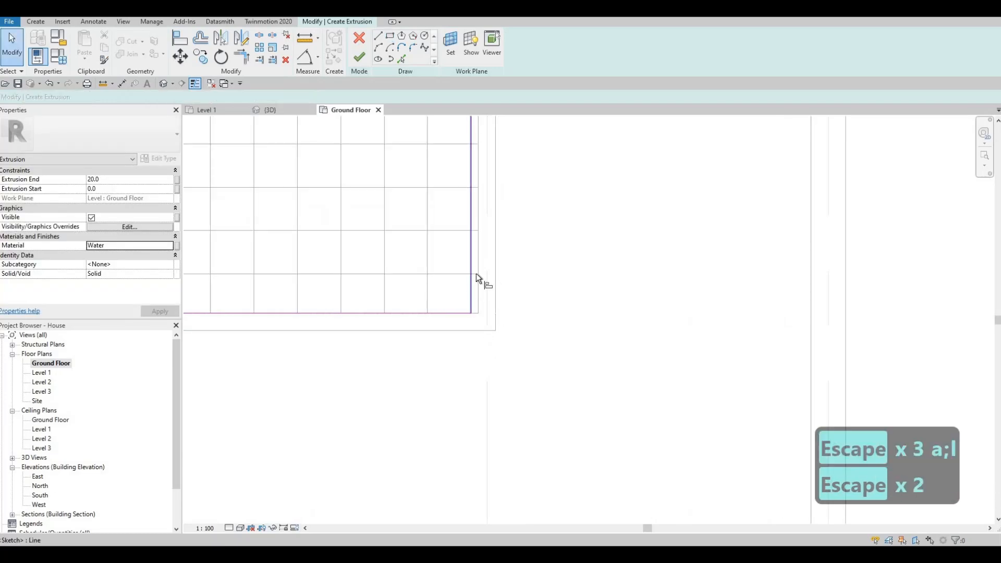
pyautogui.press('l')
pyautogui.click(478, 261)
pyautogui.click(471, 257)
pyautogui.press('Escape')
pyautogui.press('Escape')
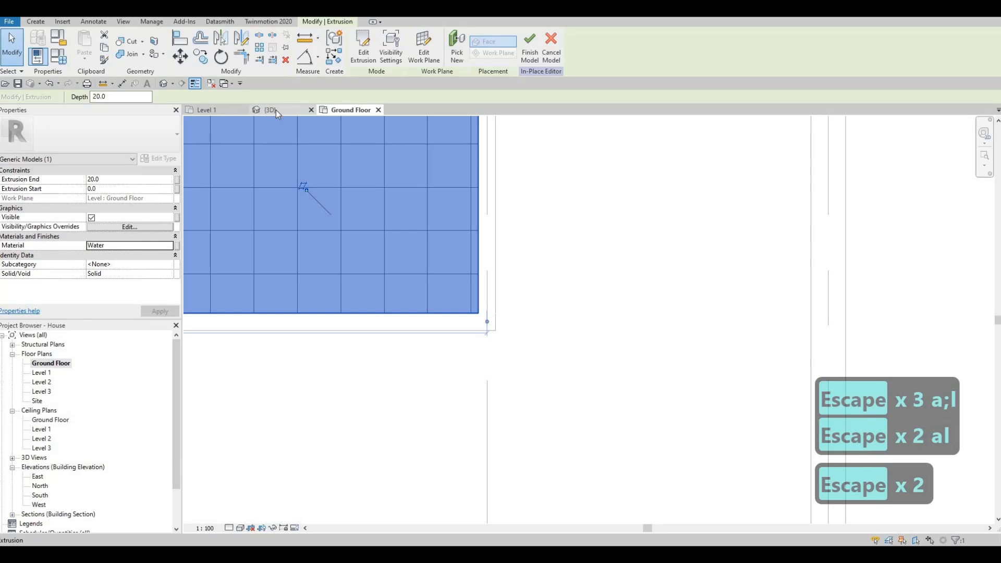
# In the 3D view, drag the water extrusion's shape handle to lower it into the pool.
pyautogui.click(277, 110)
pyautogui.press('Escape')
pyautogui.keyDown('shift'); pyautogui.moveTo(539, 214); pyautogui.dragTo(731, 186, button='middle'); pyautogui.keyUp('shift')
pyautogui.scroll(3, 309, 224)
pyautogui.scroll(2, 282, 199)
pyautogui.keyDown('shift'); pyautogui.moveTo(344, 226); pyautogui.dragTo(333, 215, button='middle'); pyautogui.keyUp('shift')
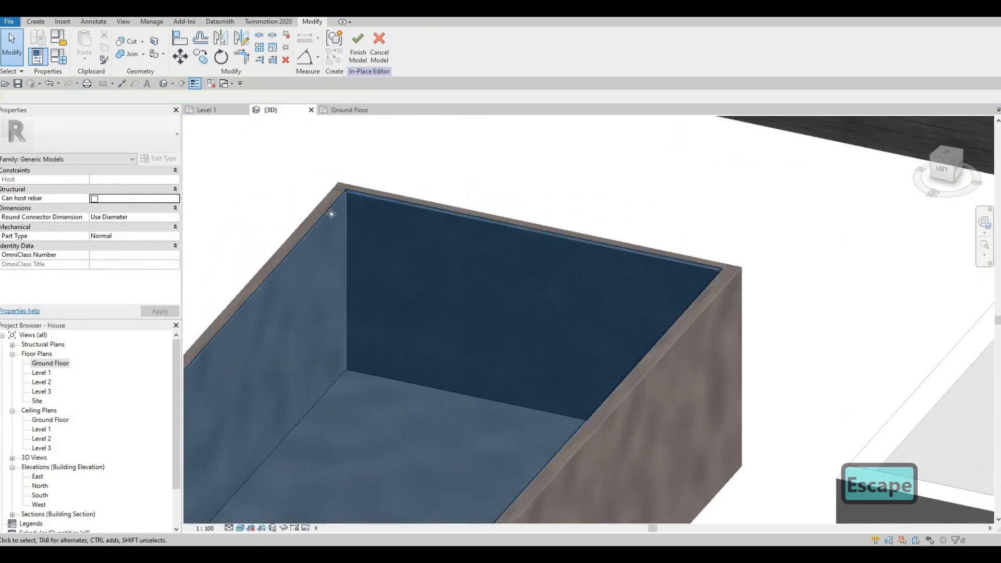
pyautogui.press('Escape')
pyautogui.click(375, 255)
pyautogui.scroll(2, 414, 344)
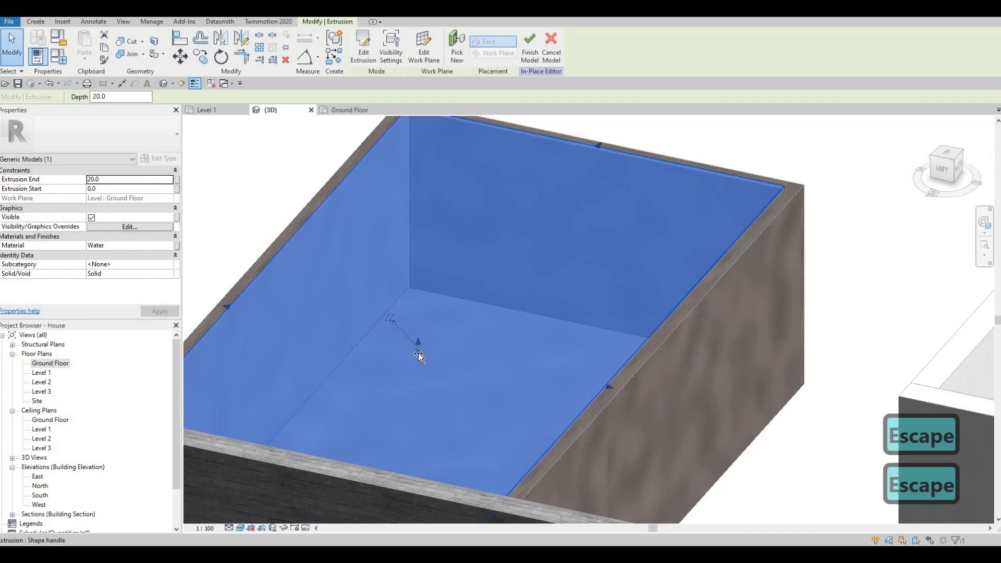
pyautogui.moveTo(420, 355)
pyautogui.mouseDown()
pyautogui.moveTo(420, 371)
pyautogui.moveTo(417, 355)
pyautogui.mouseUp()
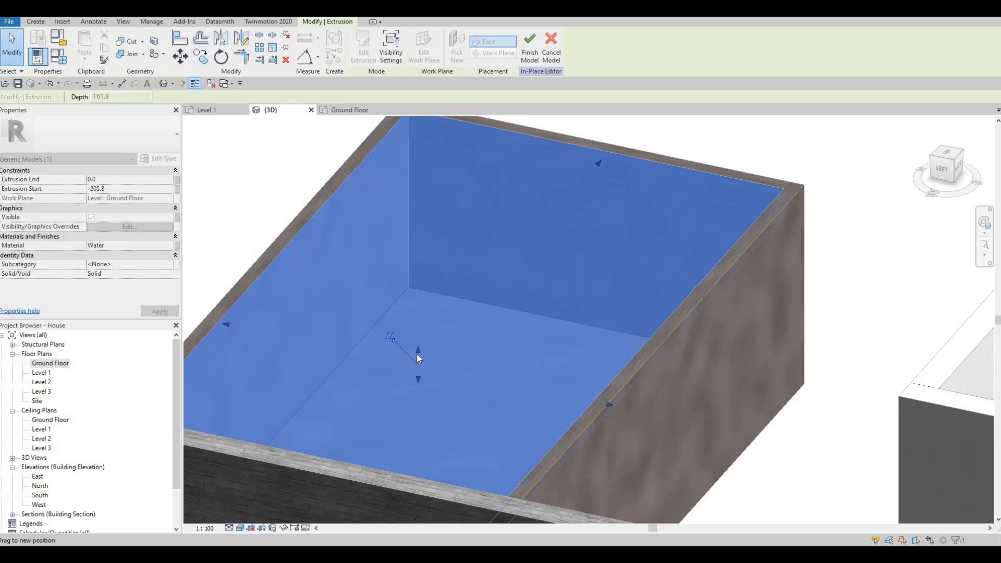
# Finish the in-place water model.
pyautogui.press('Escape')
pyautogui.scroll(-3, 425, 328)
pyautogui.press('Escape')
pyautogui.press('Escape')
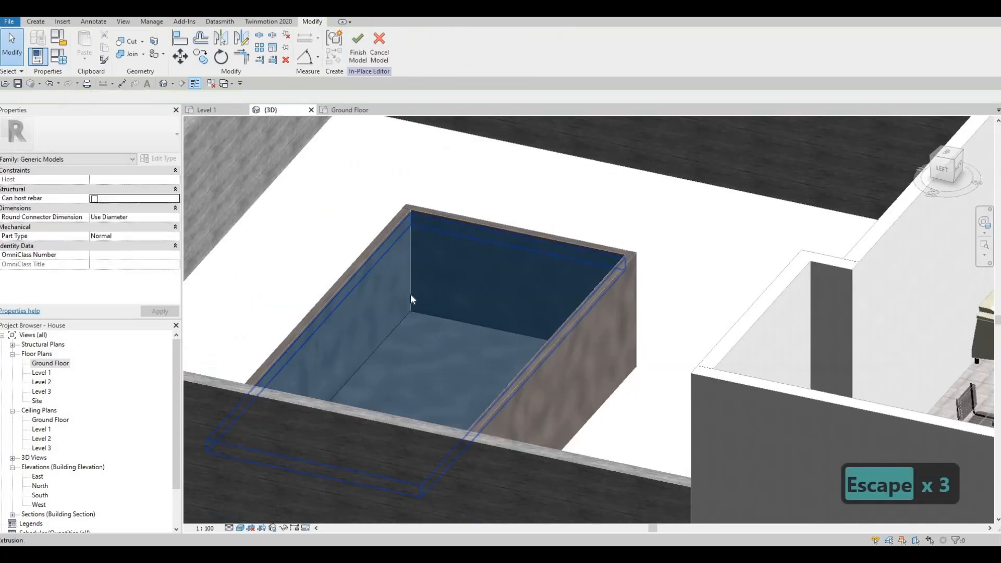
pyautogui.moveTo(406, 337); pyautogui.dragTo(396, 295, button='middle')
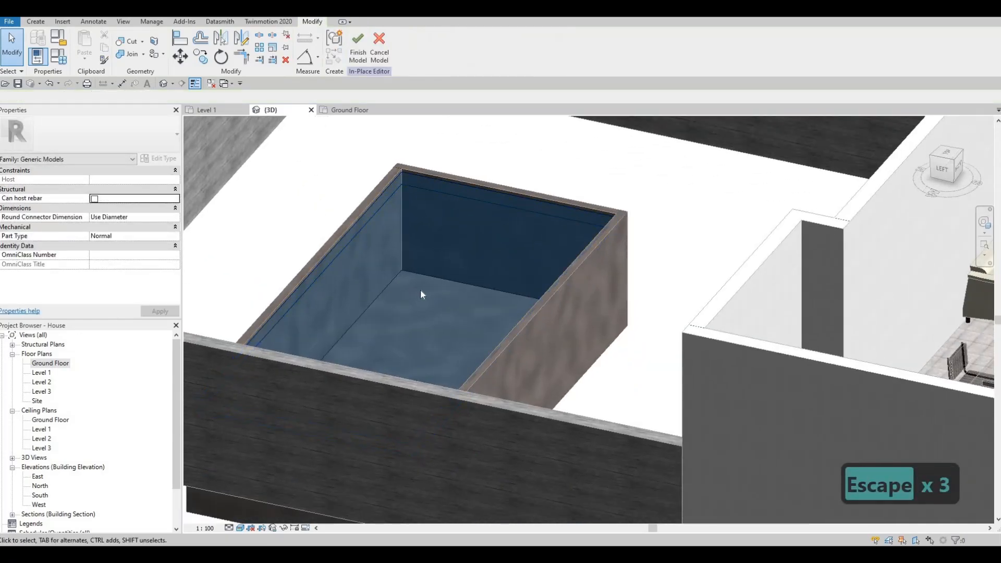
pyautogui.scroll(-3, 480, 271)
pyautogui.keyDown('shift'); pyautogui.moveTo(237, 360); pyautogui.dragTo(308, 137, button='middle'); pyautogui.keyUp('shift')
pyautogui.moveTo(308, 136); pyautogui.dragTo(324, 82, button='middle')
pyautogui.press('Escape')
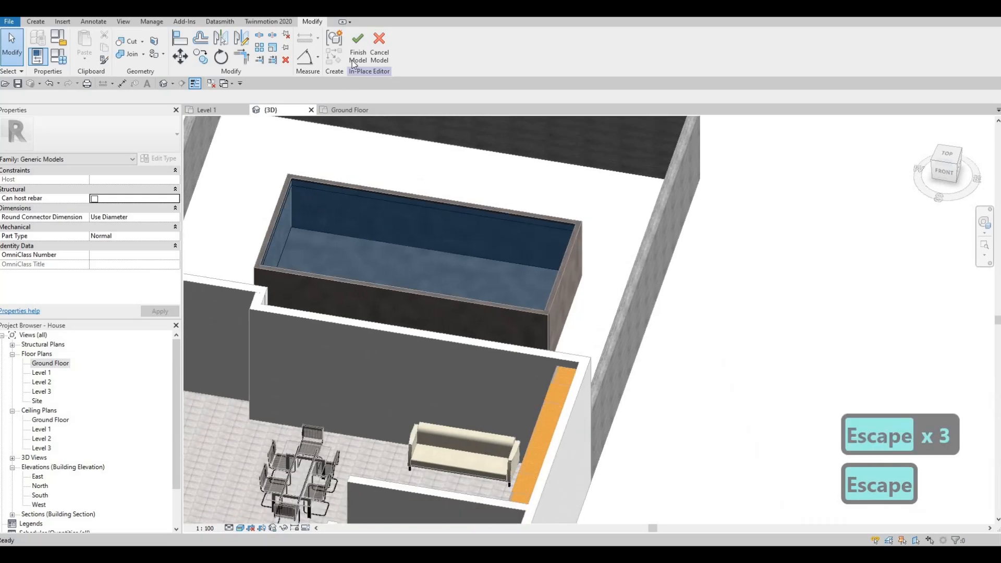
pyautogui.click(357, 54)
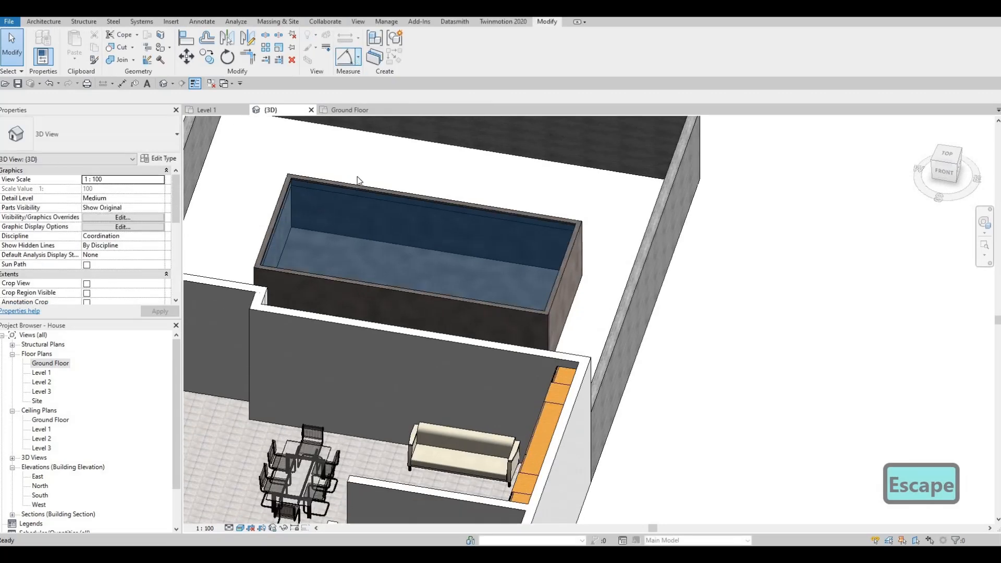
# In the Ground Floor plan, create a new Generic Models in-place model with the default name and start an extrusion.
pyautogui.keyDown('shift'); pyautogui.moveTo(337, 270); pyautogui.dragTo(469, 250, button='middle'); pyautogui.keyUp('shift')
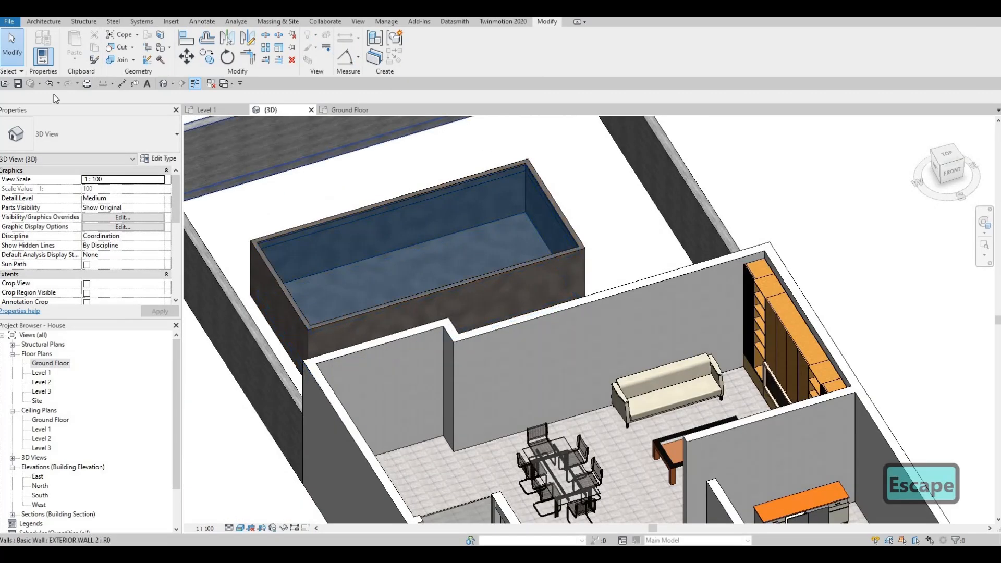
pyautogui.scroll(-3, 434, 274)
pyautogui.keyDown('shift'); pyautogui.moveTo(201, 271); pyautogui.dragTo(412, 318, button='middle'); pyautogui.keyUp('shift')
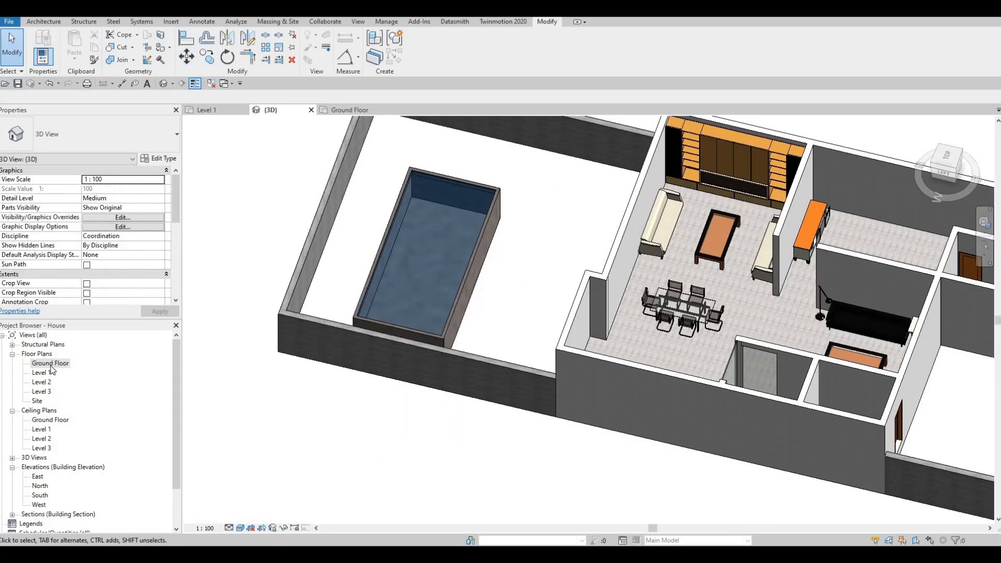
pyautogui.doubleClick(50, 364)
pyautogui.scroll(-3, 464, 299)
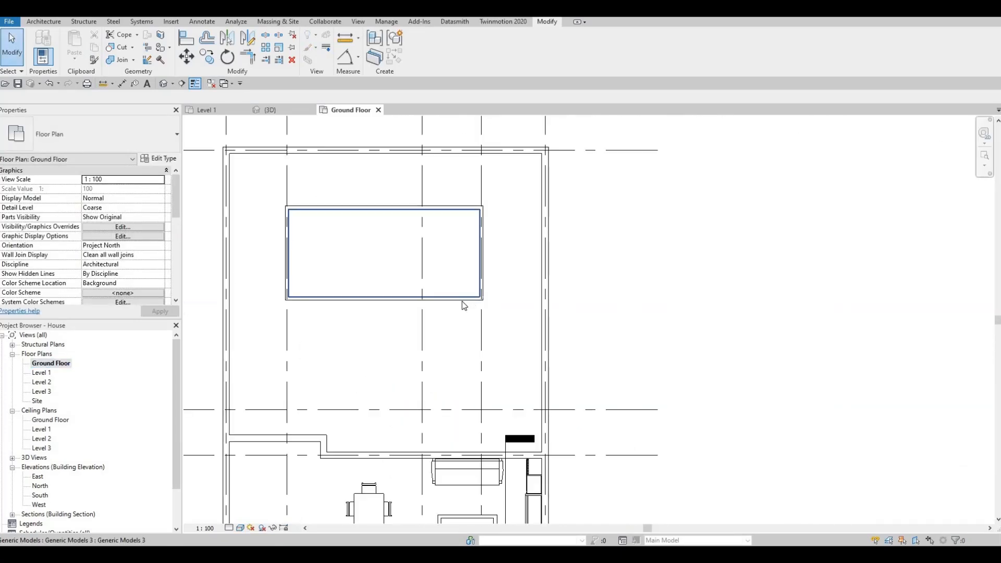
pyautogui.scroll(-2, 462, 302)
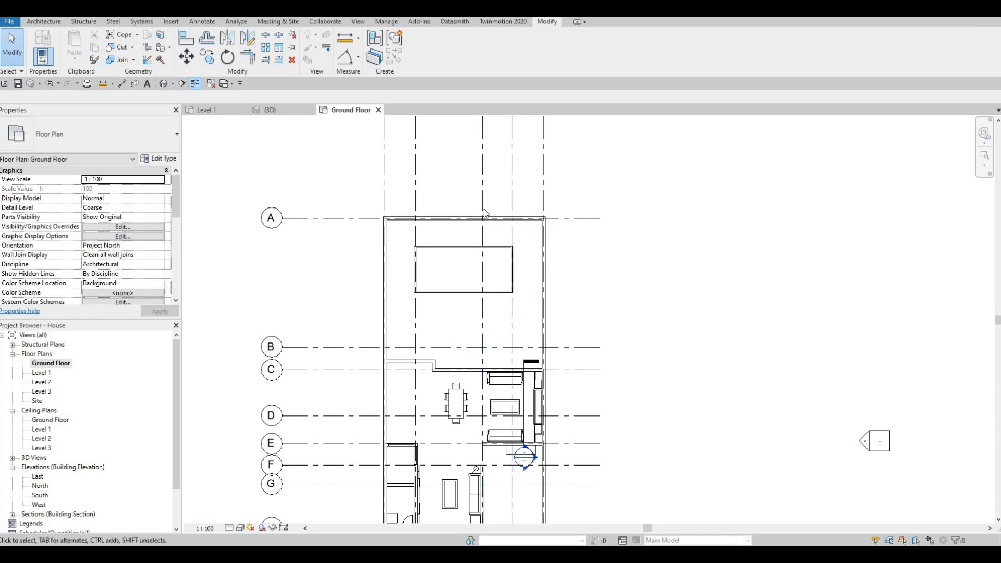
pyautogui.click(44, 22)
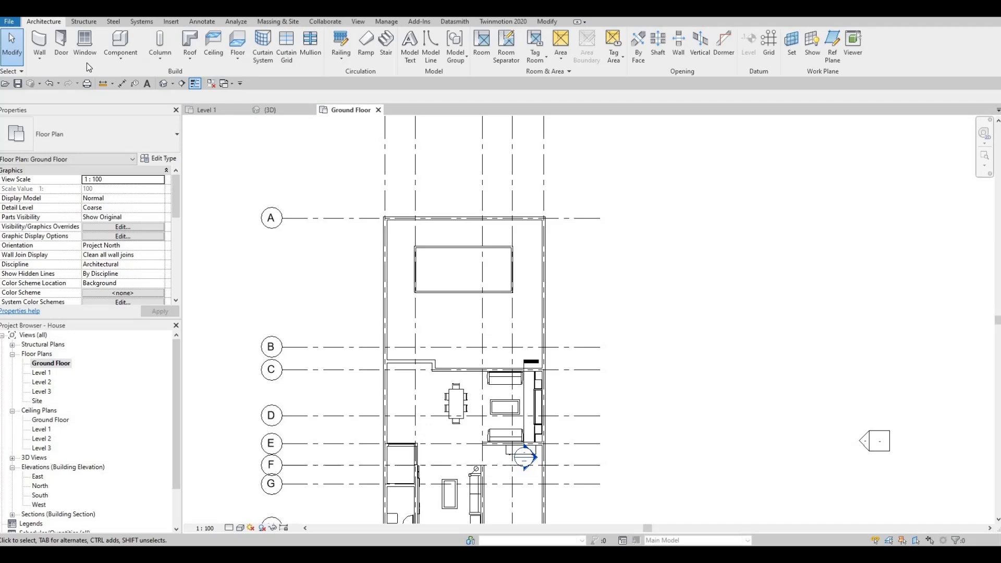
pyautogui.click(120, 57)
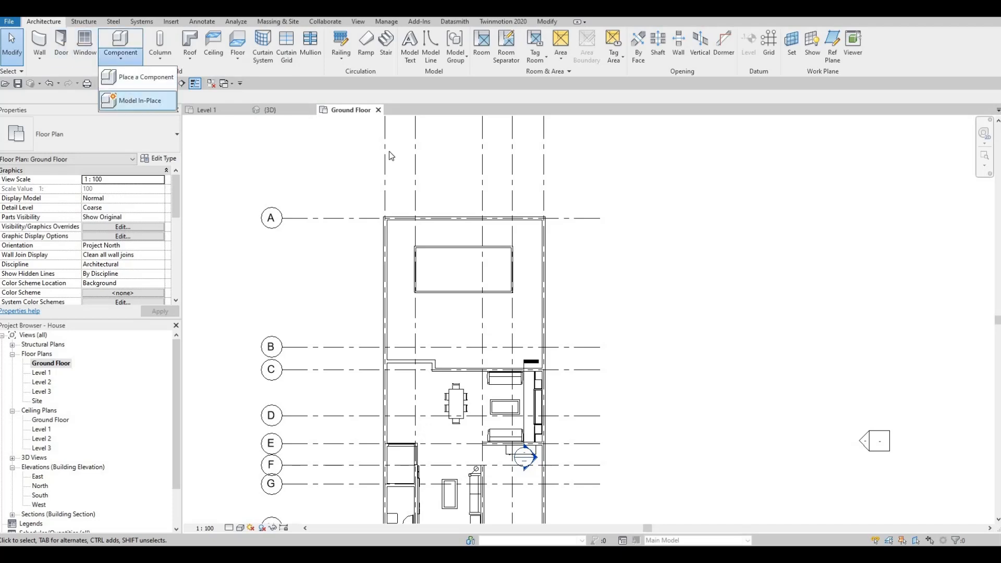
pyautogui.click(128, 98)
pyautogui.scroll(-3, 602, 223)
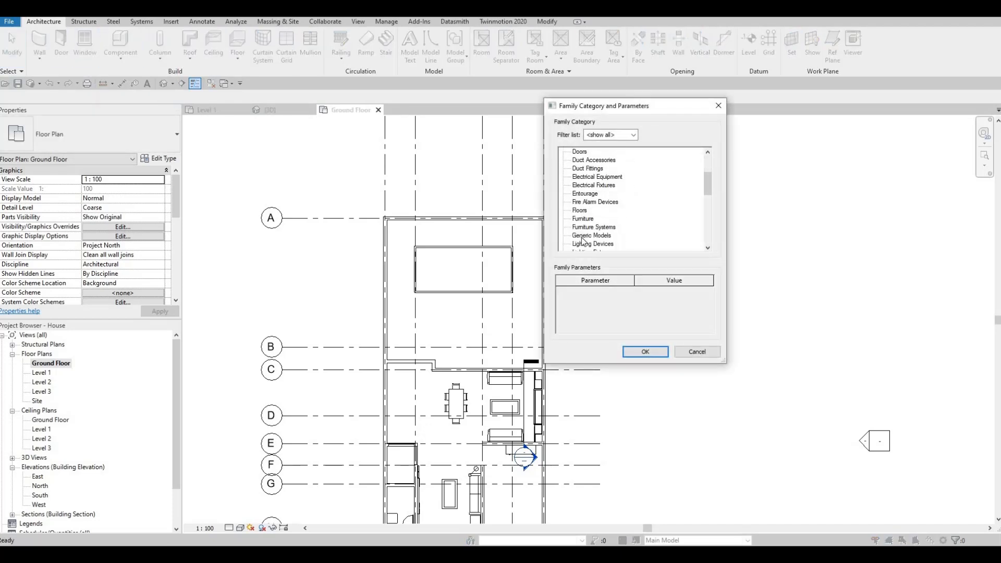
pyautogui.press('Return')
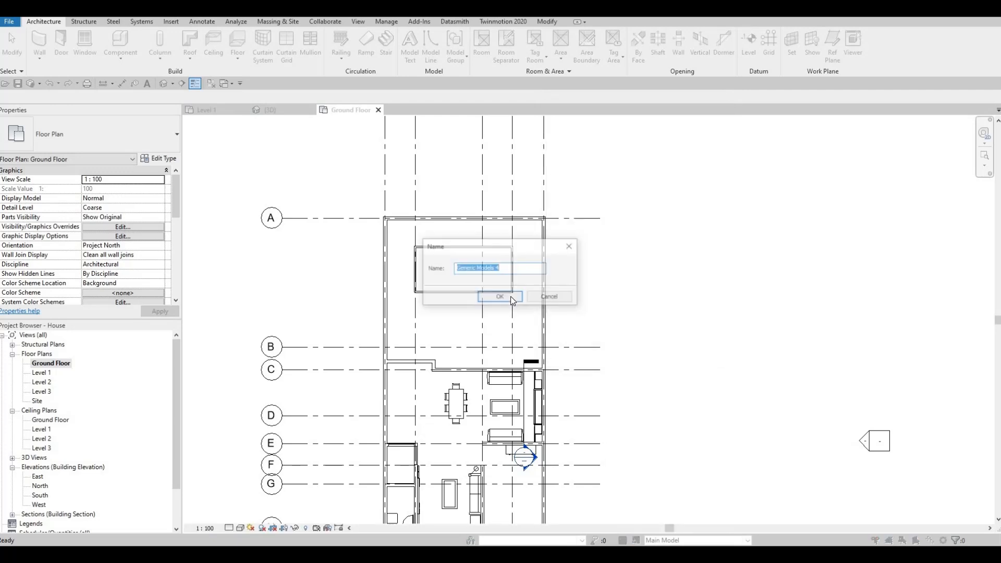
pyautogui.press('Return')
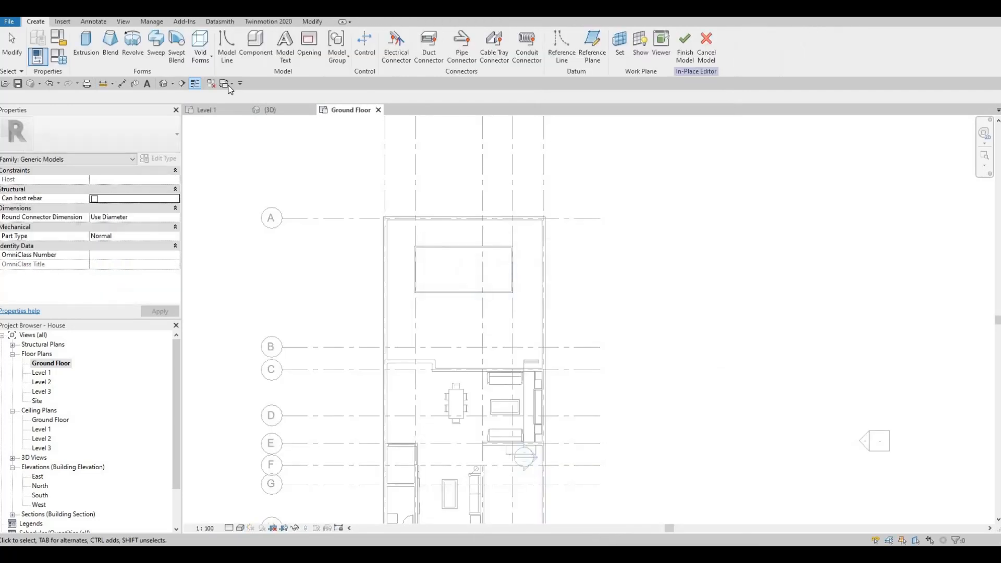
pyautogui.click(86, 47)
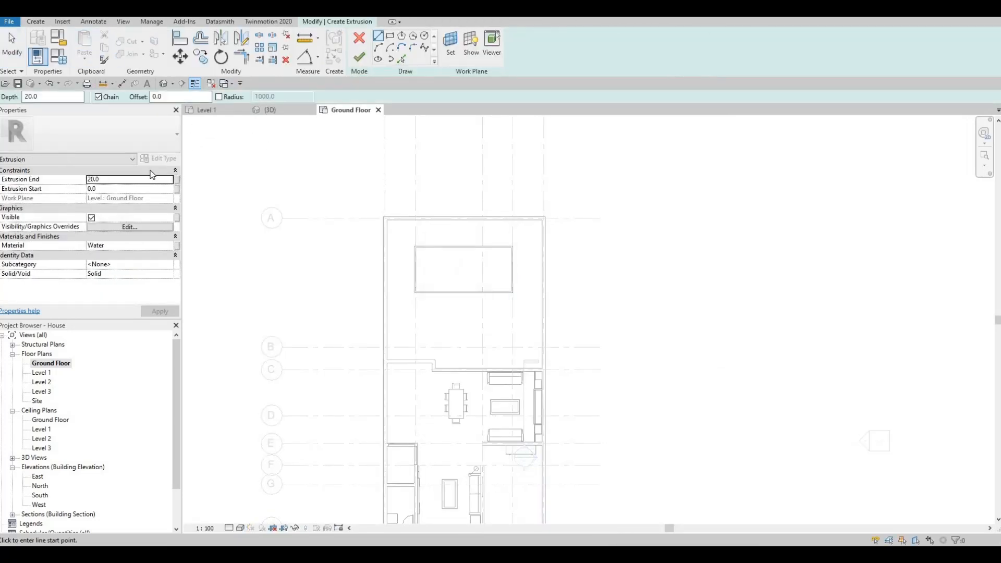
# Set the extrusion material to Kerto S LVL from the AEC Materials Wood library.
pyautogui.click(167, 247)
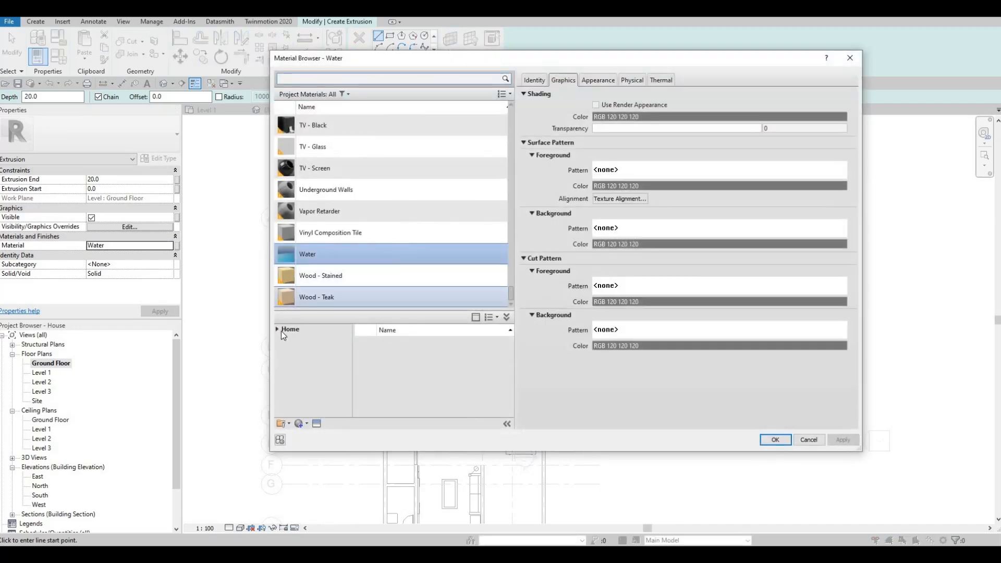
pyautogui.click(277, 331)
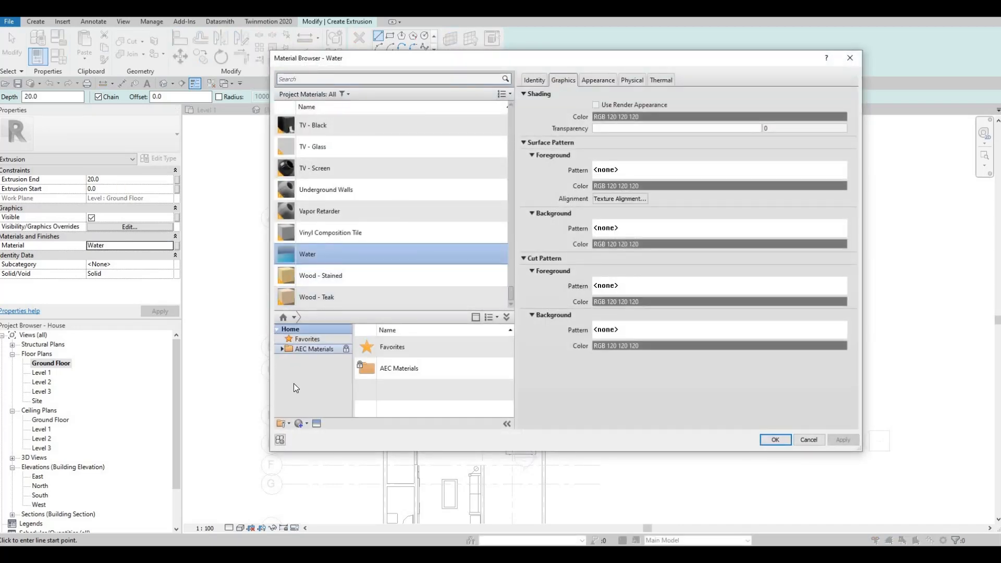
pyautogui.scroll(-4, 312, 411)
pyautogui.click(311, 410)
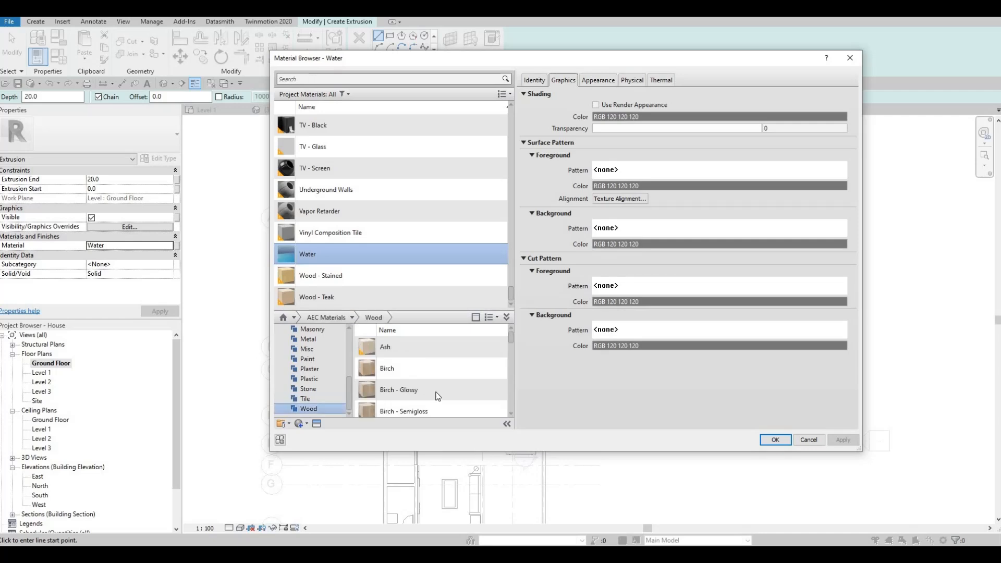
pyautogui.scroll(-4, 443, 392)
pyautogui.scroll(2, 486, 368)
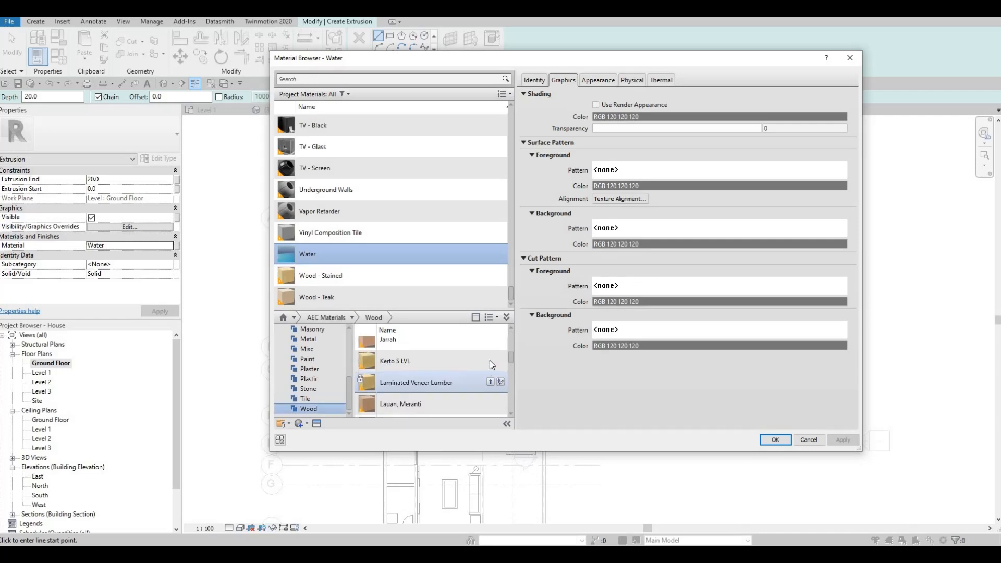
pyautogui.click(490, 361)
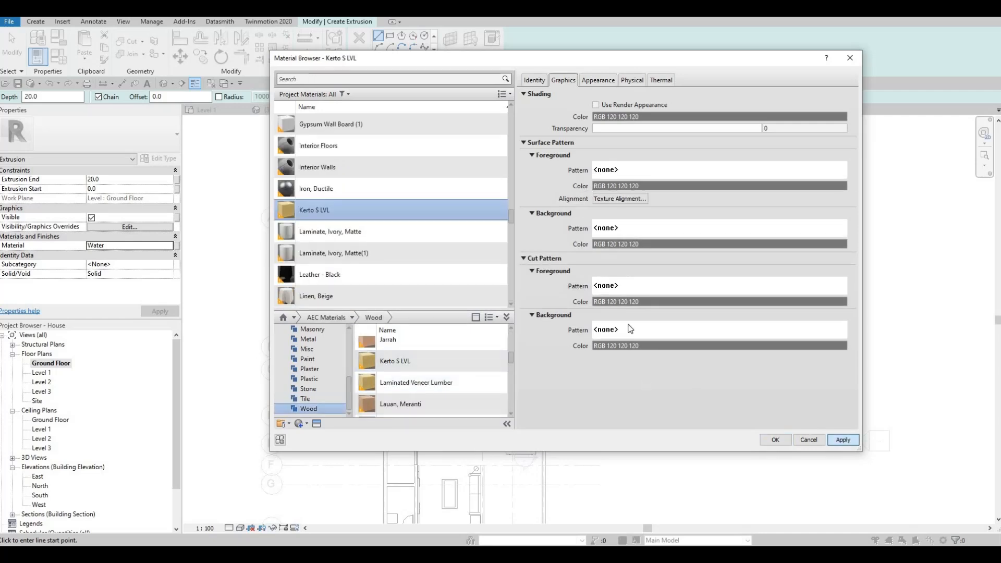
pyautogui.click(775, 440)
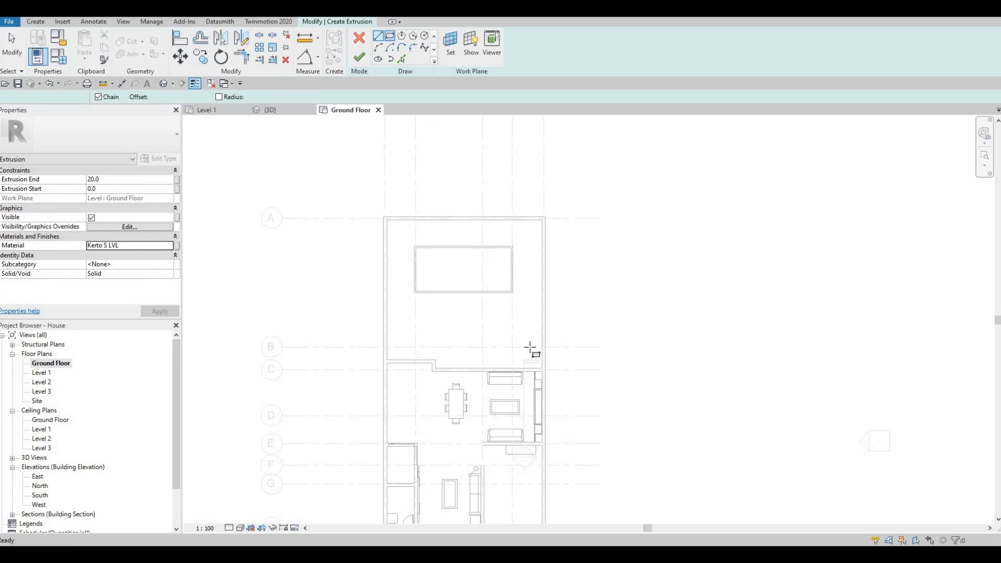
# Sketch a rectangular extrusion profile about 6635 × 2483 mm below the pool.
pyautogui.scroll(4, 577, 463)
pyautogui.click(577, 464)
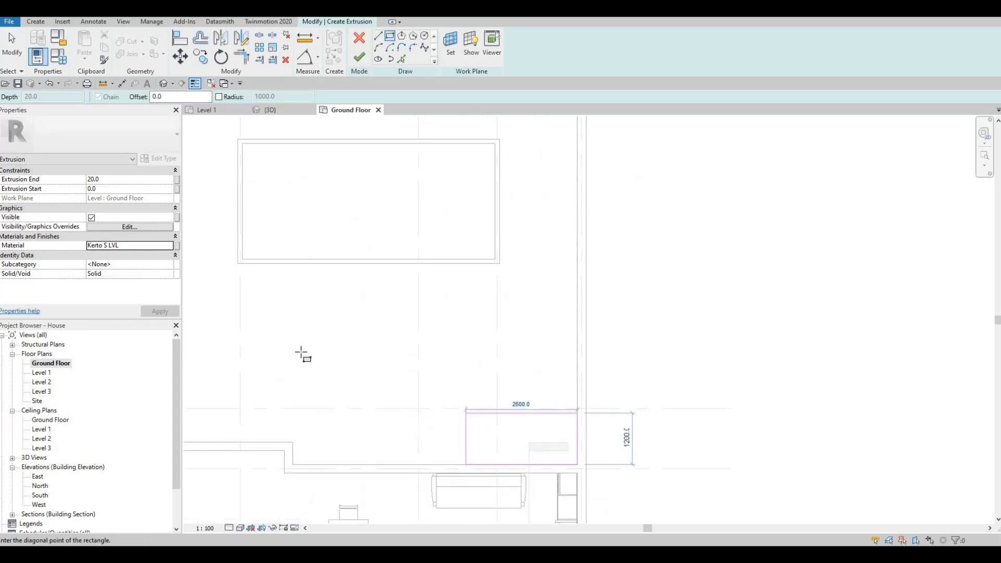
pyautogui.click(293, 358)
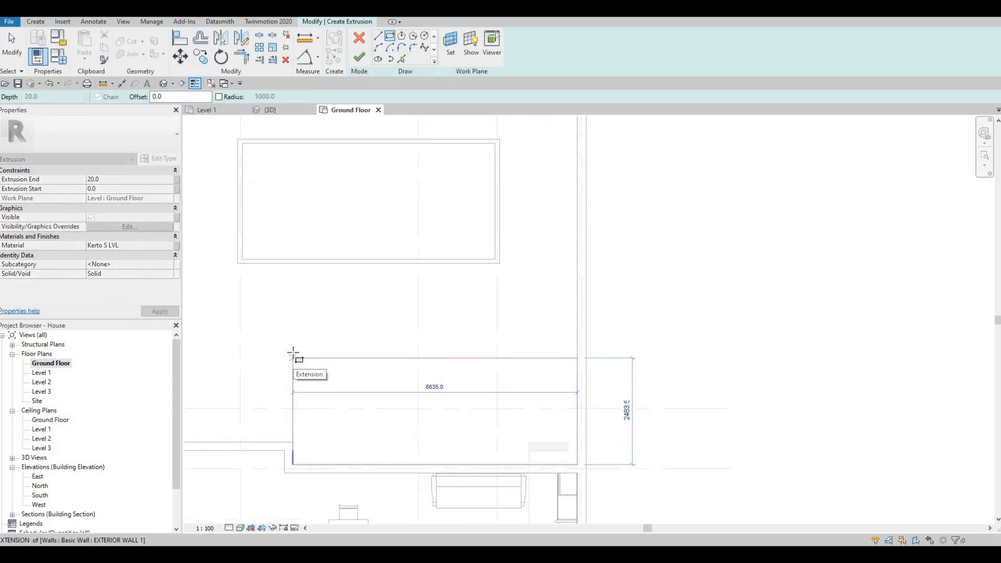
# Complete the rectangular extrusion profile and finish the extrusion sketch.
pyautogui.click(293, 352)
pyautogui.moveTo(344, 172); pyautogui.dragTo(399, 130, button='middle')
pyautogui.press('Escape')
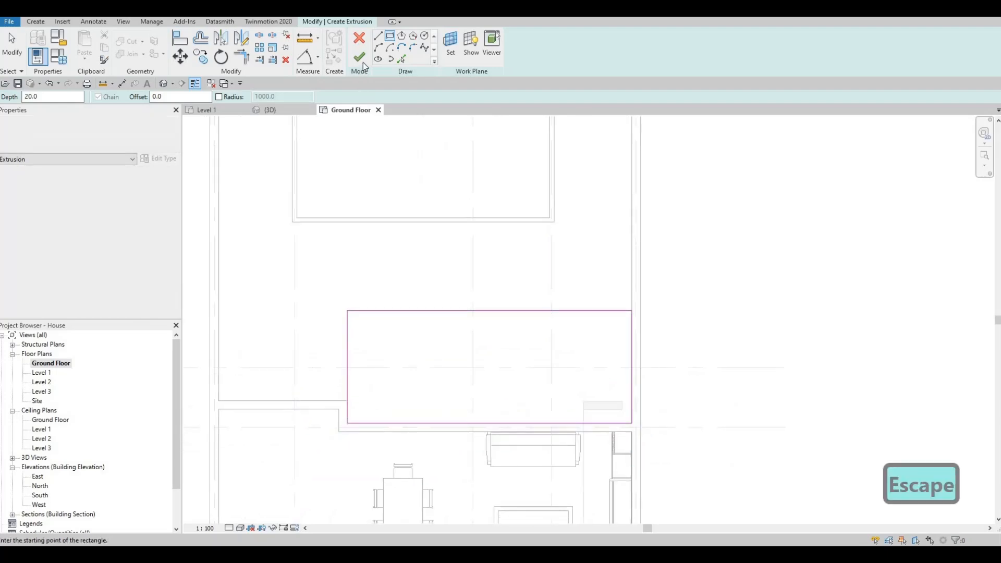
pyautogui.press('Escape')
pyautogui.click(359, 56)
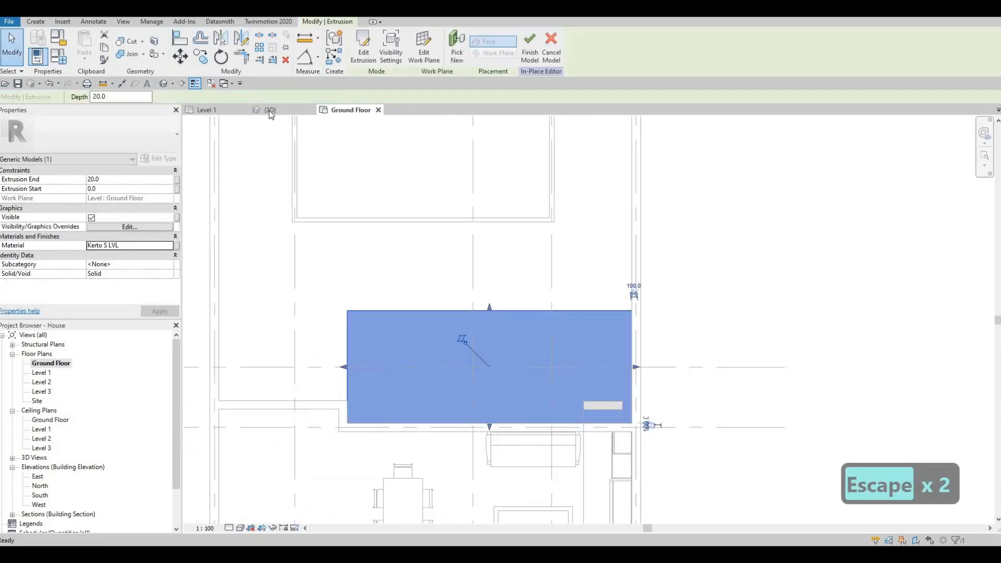
# In the 3D view, set the wooden extrusion's end to 200 mm.
pyautogui.click(269, 110)
pyautogui.keyDown('shift'); pyautogui.moveTo(547, 265); pyautogui.dragTo(586, 248, button='middle'); pyautogui.keyUp('shift')
pyautogui.moveTo(585, 243); pyautogui.dragTo(467, 245)
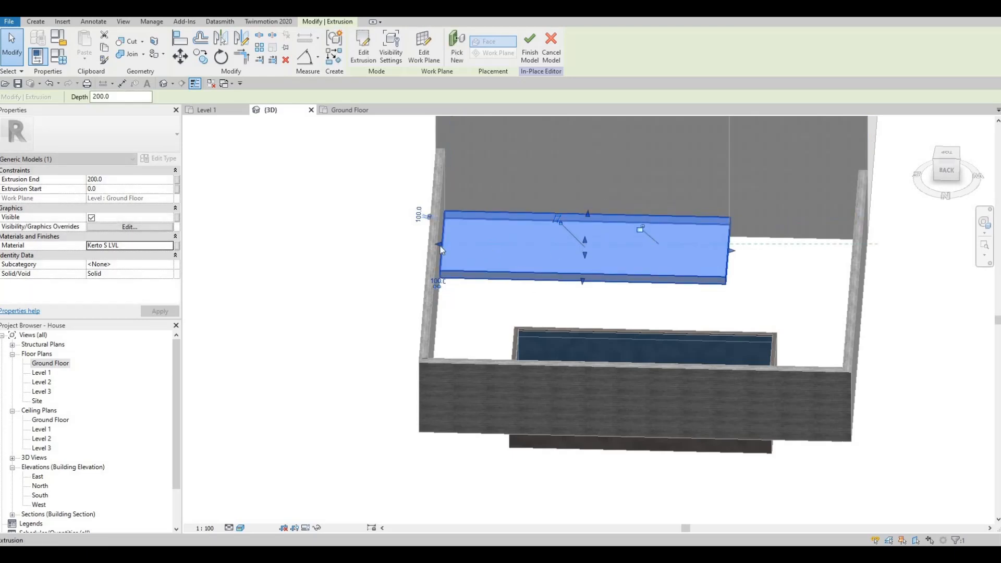
pyautogui.keyDown('shift'); pyautogui.moveTo(421, 251); pyautogui.dragTo(239, 226, button='middle'); pyautogui.keyUp('shift')
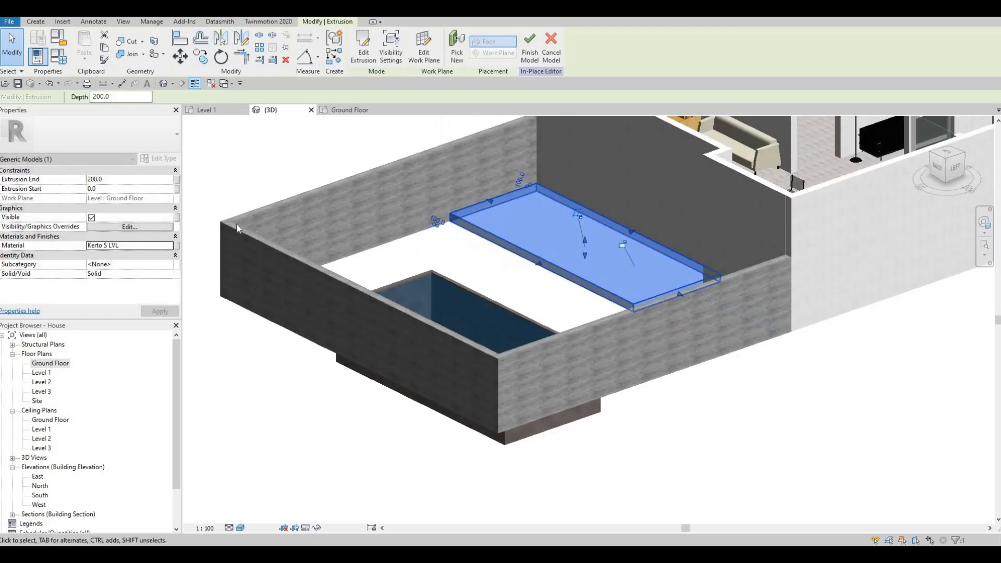
pyautogui.click(115, 181)
pyautogui.click(536, 187)
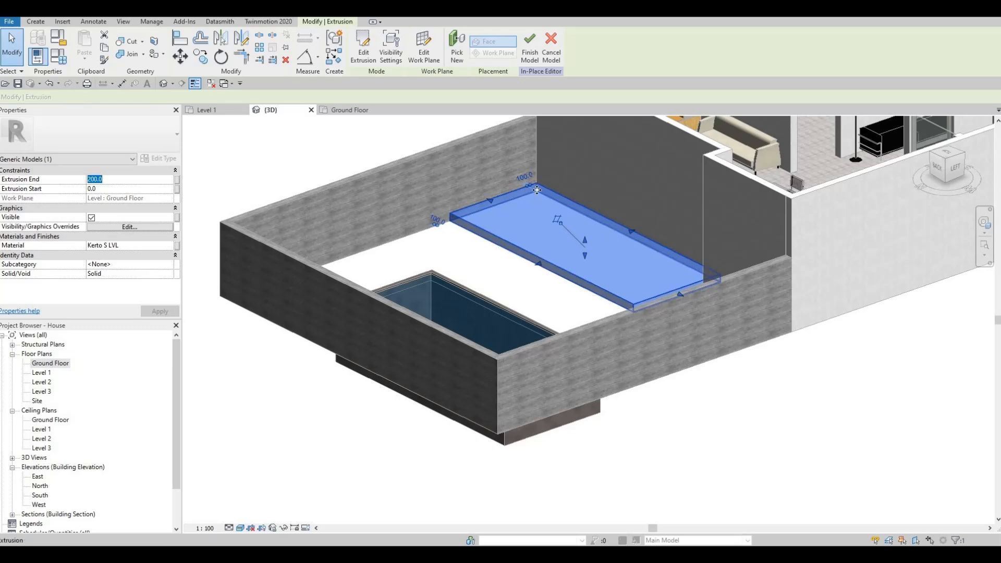
pyautogui.click(538, 189)
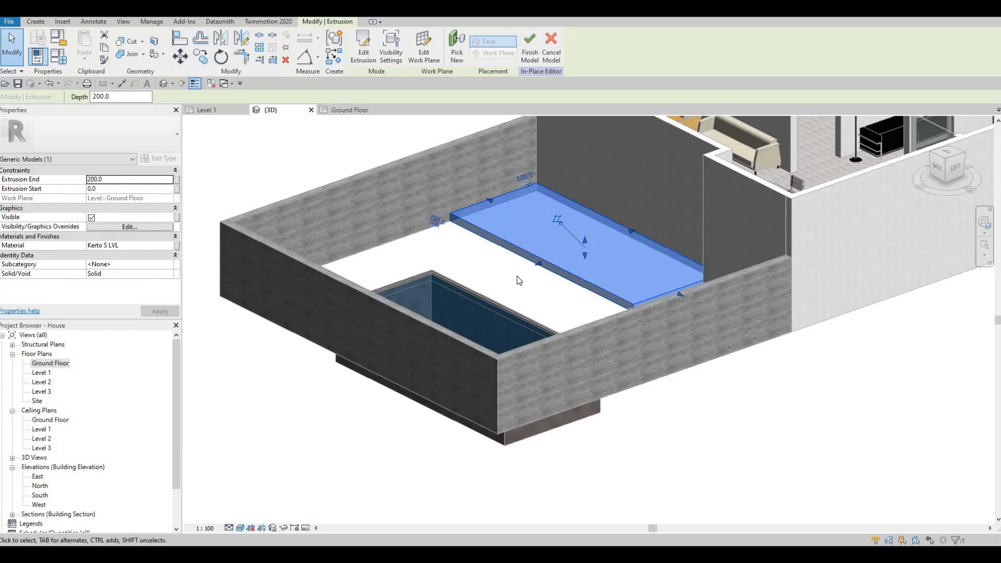
# Finish the in-place wooden surround model.
pyautogui.keyDown('shift'); pyautogui.moveTo(608, 312); pyautogui.dragTo(591, 271, button='middle'); pyautogui.keyUp('shift')
pyautogui.press('Escape')
pyautogui.press('Escape')
pyautogui.press('Escape')
pyautogui.press('Escape')
pyautogui.press('Escape')
pyautogui.keyDown('shift'); pyautogui.moveTo(548, 243); pyautogui.dragTo(454, 230, button='middle'); pyautogui.keyUp('shift')
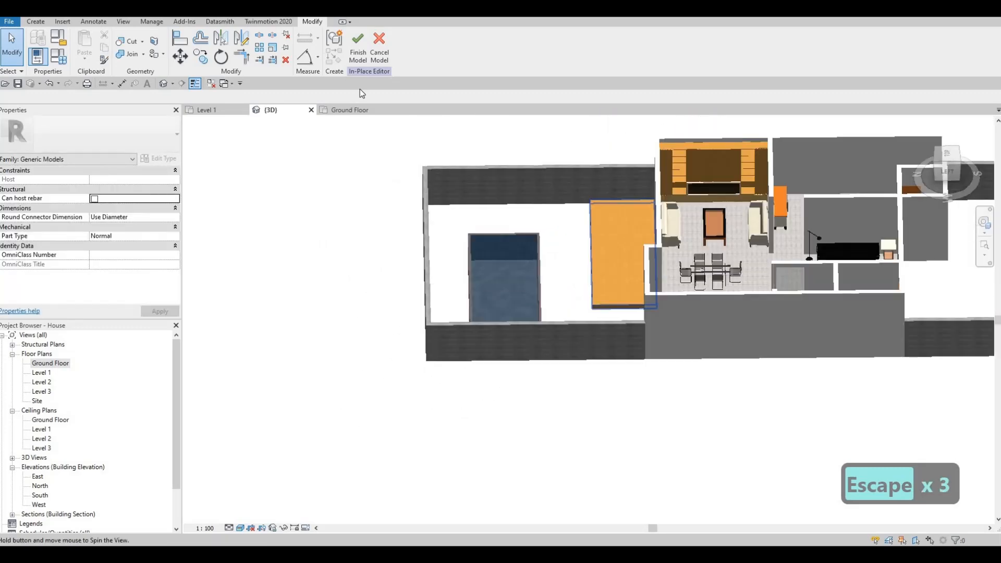
pyautogui.click(356, 60)
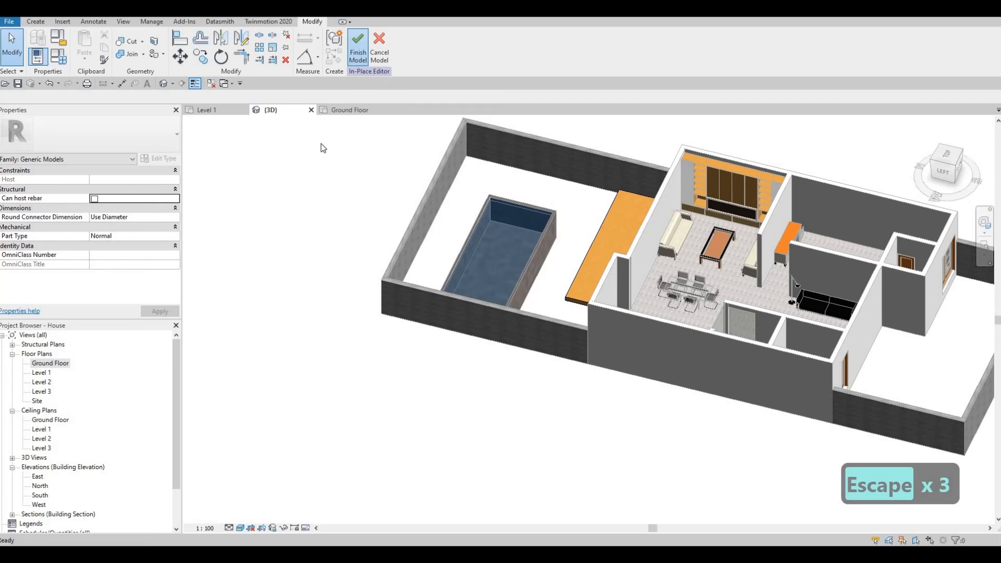
pyautogui.click(346, 112)
pyautogui.moveTo(475, 216); pyautogui.dragTo(528, 239, button='middle')
pyautogui.scroll(-4, 528, 239)
pyautogui.press('Escape')
pyautogui.press('Escape')
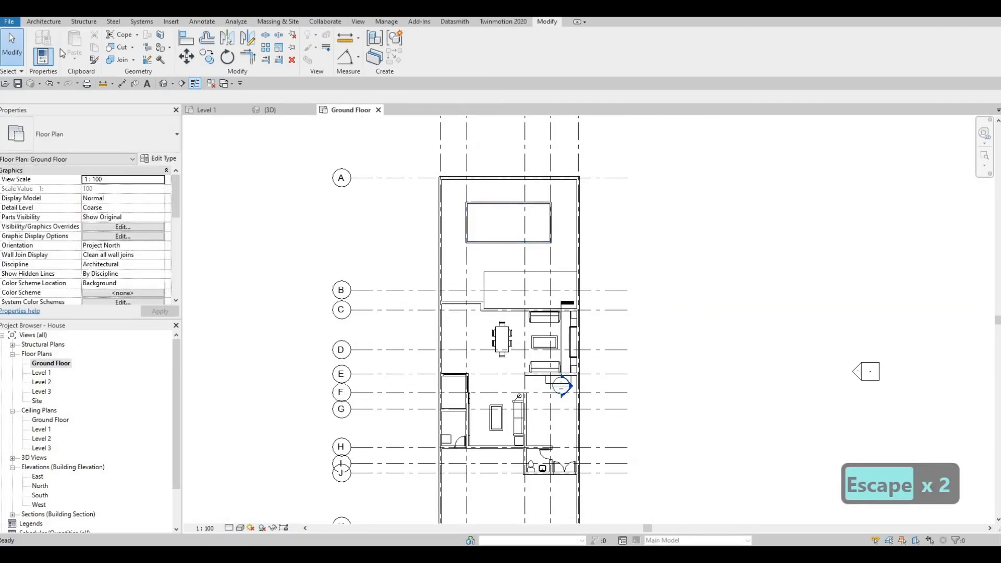
pyautogui.click(114, 60)
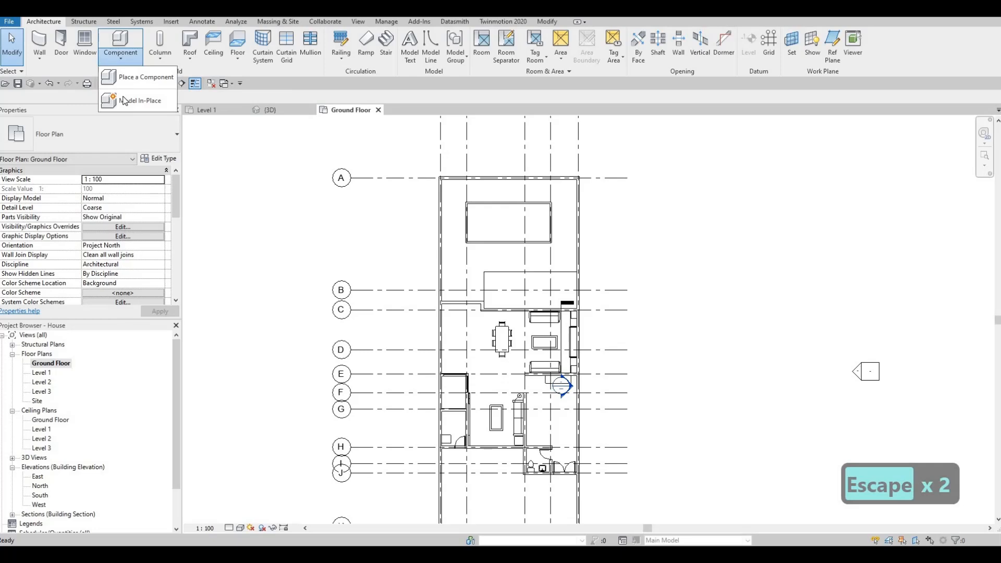
pyautogui.click(124, 101)
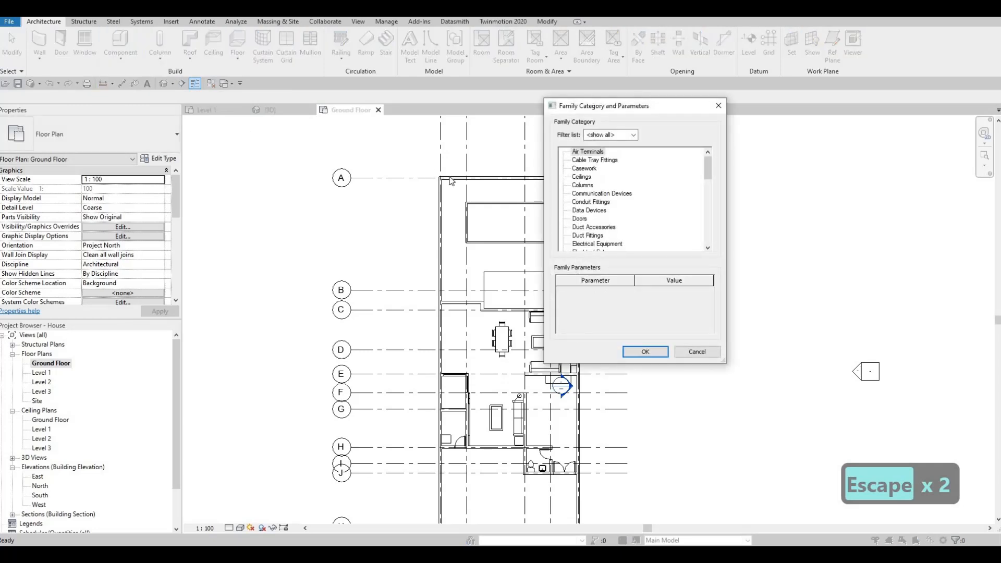
pyautogui.press('Escape')
pyautogui.press('Escape')
pyautogui.press('Escape')
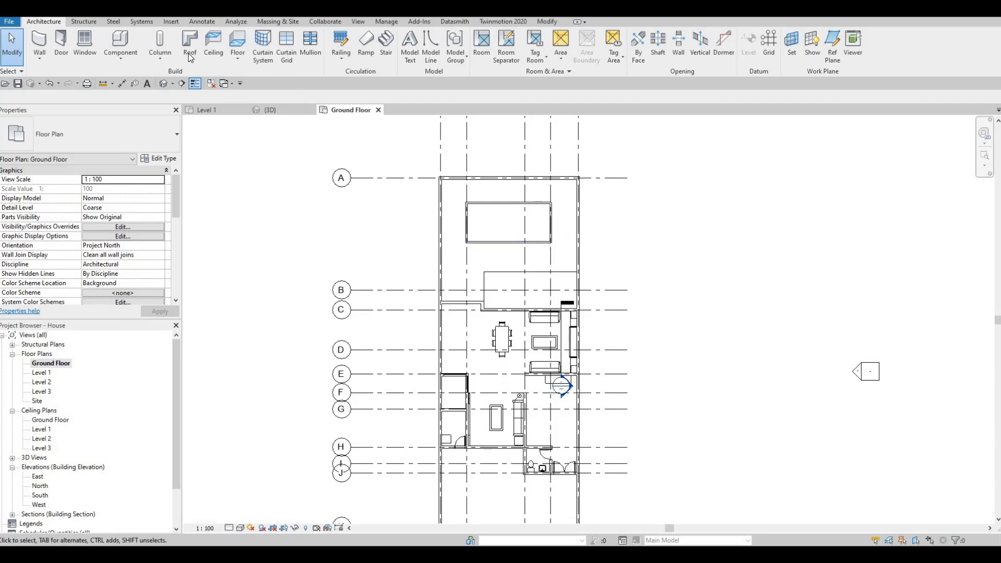
# Start an architectural floor and duplicate its type as FLOOR 2.
pyautogui.click(239, 57)
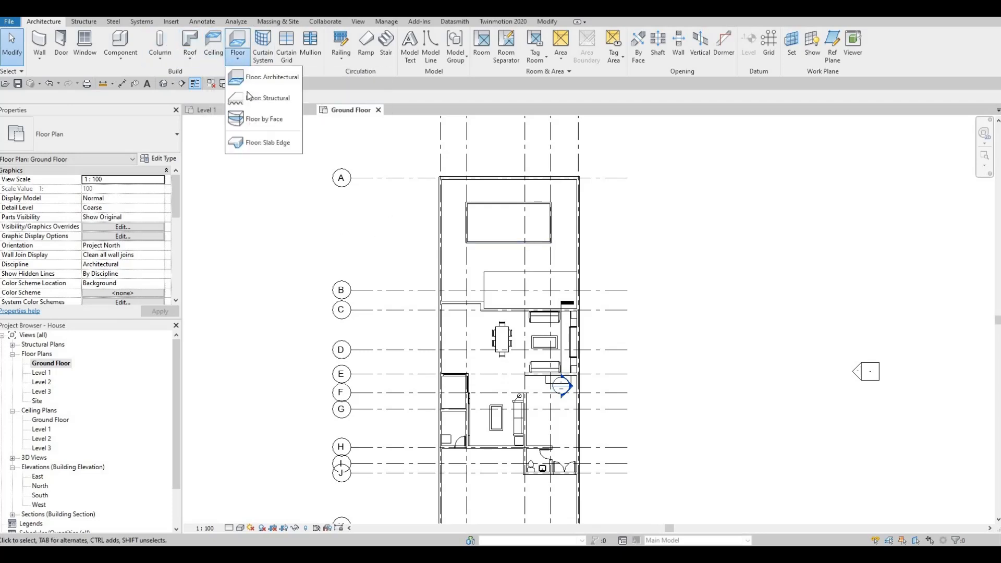
pyautogui.click(268, 77)
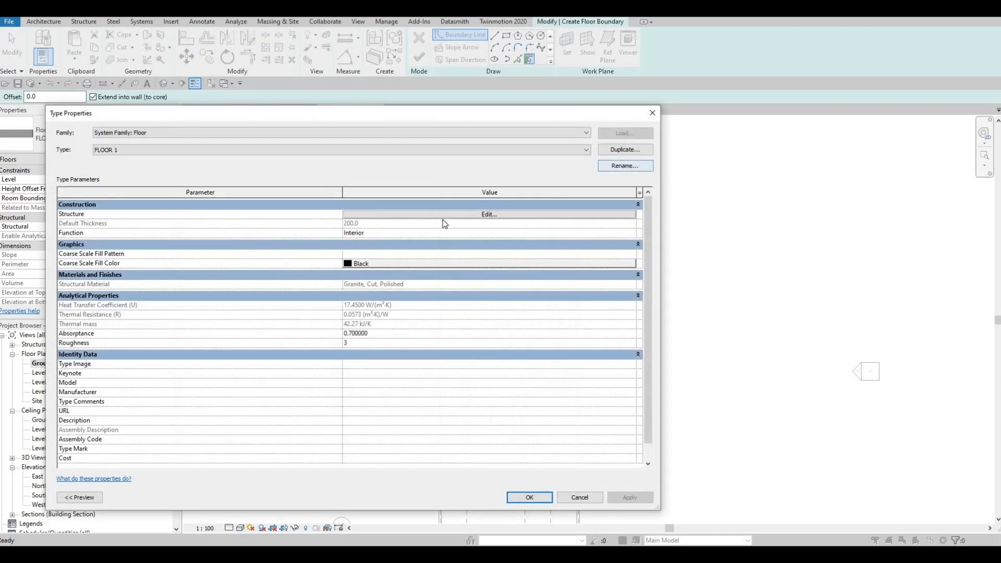
pyautogui.press('Return')
# Set the FLOOR 2 structure layer material to Grass from the AEC Materials library.
pyautogui.click(485, 215)
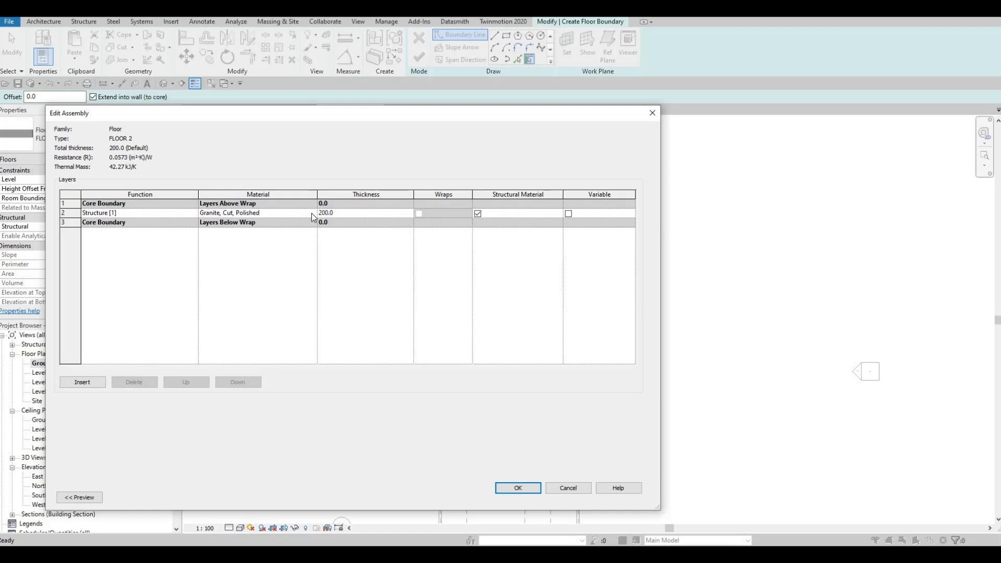
pyautogui.click(313, 214)
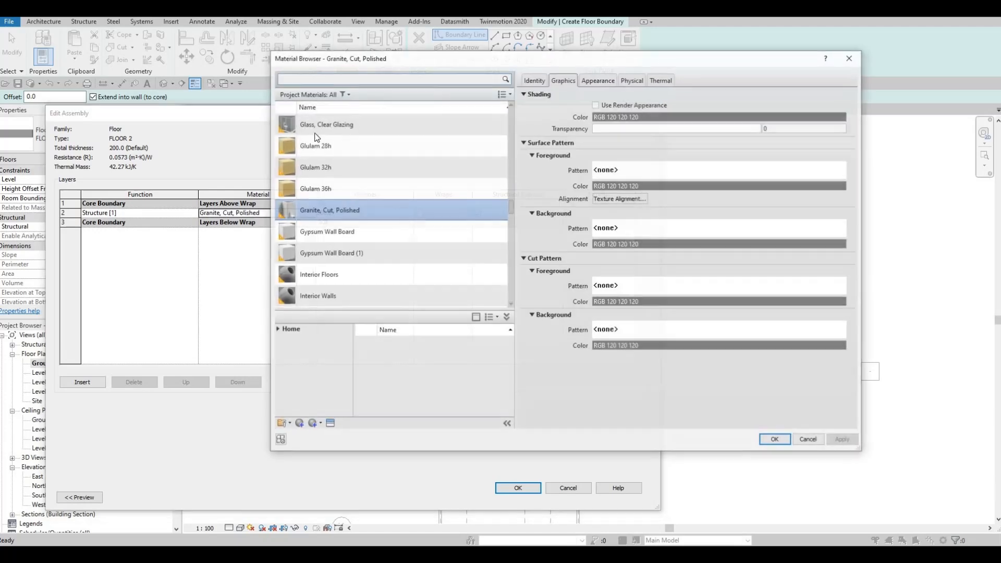
pyautogui.click(324, 79)
pyautogui.write('GR')
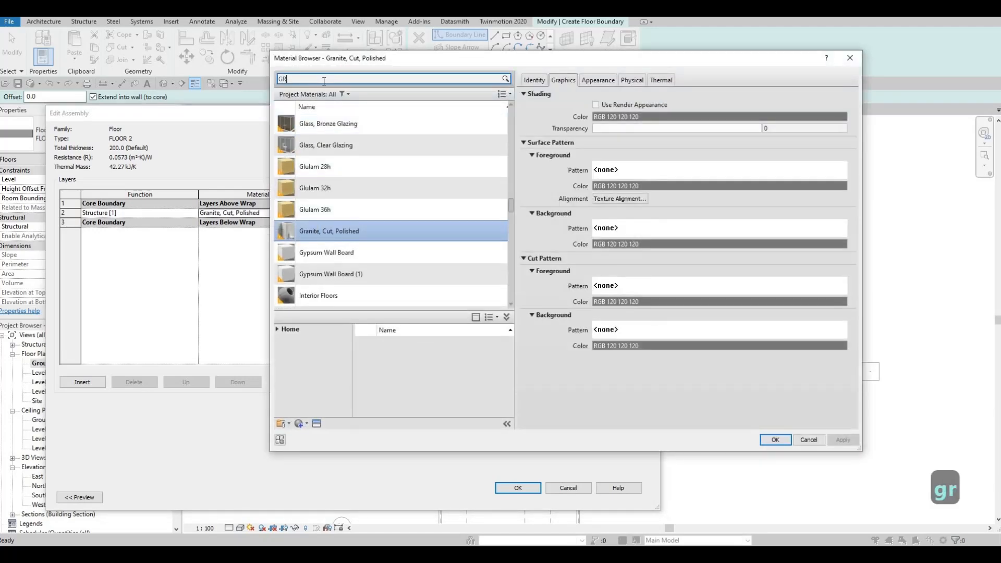
pyautogui.write('ASS')
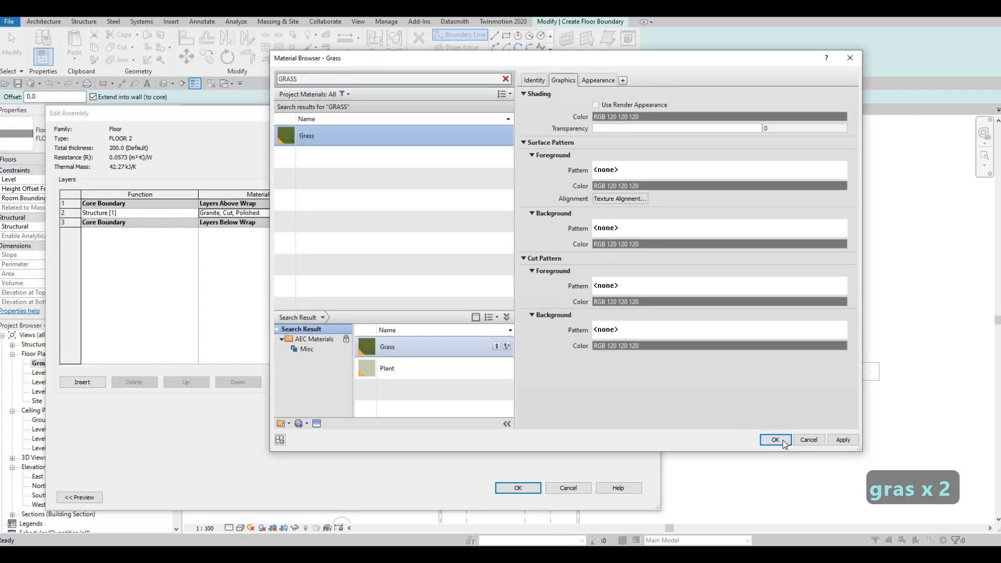
pyautogui.press('Return')
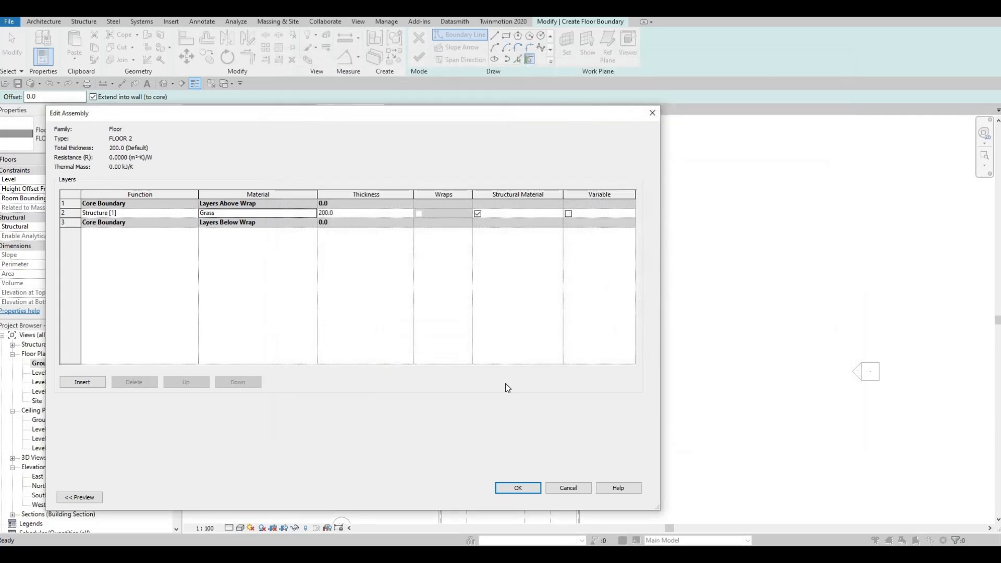
pyautogui.click(518, 487)
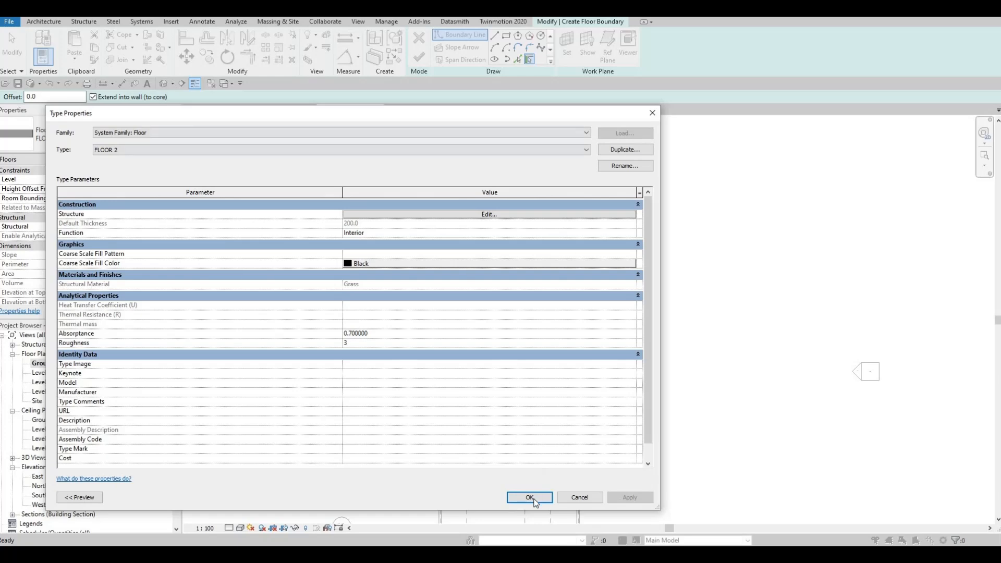
pyautogui.press('Return')
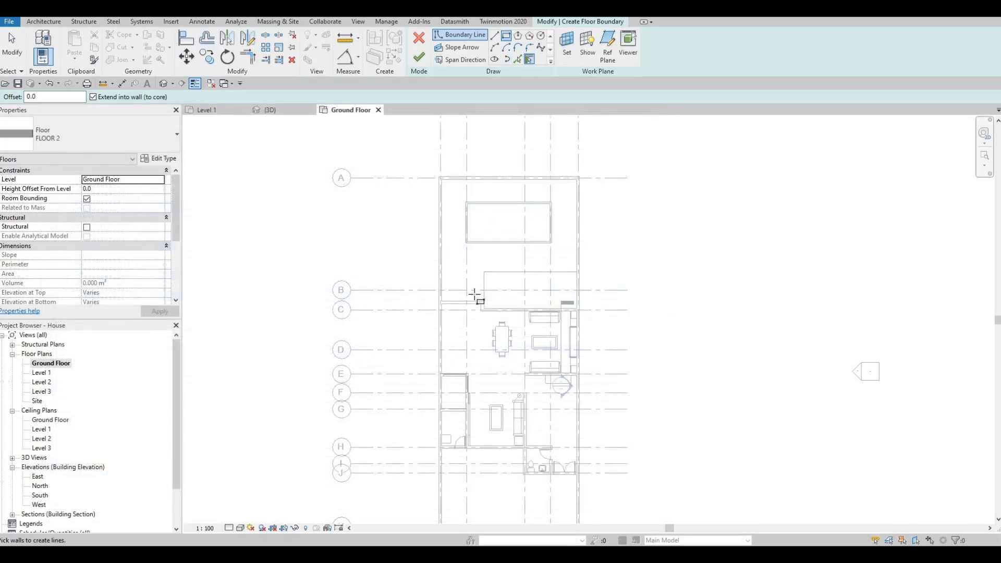
# Sketch a rectangular floor boundary about 2680 × 1456 mm left of the wooden deck.
pyautogui.press('l')
pyautogui.press('i')
pyautogui.scroll(5, 475, 295)
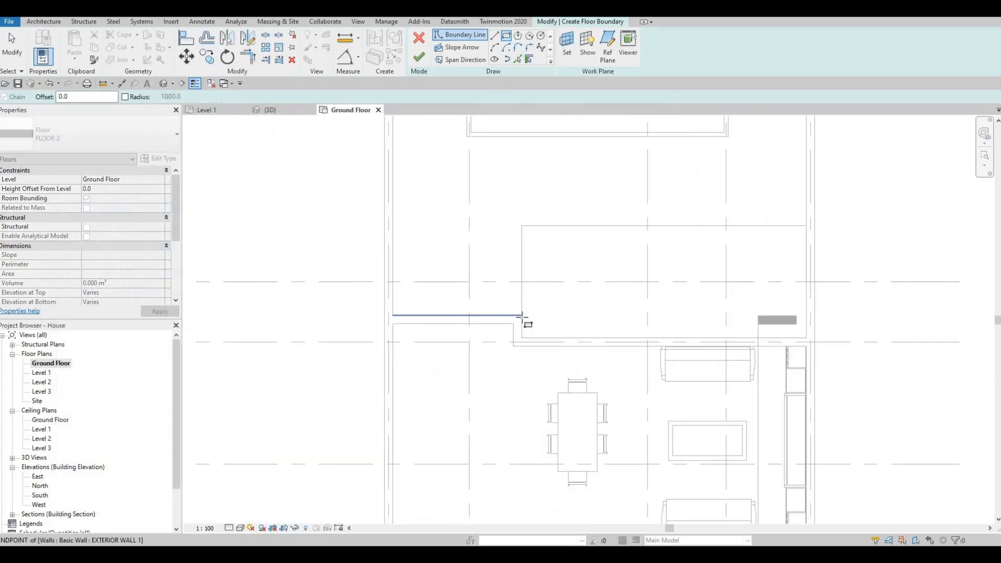
pyautogui.press('Escape')
pyautogui.click(514, 315)
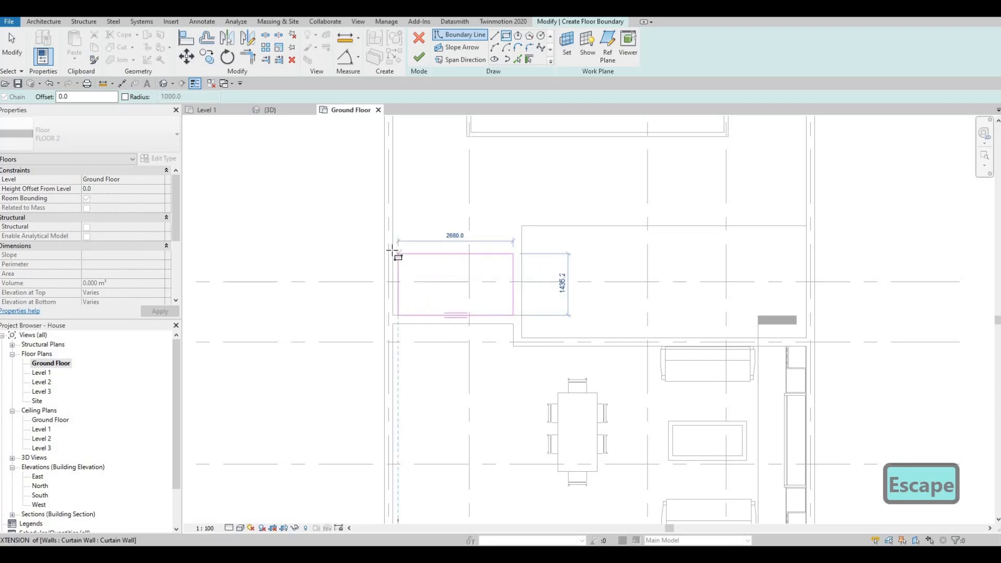
pyautogui.click(395, 250)
pyautogui.press('Escape')
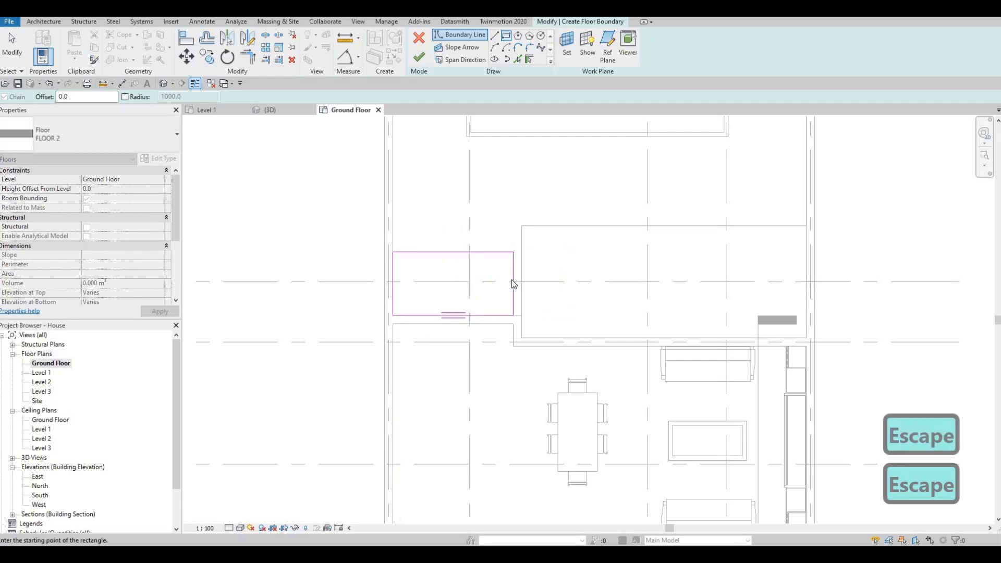
pyautogui.press('Escape')
pyautogui.click(516, 279)
pyautogui.moveTo(527, 270)
pyautogui.mouseDown()
pyautogui.moveTo(542, 270)
pyautogui.moveTo(522, 271)
pyautogui.mouseUp()
pyautogui.press('Escape')
pyautogui.scroll(-1, 616, 132)
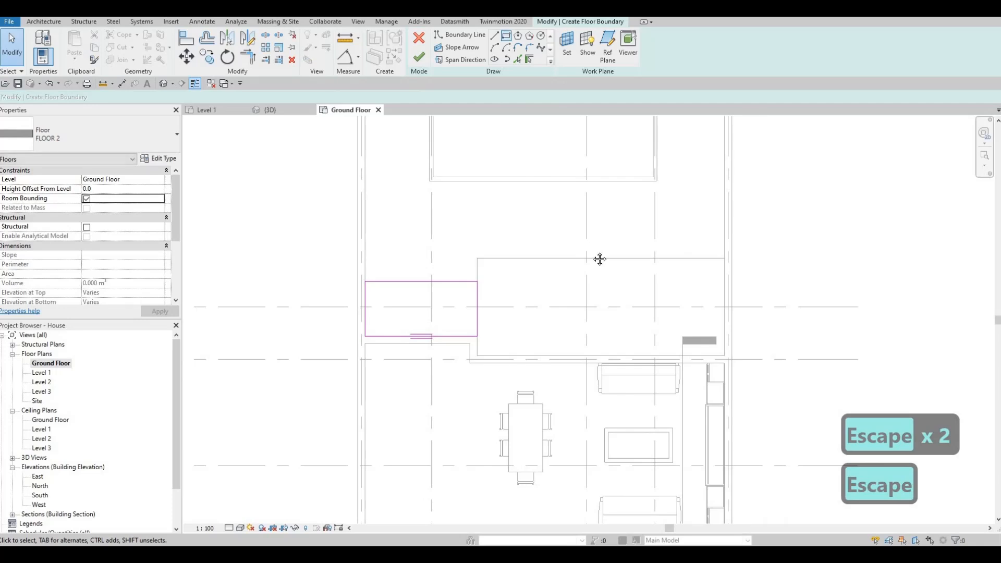
# Sketch a rectangular boundary about 600 × 4100 mm along the right side of the pool.
pyautogui.moveTo(600, 259); pyautogui.dragTo(569, 360, button='middle')
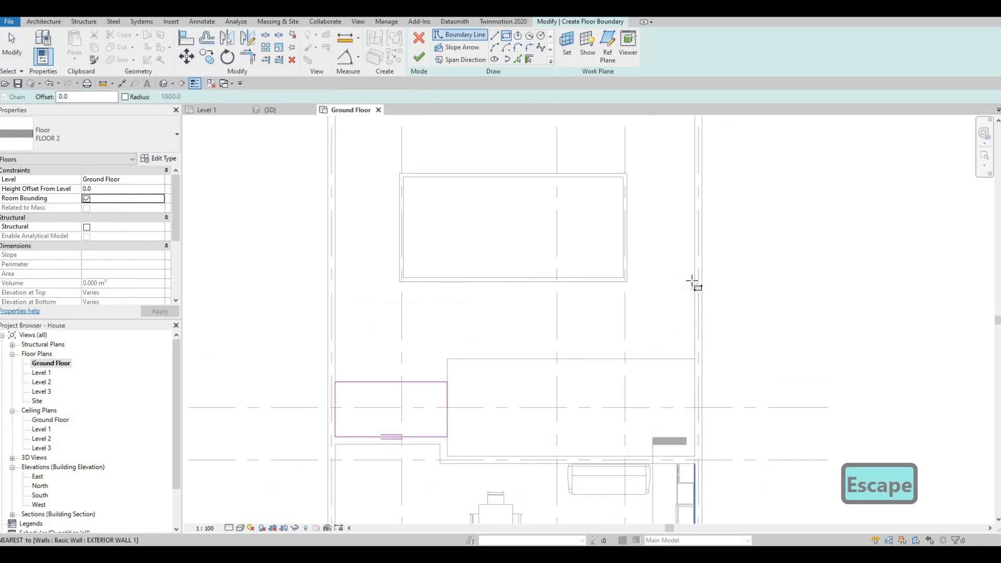
pyautogui.click(694, 281)
pyautogui.moveTo(677, 130); pyautogui.dragTo(666, 208, button='middle')
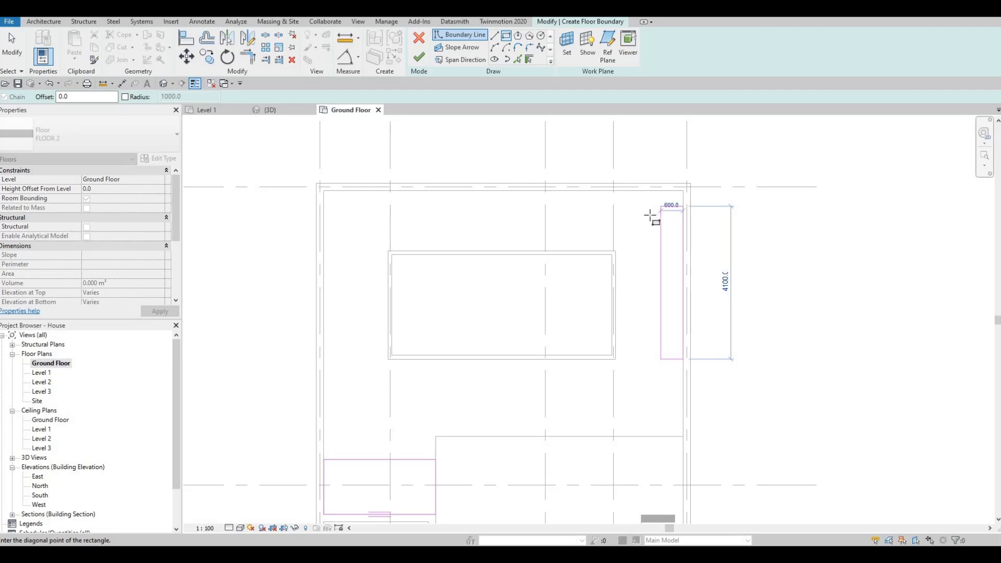
pyautogui.click(650, 216)
pyautogui.press('Escape')
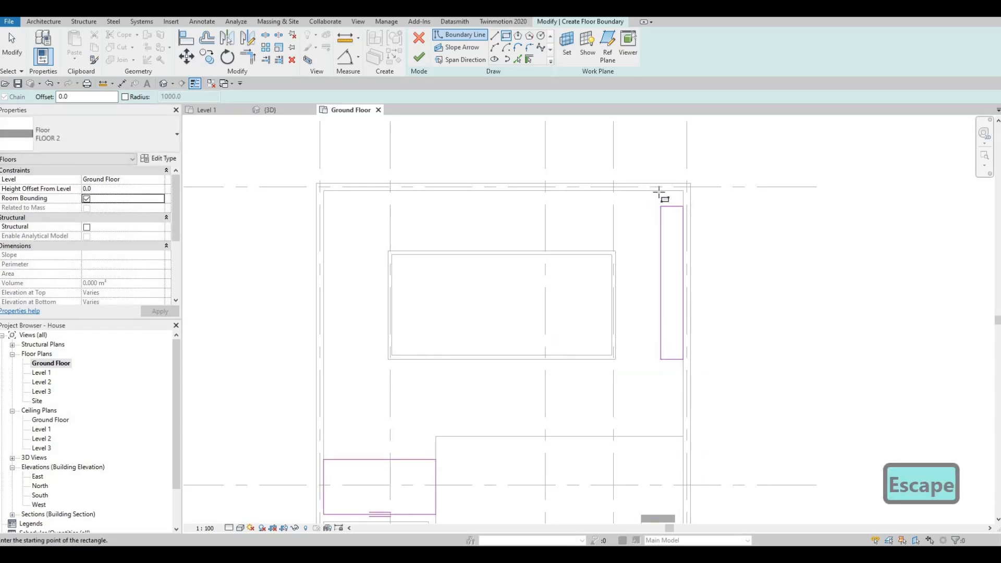
# Sketch a rectangular boundary about 4676 × 416 mm along the top edge above the pool.
pyautogui.click(491, 209)
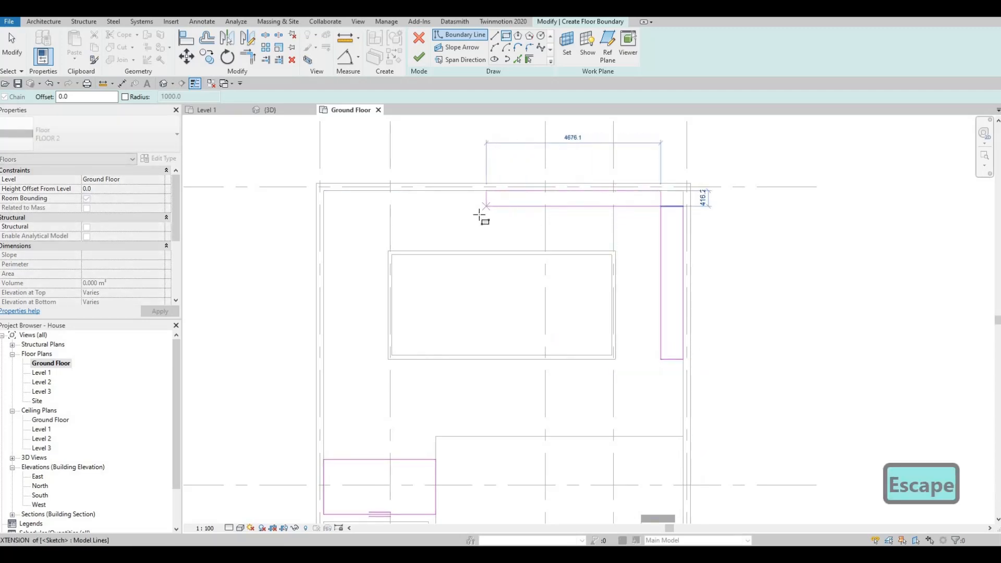
pyautogui.moveTo(335, 243); pyautogui.dragTo(435, 218, button='middle')
pyautogui.click(424, 217)
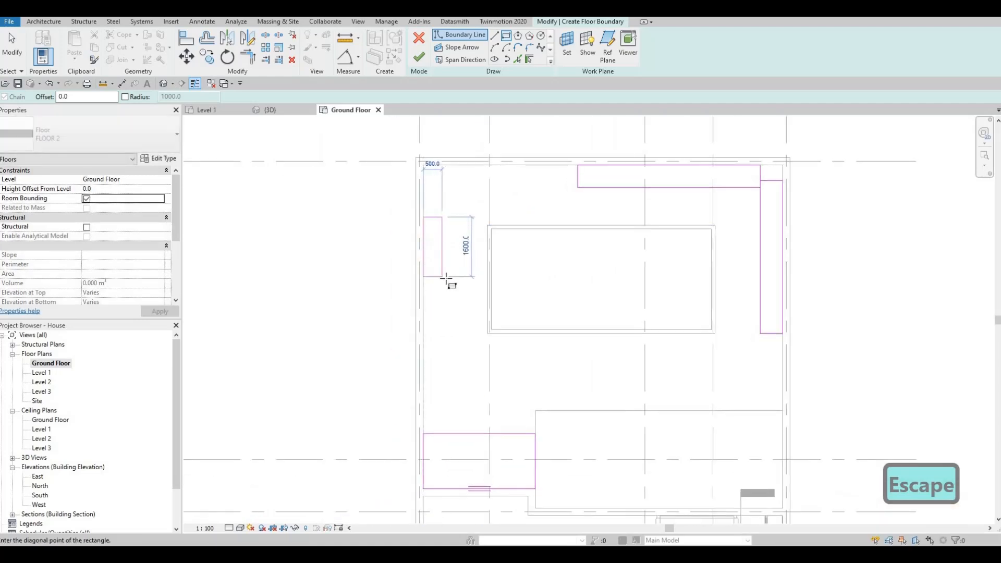
# Sketch a rectangular boundary about 500 × 1600 mm at the pool's upper-left side.
pyautogui.click(446, 277)
pyautogui.press('Escape')
pyautogui.press('Escape')
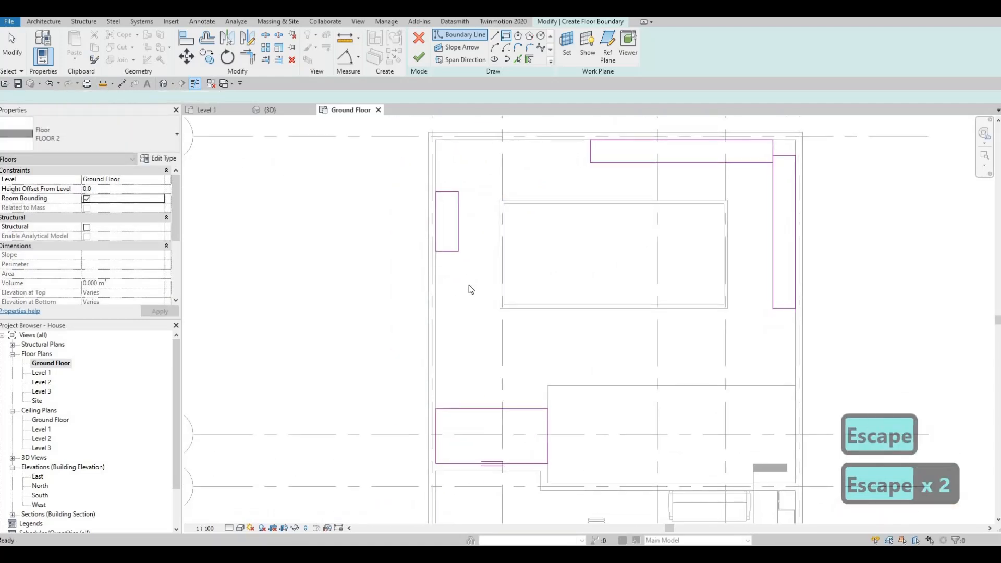
pyautogui.press('Escape')
# Trim the left rectangle's edge and the lower rectangle's edge to join them into a corner.
pyautogui.press('t')
pyautogui.press('r')
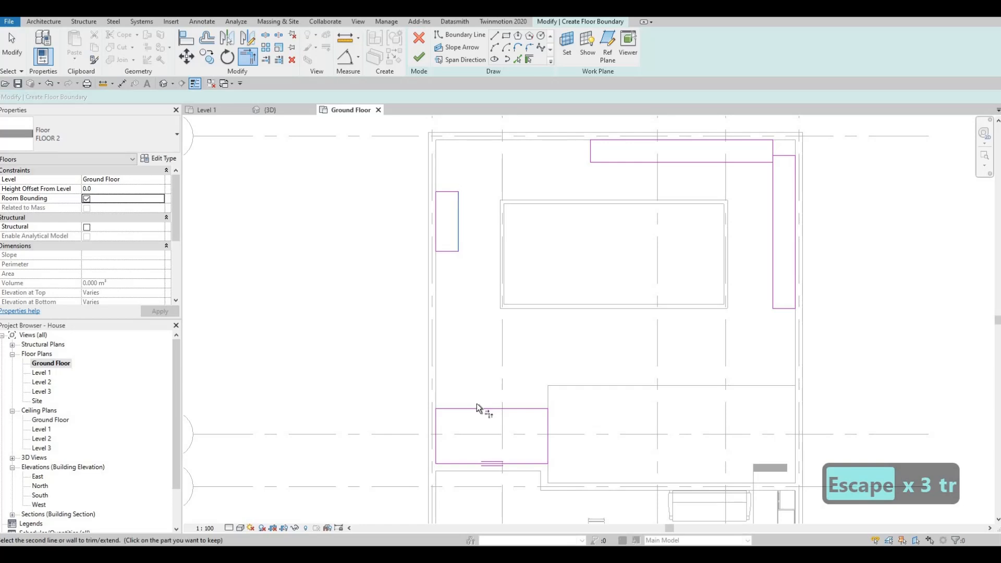
pyautogui.click(476, 408)
pyautogui.click(458, 246)
pyautogui.click(438, 244)
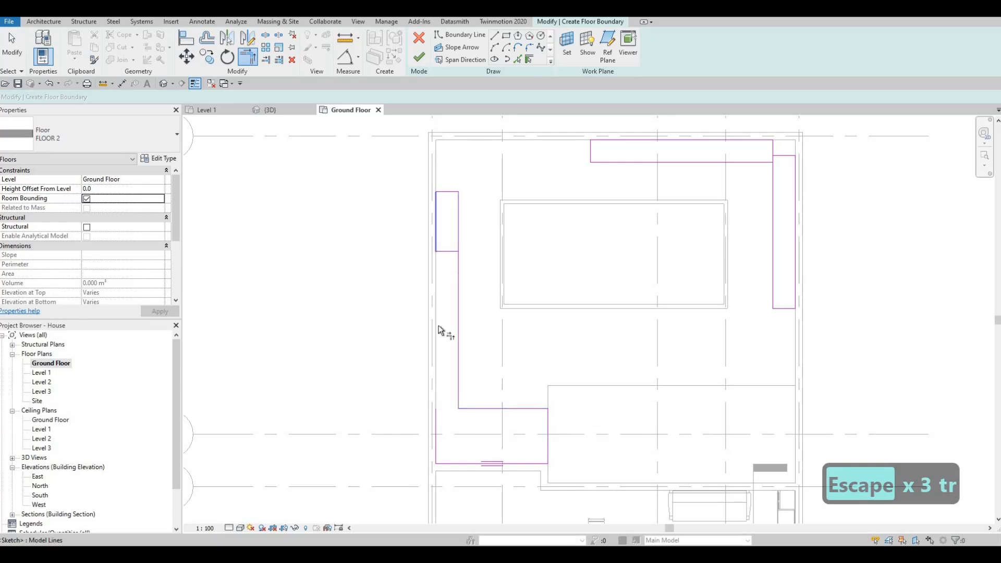
pyautogui.press('Escape')
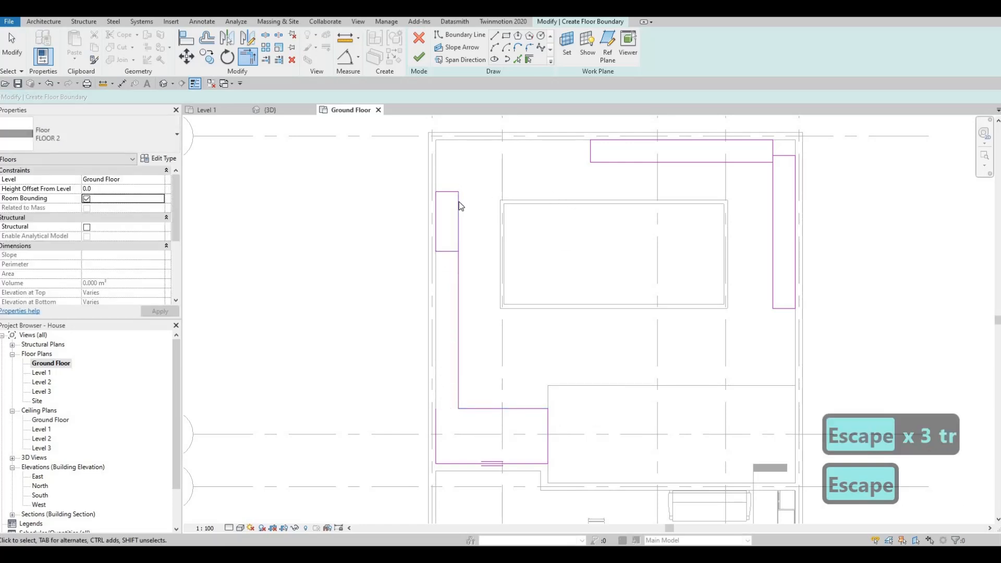
# Trim the left rectangle's inner edge and the top rectangle's lower edge so they meet in a corner.
pyautogui.press('t')
pyautogui.press('r')
pyautogui.click(459, 202)
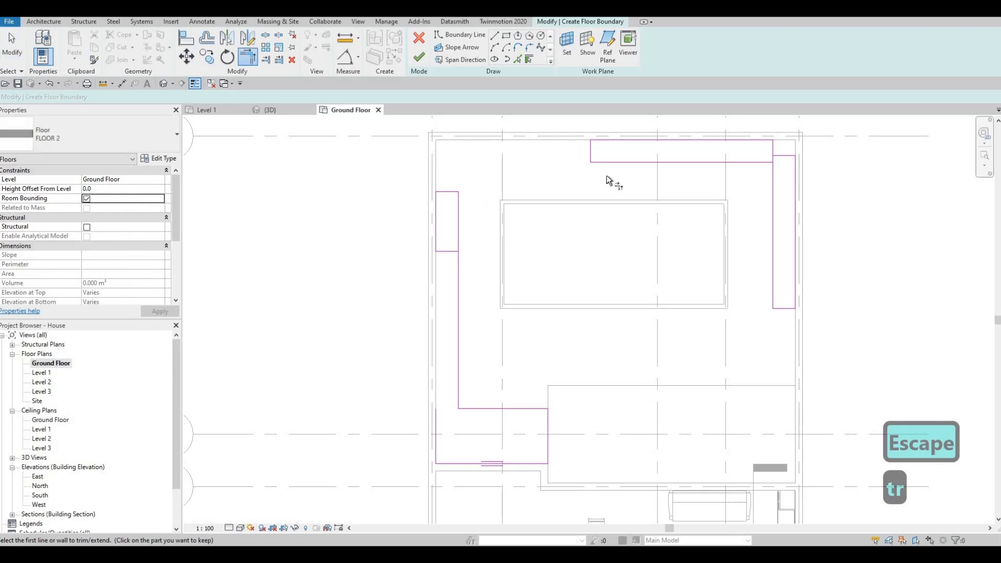
pyautogui.click(729, 164)
pyautogui.click(730, 164)
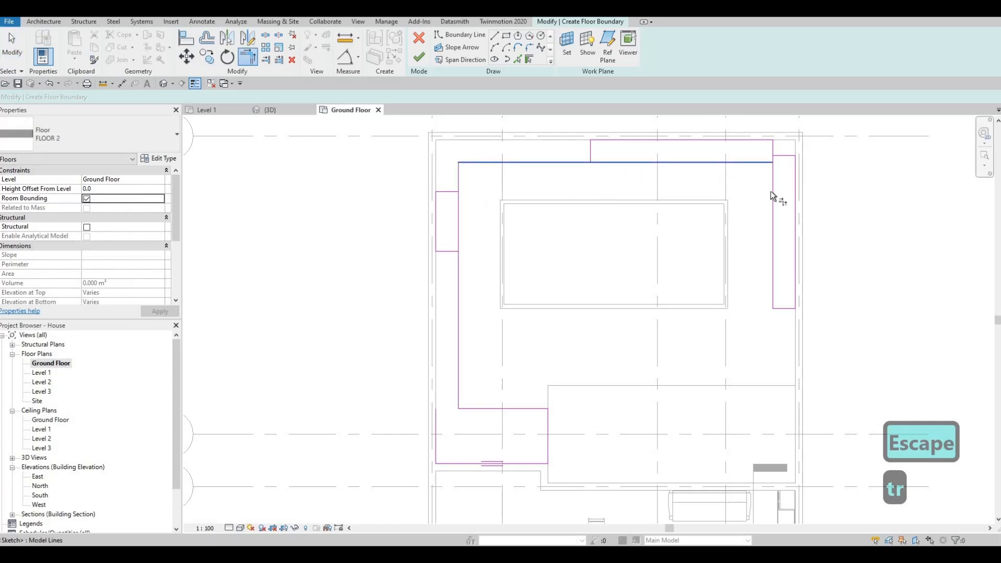
pyautogui.click(771, 191)
pyautogui.press('Escape')
pyautogui.press('Escape')
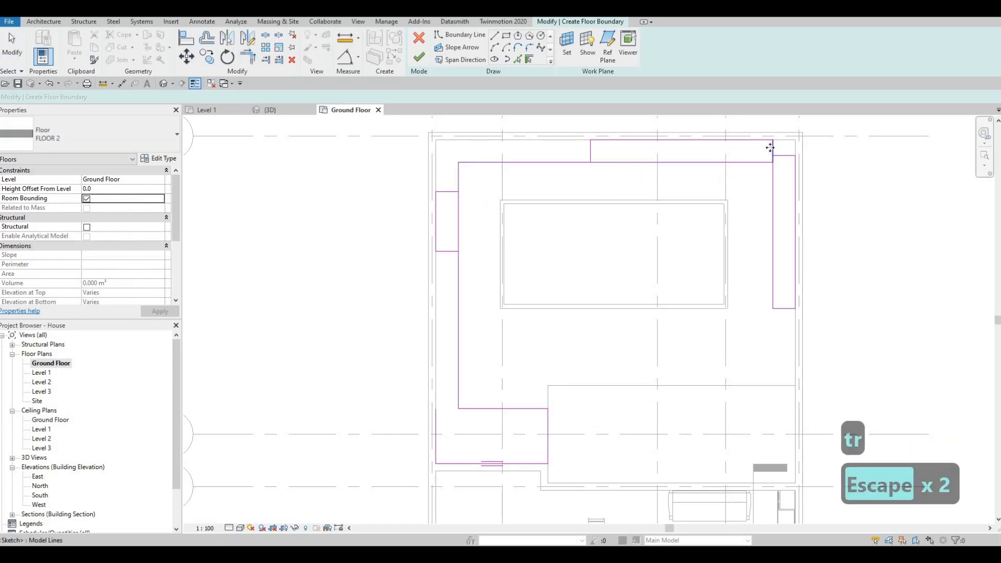
# Delete the leftover overlapping boundary segments at the top-right and upper-left corners of the sketch.
pyautogui.click(773, 152)
pyautogui.press('Delete')
pyautogui.click(784, 155)
pyautogui.press('Delete')
pyautogui.click(589, 150)
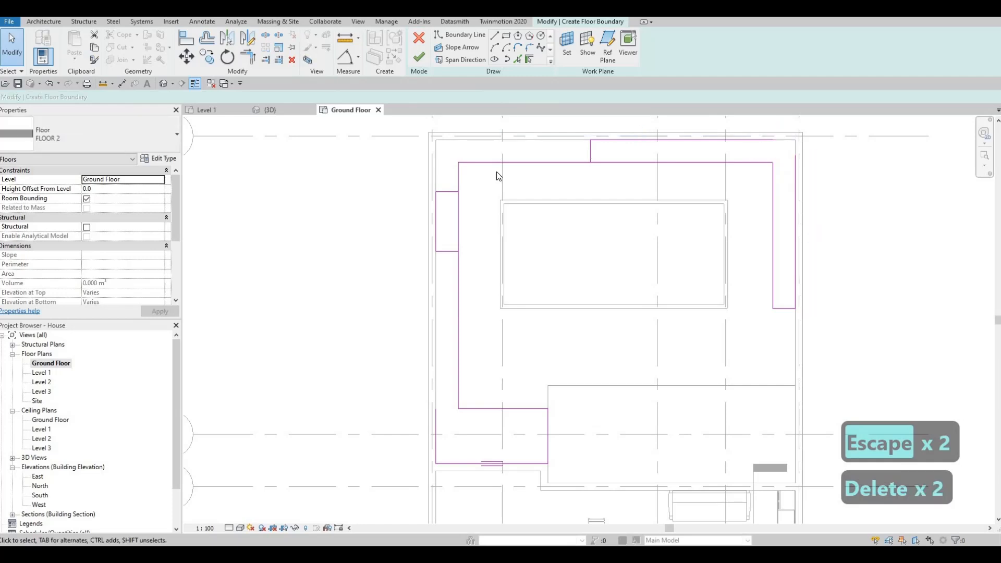
pyautogui.press('Delete')
pyautogui.click(448, 192)
pyautogui.press('Delete')
pyautogui.moveTo(451, 253); pyautogui.dragTo(446, 210, button='middle')
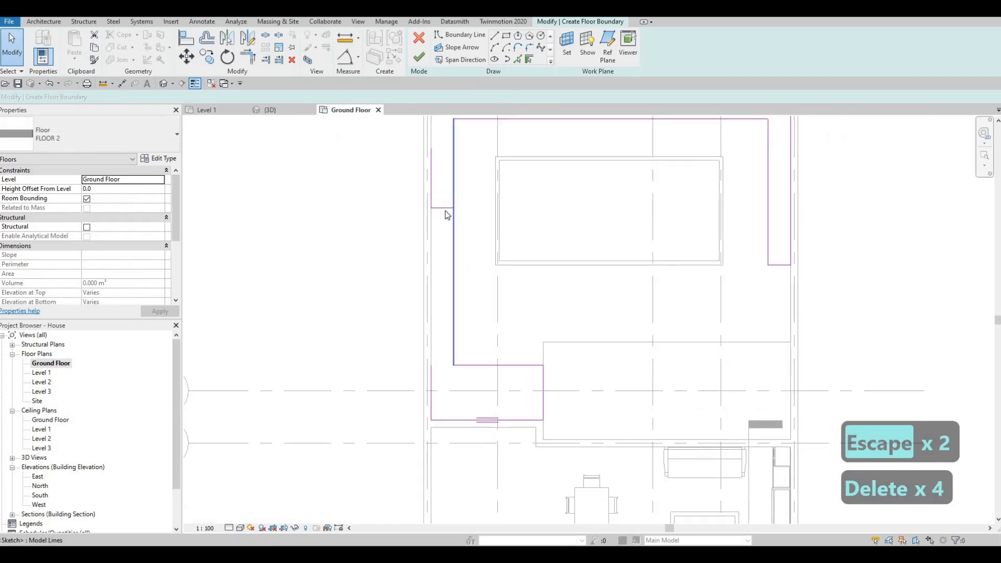
pyautogui.click(446, 209)
pyautogui.press('Delete')
pyautogui.click(454, 309)
pyautogui.press('Delete')
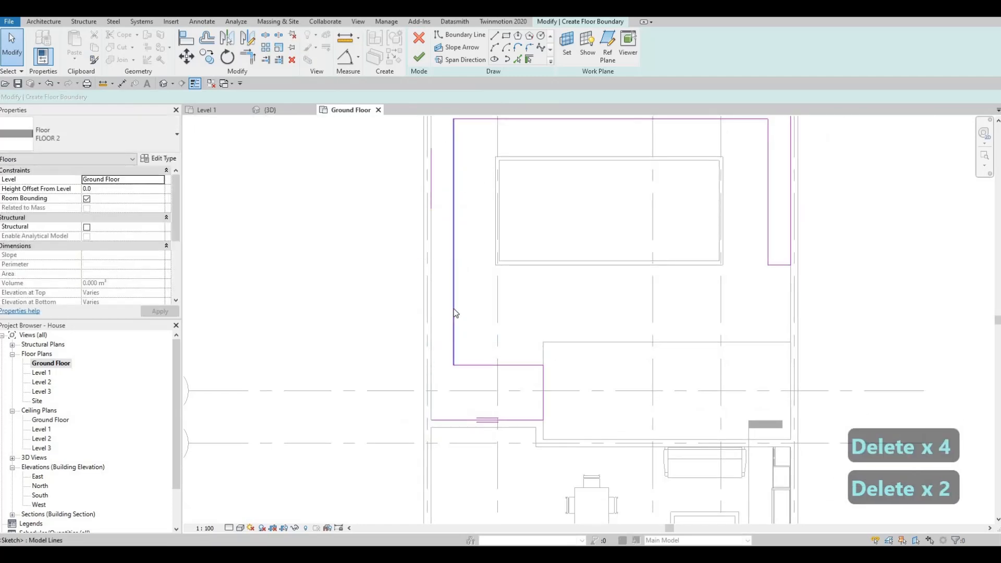
# Trim the outer left, bottom, top and right boundary edges into closed corners and finish the surround floor.
pyautogui.press('t')
pyautogui.press('r')
pyautogui.click(432, 195)
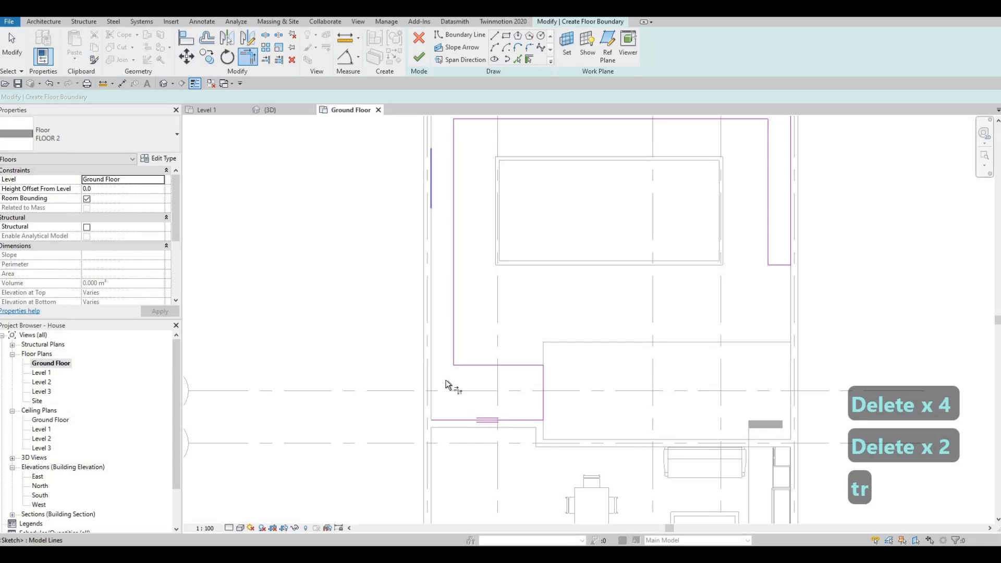
pyautogui.click(442, 419)
pyautogui.moveTo(432, 164); pyautogui.dragTo(422, 247, button='middle')
pyautogui.click(421, 247)
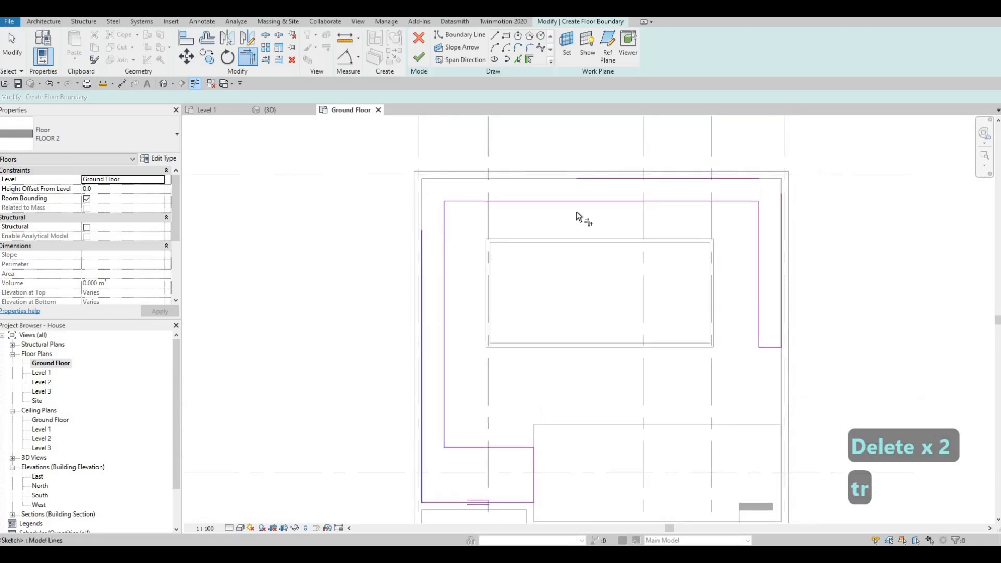
pyautogui.click(635, 182)
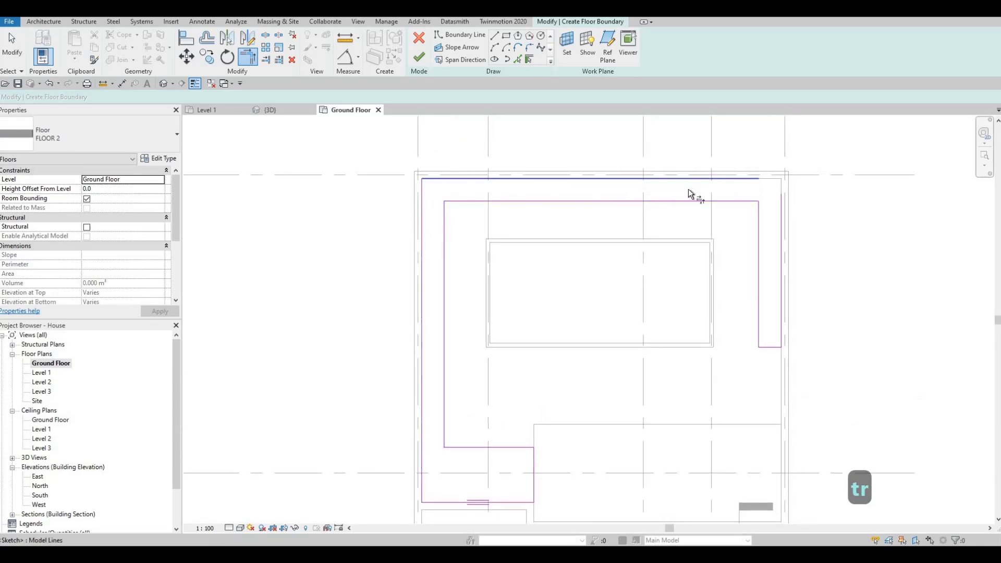
pyautogui.click(779, 209)
pyautogui.scroll(-2, 697, 271)
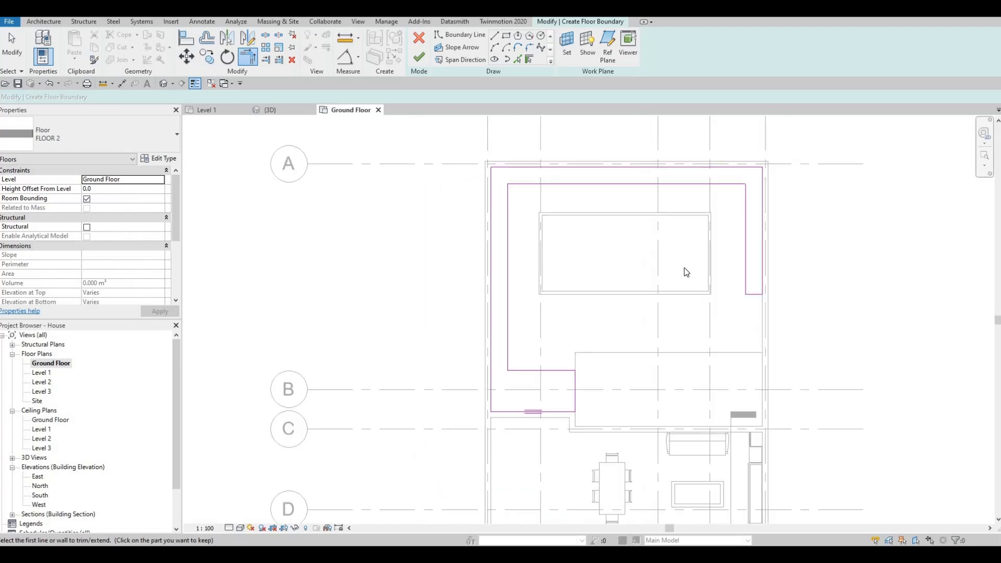
pyautogui.press('Escape')
pyautogui.press('Escape')
pyautogui.press('Escape')
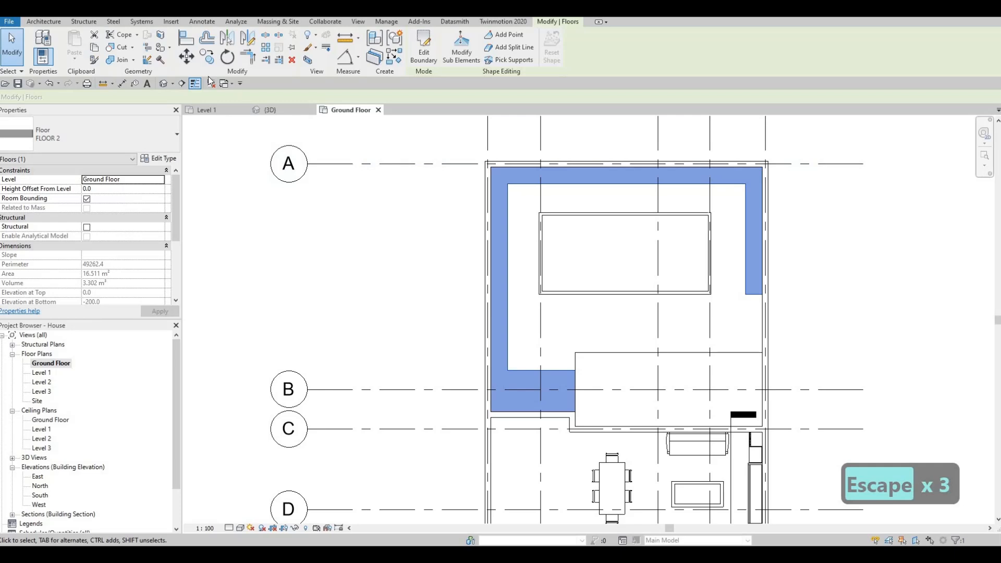
pyautogui.press('Escape')
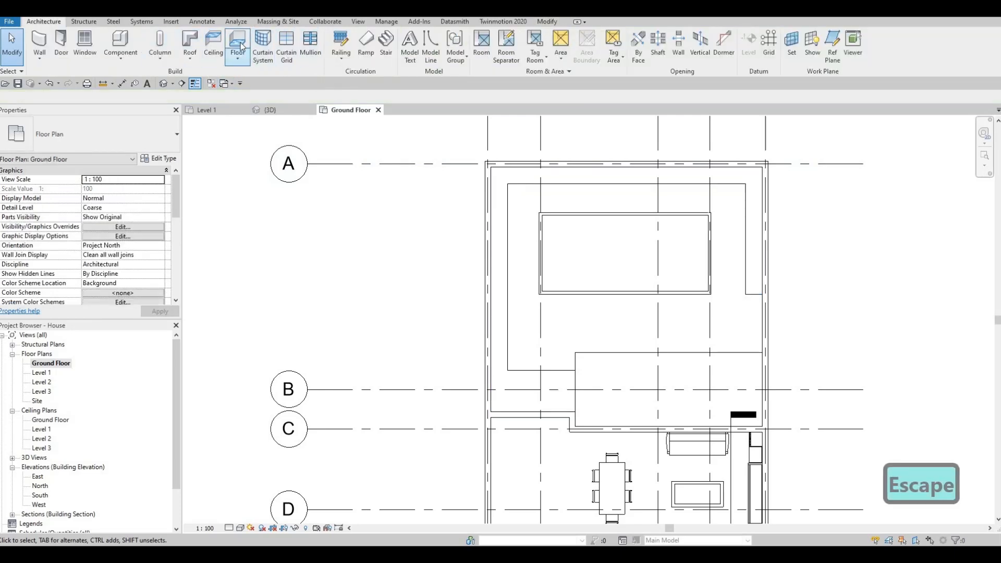
# Start a new floor, duplicate its type as FLOOR 3 and set the structure material to Concrete, Broom Finish.
pyautogui.click(152, 158)
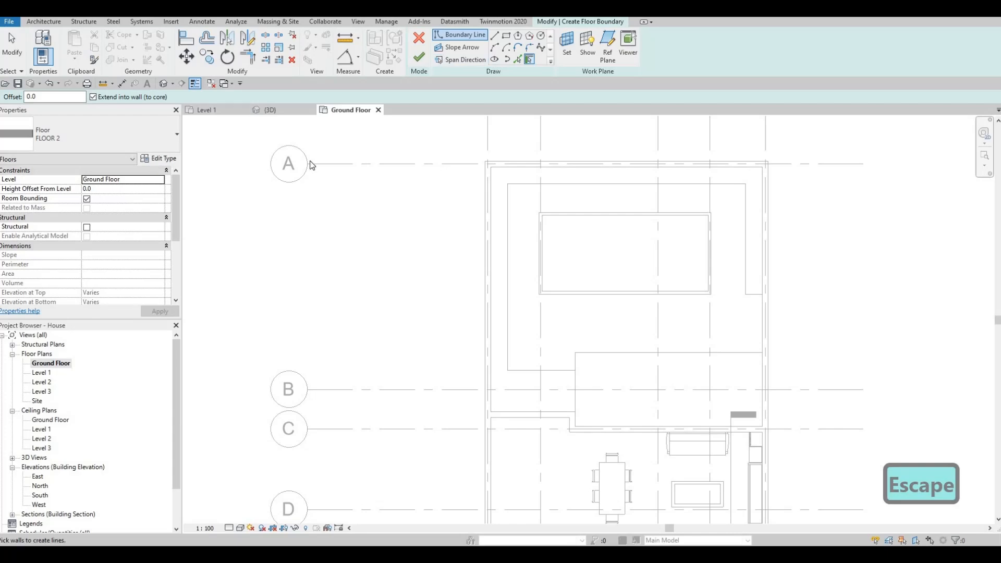
pyautogui.click(623, 149)
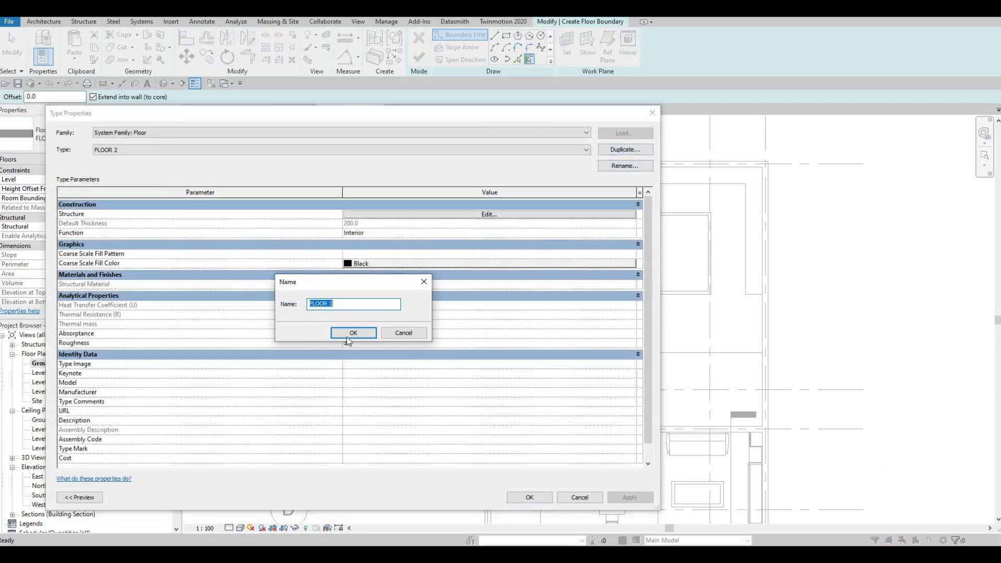
pyautogui.press('Return')
pyautogui.click(476, 214)
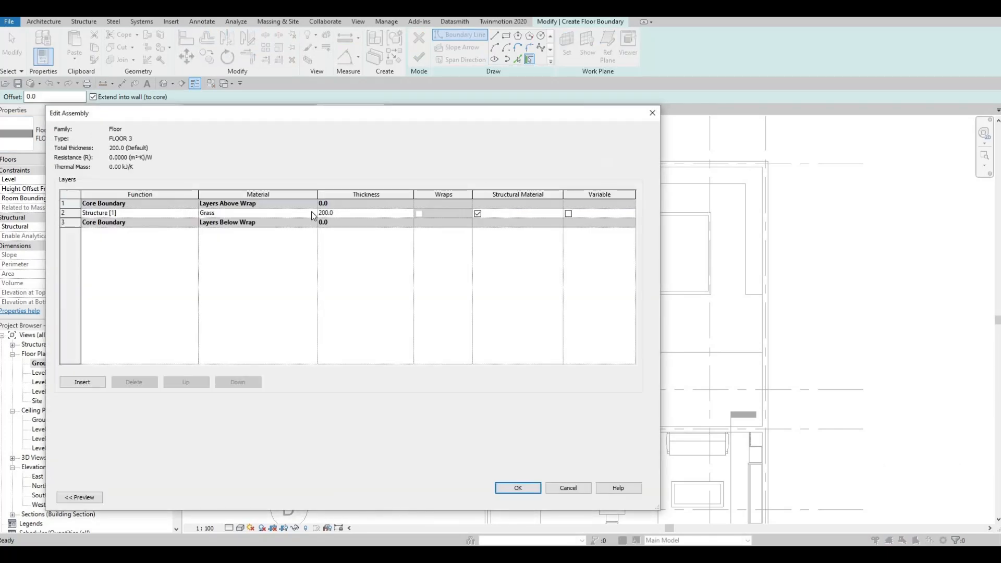
pyautogui.click(311, 212)
pyautogui.click(313, 213)
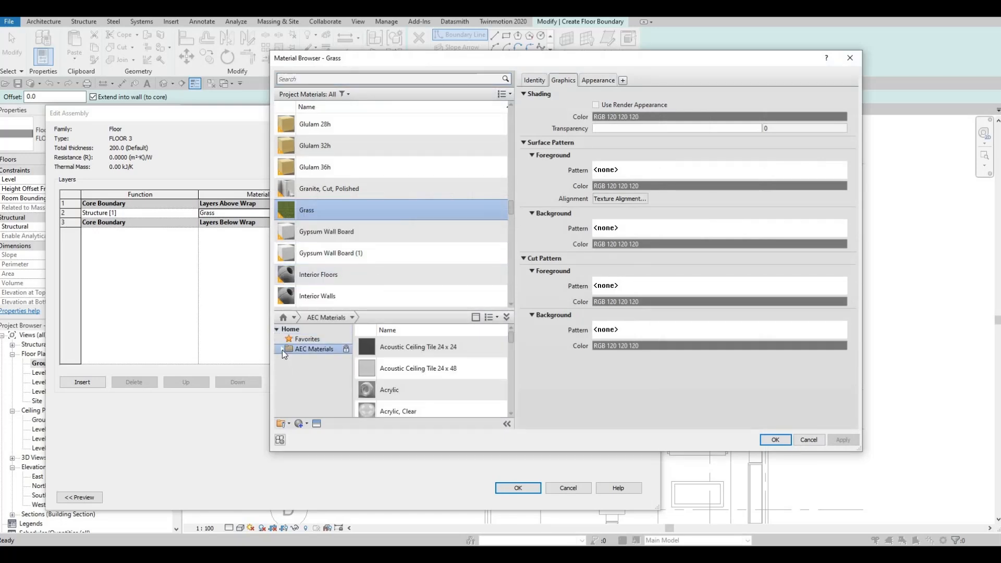
pyautogui.click(309, 379)
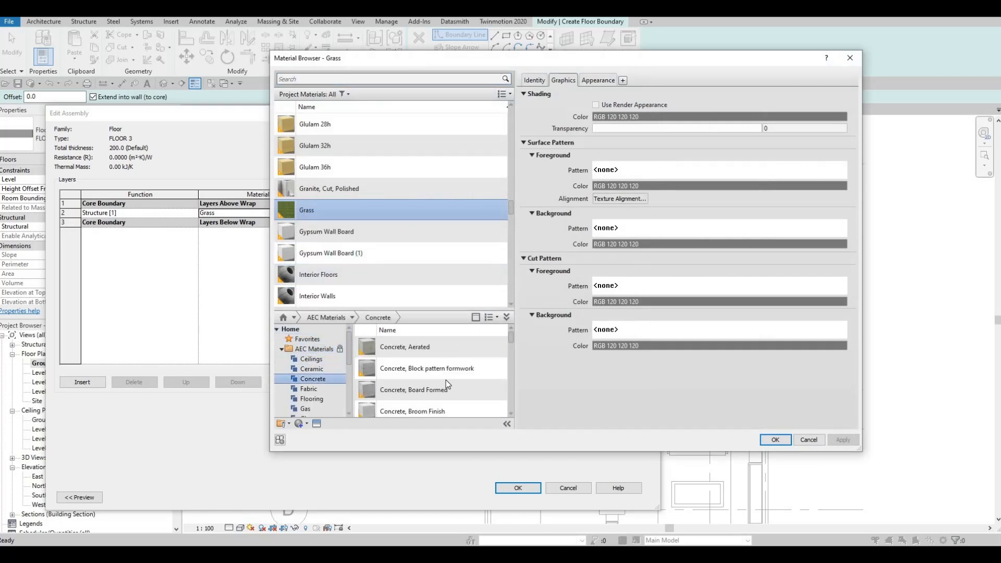
pyautogui.click(491, 411)
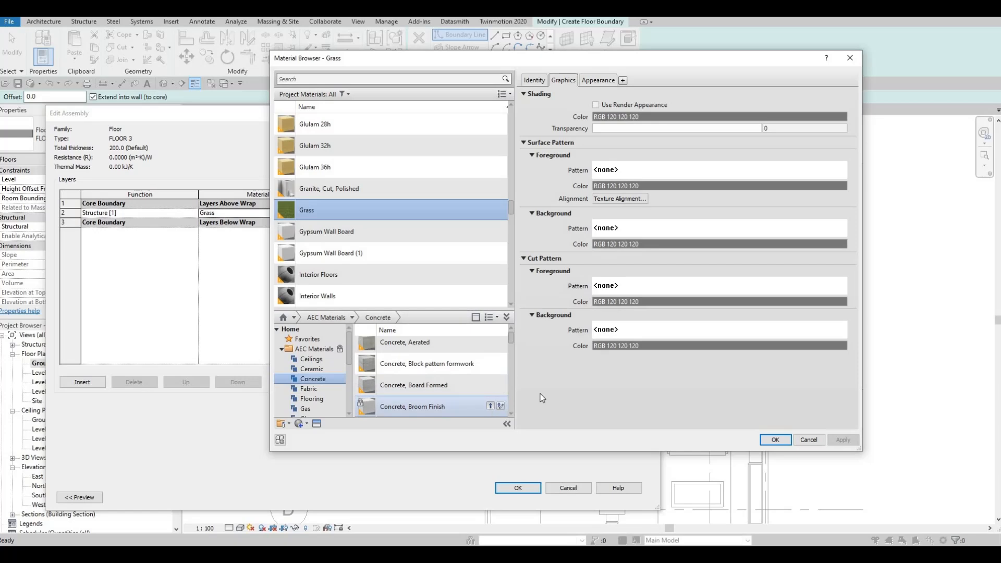
pyautogui.click(777, 441)
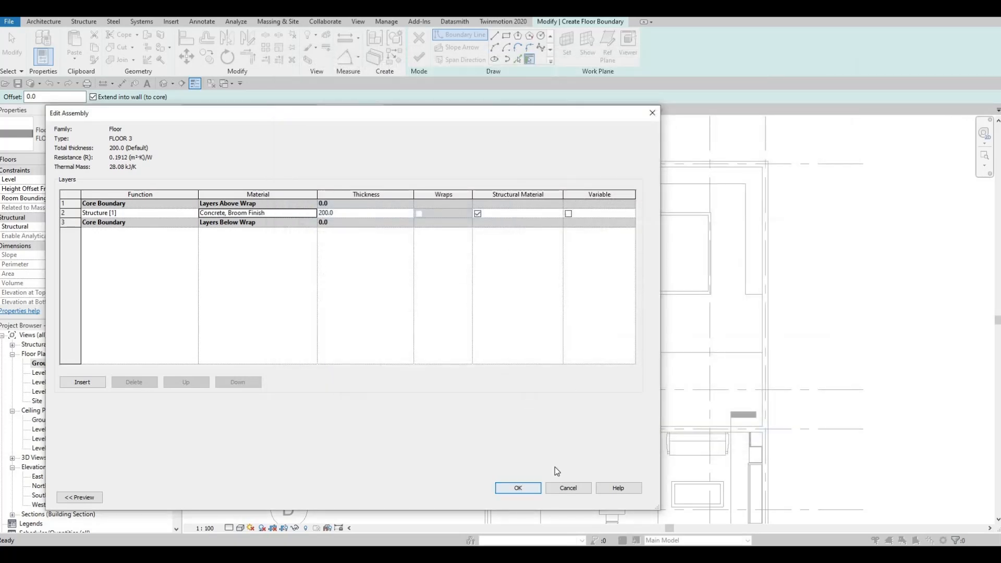
pyautogui.click(537, 489)
pyautogui.press('Return')
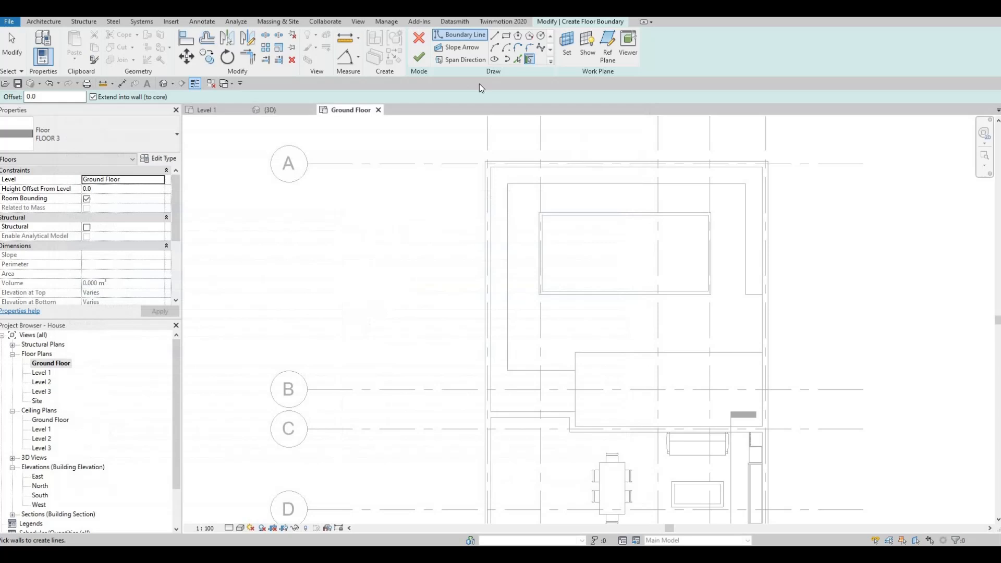
# Pick the surround's inner edges, the exterior wall and the pool wall edges as boundary lines for the new floor.
pyautogui.click(518, 59)
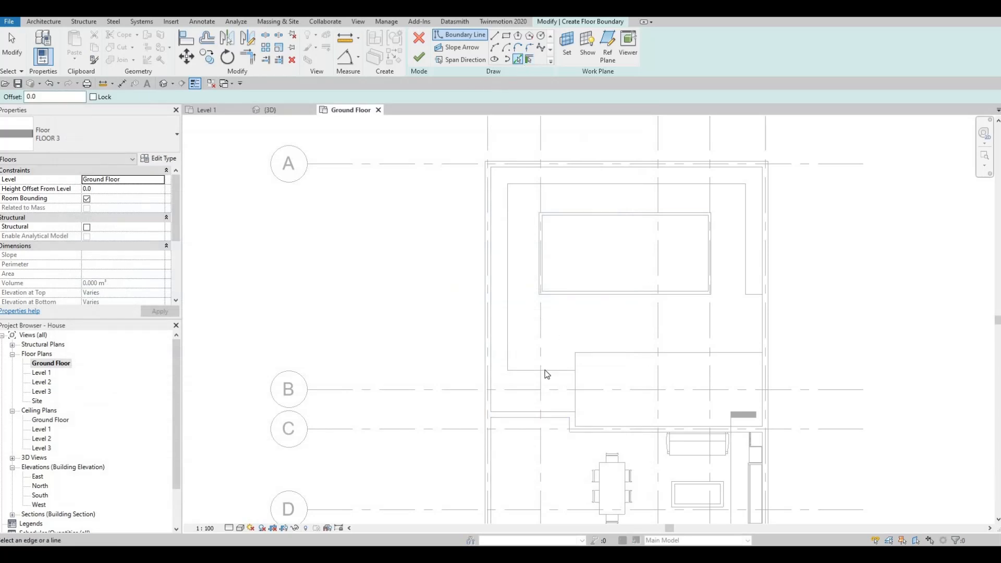
pyautogui.click(507, 330)
pyautogui.click(747, 212)
pyautogui.click(745, 257)
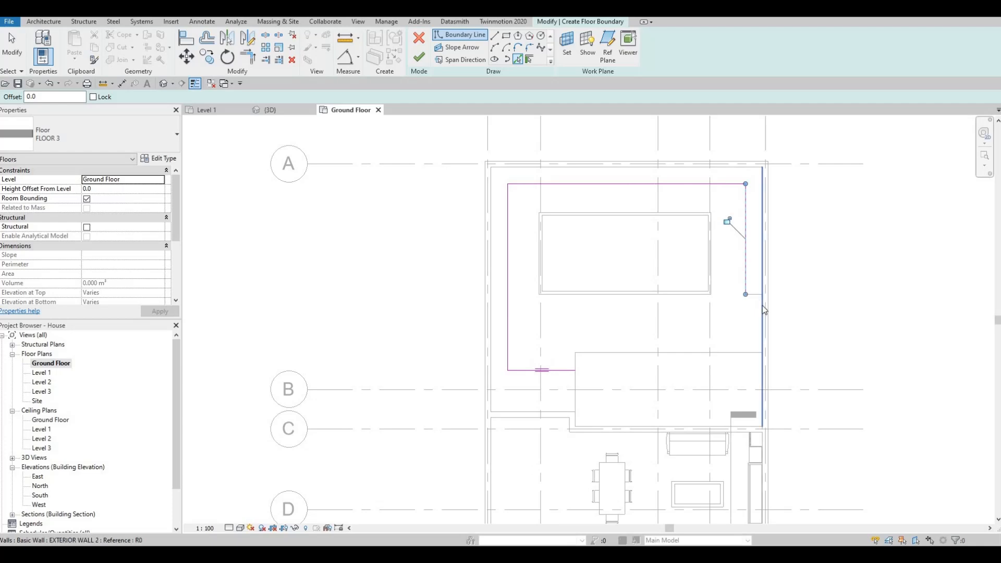
pyautogui.click(762, 308)
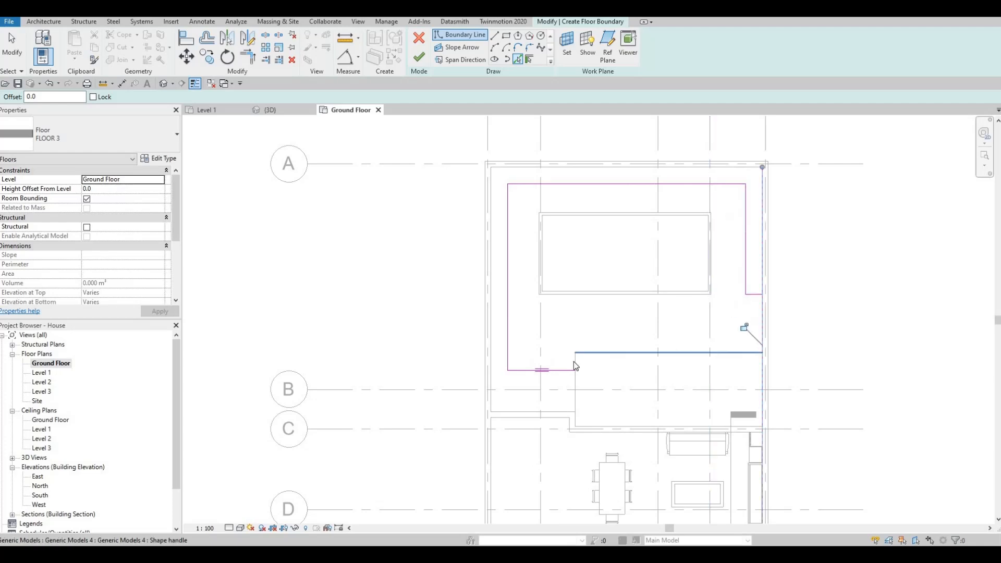
pyautogui.click(549, 295)
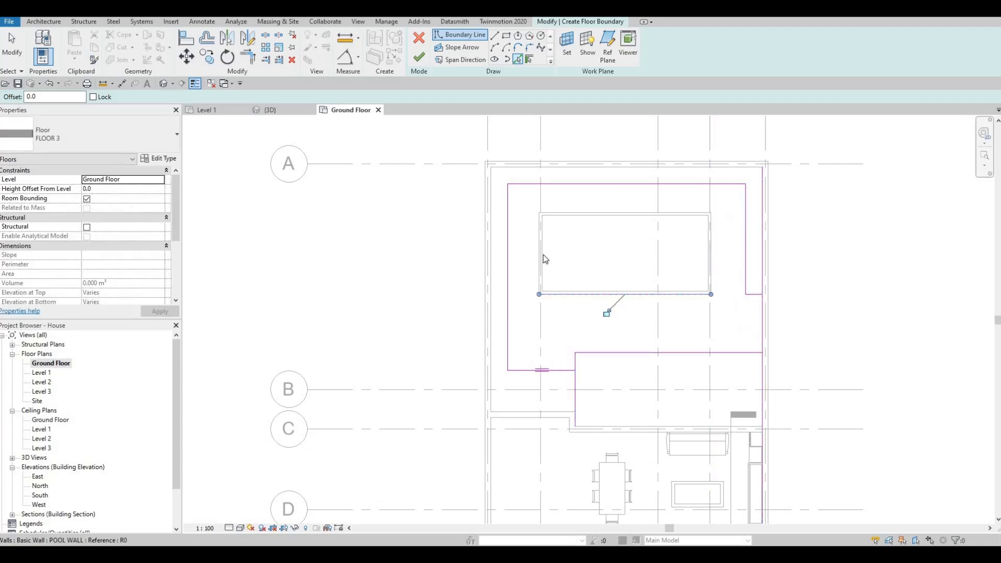
pyautogui.click(568, 212)
pyautogui.click(652, 214)
pyautogui.click(712, 242)
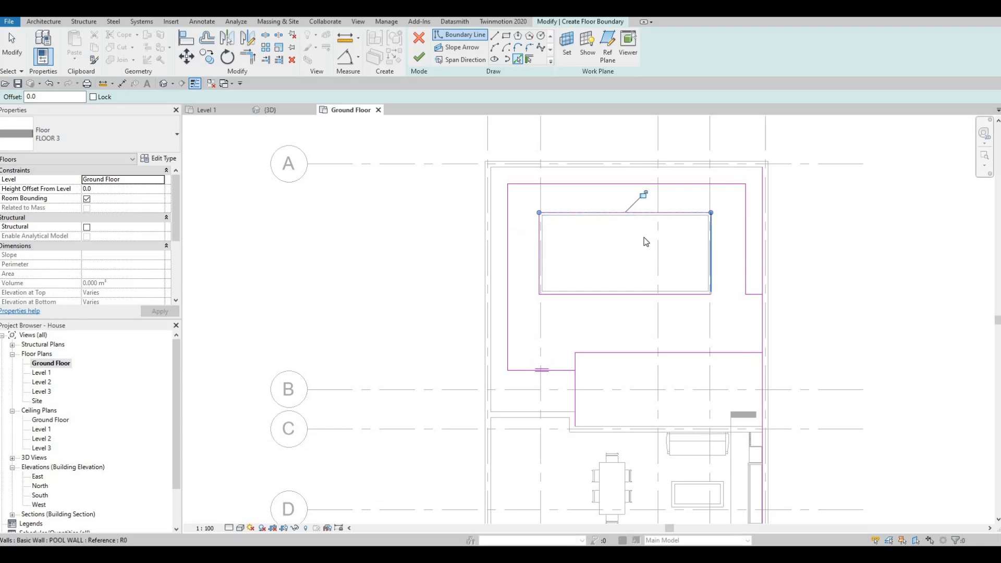
pyautogui.press('Escape')
pyautogui.moveTo(605, 370); pyautogui.dragTo(619, 339, button='middle')
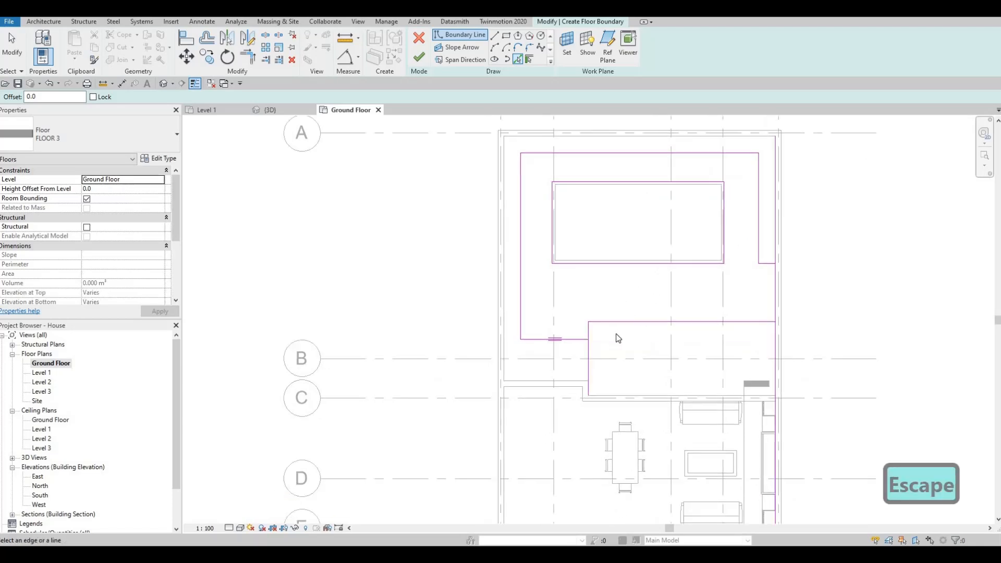
pyautogui.press('t')
pyautogui.press('r')
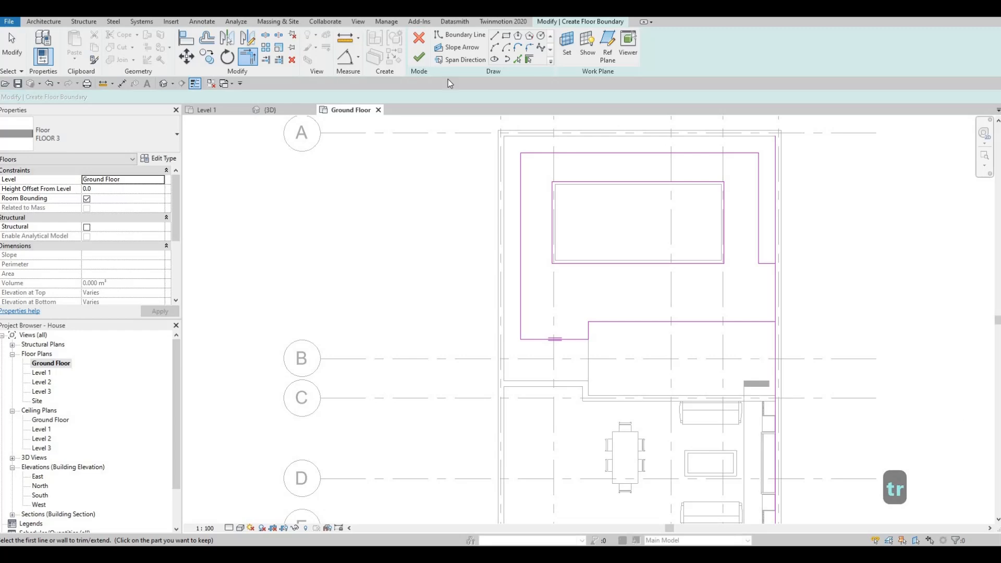
pyautogui.press('Escape')
pyautogui.press('Escape')
pyautogui.press('Escape')
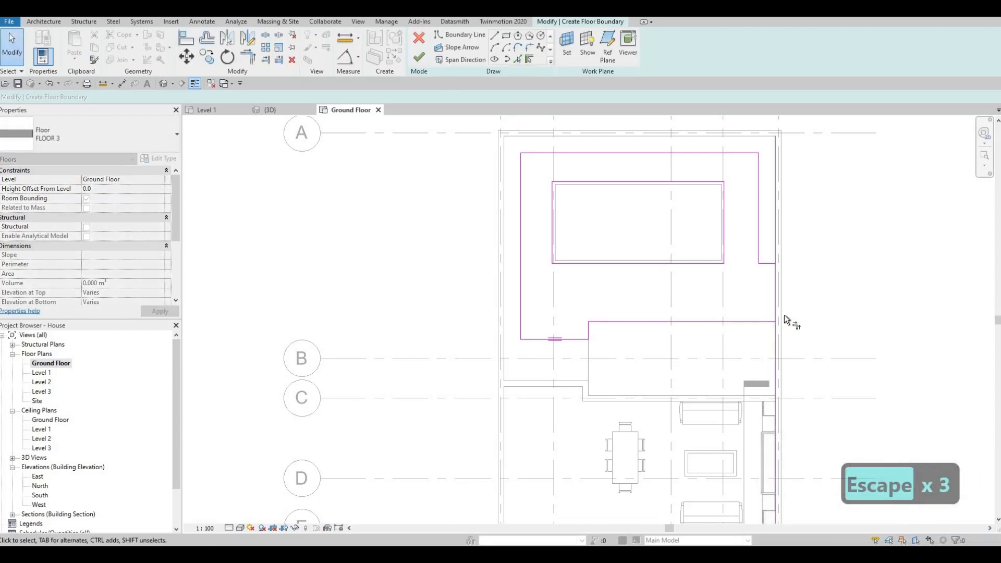
# Trim the right boundary line and the lower boundary line into a corner and finish the concrete floor.
pyautogui.press('t')
pyautogui.press('r')
pyautogui.click(763, 321)
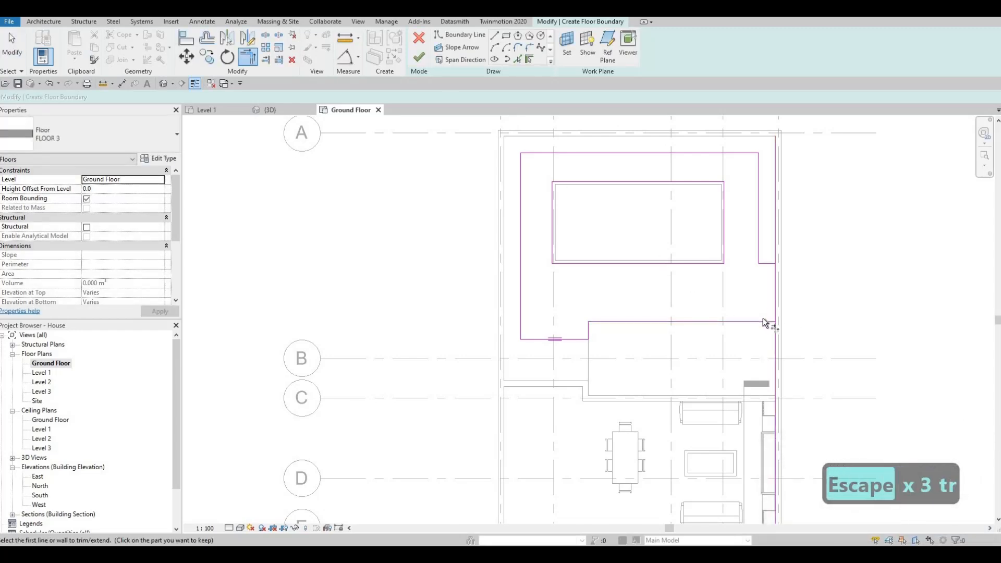
pyautogui.click(770, 284)
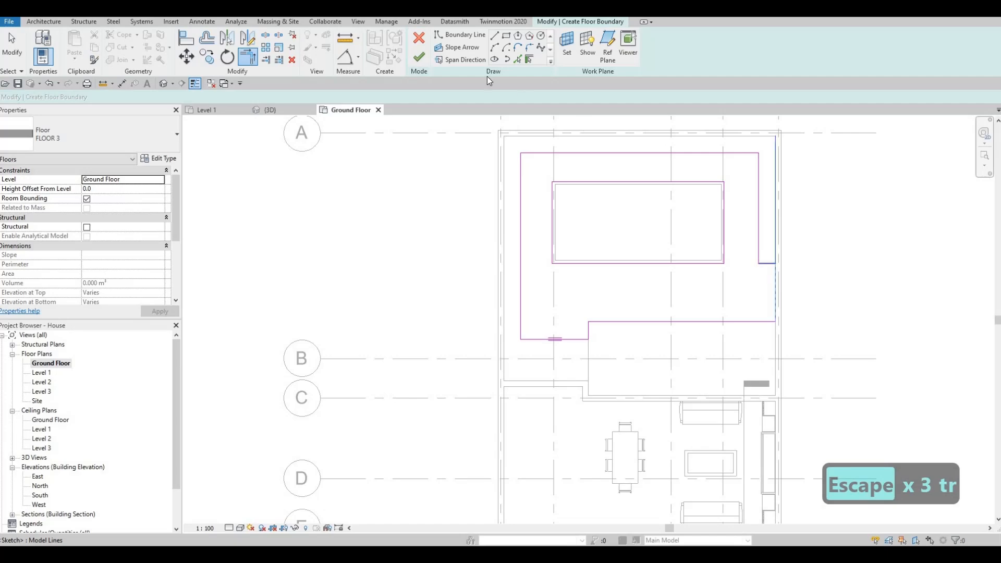
pyautogui.press('Escape')
pyautogui.click(418, 57)
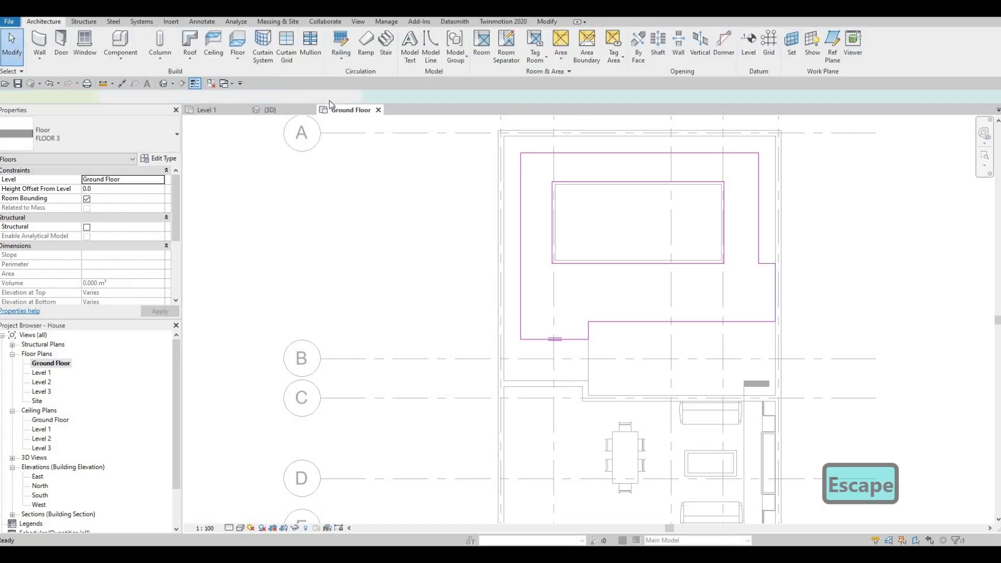
# Switch to the 3D view and inspect the new concrete floor around the pool.
pyautogui.click(281, 111)
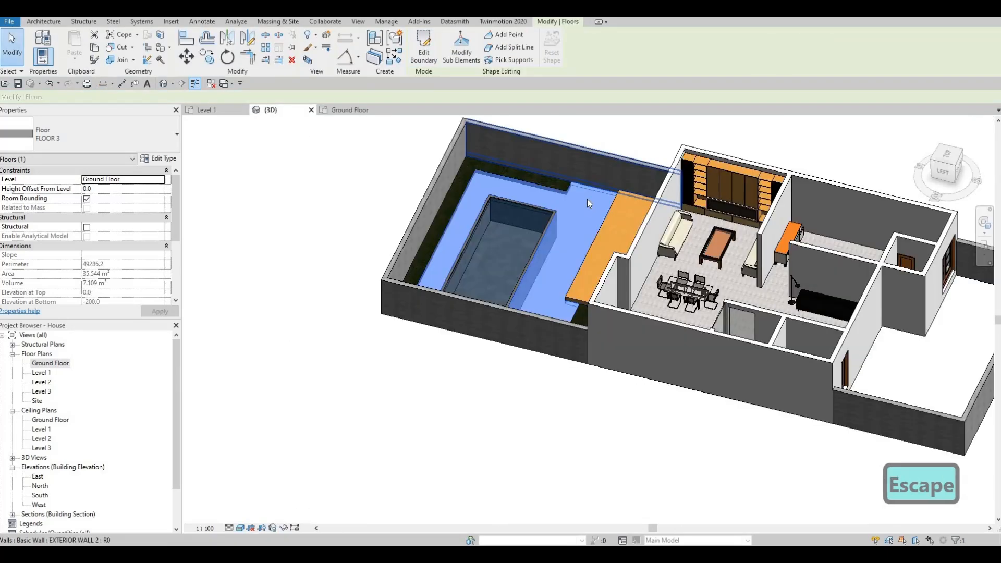
pyautogui.press('Escape')
pyautogui.press('Escape')
pyautogui.keyDown('shift'); pyautogui.moveTo(549, 179); pyautogui.dragTo(513, 205, button='middle'); pyautogui.keyUp('shift')
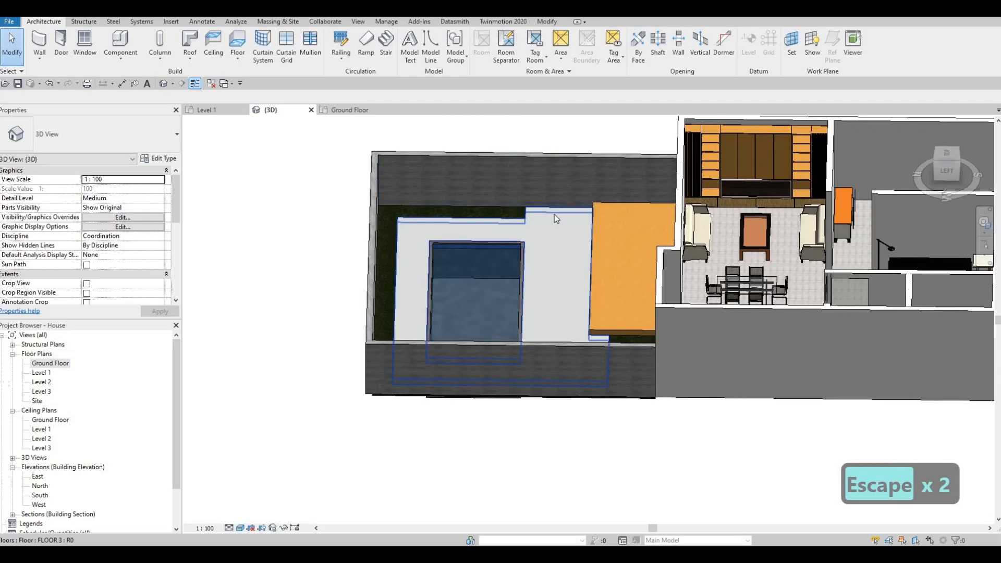
pyautogui.scroll(5, 555, 216)
pyautogui.scroll(-3, 596, 207)
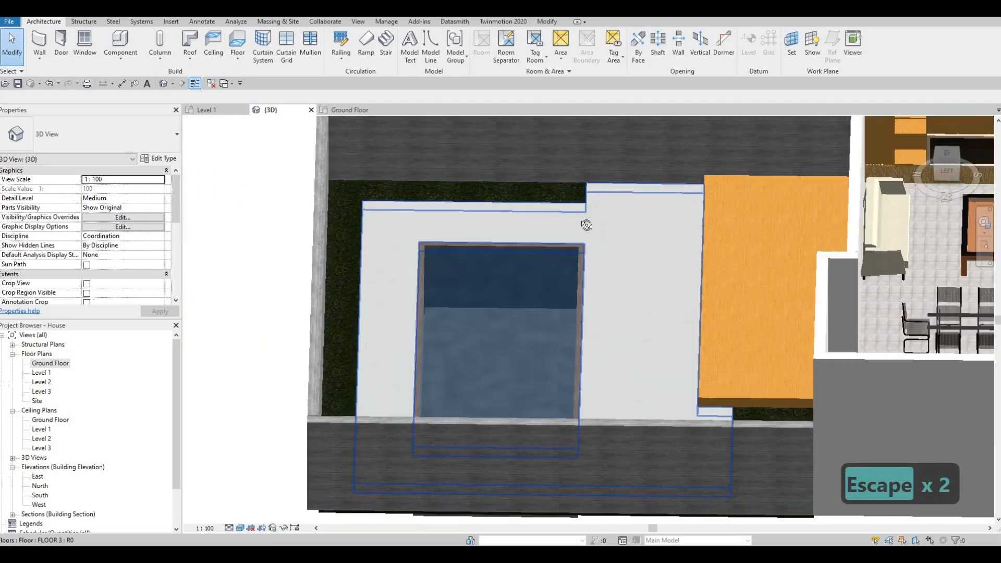
pyautogui.keyDown('shift'); pyautogui.moveTo(624, 171); pyautogui.dragTo(523, 147, button='middle'); pyautogui.keyUp('shift')
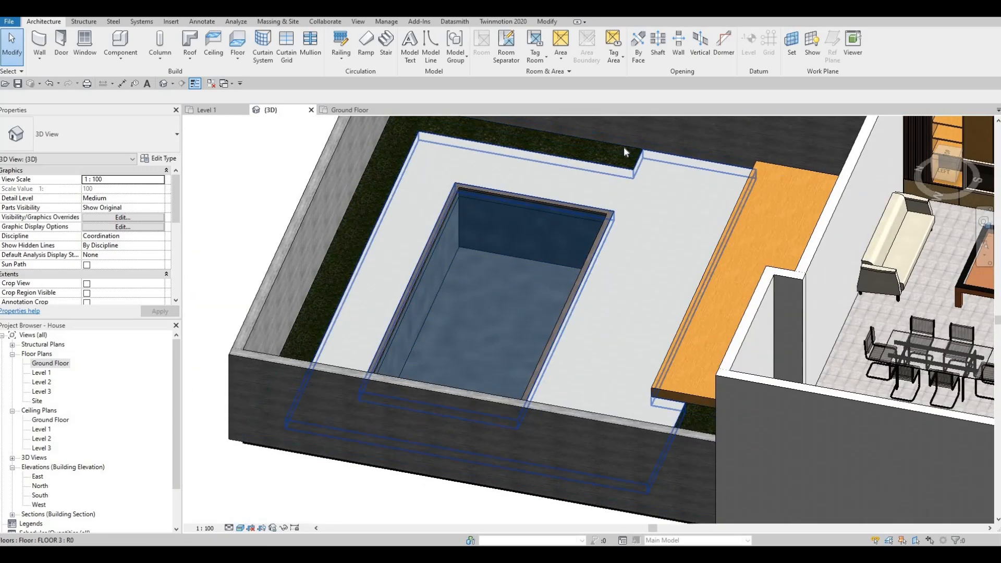
# Orbit the 3D view to examine the concrete paving, pool and adjoining house walls from several angles.
pyautogui.keyDown('shift'); pyautogui.moveTo(408, 184); pyautogui.dragTo(657, 188, button='middle'); pyautogui.keyUp('shift')
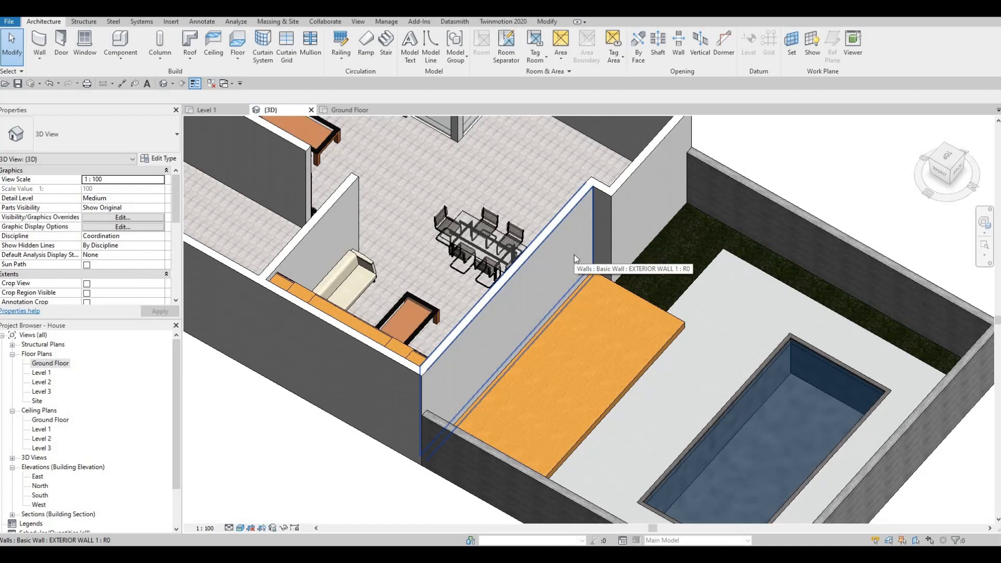
pyautogui.press('Escape')
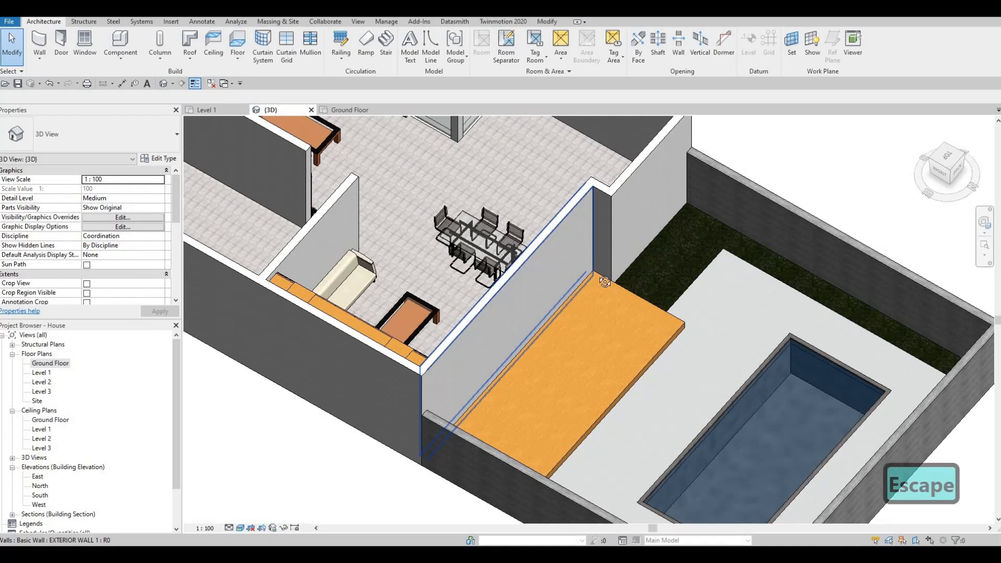
pyautogui.moveTo(655, 264)
pyautogui.keyDown('shift'); pyautogui.mouseDown(button='middle')
pyautogui.moveTo(606, 273)
pyautogui.moveTo(608, 233)
pyautogui.moveTo(648, 248)
pyautogui.mouseUp(button='middle'); pyautogui.keyUp('shift')
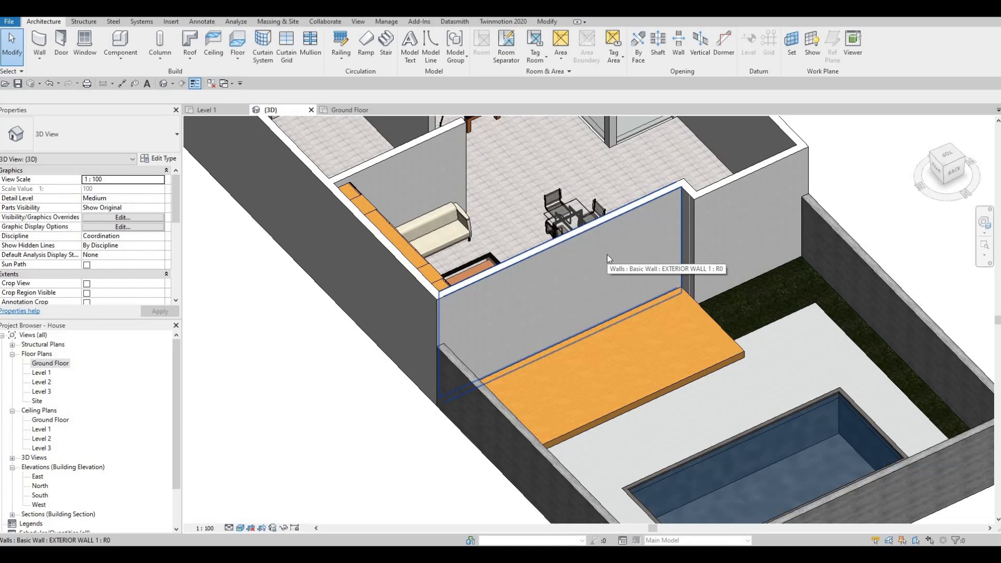
pyautogui.press('Escape')
pyautogui.press('Escape')
pyautogui.keyDown('shift'); pyautogui.moveTo(599, 268); pyautogui.dragTo(646, 273, button='middle'); pyautogui.keyUp('shift')
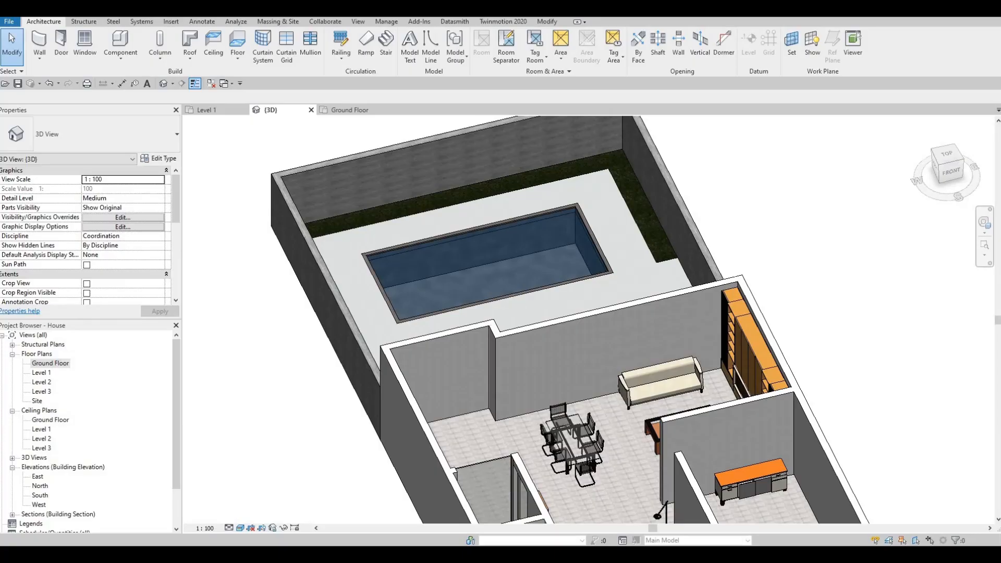
# Switch to Google Drive's All Extra Families folder and download Pool Ladder.rfa and Parametric Folding Door.rfa.
pyautogui.hotkey('alt', 'Tab')
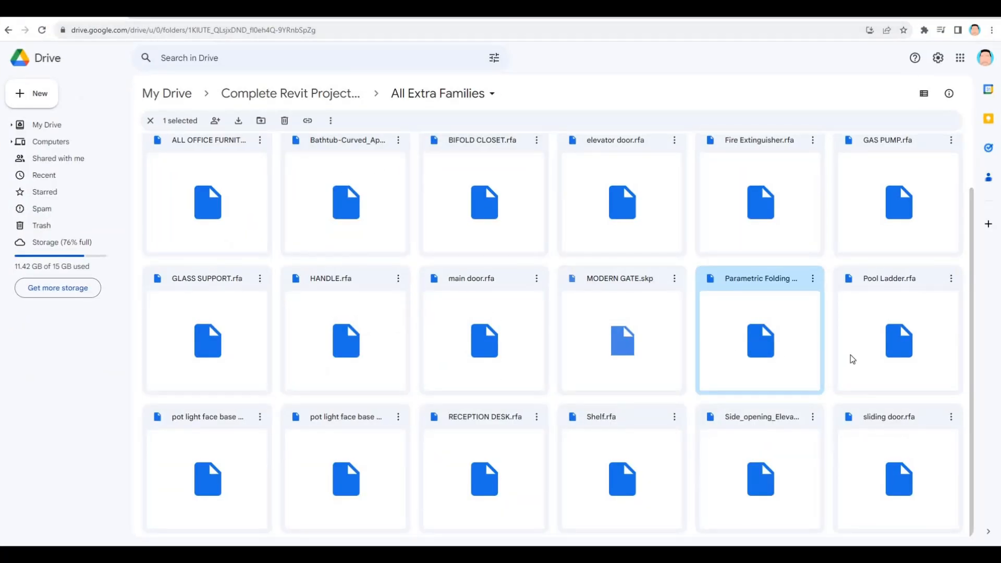
pyautogui.click(951, 341)
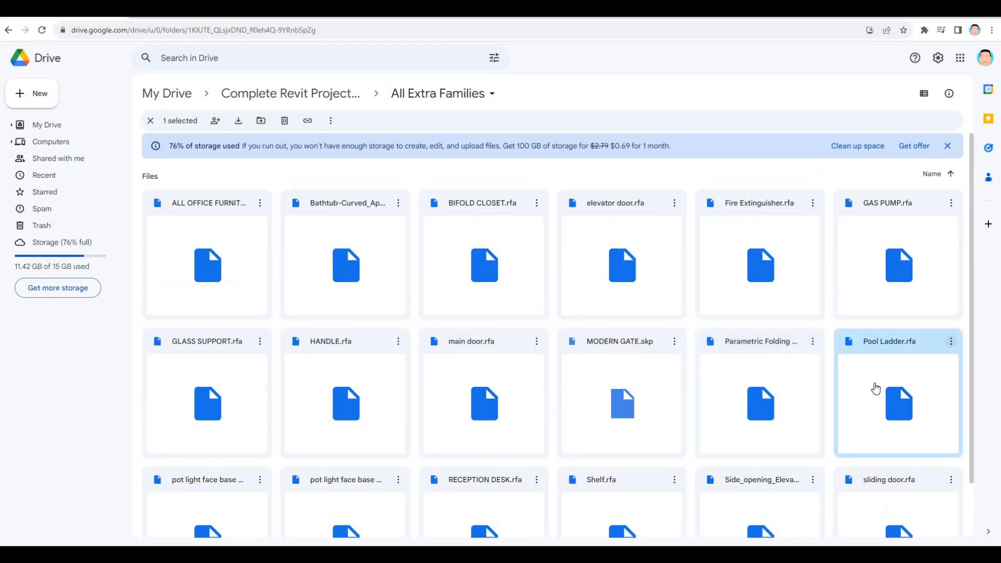
pyautogui.click(790, 385)
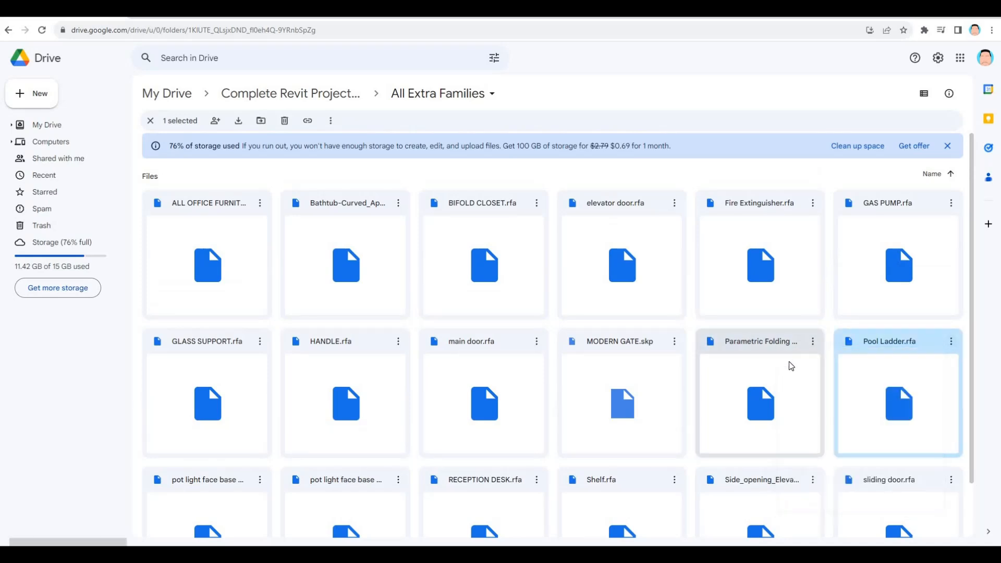
pyautogui.scroll(-2, 798, 308)
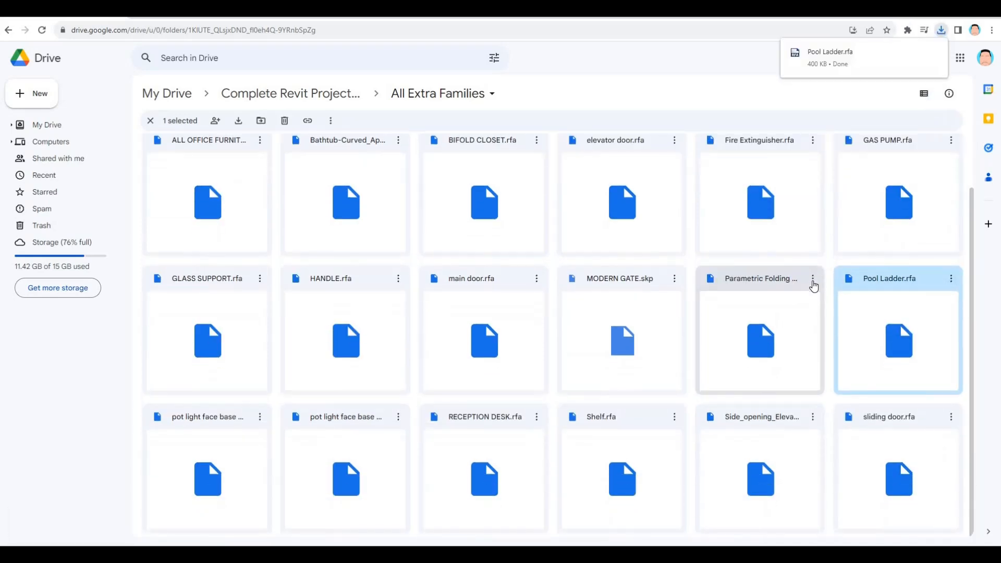
pyautogui.click(813, 280)
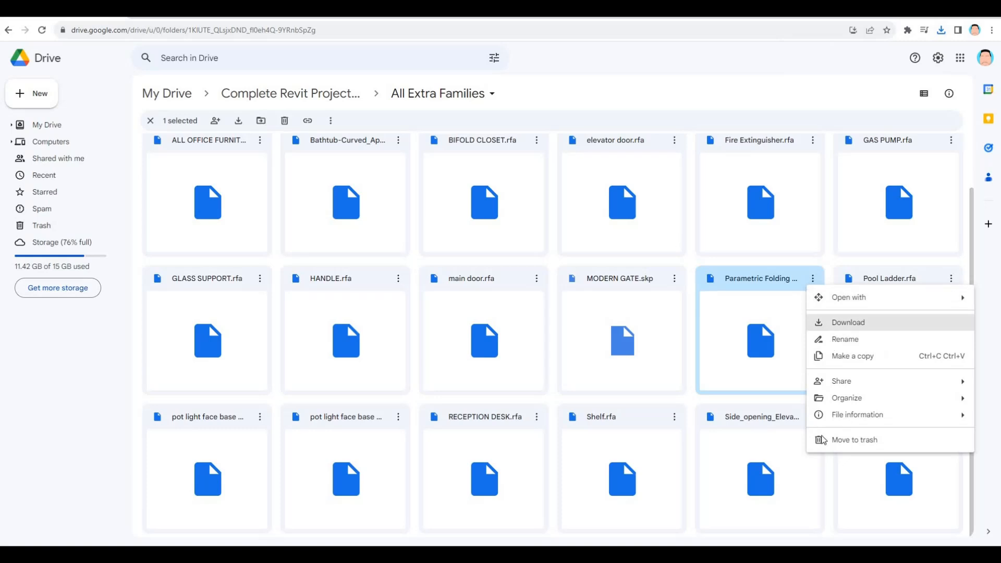
pyautogui.click(834, 322)
# Download sliding door.rfa, pot light face base circle.rfa and HANDLE.rfa from the same Drive folder.
pyautogui.click(942, 420)
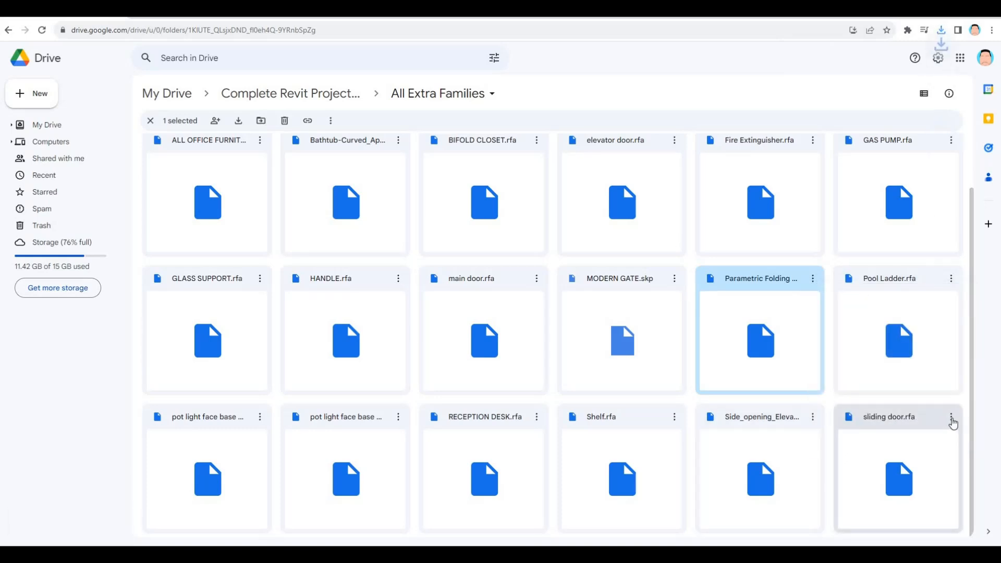
pyautogui.click(951, 416)
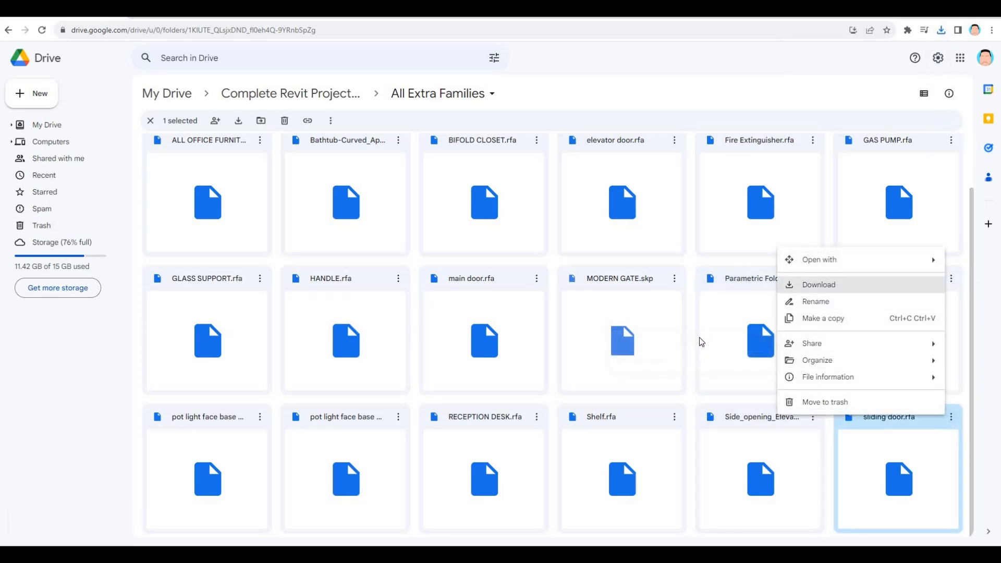
pyautogui.click(818, 288)
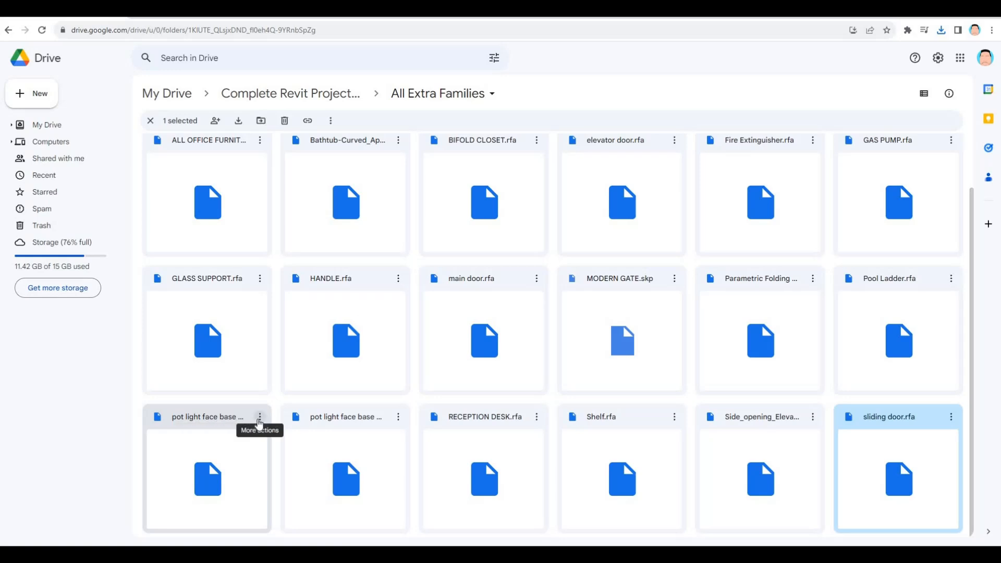
pyautogui.click(260, 417)
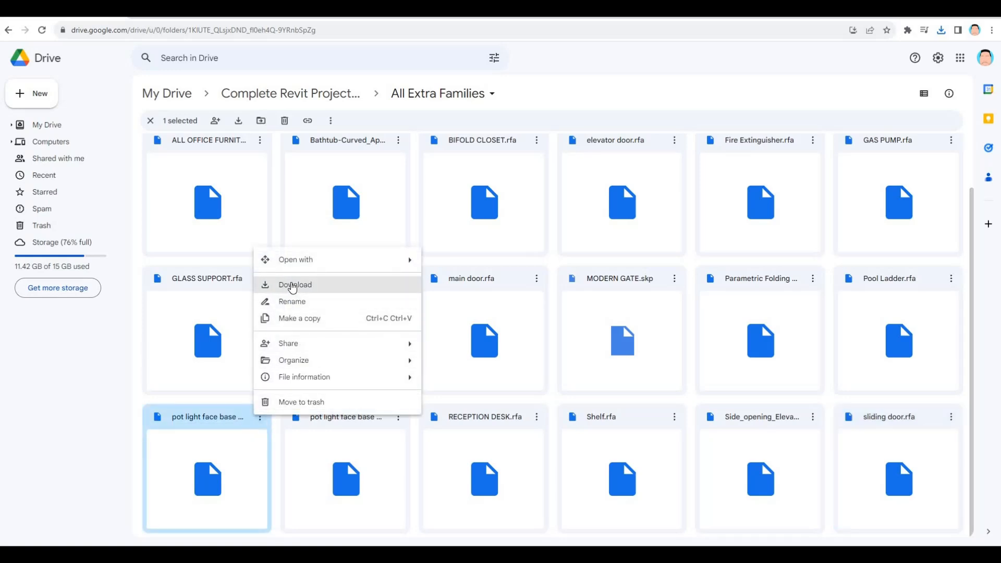
pyautogui.click(365, 288)
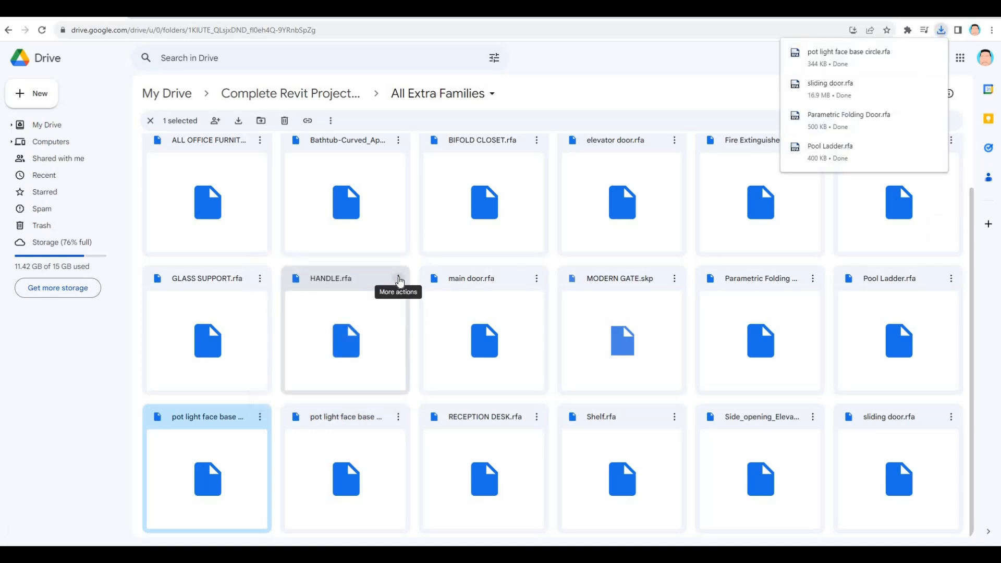
pyautogui.click(399, 281)
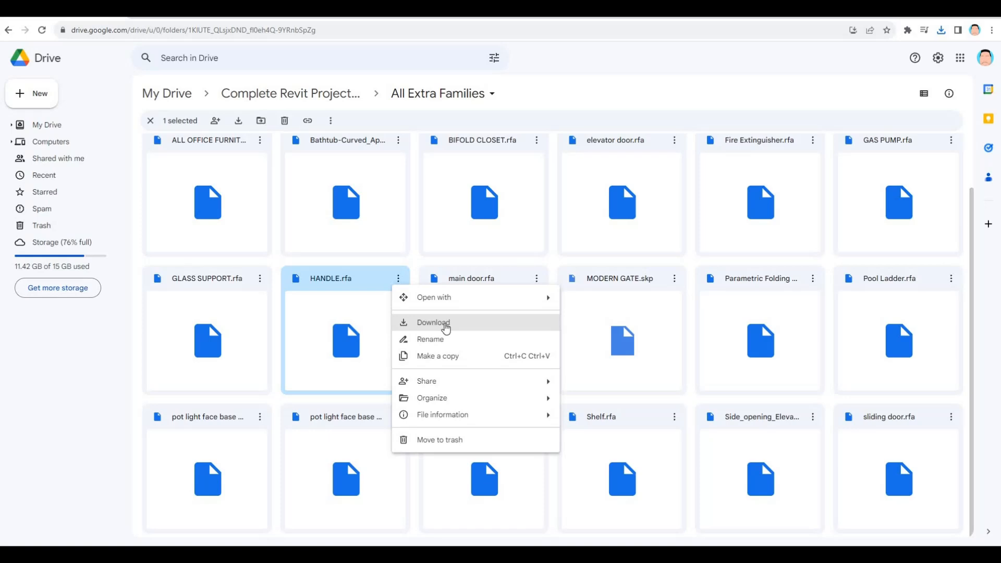
pyautogui.click(446, 327)
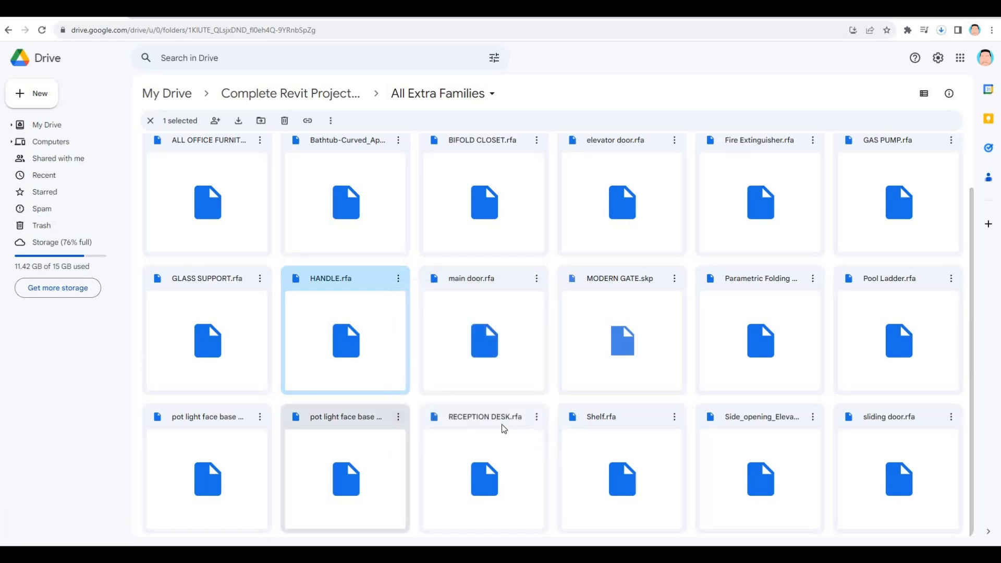
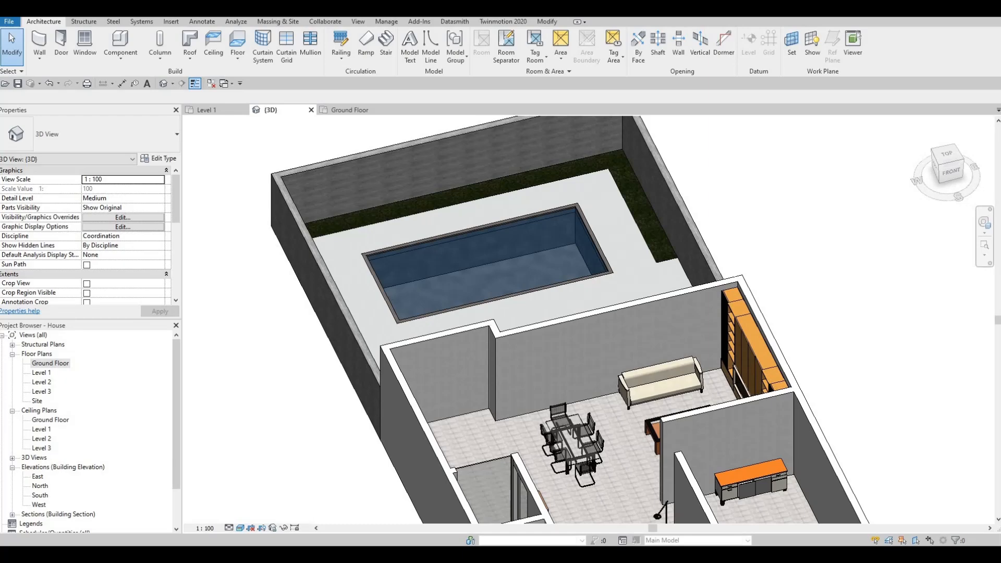
# Arrange the Downloads folder window beside the model view.
pyautogui.hotkey('alt', 'Tab')
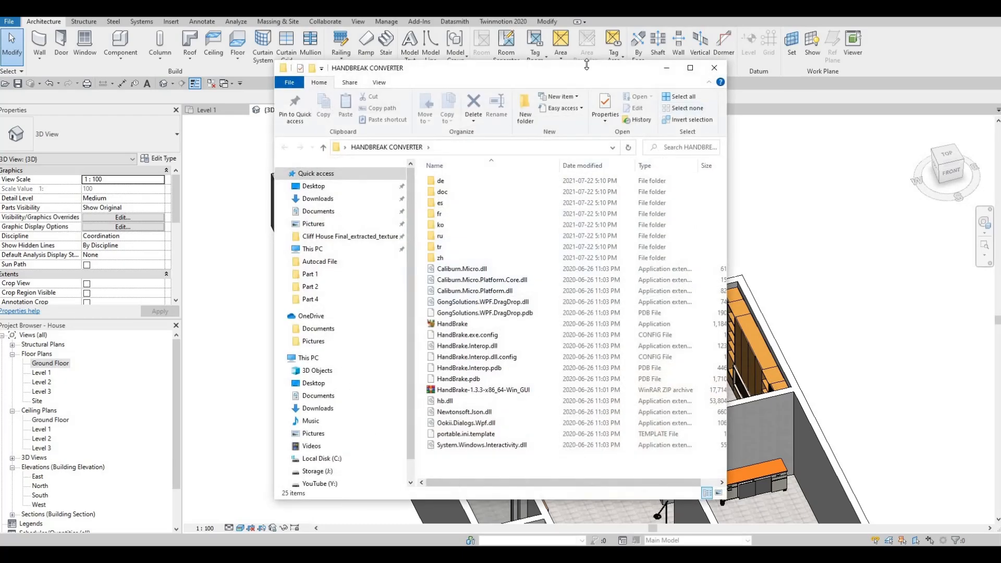
pyautogui.moveTo(501, 68); pyautogui.dragTo(1000, 76)
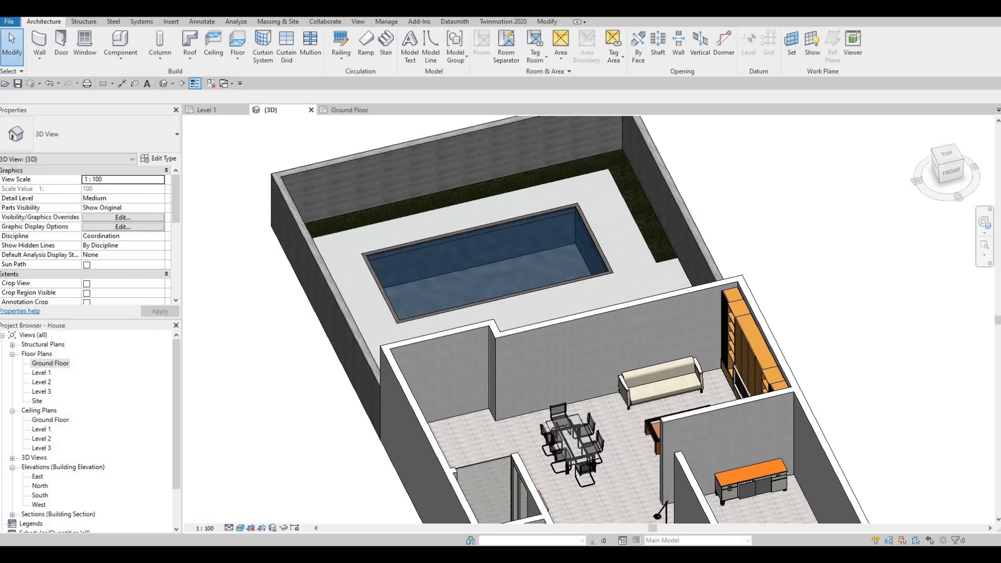
pyautogui.press('Delete')
pyautogui.moveTo(1000, 71); pyautogui.dragTo(814, 104)
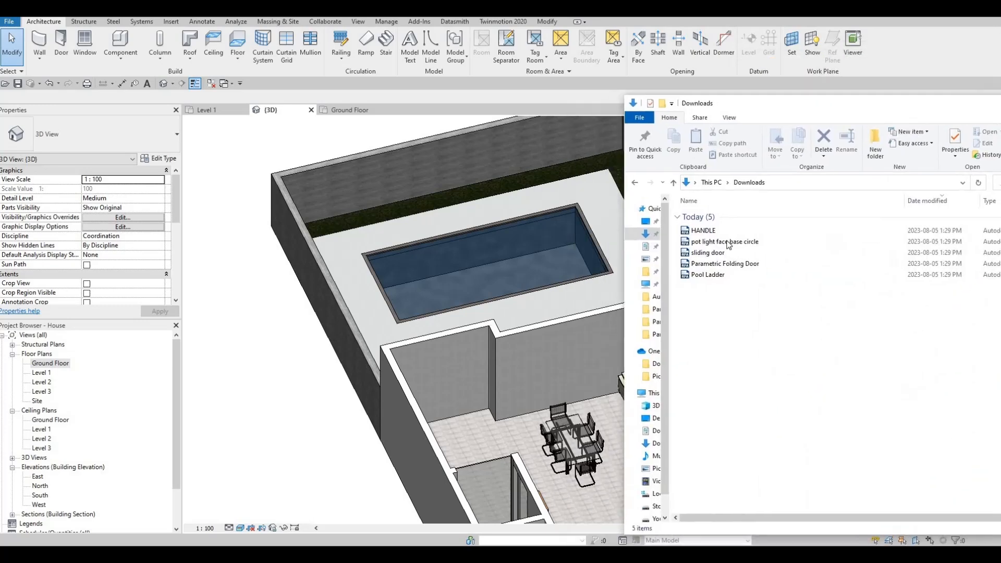
# Load the Pool Ladder family into the project by dragging it from the Downloads folder into the 3D view.
pyautogui.click(722, 277)
pyautogui.moveTo(482, 251); pyautogui.dragTo(481, 252)
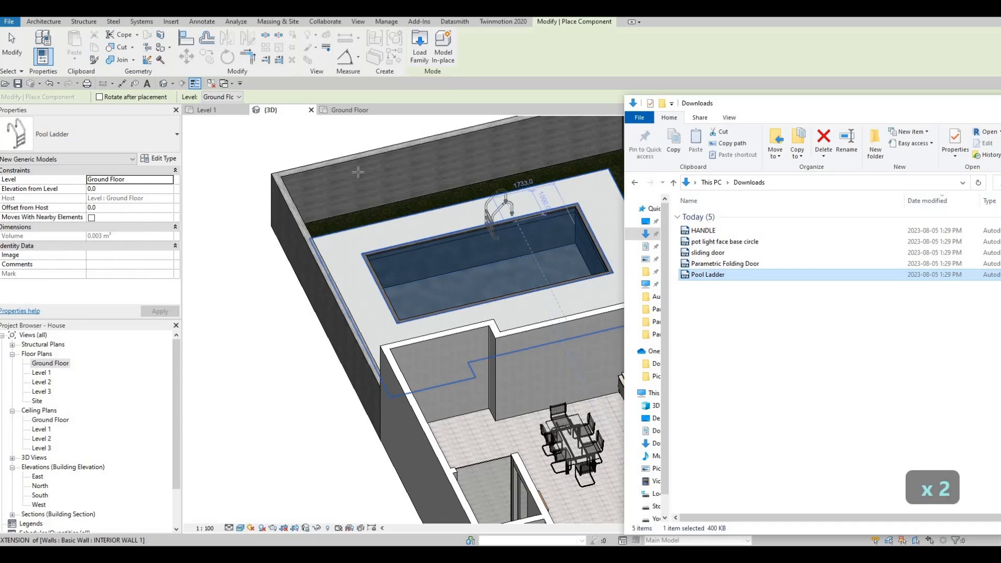
pyautogui.moveTo(271, 119); pyautogui.dragTo(208, 142, button='middle')
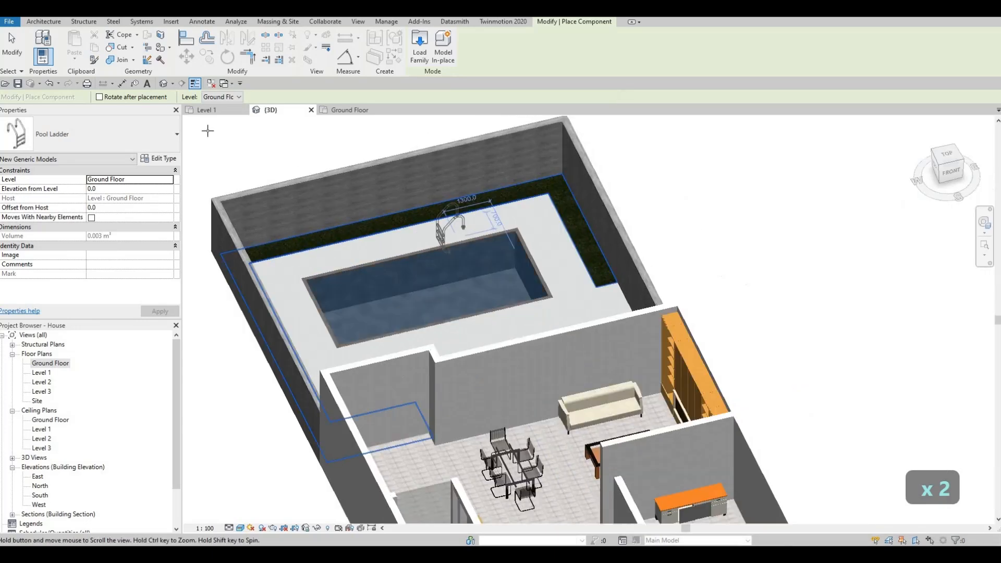
# Place the pool ladder on the pool's edge in the Ground Floor plan.
pyautogui.click(352, 111)
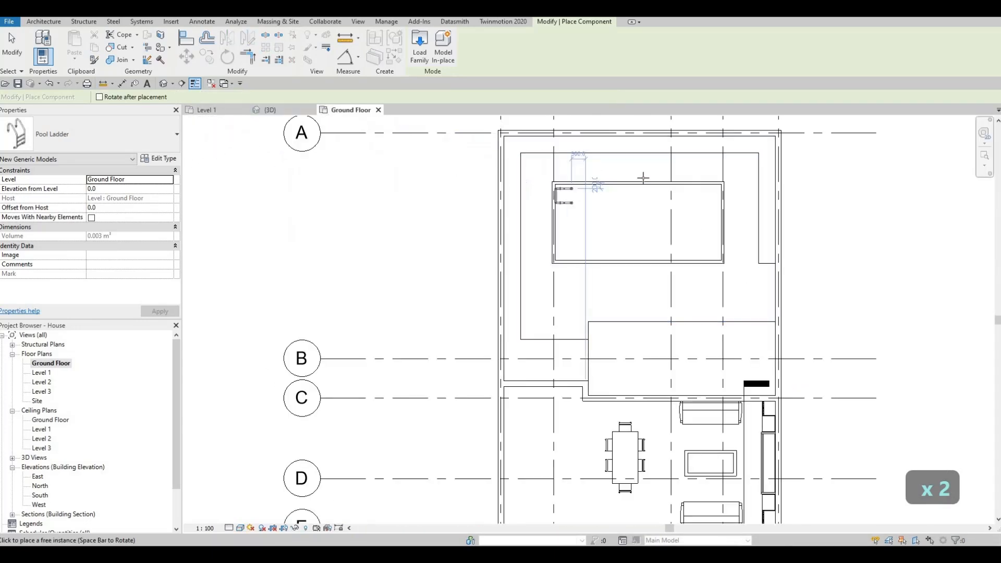
pyautogui.scroll(3, 646, 198)
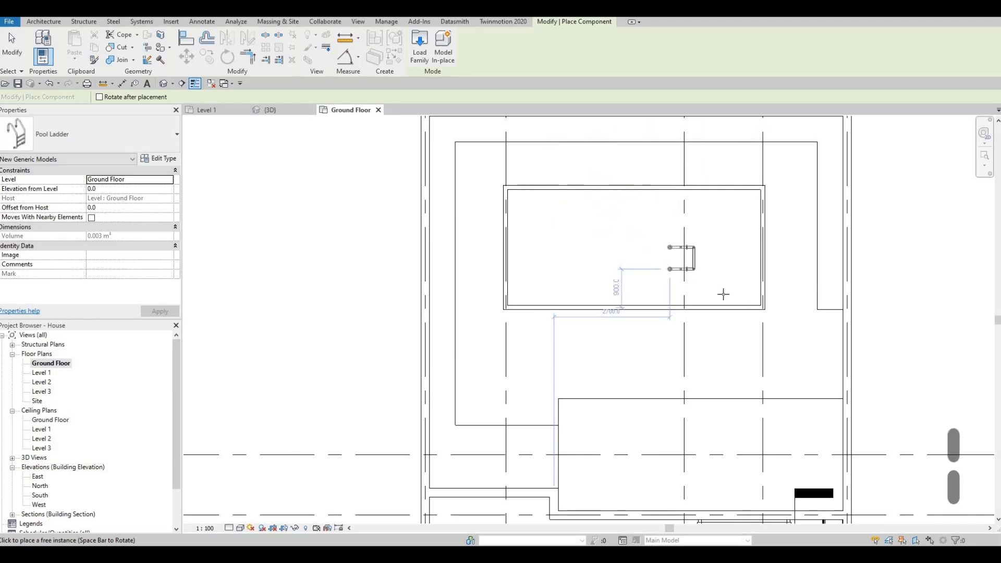
pyautogui.scroll(2, 753, 327)
pyautogui.scroll(2, 755, 330)
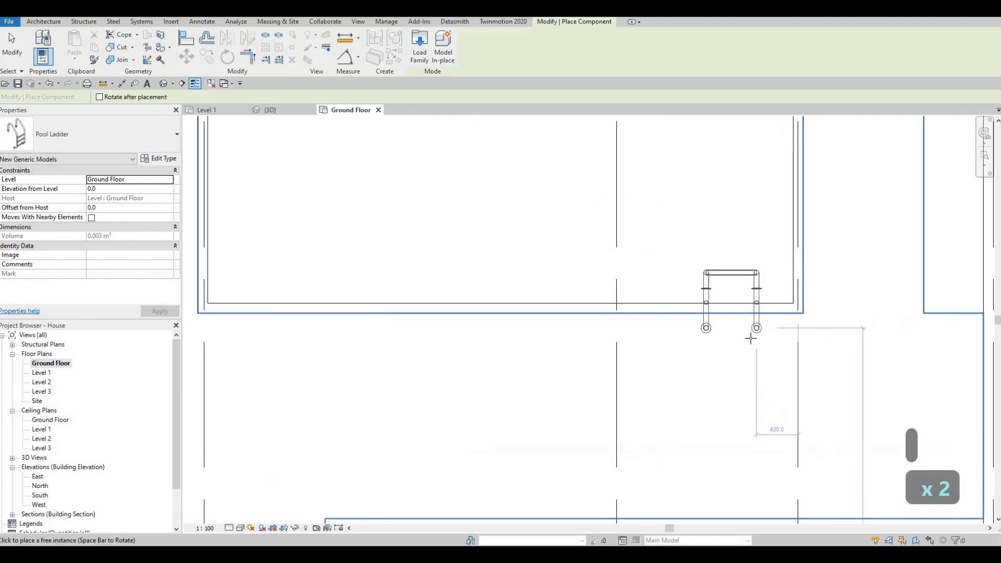
pyautogui.moveTo(450, 355); pyautogui.dragTo(687, 334, button='middle')
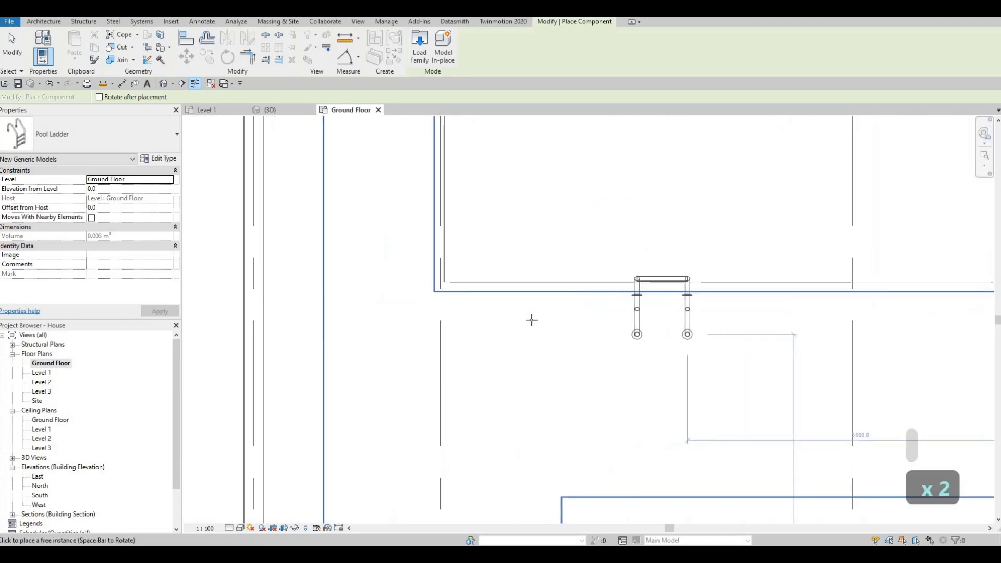
pyautogui.click(506, 319)
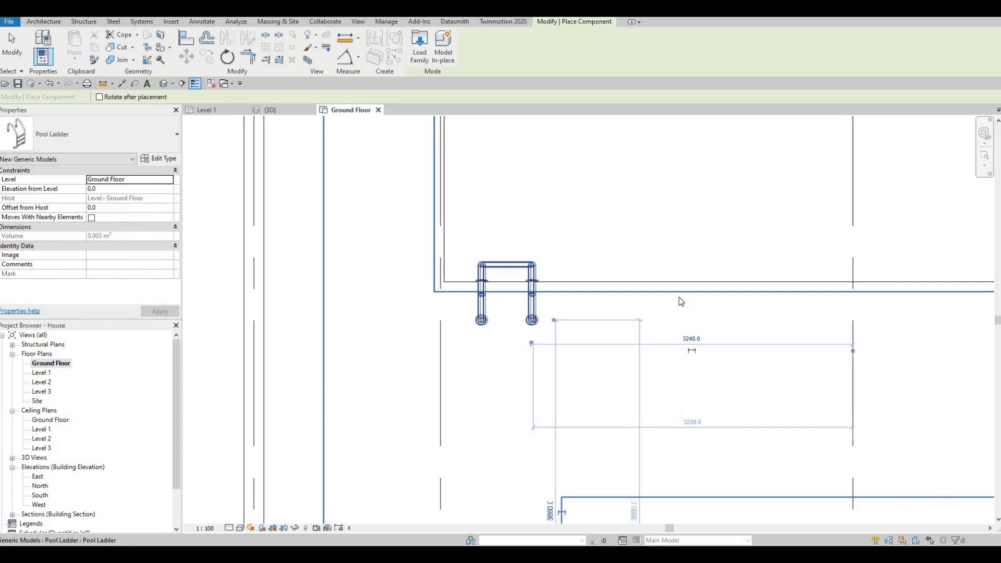
pyautogui.press('Escape')
pyautogui.press('Escape')
# Select the pool ladder and nudge it one increment up to sit at the pool edge.
pyautogui.moveTo(880, 246); pyautogui.dragTo(807, 239, button='middle')
pyautogui.scroll(-1, 850, 219)
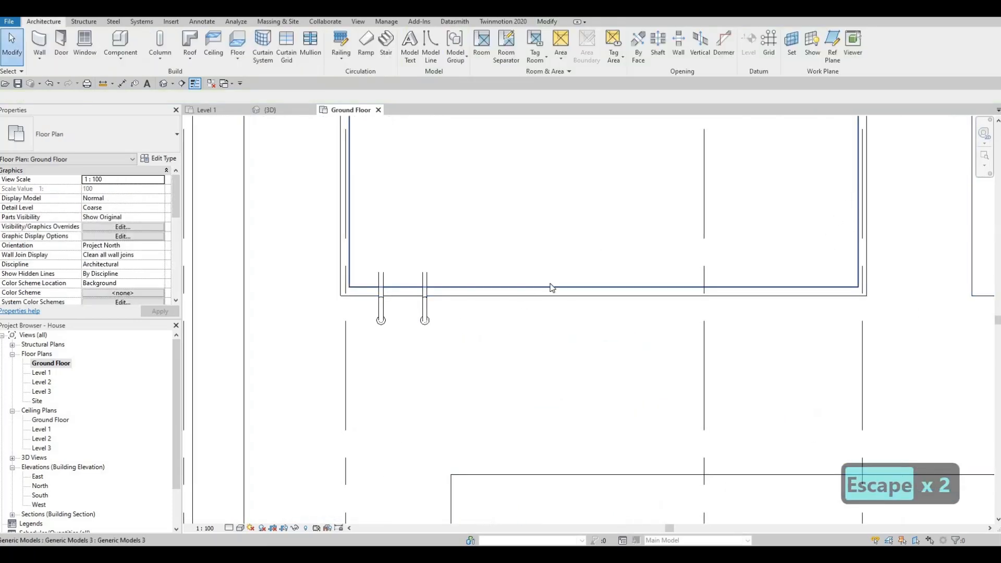
pyautogui.scroll(2, 413, 282)
pyautogui.press('Escape')
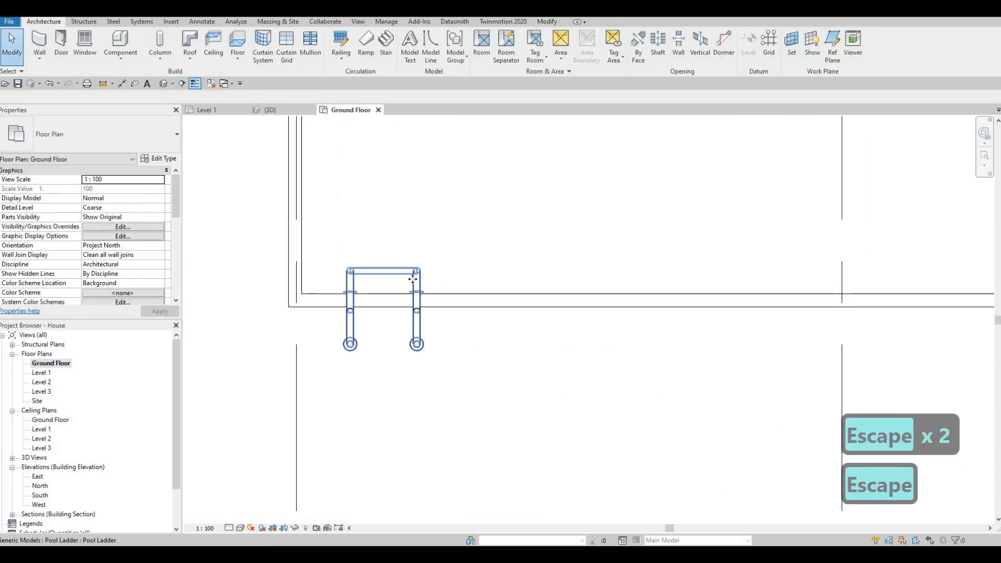
pyautogui.click(413, 279)
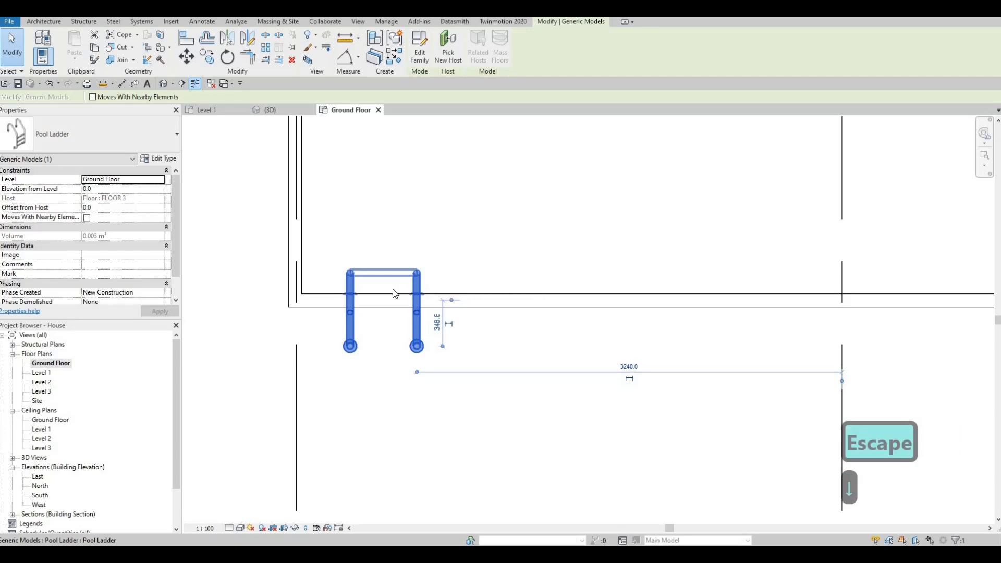
pyautogui.scroll(2, 458, 269)
pyautogui.scroll(2, 457, 269)
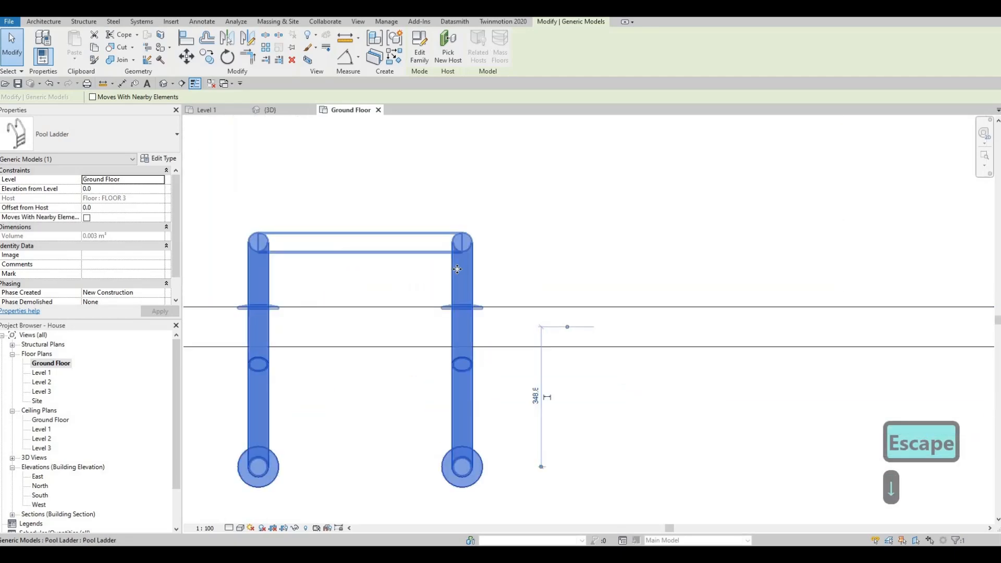
pyautogui.press('Up')
pyautogui.press('Up')
pyautogui.press('Down')
pyautogui.press('Escape')
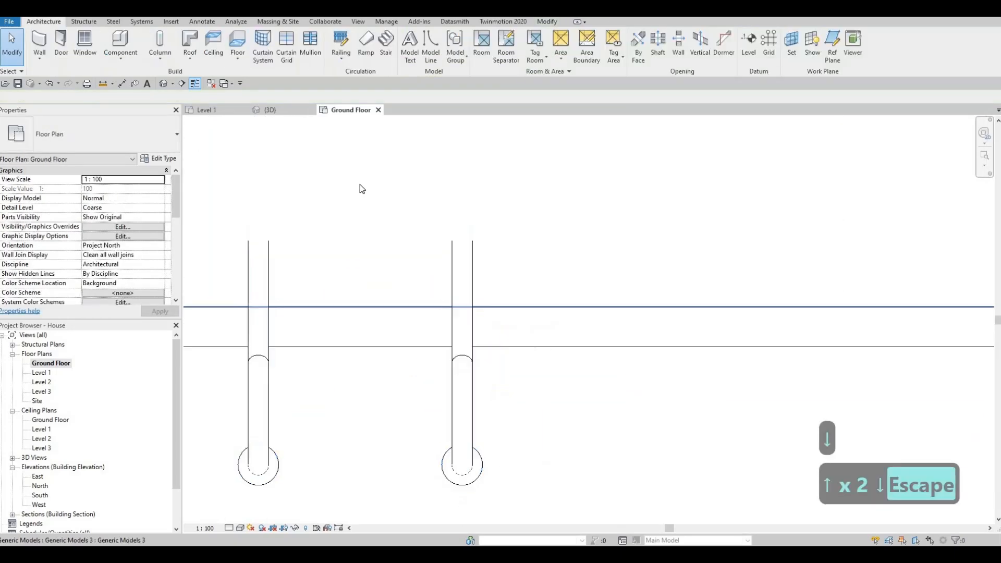
# Inspect the placed pool ladder in the 3D view.
pyautogui.scroll(-5, 452, 211)
pyautogui.click(276, 112)
pyautogui.press('Escape')
pyautogui.keyDown('shift'); pyautogui.moveTo(361, 348); pyautogui.dragTo(374, 330, button='middle'); pyautogui.keyUp('shift')
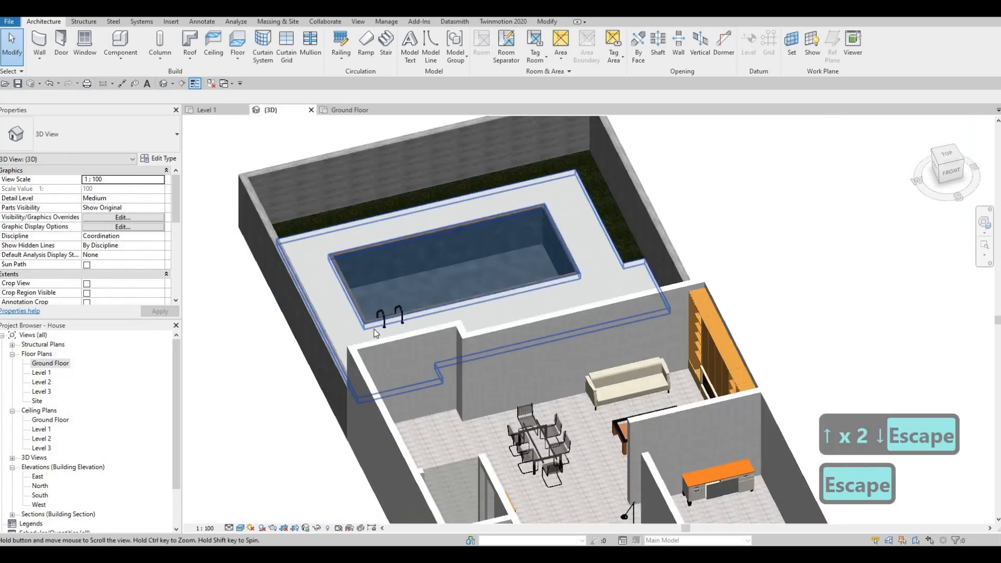
pyautogui.scroll(8, 374, 329)
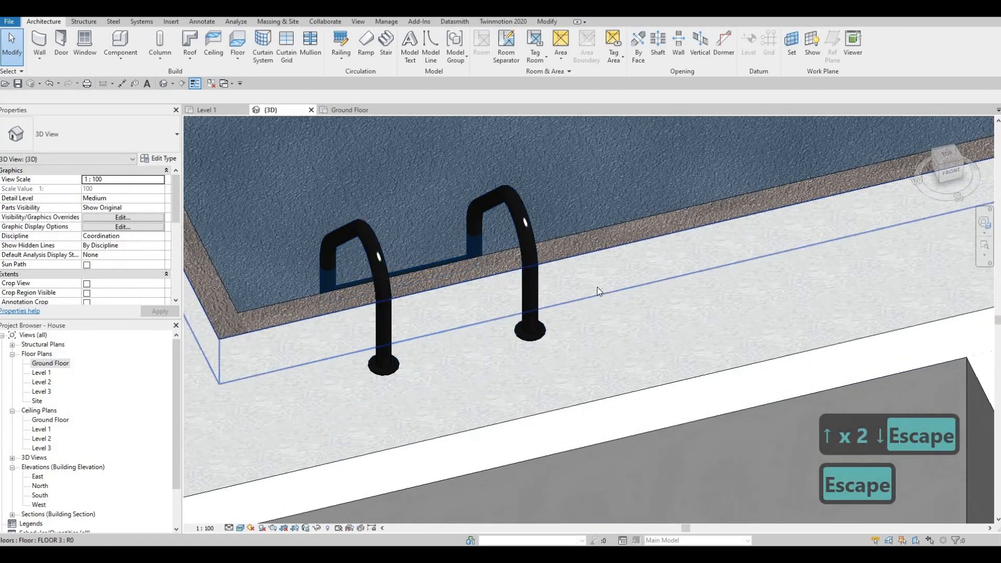
pyautogui.scroll(-8, 599, 291)
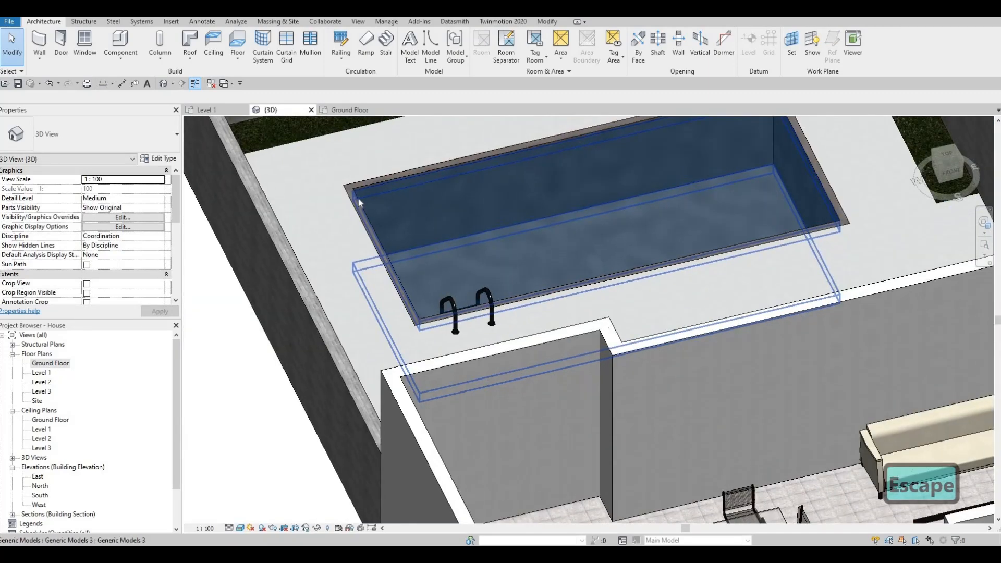
# Select the four pool walls and set their Top Offset to 20.
pyautogui.press('Escape')
pyautogui.scroll(3, 352, 193)
pyautogui.press('Tab')
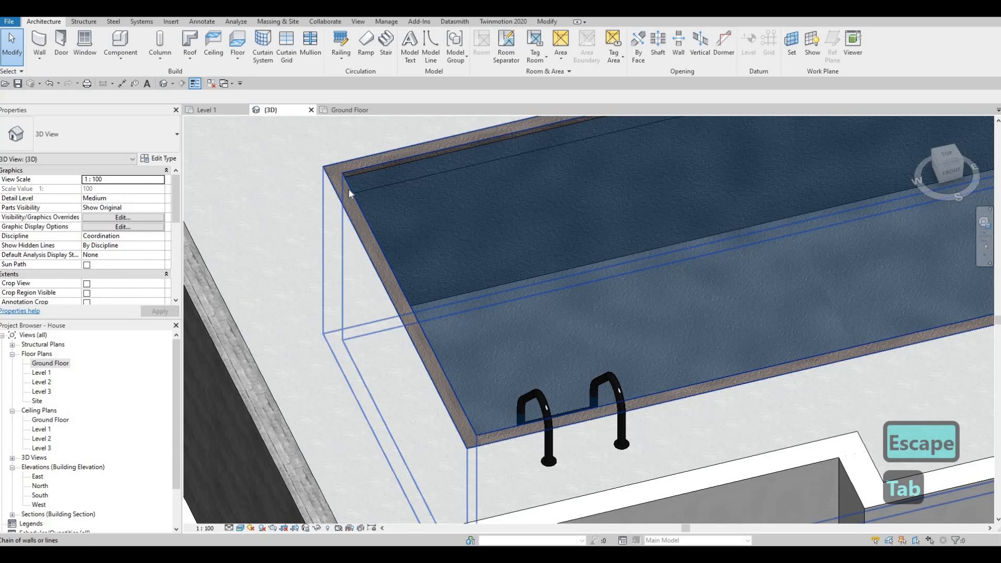
pyautogui.click(349, 190)
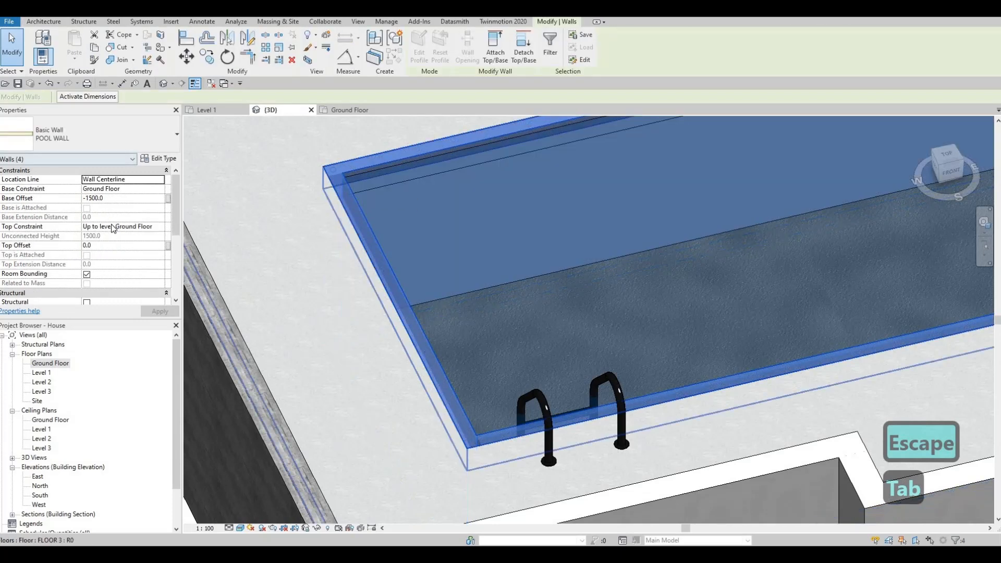
pyautogui.click(103, 245)
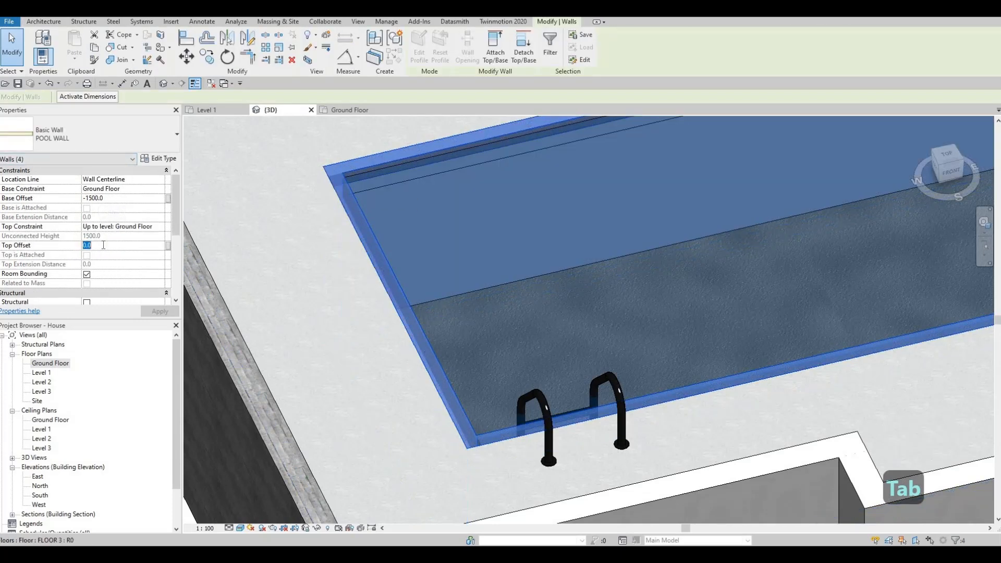
pyautogui.write('20')
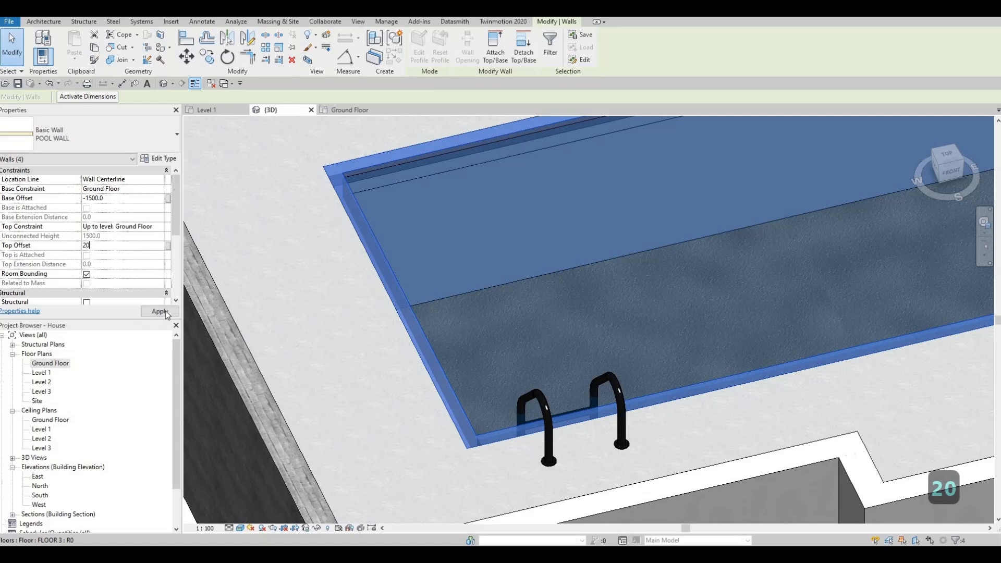
pyautogui.press('Escape')
pyautogui.press('Escape')
# Orbit and zoom the 3D view to examine the raised pool wall edges around the water.
pyautogui.scroll(-1, 632, 383)
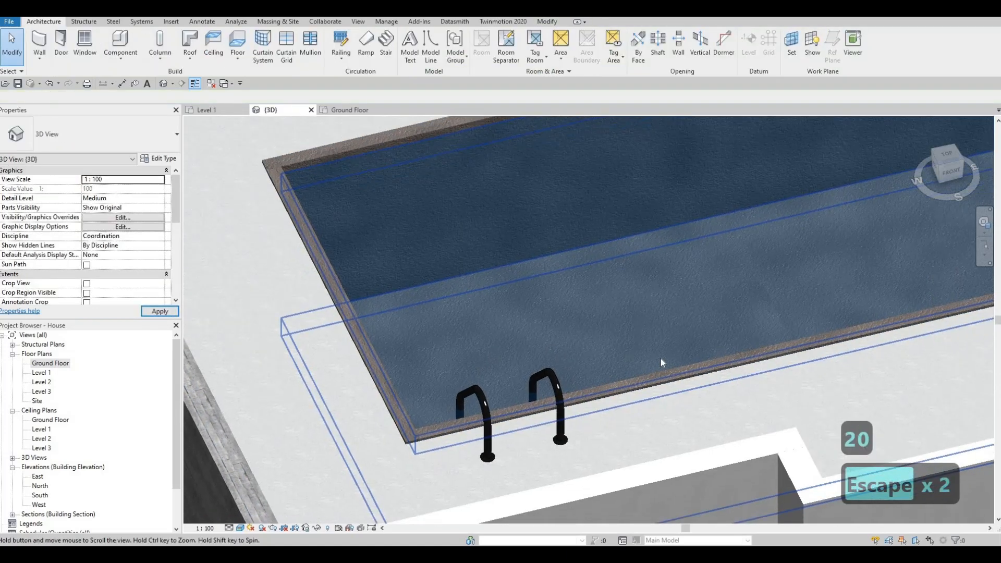
pyautogui.scroll(-1, 841, 297)
pyautogui.moveTo(960, 256); pyautogui.dragTo(832, 272, button='middle')
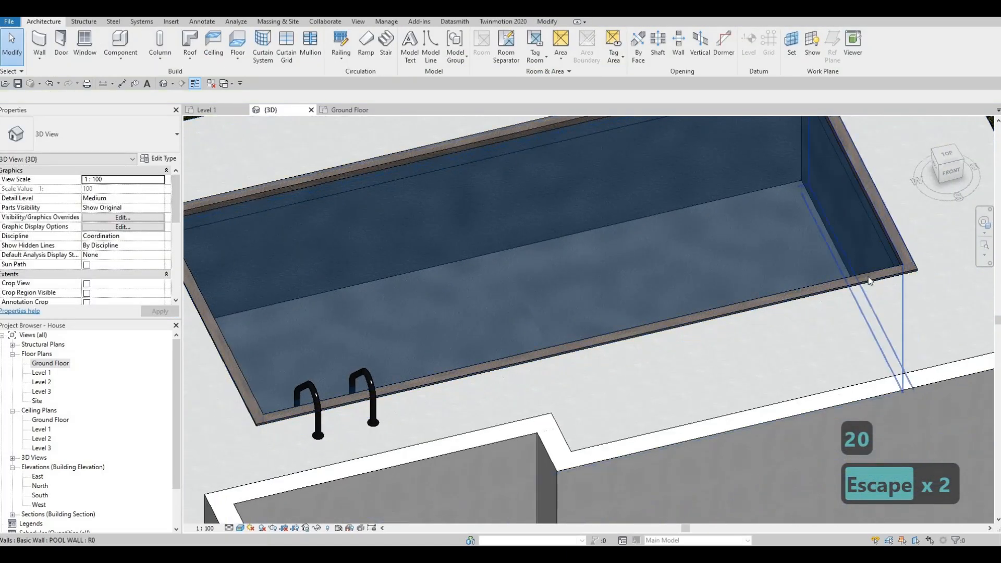
pyautogui.moveTo(542, 210); pyautogui.dragTo(522, 261, button='middle')
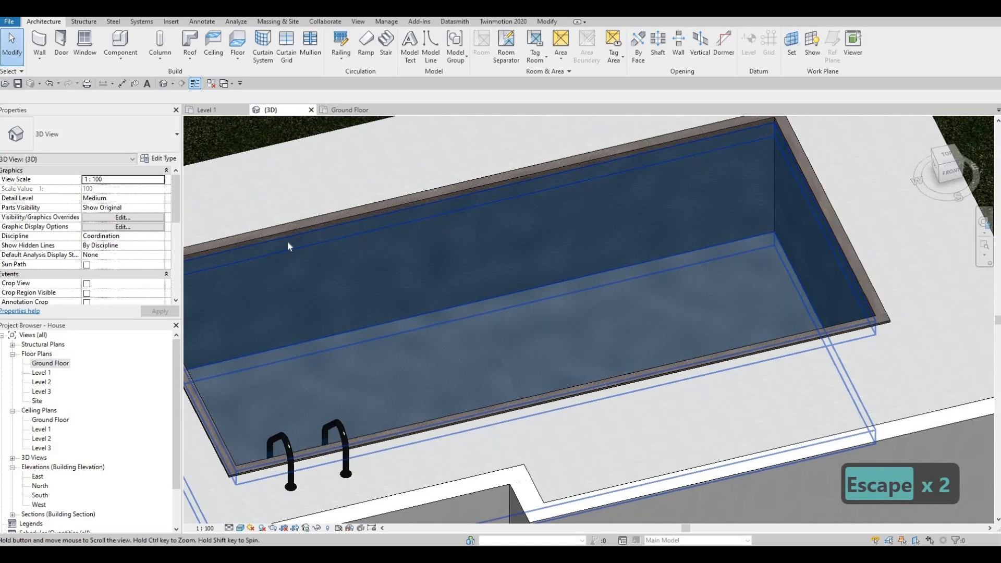
pyautogui.moveTo(286, 241); pyautogui.dragTo(399, 237, button='middle')
pyautogui.scroll(-1, 262, 246)
pyautogui.scroll(5, 282, 258)
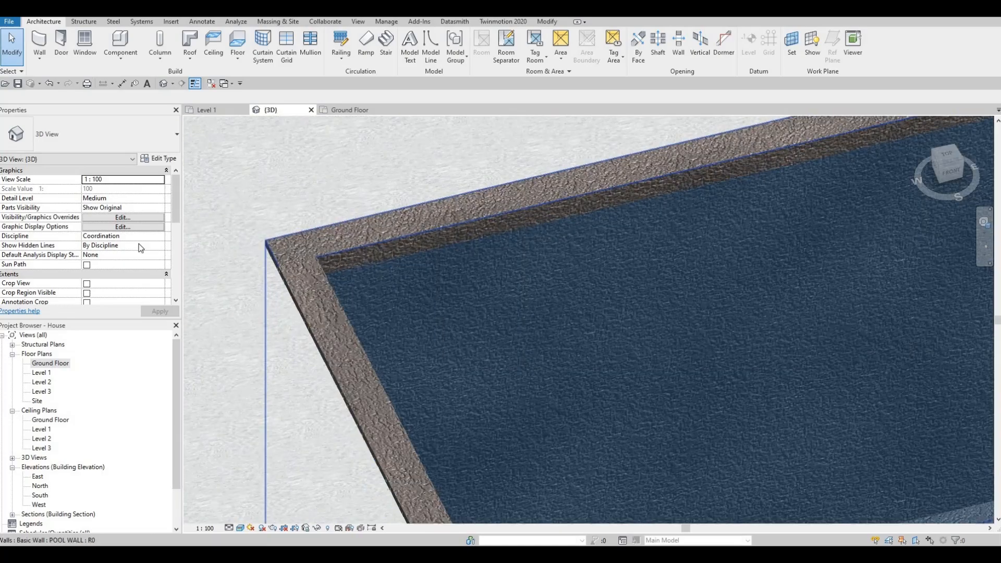
pyautogui.scroll(-4, 322, 278)
pyautogui.press('Escape')
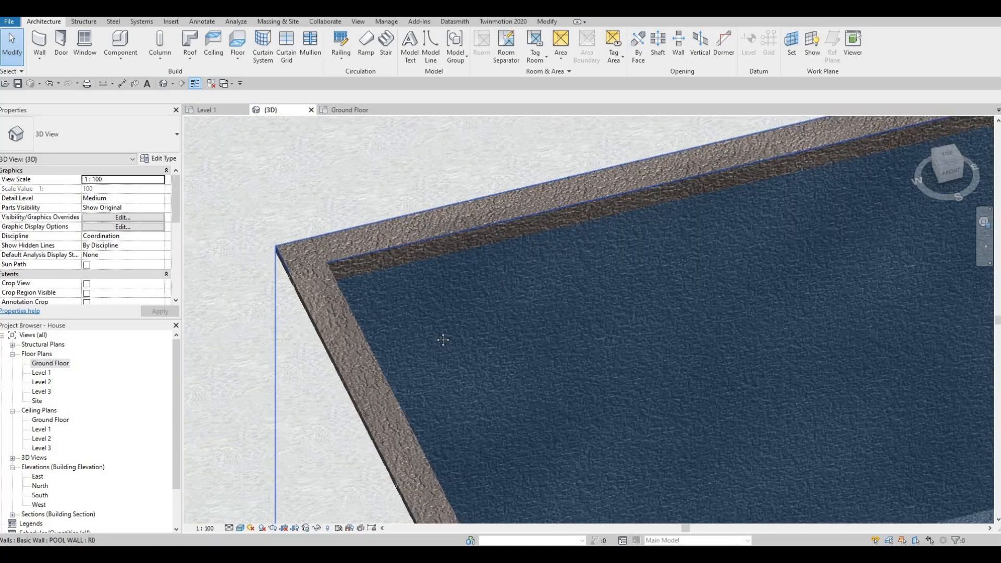
pyautogui.scroll(-5, 488, 340)
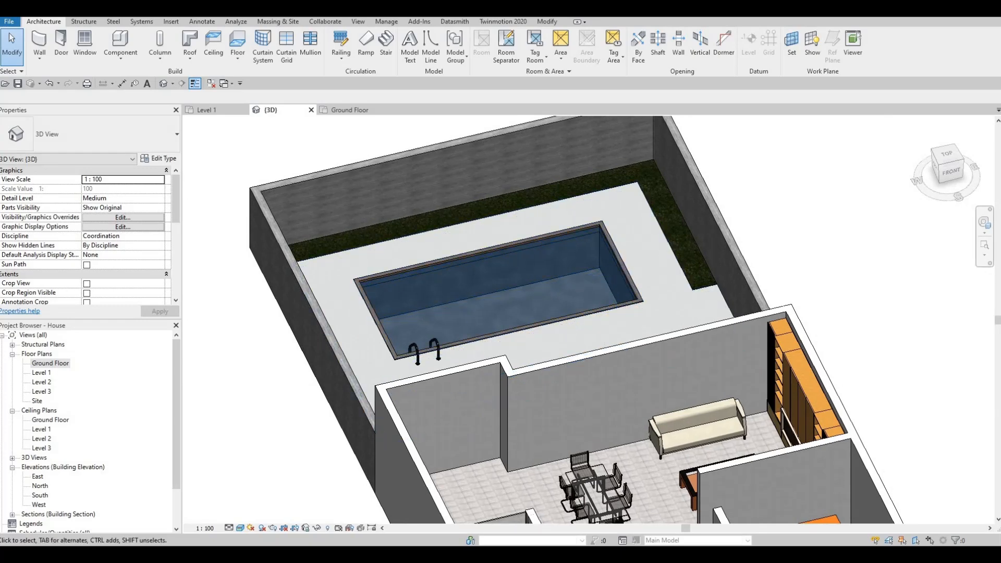
pyautogui.hotkey('alt', 'Tab')
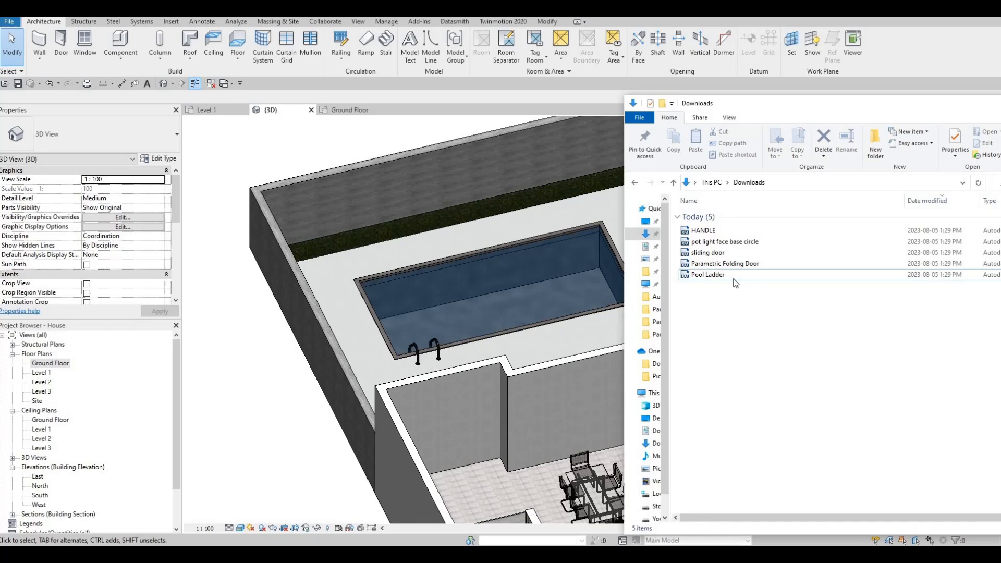
pyautogui.click(709, 276)
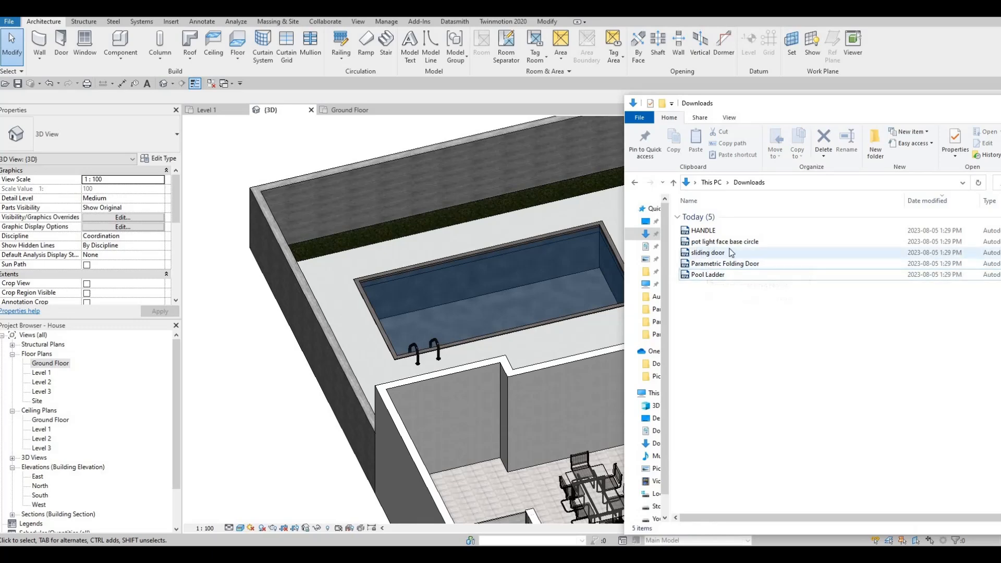
pyautogui.click(694, 263)
# Load the Parametric Folding Door family from Downloads and place it on the wall behind the wooden deck.
pyautogui.click(548, 292)
pyautogui.moveTo(364, 281); pyautogui.dragTo(193, 305, button='middle')
pyautogui.scroll(-2, 302, 291)
pyautogui.keyDown('shift'); pyautogui.moveTo(731, 319); pyautogui.dragTo(543, 334, button='middle'); pyautogui.keyUp('shift')
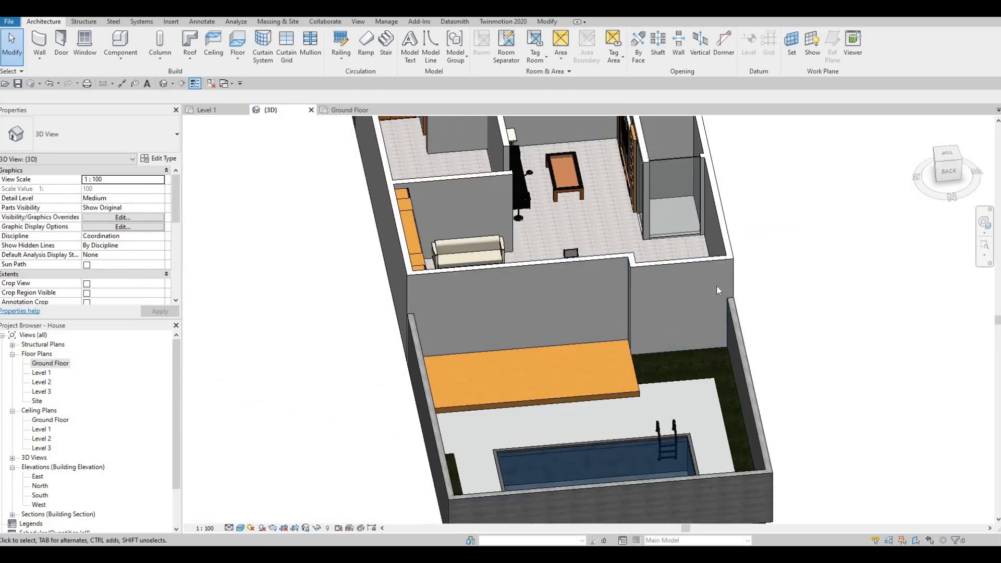
pyautogui.hotkey('alt', 'Tab')
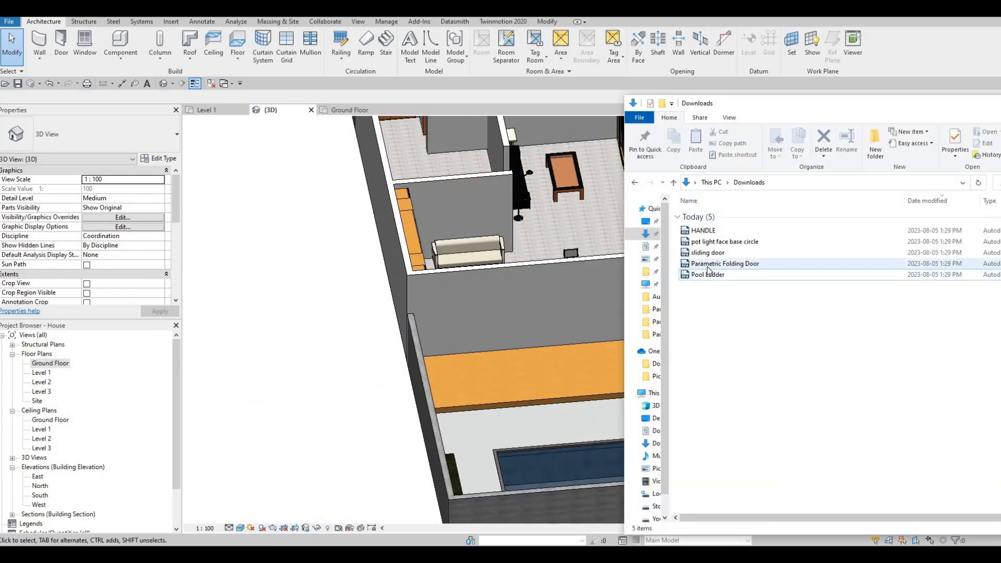
pyautogui.click(717, 255)
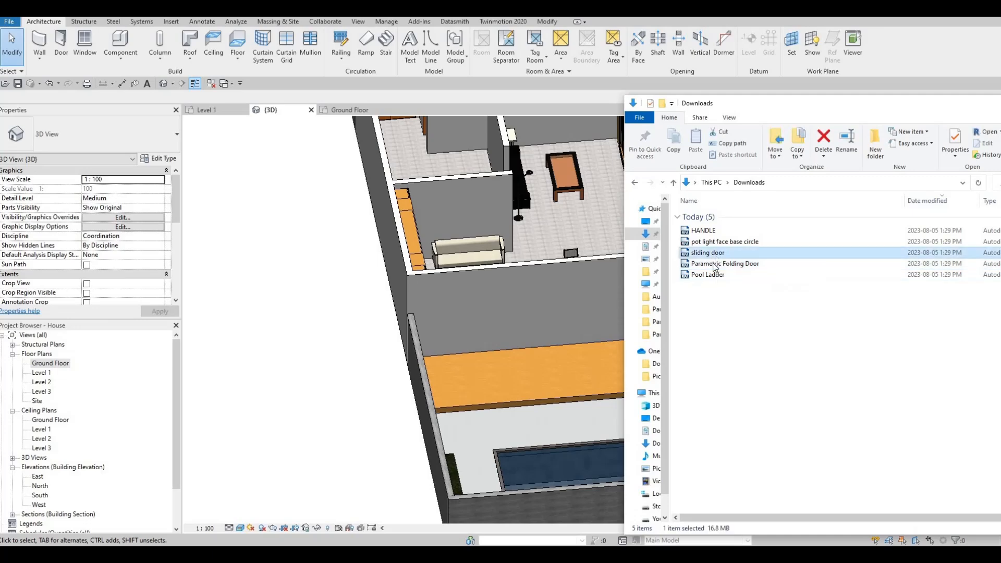
pyautogui.click(723, 265)
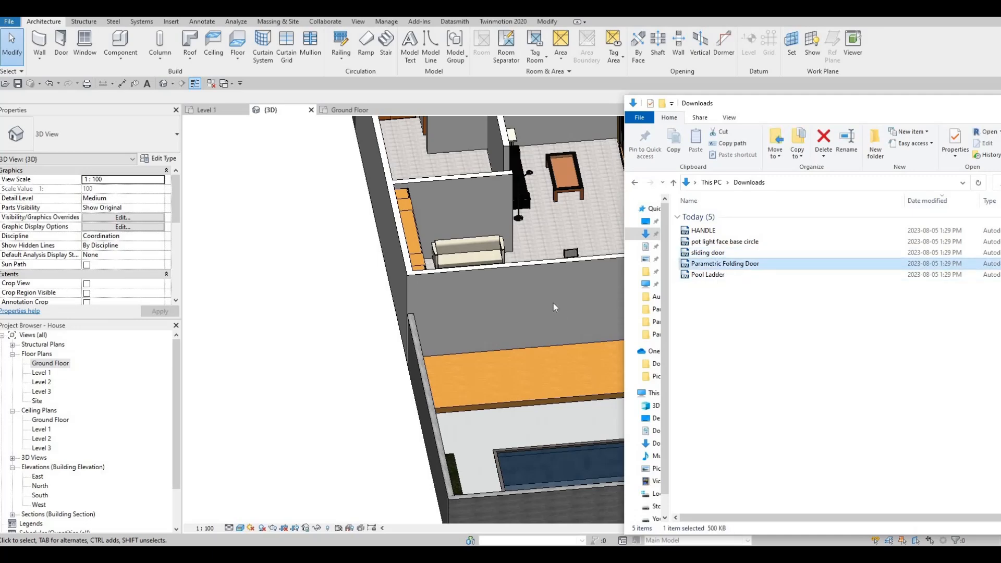
pyautogui.moveTo(554, 301); pyautogui.dragTo(433, 284)
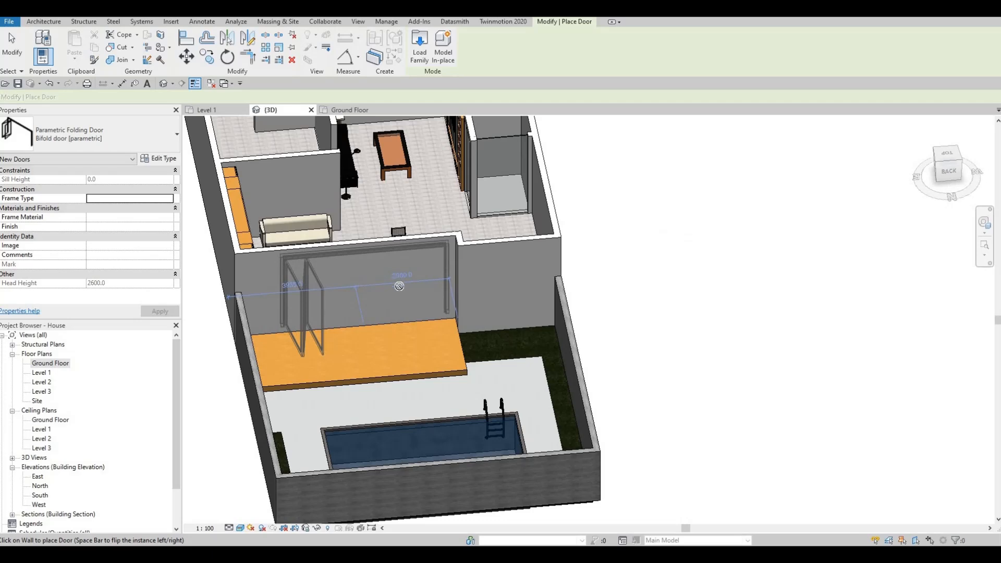
pyautogui.click(373, 284)
pyautogui.press('Escape')
pyautogui.press('Escape')
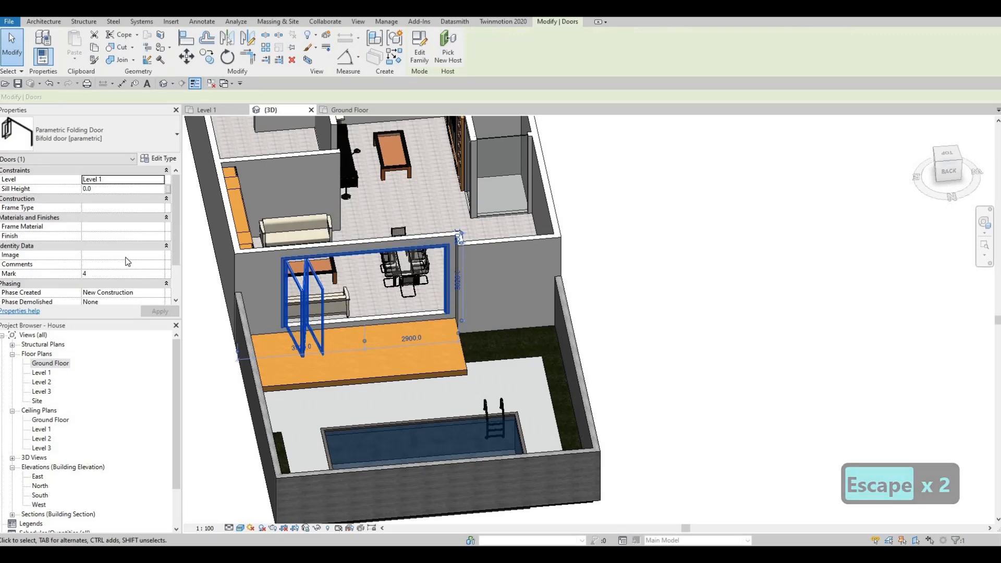
# Set the folding door's Head Height to 2000.
pyautogui.scroll(-2, 127, 261)
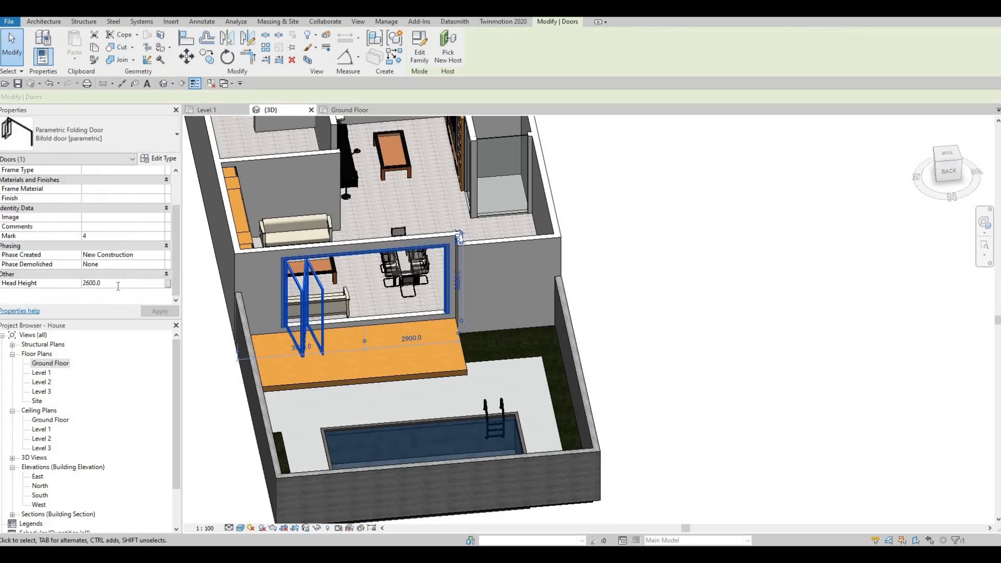
pyautogui.click(118, 284)
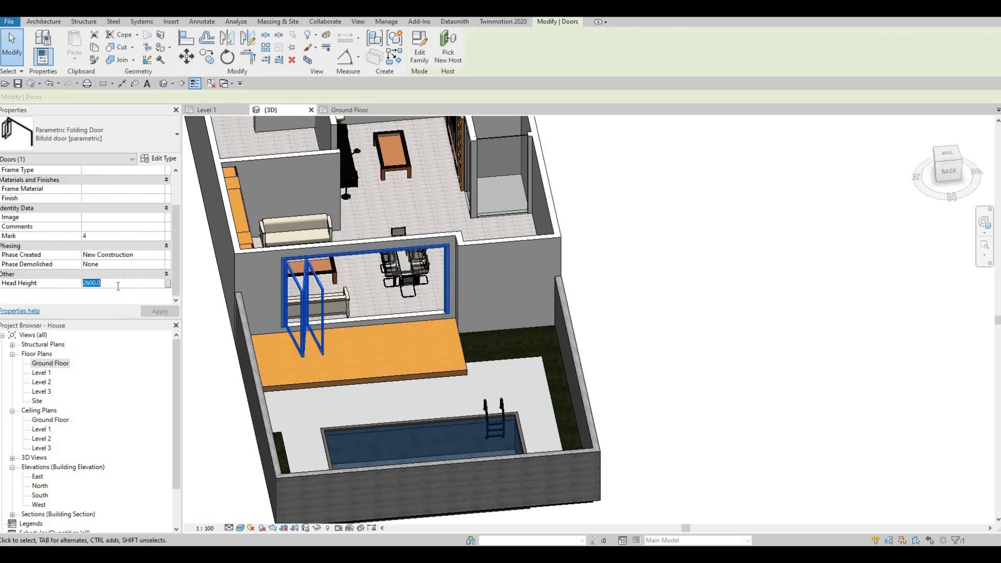
pyautogui.write('2000')
pyautogui.click(159, 311)
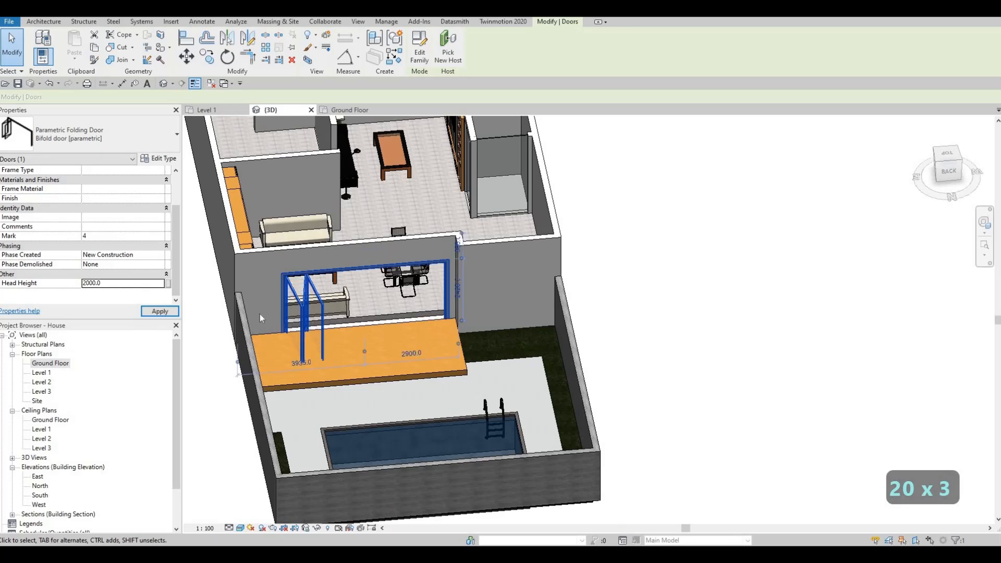
pyautogui.press('Escape')
pyautogui.press('Escape')
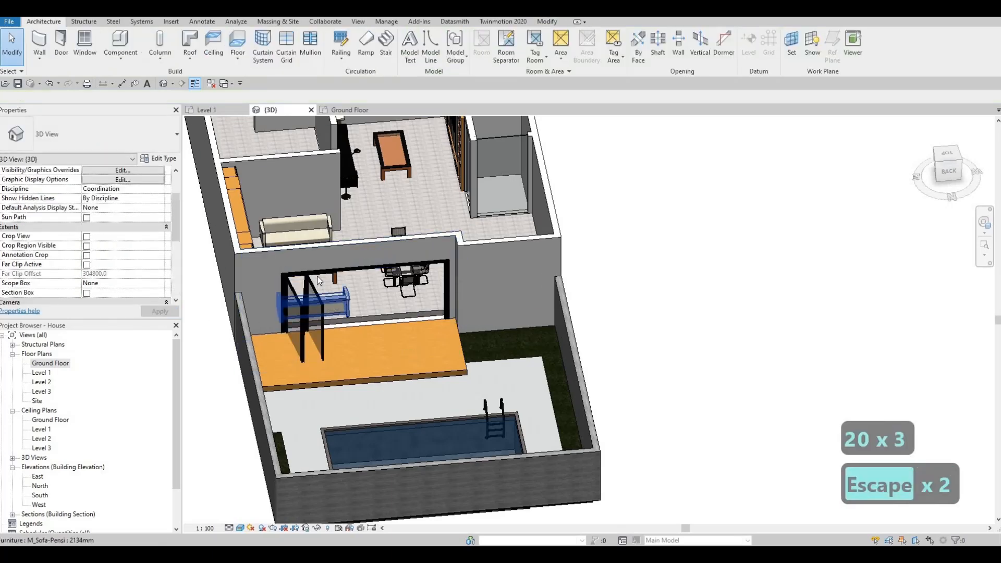
# Select the folding door again and set its Sill Height to 0.
pyautogui.click(318, 282)
pyautogui.scroll(2, 104, 206)
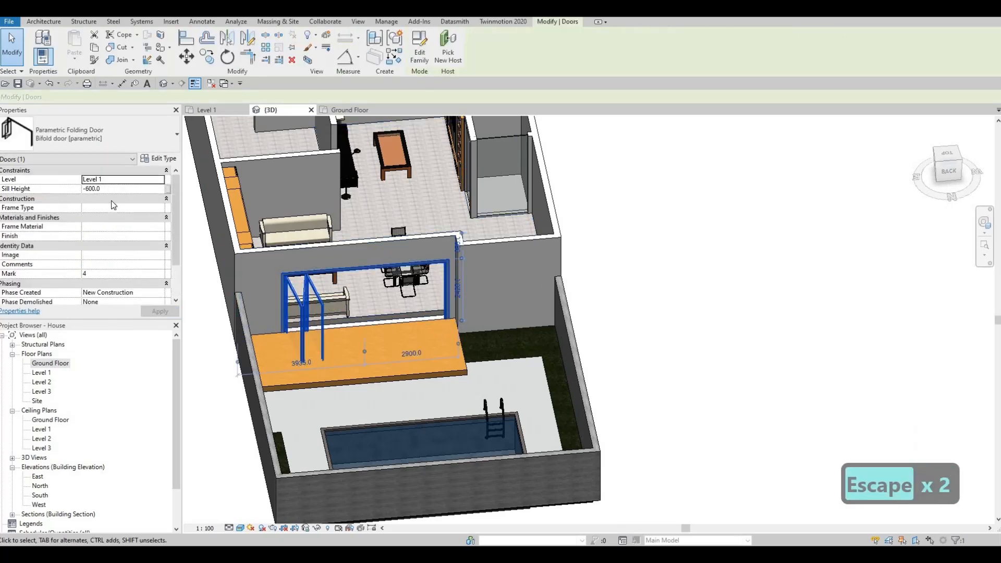
pyautogui.click(119, 189)
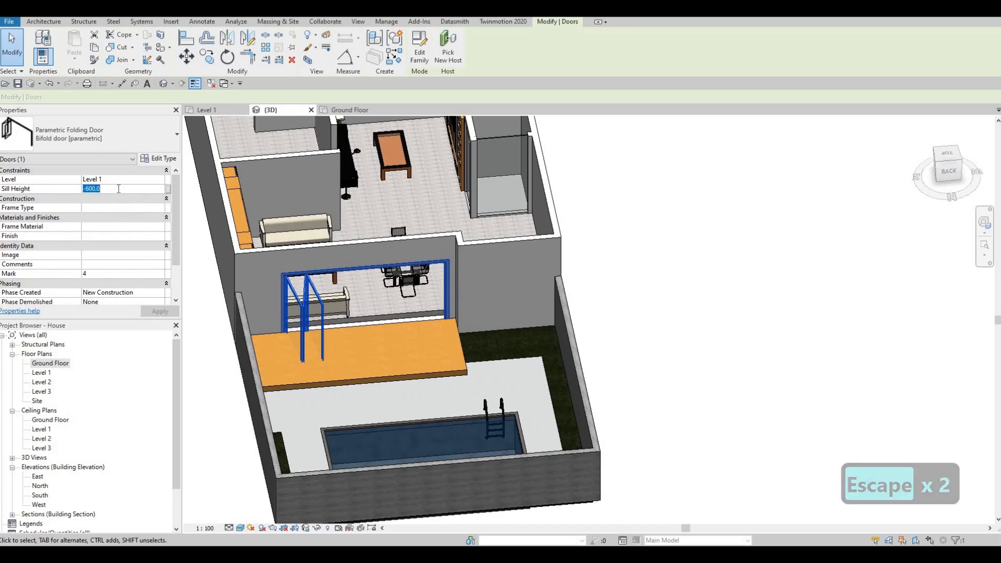
pyautogui.write('0')
pyautogui.press('Return')
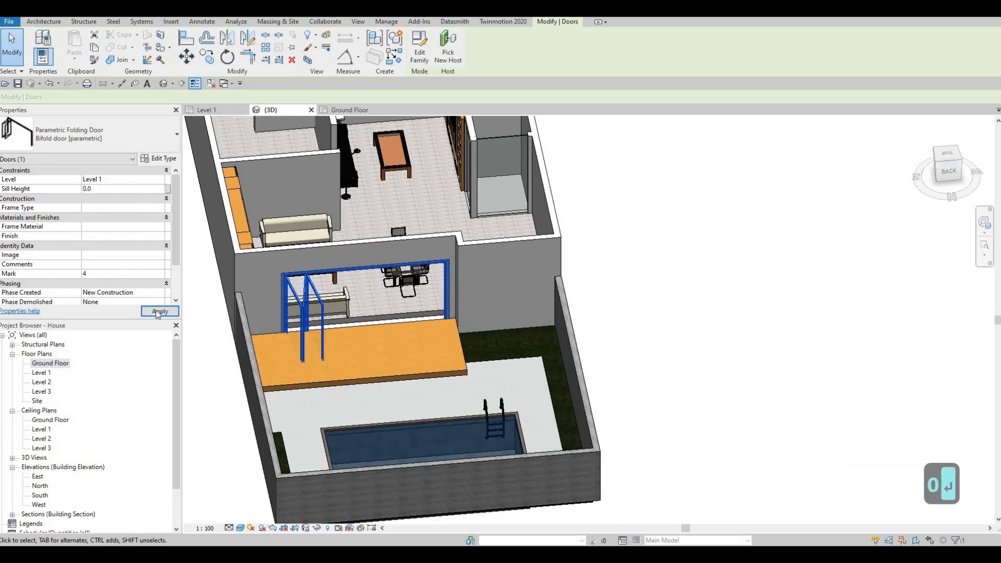
pyautogui.click(159, 312)
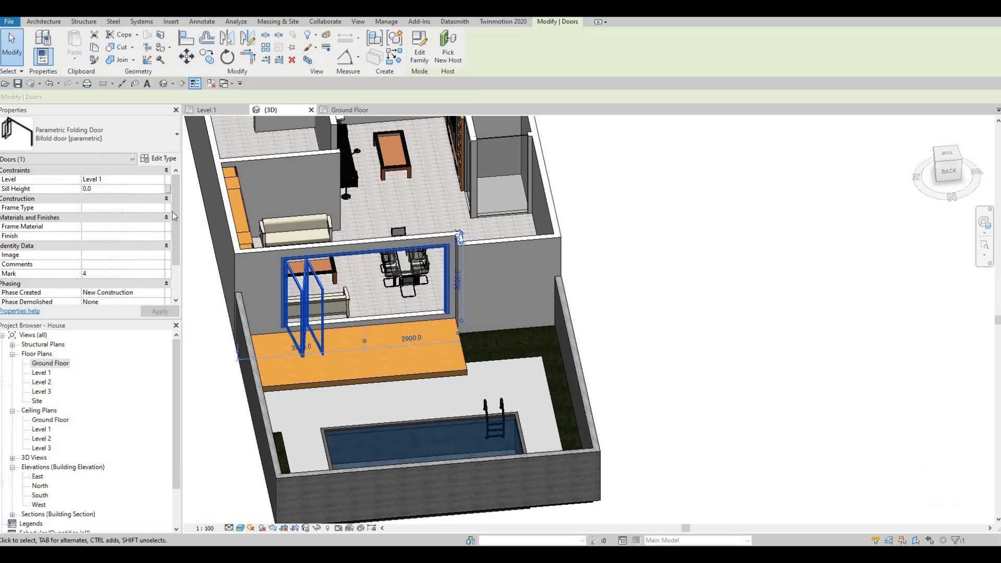
# Edit the folding door's type properties and set its Height to 2000.
pyautogui.scroll(-2, 115, 261)
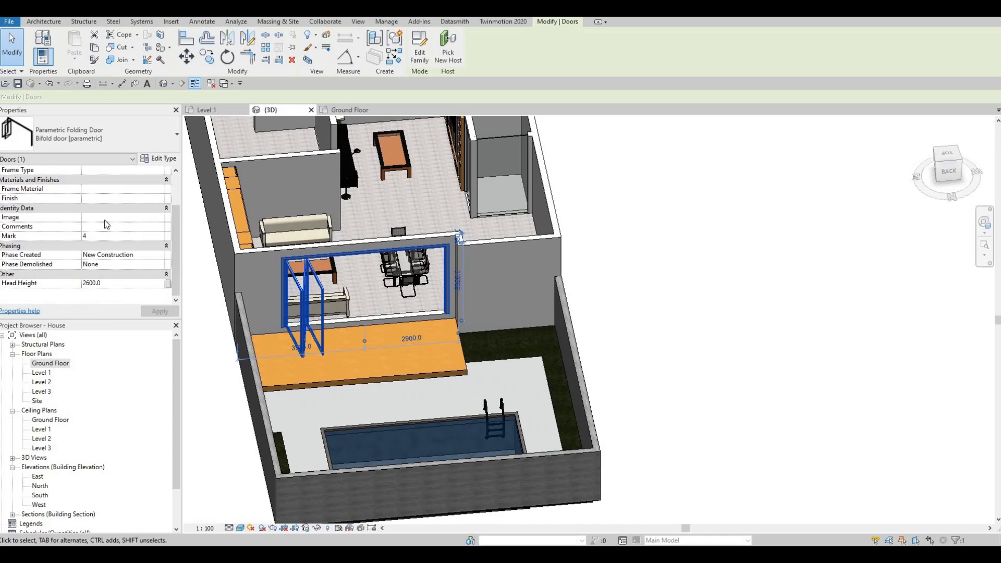
pyautogui.click(155, 159)
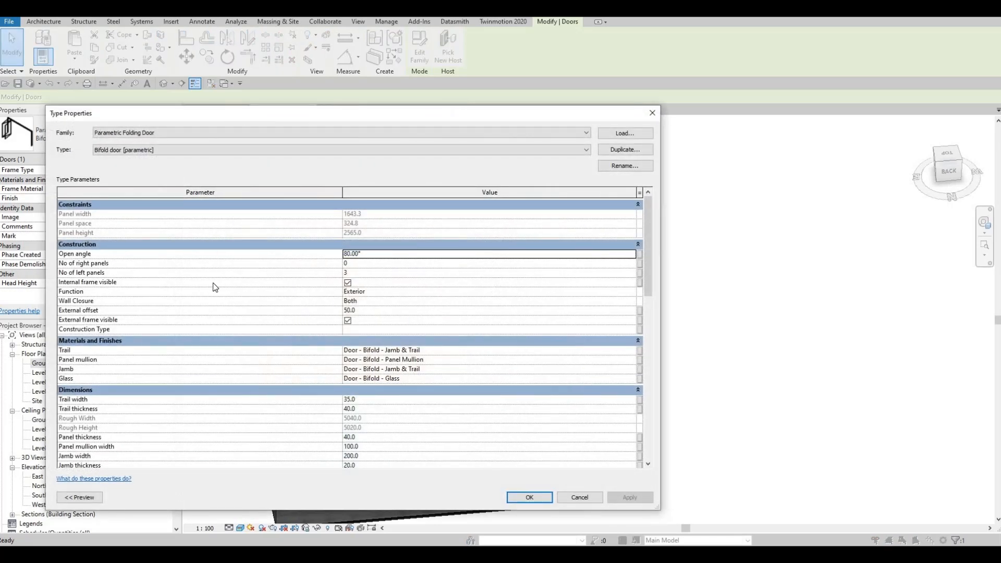
pyautogui.moveTo(397, 115); pyautogui.dragTo(406, 116)
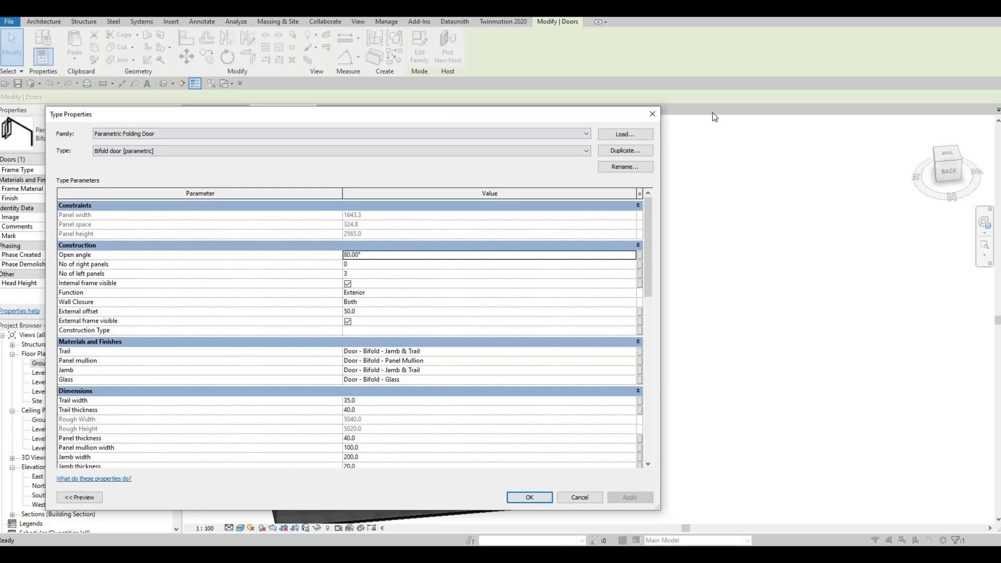
pyautogui.moveTo(805, 97); pyautogui.dragTo(806, 98)
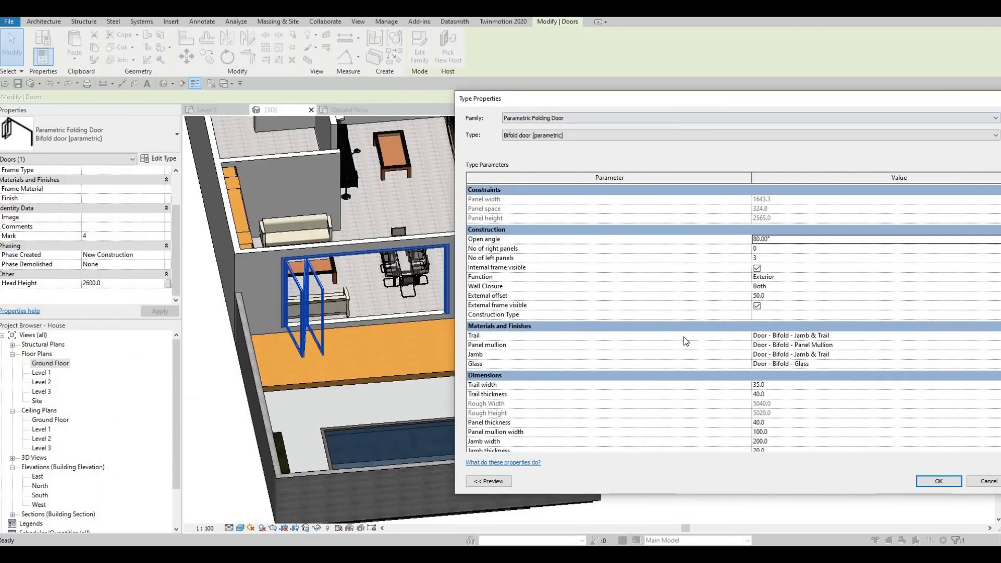
pyautogui.scroll(-3, 769, 433)
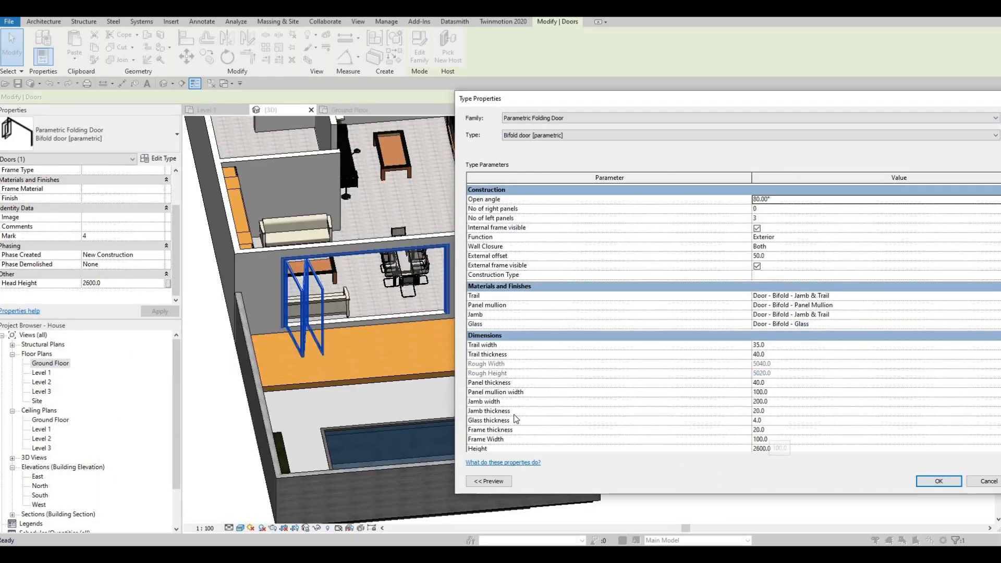
pyautogui.click(789, 416)
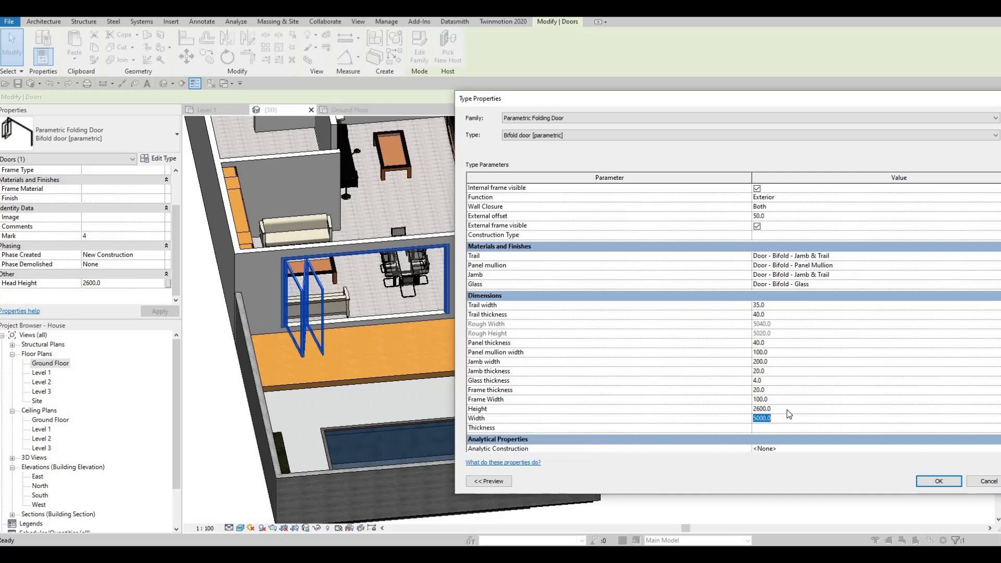
pyautogui.write('200')
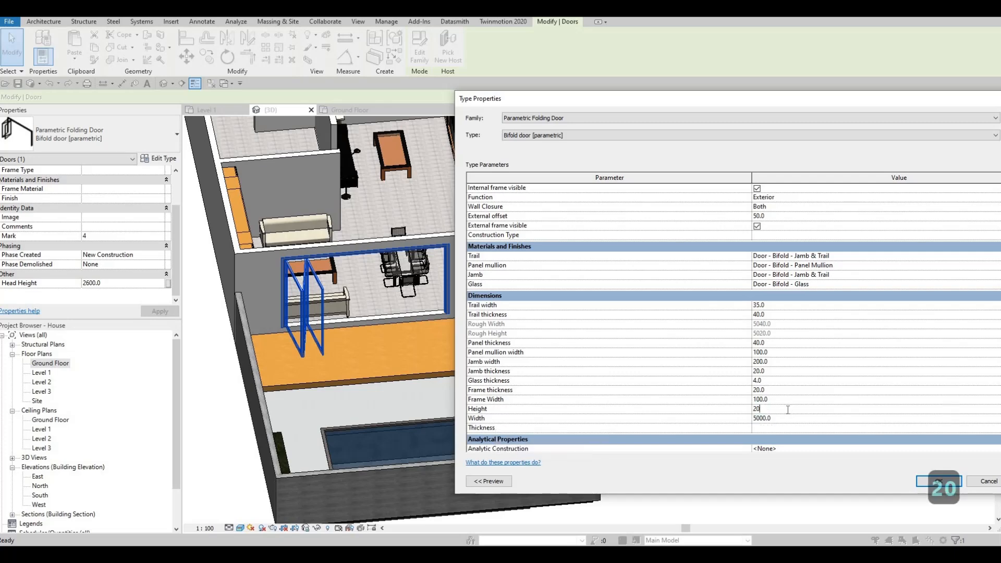
pyautogui.click(938, 481)
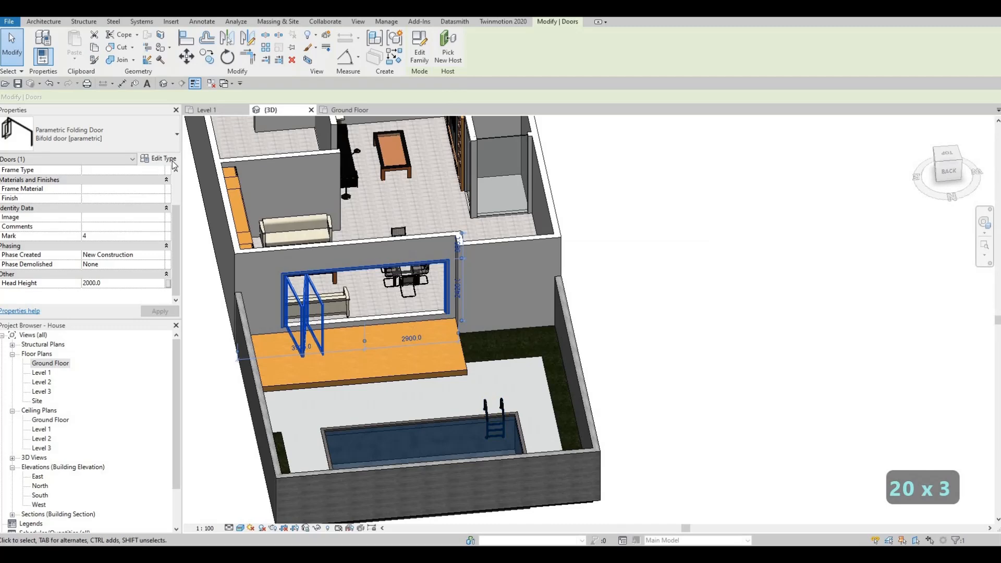
# Set the folding door type's Width to 4000 and No of left panels to 6.
pyautogui.scroll(-3, 705, 424)
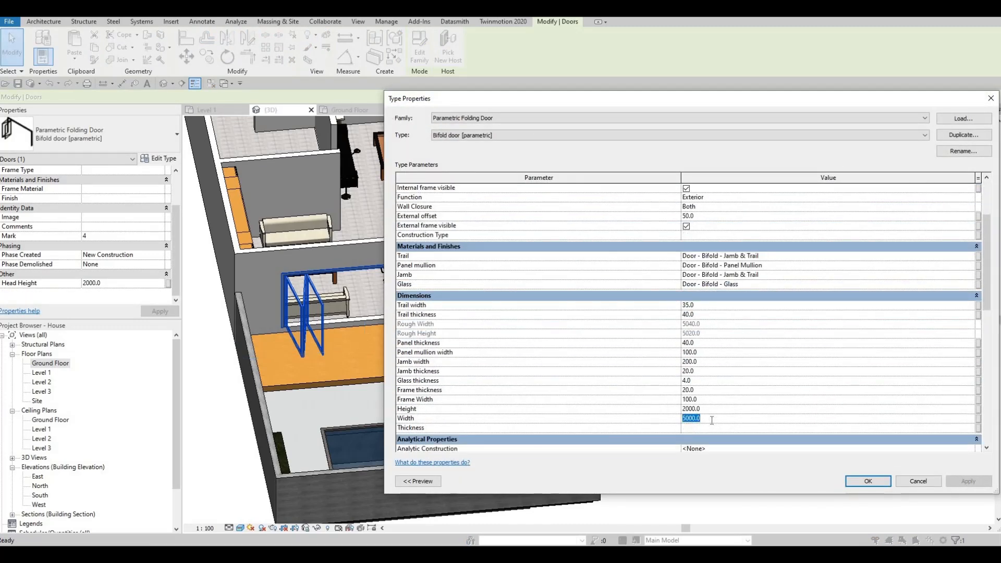
pyautogui.write('400')
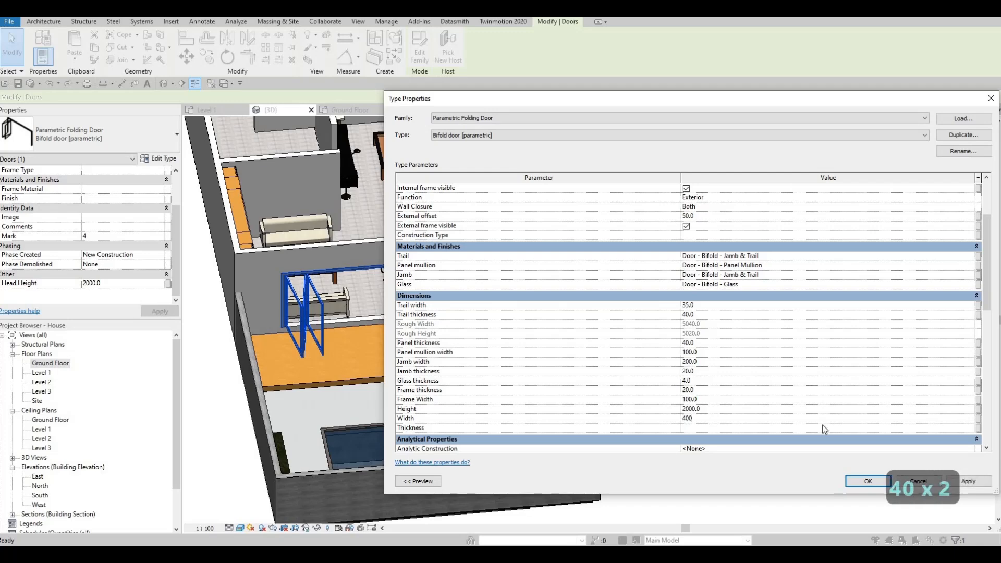
pyautogui.write('0')
pyautogui.click(967, 481)
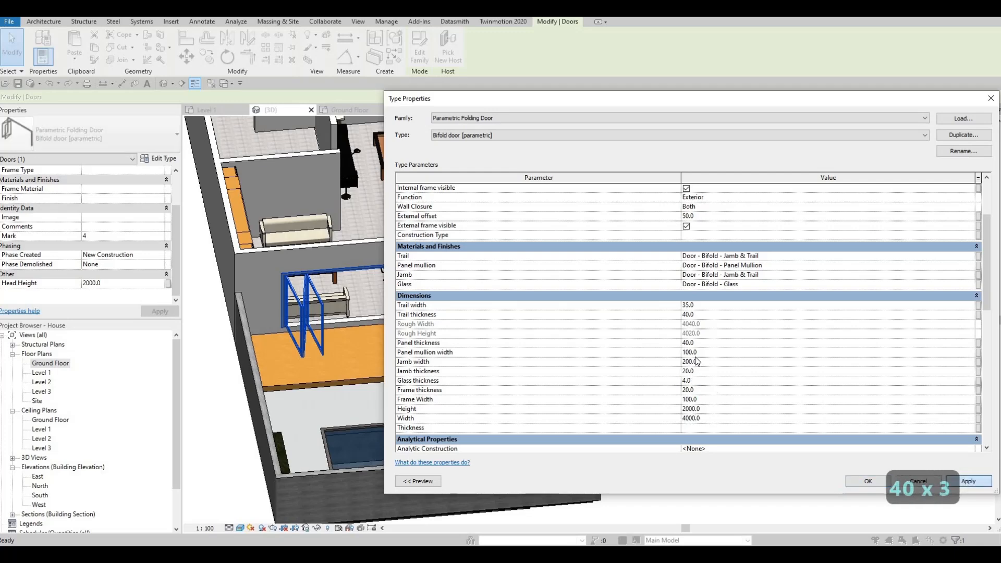
pyautogui.scroll(3, 685, 332)
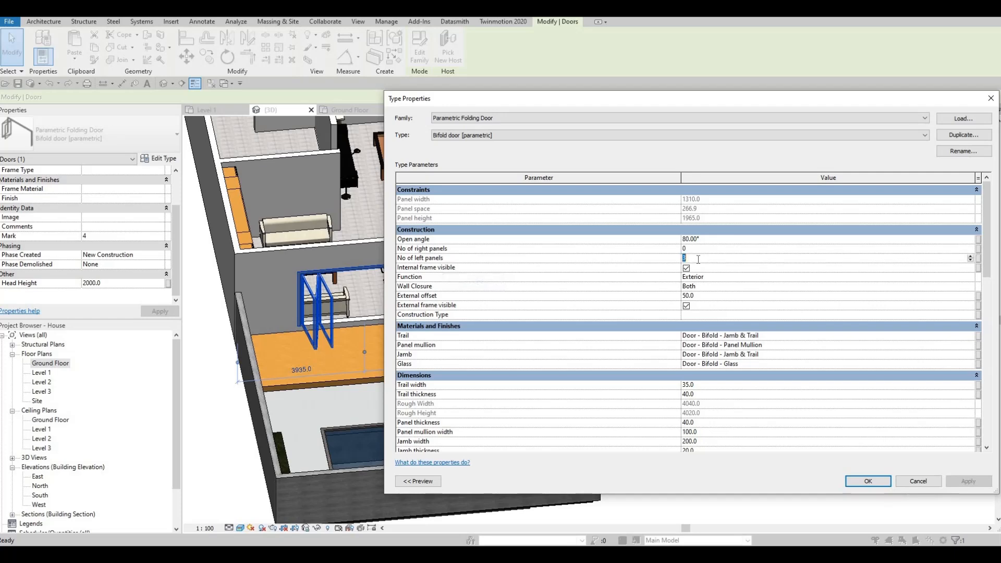
pyautogui.write('6')
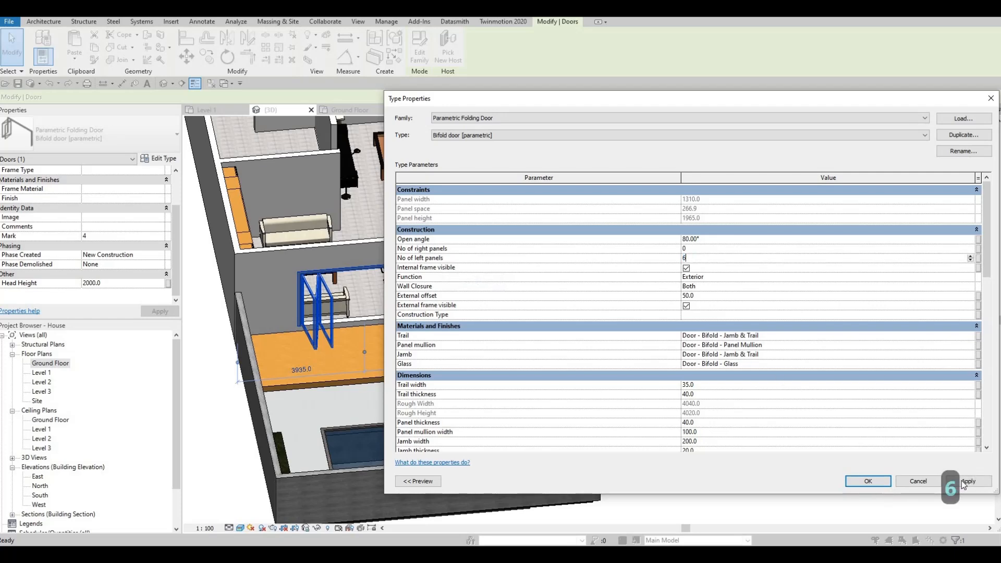
pyautogui.click(965, 481)
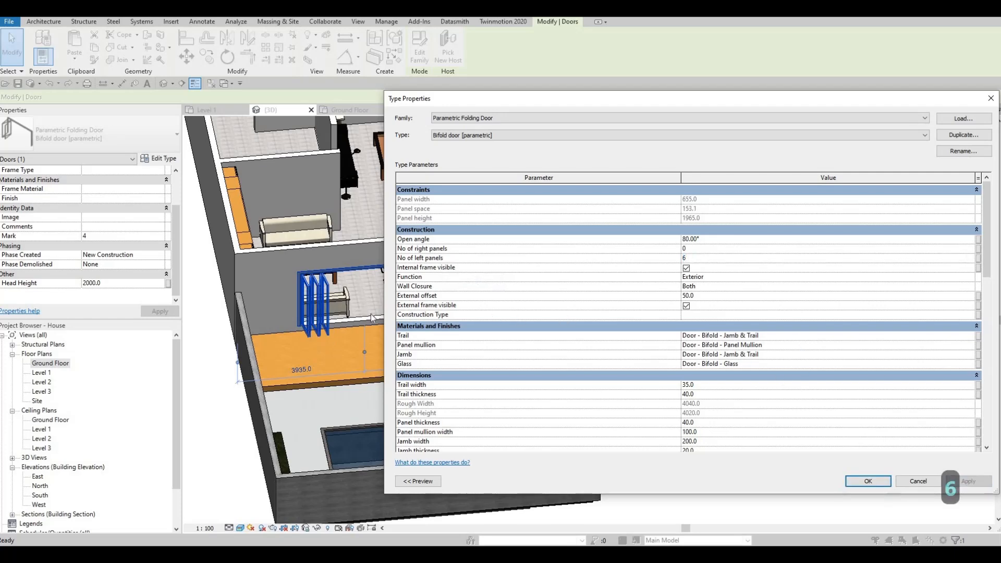
pyautogui.scroll(-5, 738, 415)
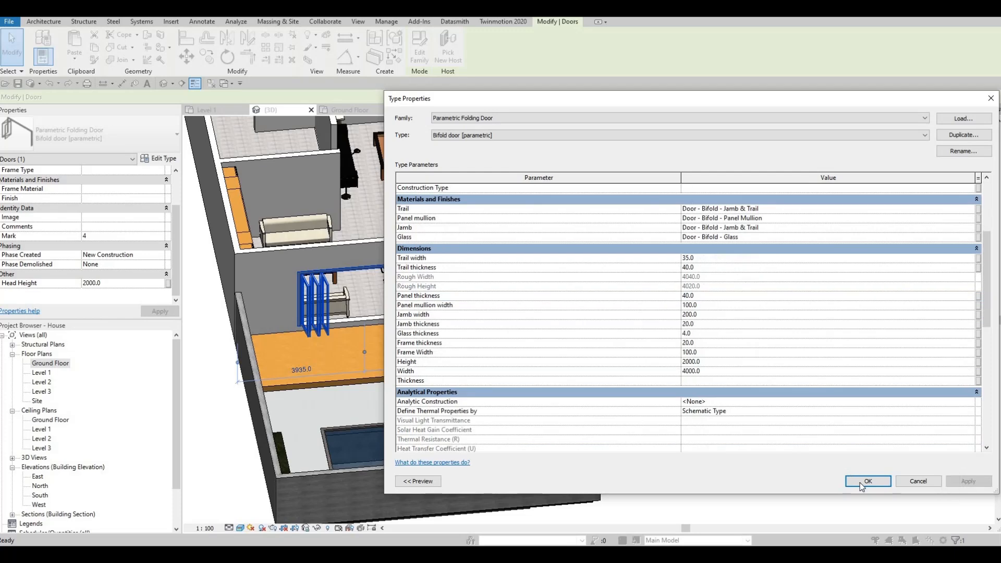
pyautogui.click(861, 481)
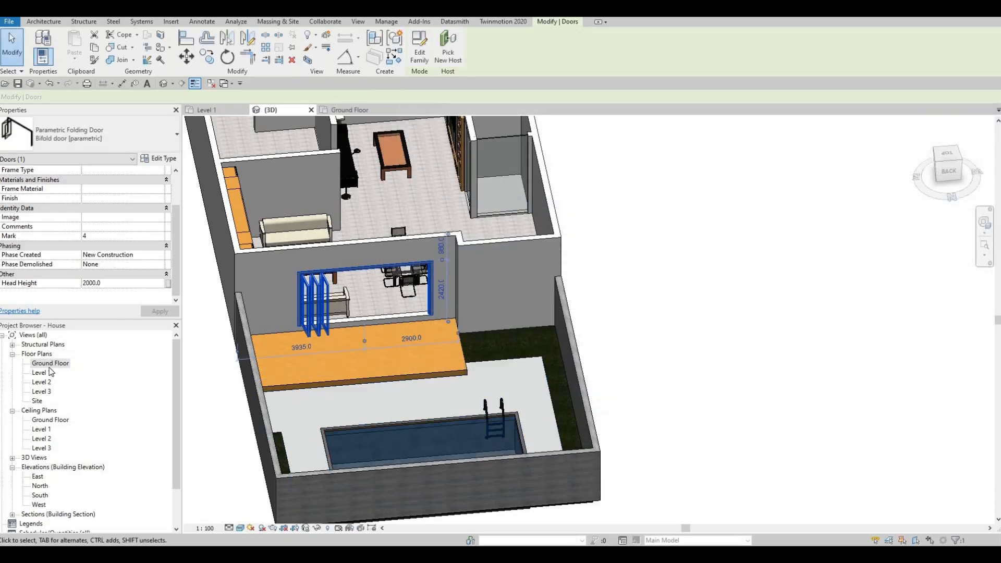
# Move the folding door along its wall in the Level 1 plan toward the opening's left end.
pyautogui.click(207, 110)
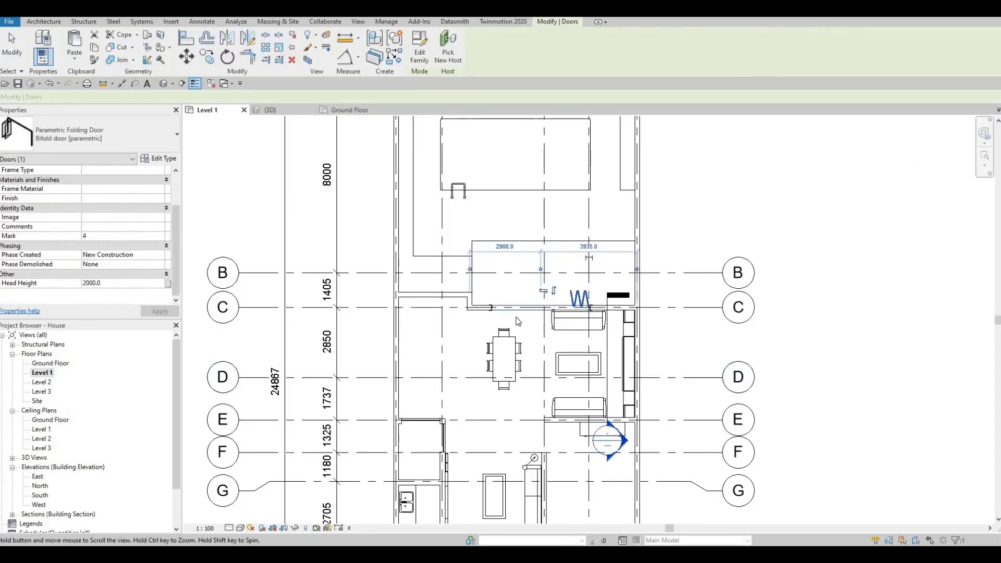
pyautogui.moveTo(516, 320); pyautogui.dragTo(523, 356, button='middle')
pyautogui.scroll(5, 511, 329)
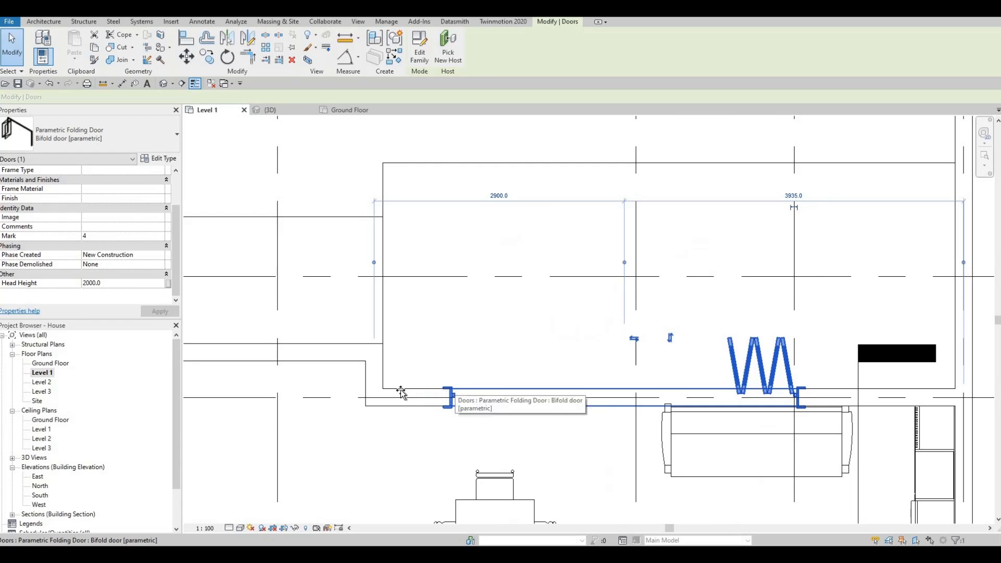
pyautogui.moveTo(402, 395); pyautogui.dragTo(412, 394)
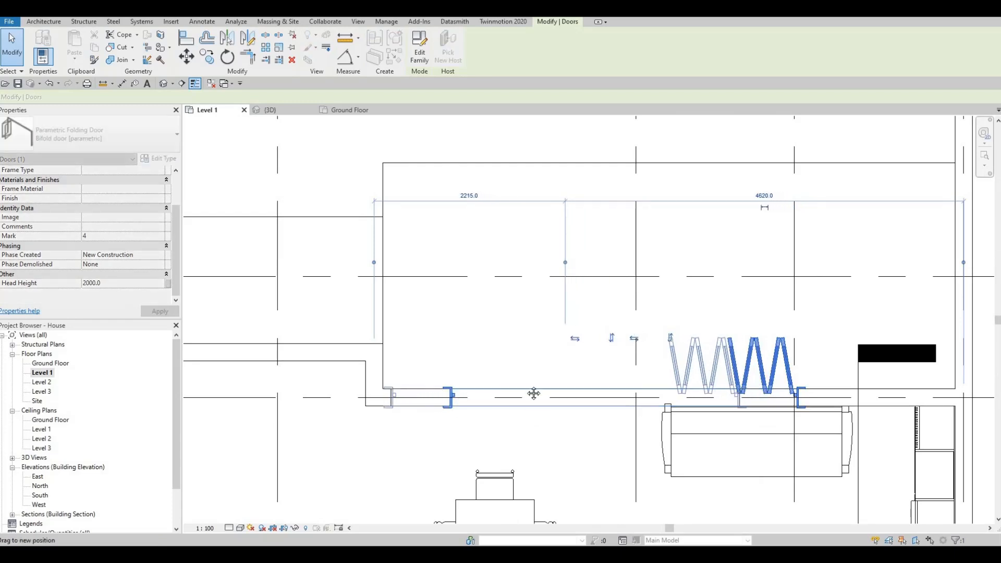
pyautogui.press('Escape')
pyautogui.moveTo(570, 358); pyautogui.dragTo(585, 311, button='middle')
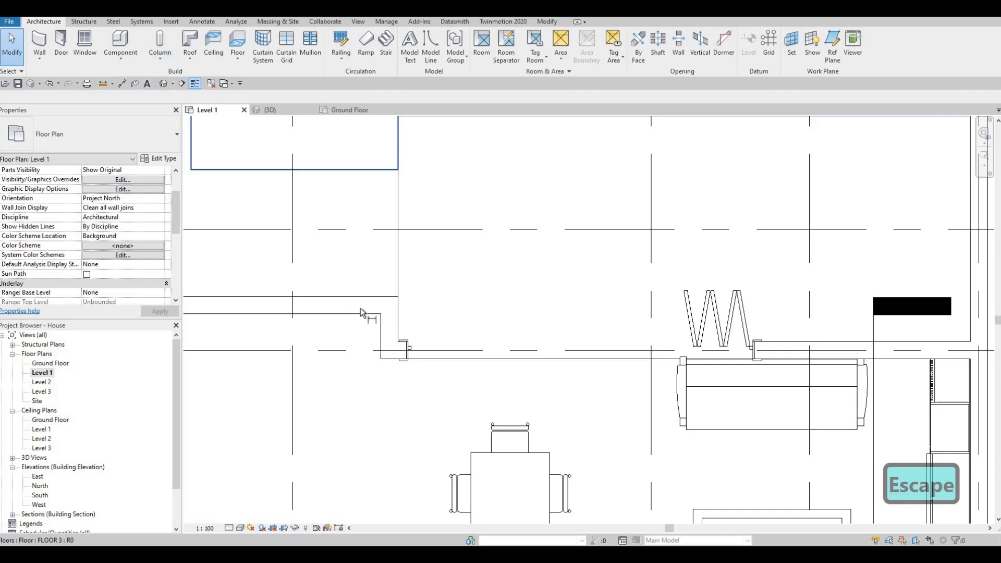
# Measure the distance from the opening's left end to the folding door with an aligned dimension, without placing it.
pyautogui.press('d')
pyautogui.press('i')
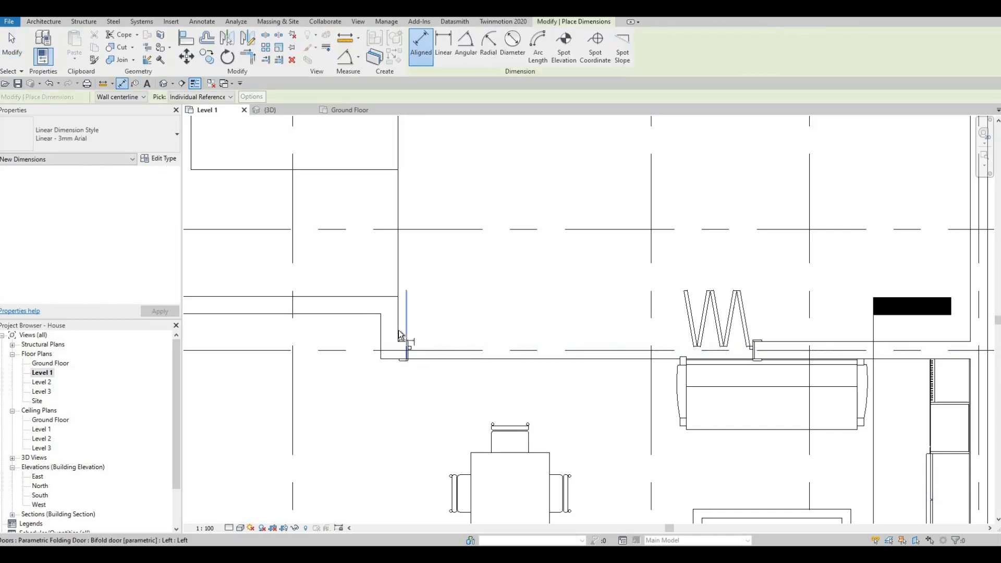
pyautogui.click(400, 334)
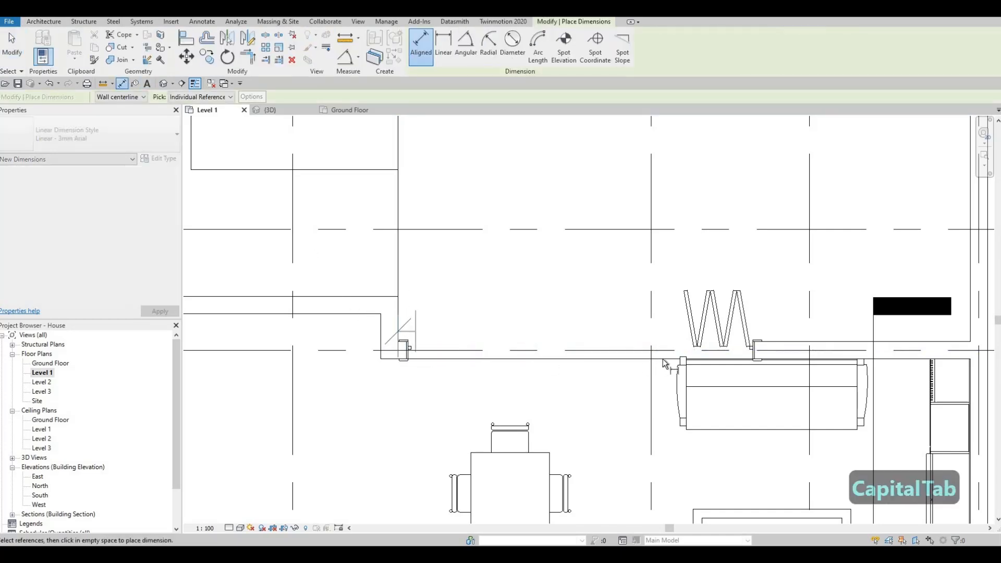
pyautogui.click(668, 394)
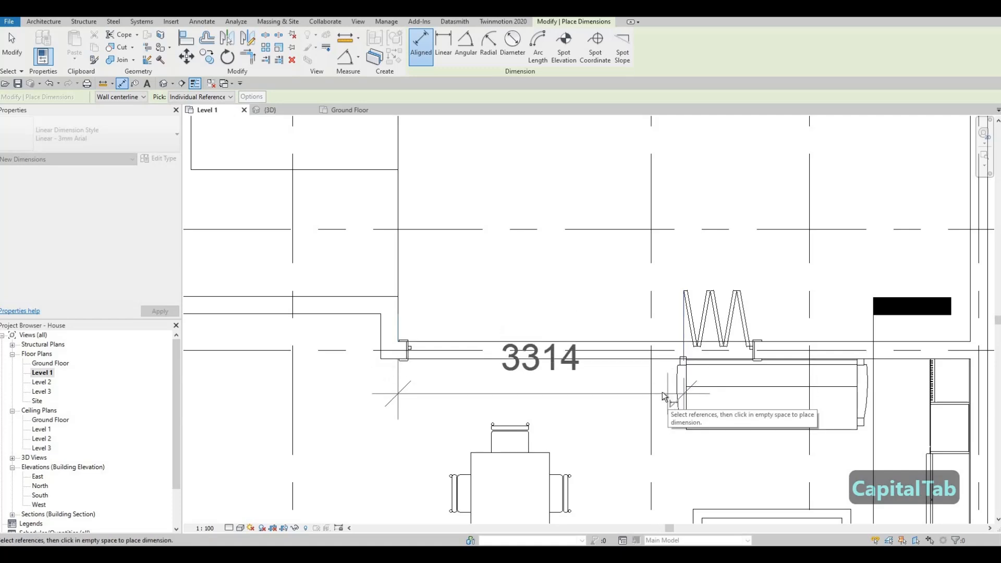
pyautogui.press('Escape')
pyautogui.press('Escape')
pyautogui.press('Escape')
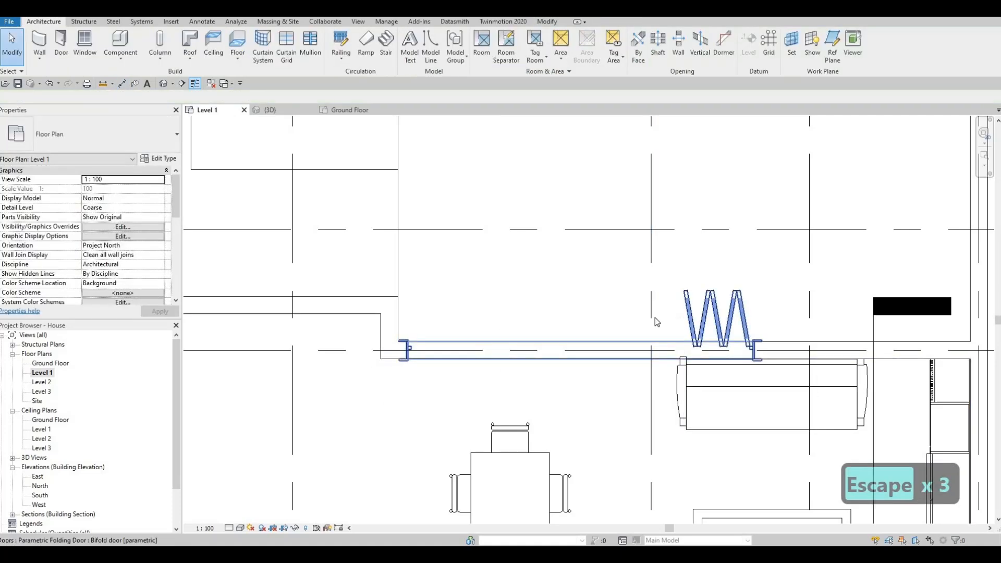
# Edit the folding door's type properties, setting No of left panels to 4 and Width to 3200.
pyautogui.click(655, 319)
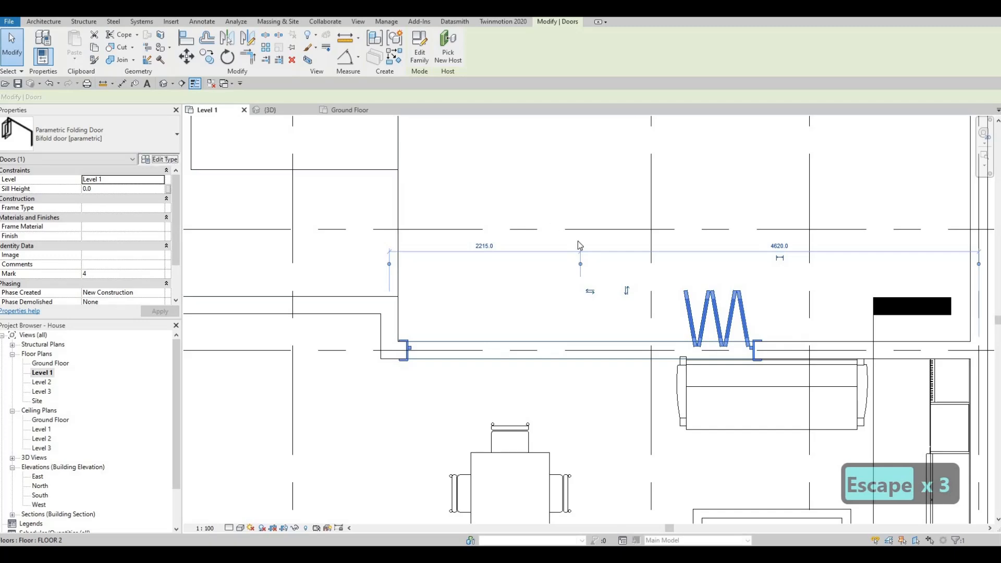
pyautogui.doubleClick(689, 312)
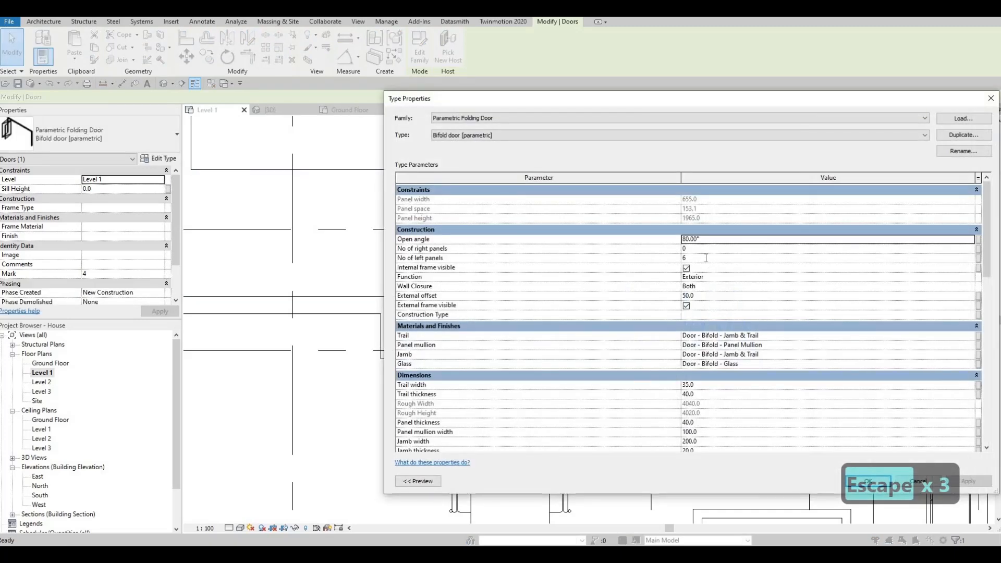
pyautogui.click(706, 258)
pyautogui.write('4')
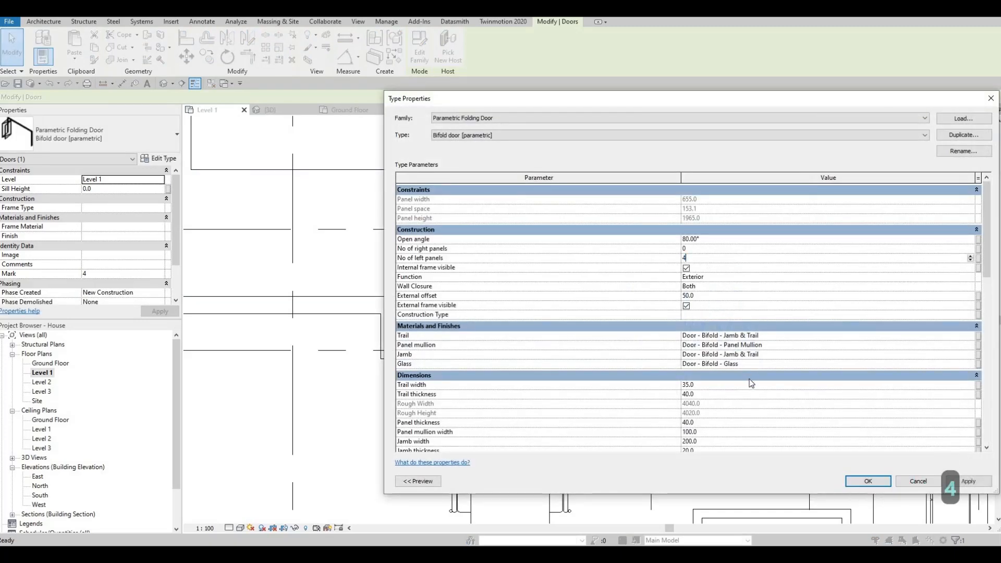
pyautogui.scroll(-6, 718, 318)
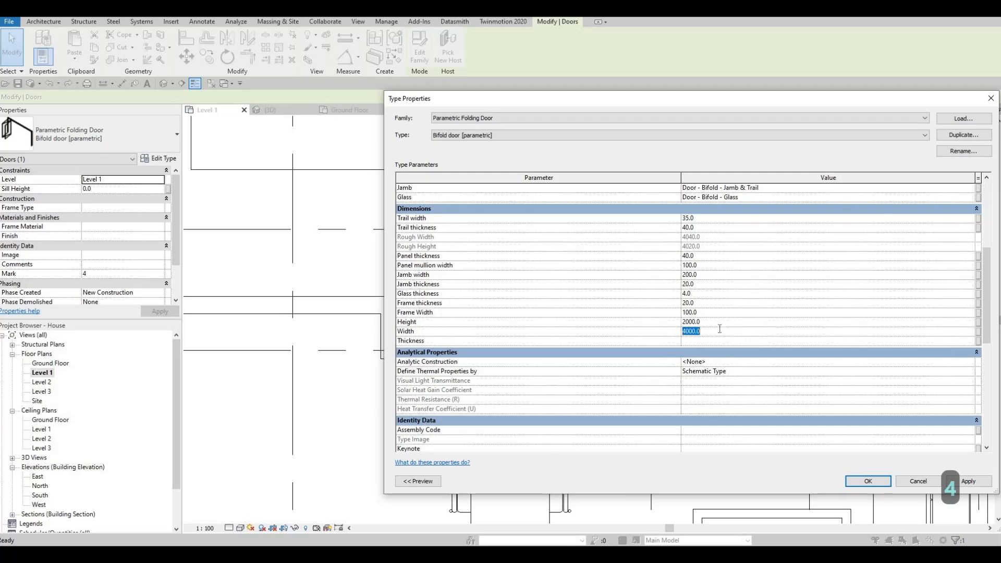
pyautogui.write('3200')
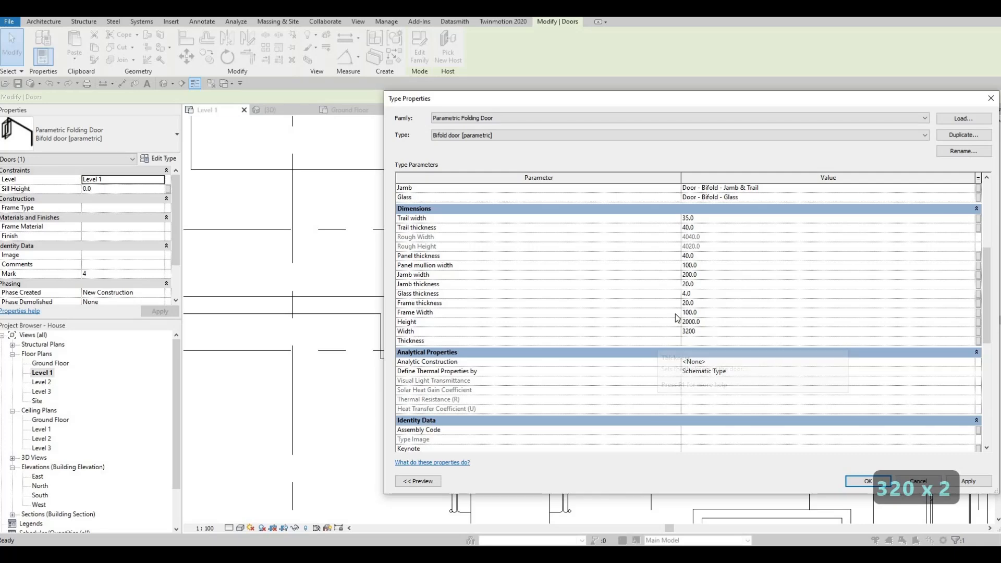
pyautogui.click(868, 480)
# Select the folding door and nudge it left along the wall toward the opening's left end.
pyautogui.press('Escape')
pyautogui.press('Escape')
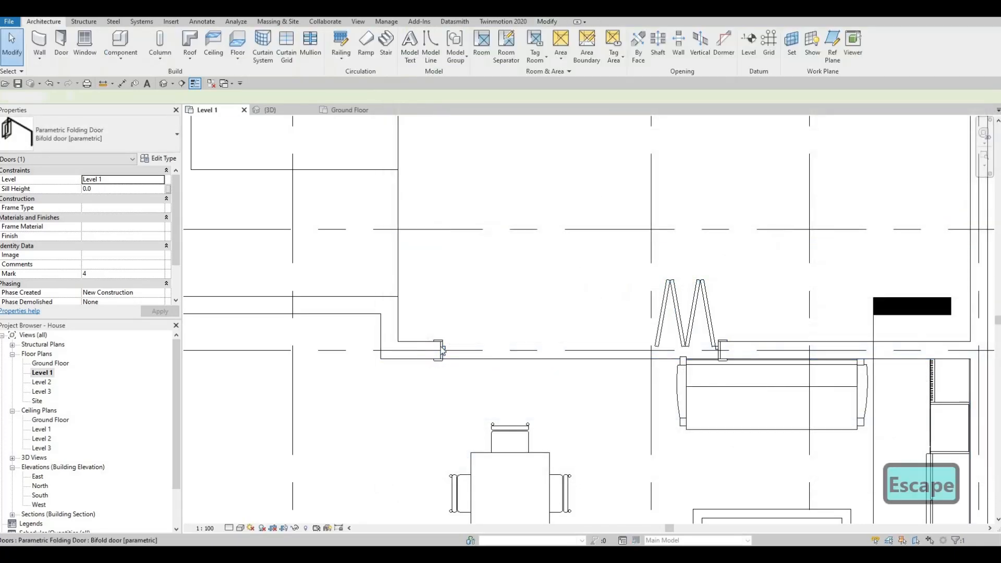
pyautogui.click(441, 348)
pyautogui.press('Left')
pyautogui.press('Left')
pyautogui.press('Left')
pyautogui.press('Left')
pyautogui.press('Left')
pyautogui.press('Left')
pyautogui.press('Left')
pyautogui.press('Left')
pyautogui.press('Left')
pyautogui.press('Left')
pyautogui.press('Left')
pyautogui.press('Left')
pyautogui.press('Left')
pyautogui.press('Left')
pyautogui.press('Left')
pyautogui.press('Left')
pyautogui.press('Left')
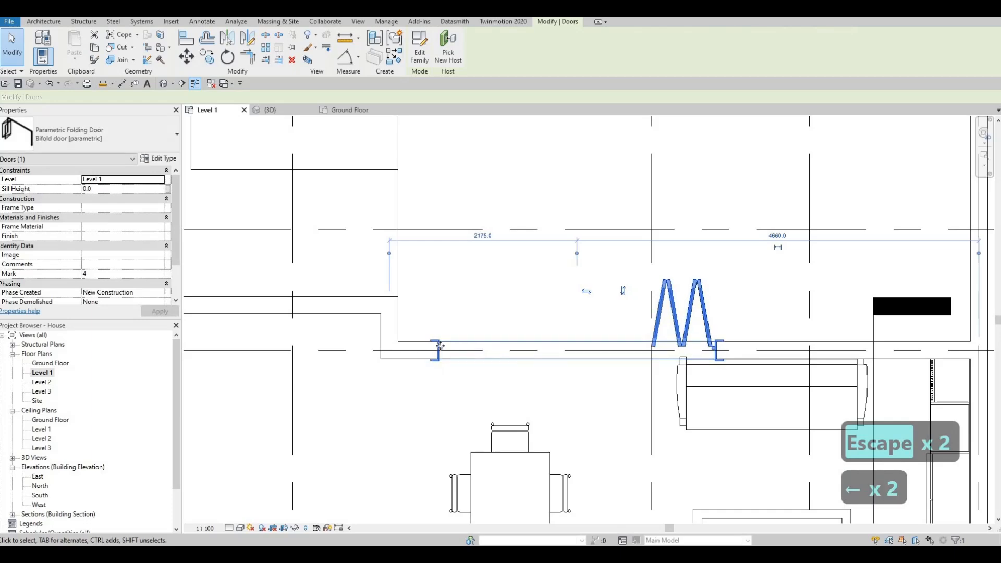
pyautogui.press('Left')
pyautogui.press('Left')
pyautogui.press('Left')
pyautogui.press('Left')
pyautogui.press('Left')
pyautogui.press('Left')
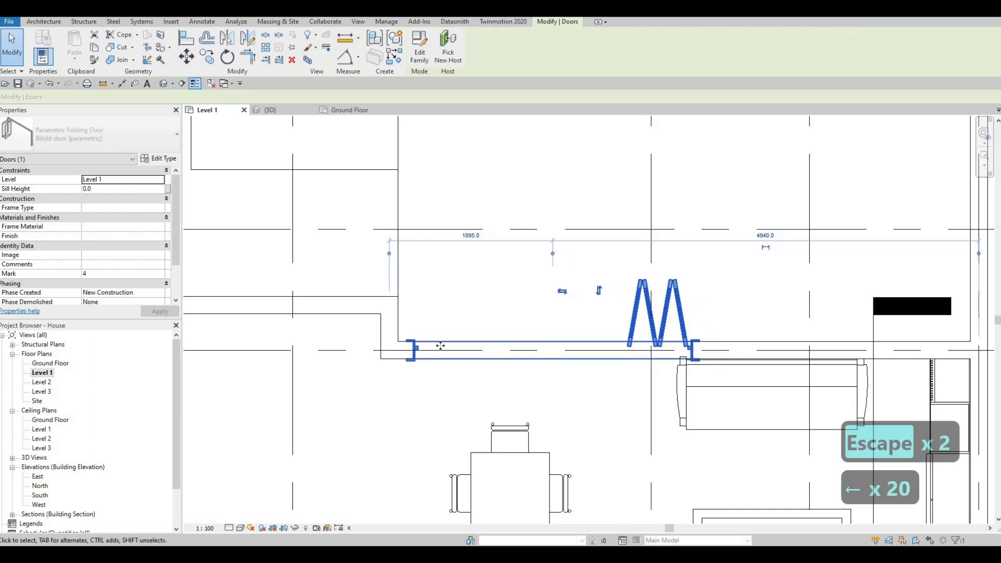
pyautogui.press('Escape')
# Select the two sofas and the coffee table in the Level 1 plan and nudge them to the right.
pyautogui.press('Escape')
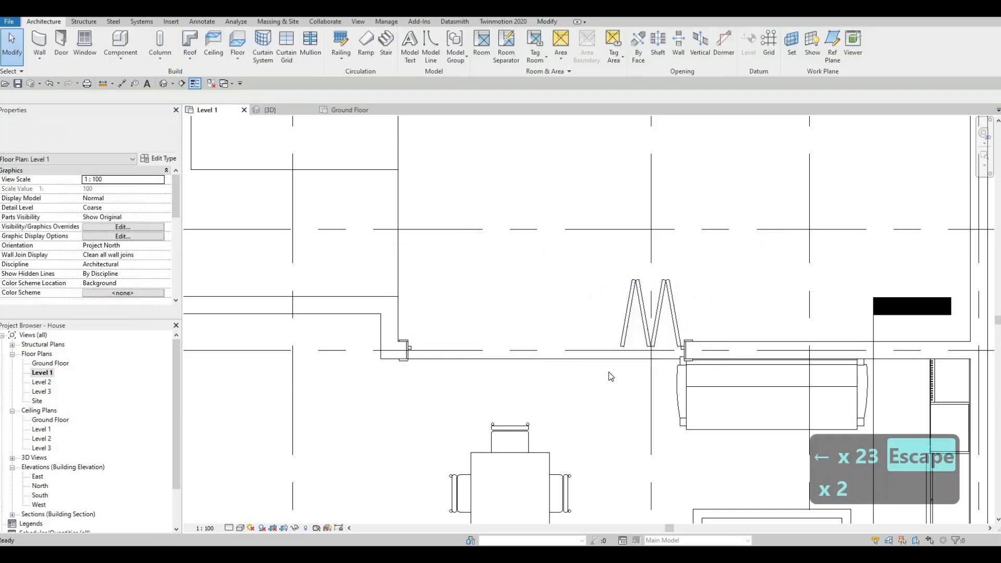
pyautogui.moveTo(752, 440); pyautogui.dragTo(656, 366, button='middle')
pyautogui.scroll(-1, 656, 366)
pyautogui.press('Escape')
pyautogui.press('Escape')
pyautogui.click(636, 381)
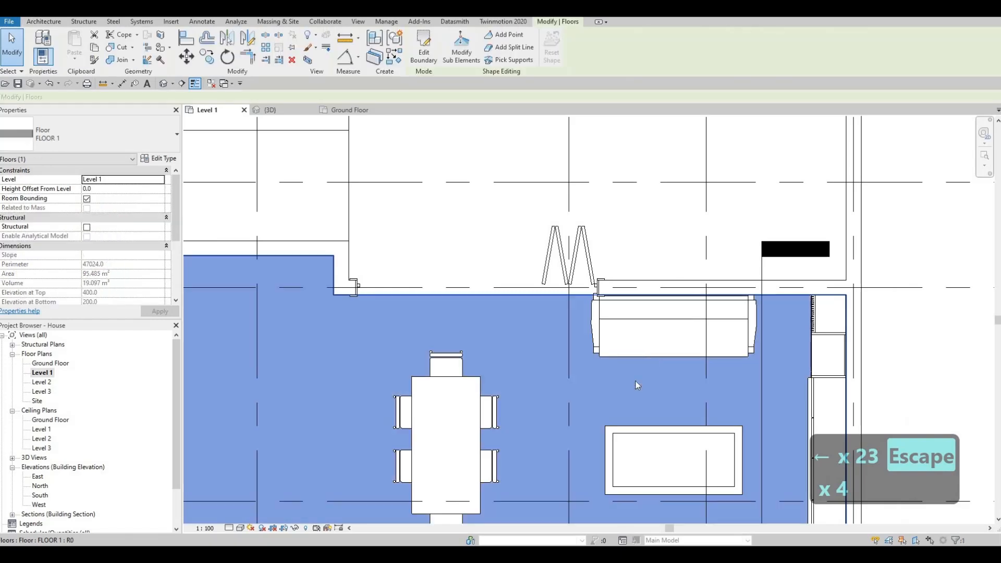
pyautogui.press('Escape')
pyautogui.click(618, 345)
pyautogui.moveTo(723, 453); pyautogui.dragTo(677, 374, button='middle')
pyautogui.scroll(-1, 677, 374)
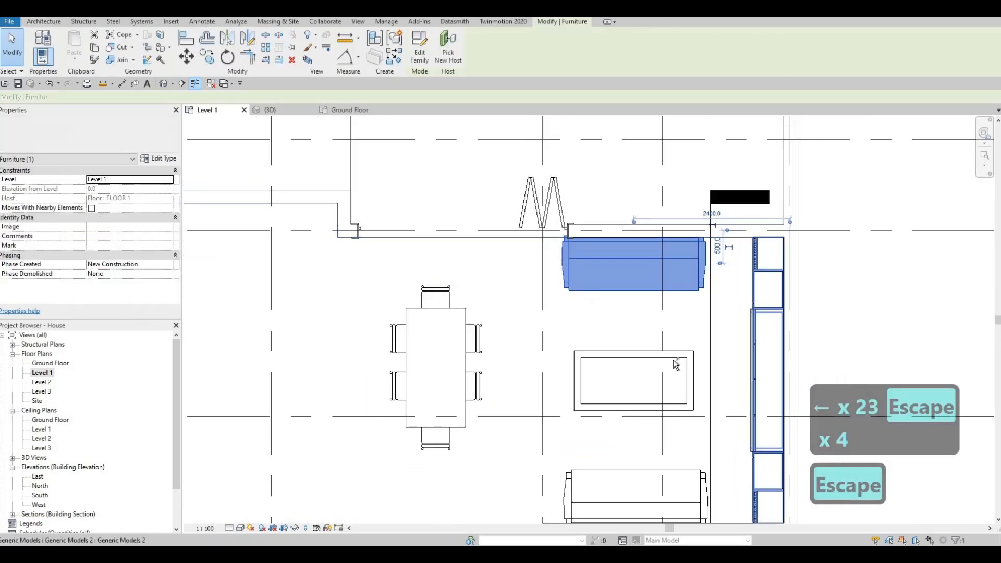
pyautogui.keyDown('ctrl'); pyautogui.click(683, 469); pyautogui.keyUp('ctrl')
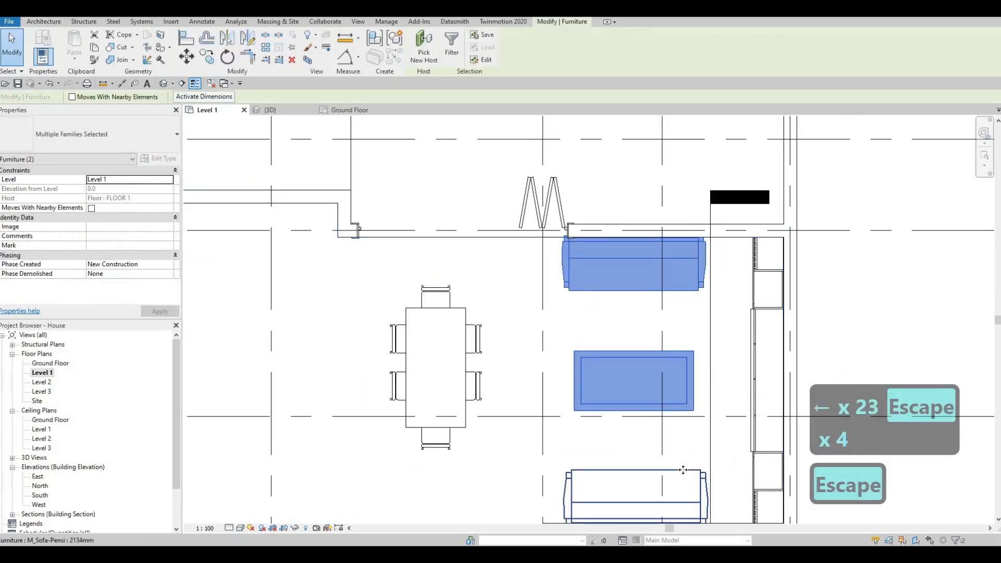
pyautogui.press('Right')
pyautogui.press('Right')
pyautogui.press('Right')
pyautogui.press('Right')
pyautogui.press('Right')
pyautogui.press('Right')
pyautogui.press('Right')
pyautogui.press('Right')
pyautogui.press('Right')
pyautogui.press('Right')
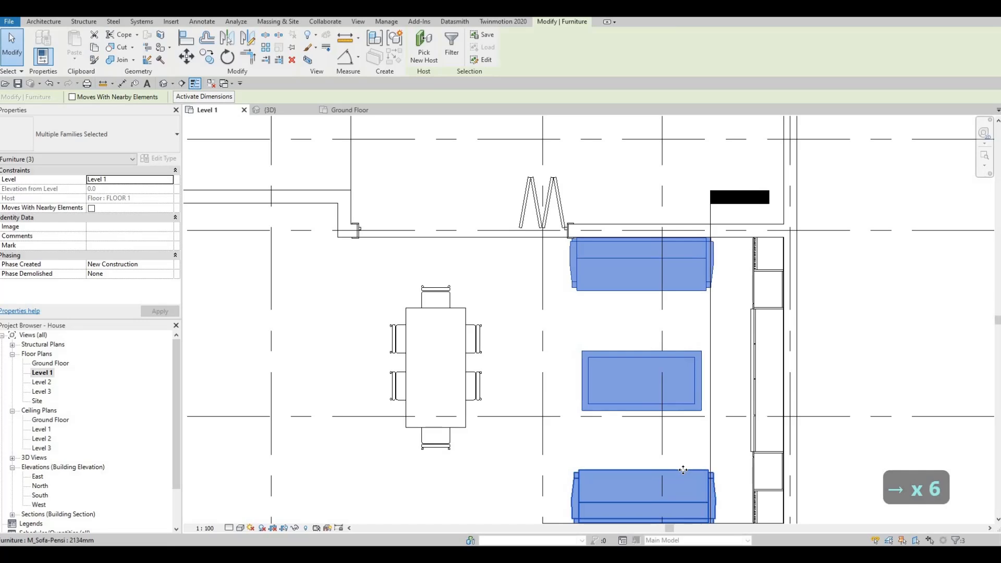
pyautogui.press('Escape')
pyautogui.press('Escape')
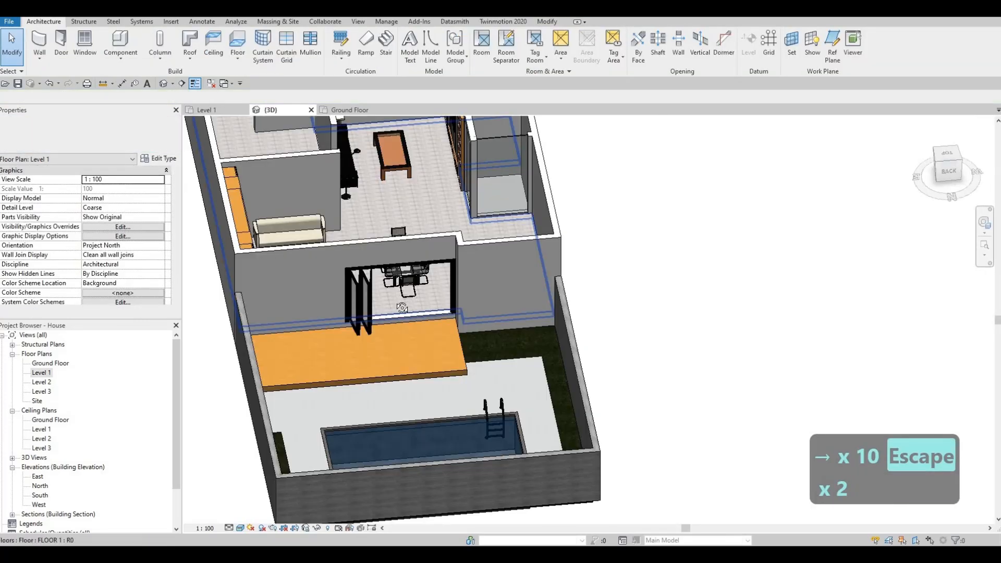
# Orbit and zoom around the 3D view to inspect the folding door and wooden deck.
pyautogui.scroll(-2, 410, 256)
pyautogui.keyDown('shift'); pyautogui.moveTo(435, 290); pyautogui.dragTo(389, 299, button='middle'); pyautogui.keyUp('shift')
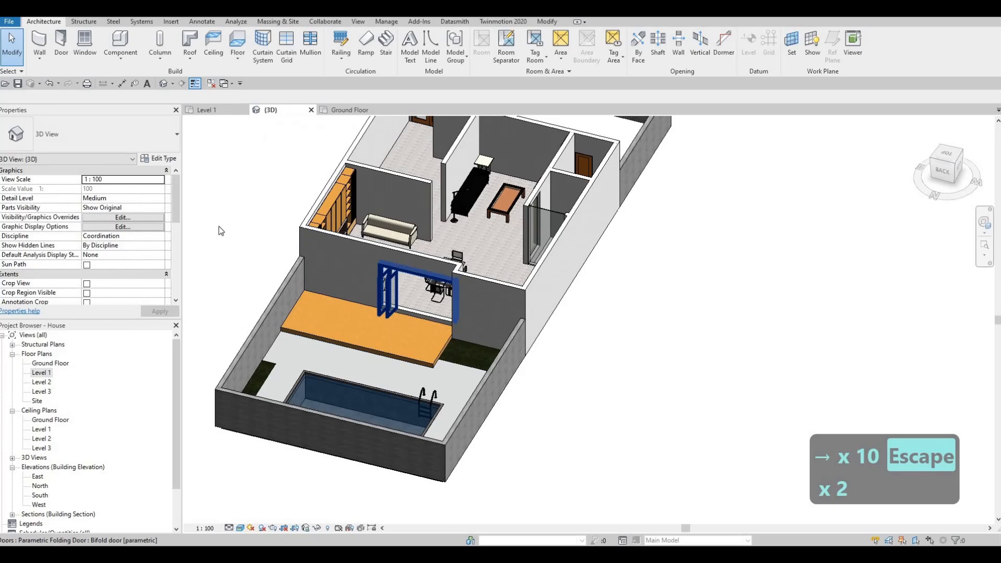
pyautogui.click(388, 299)
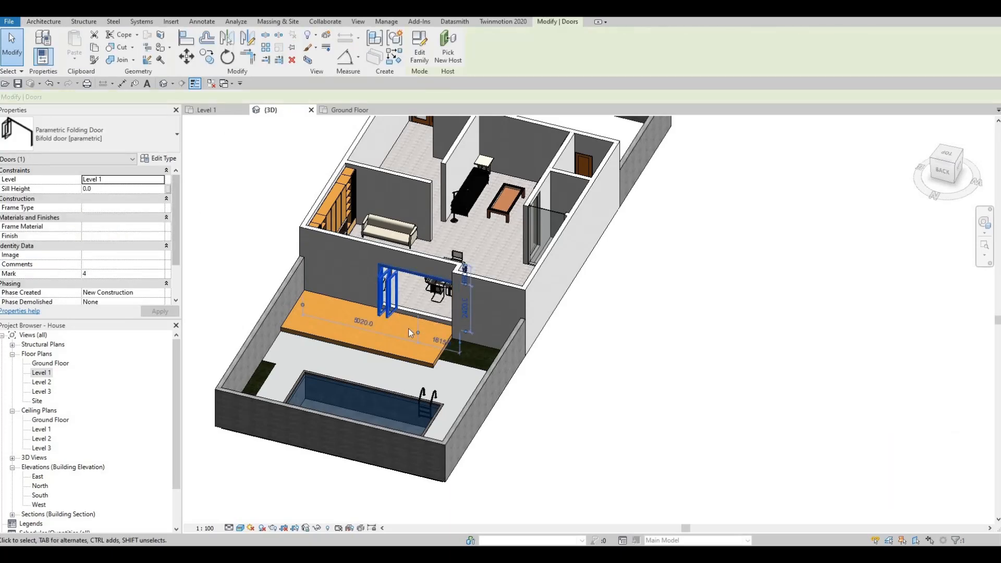
pyautogui.keyDown('shift'); pyautogui.moveTo(417, 292); pyautogui.dragTo(342, 296, button='middle'); pyautogui.keyUp('shift')
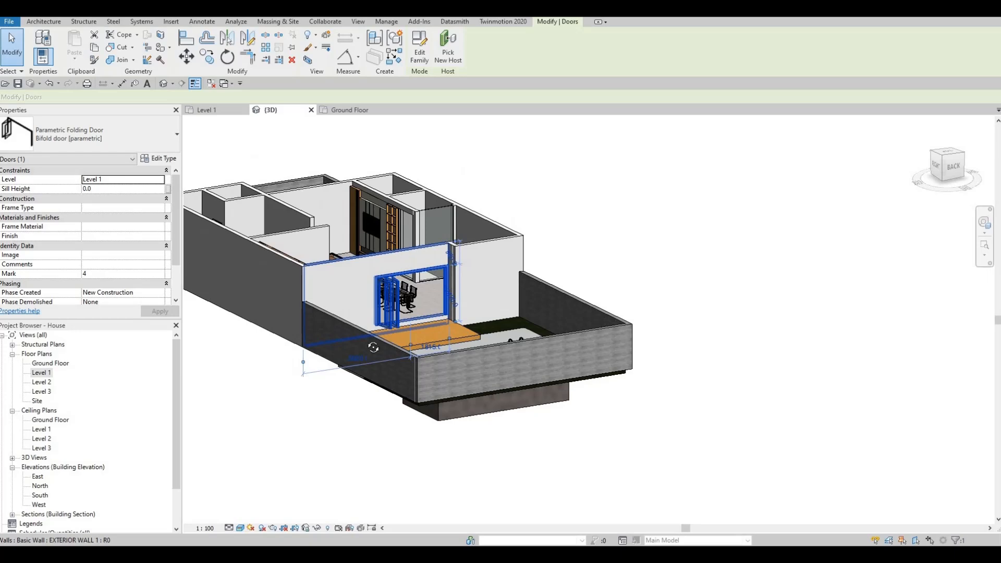
pyautogui.keyDown('shift'); pyautogui.moveTo(445, 323); pyautogui.dragTo(402, 330, button='middle'); pyautogui.keyUp('shift')
pyautogui.scroll(4, 469, 318)
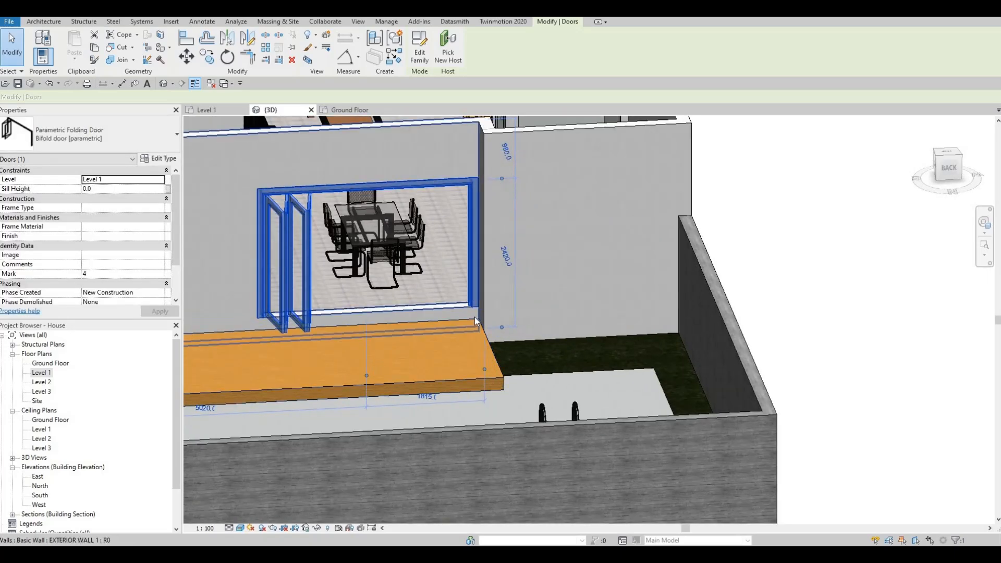
pyautogui.moveTo(424, 336); pyautogui.dragTo(468, 308, button='middle')
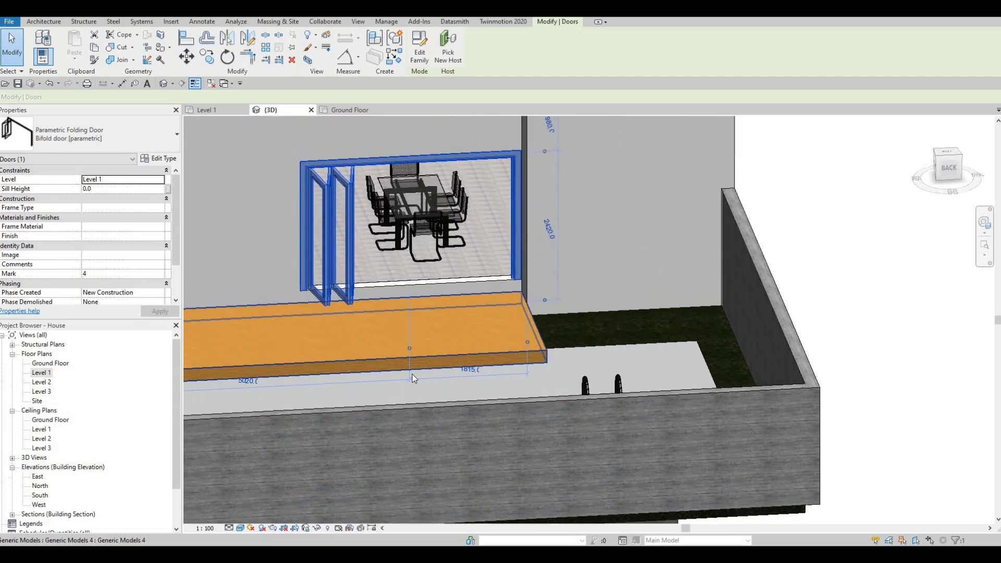
pyautogui.keyDown('shift'); pyautogui.moveTo(313, 329); pyautogui.dragTo(508, 339, button='middle'); pyautogui.keyUp('shift')
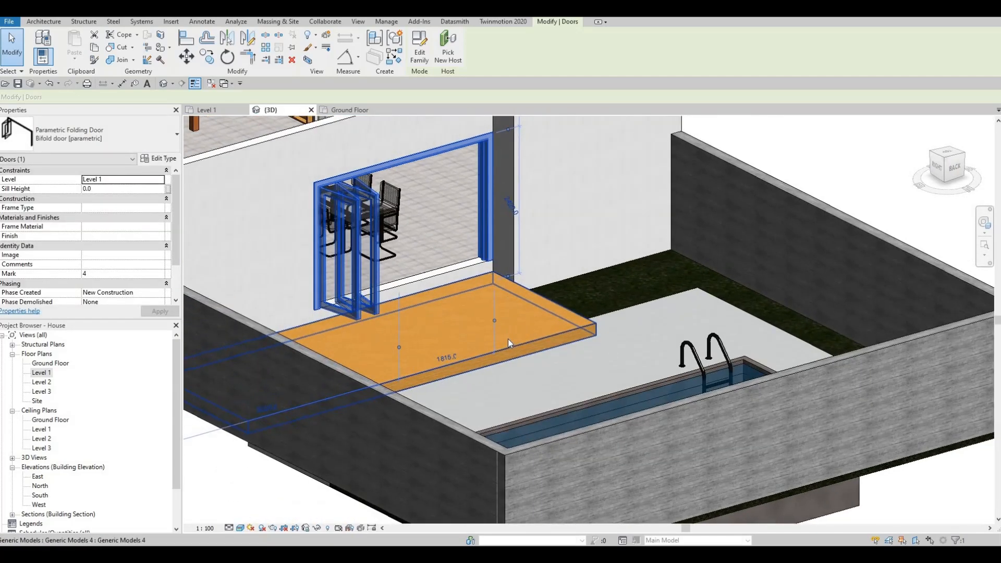
pyautogui.scroll(1, 472, 268)
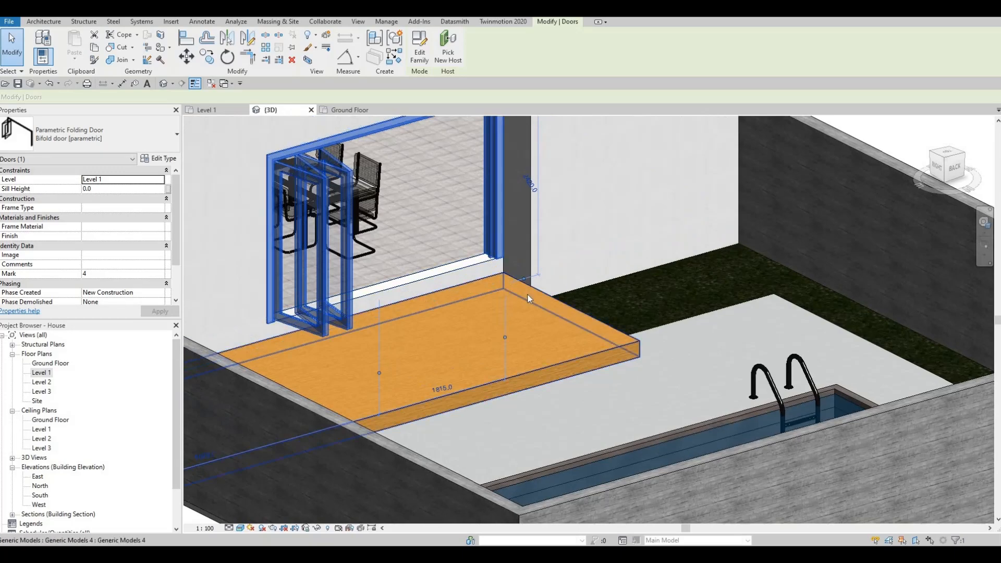
pyautogui.moveTo(568, 332); pyautogui.dragTo(566, 283, button='middle')
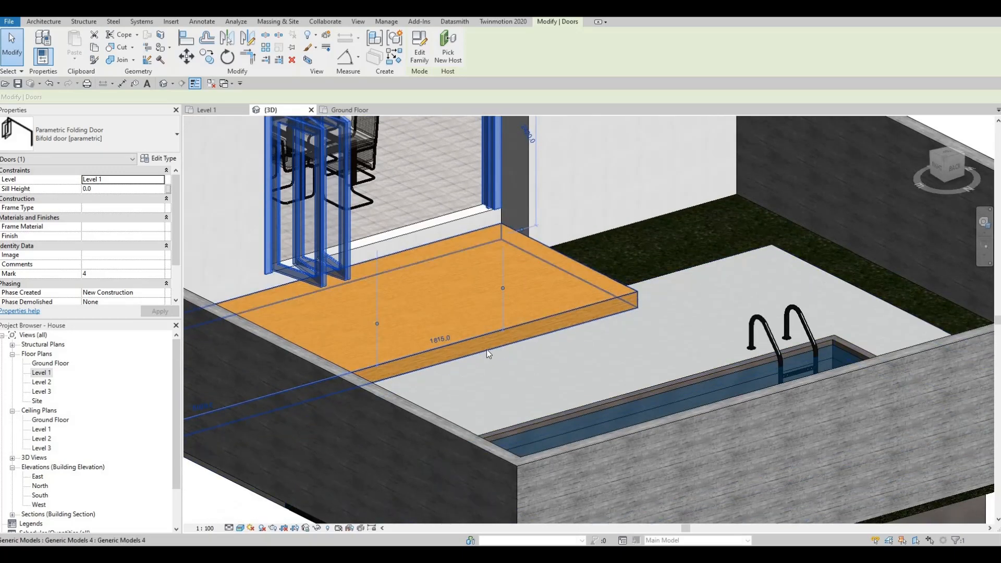
pyautogui.scroll(-2, 412, 335)
pyautogui.keyDown('shift'); pyautogui.moveTo(320, 319); pyautogui.dragTo(344, 321, button='middle'); pyautogui.keyUp('shift')
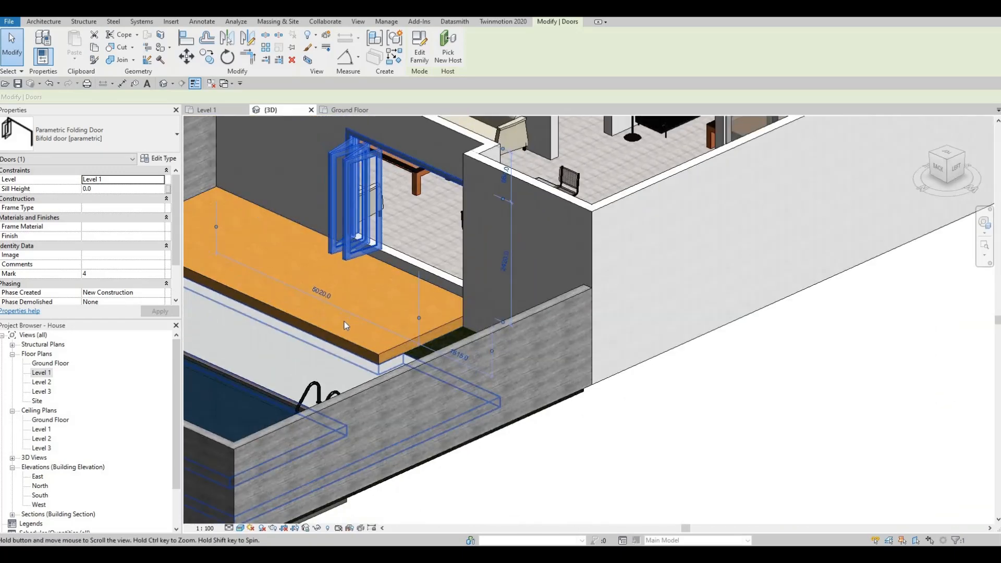
pyautogui.scroll(-2, 344, 321)
pyautogui.press('Escape')
pyautogui.press('Escape')
pyautogui.scroll(-2, 420, 319)
pyautogui.keyDown('shift'); pyautogui.moveTo(409, 352); pyautogui.dragTo(437, 275, button='middle'); pyautogui.keyUp('shift')
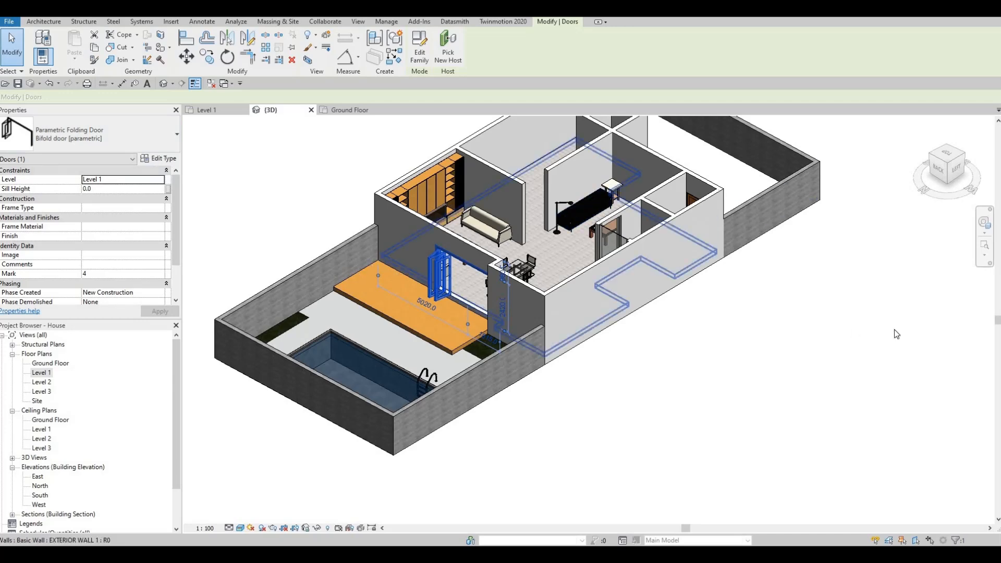
pyautogui.press('Escape')
# Switch to File Explorer, load the sliding door family from Downloads, and place a sliding door in the exterior side wall.
pyautogui.hotkey('alt', 'Tab')
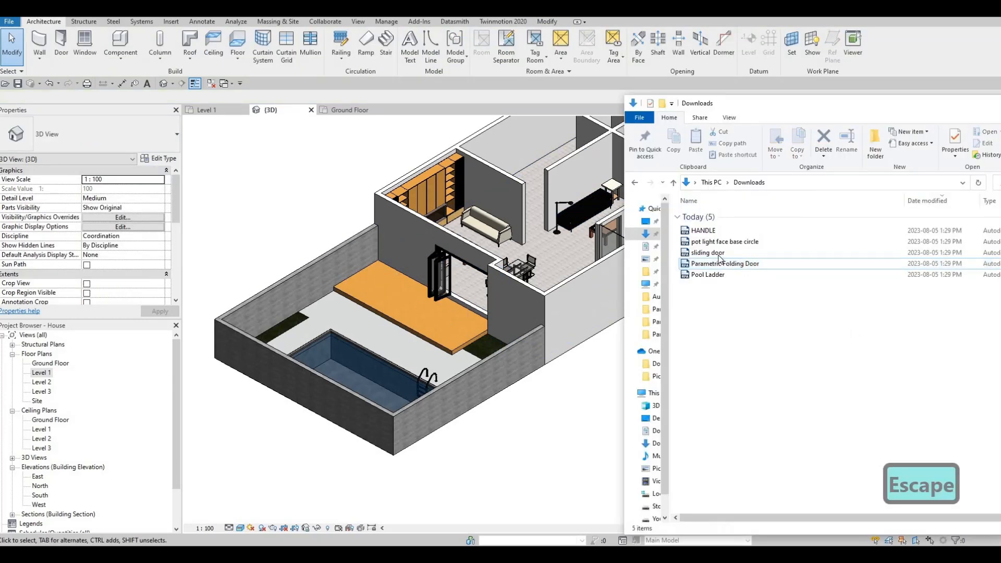
pyautogui.moveTo(703, 263); pyautogui.dragTo(547, 290)
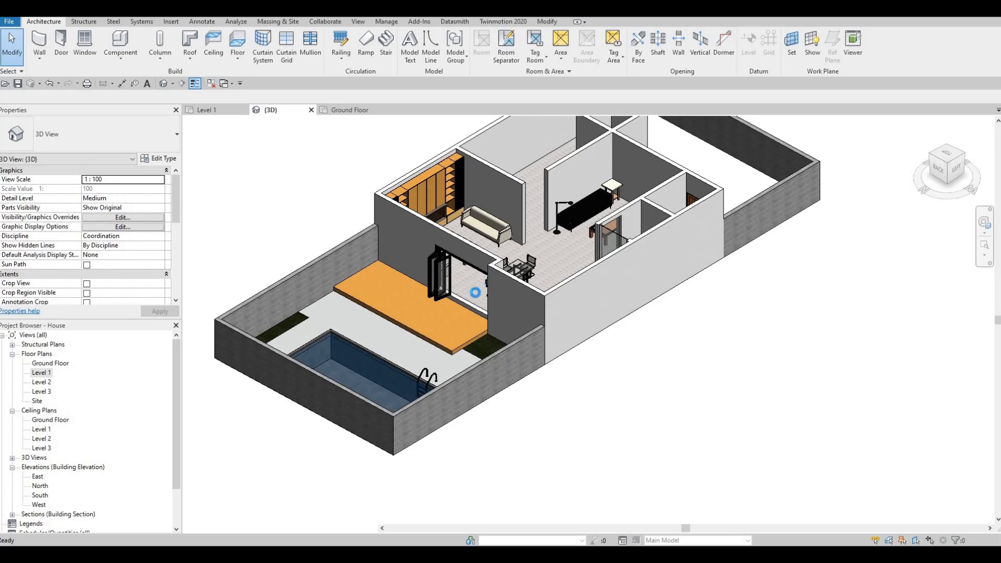
pyautogui.press('d')
pyautogui.press('r')
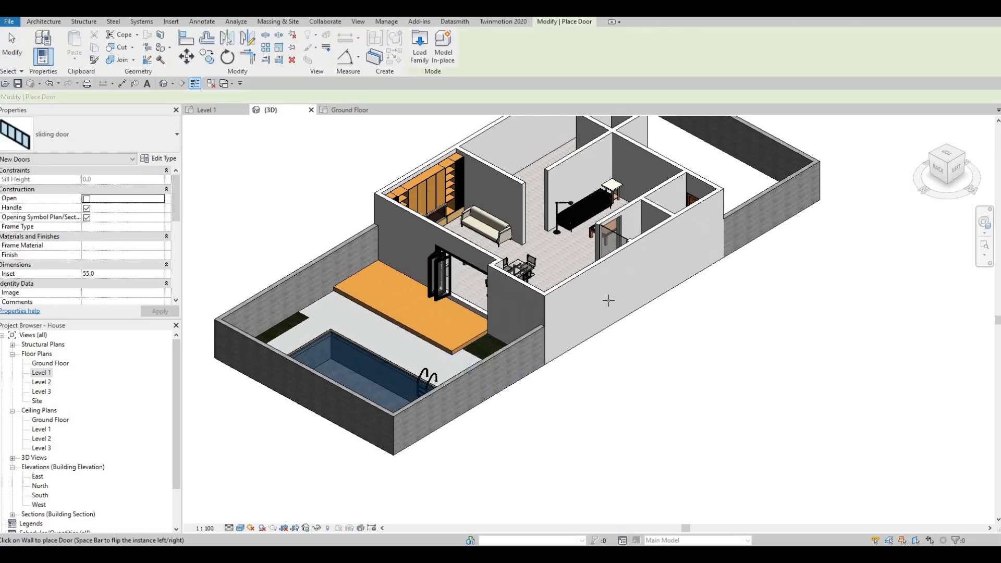
pyautogui.click(594, 342)
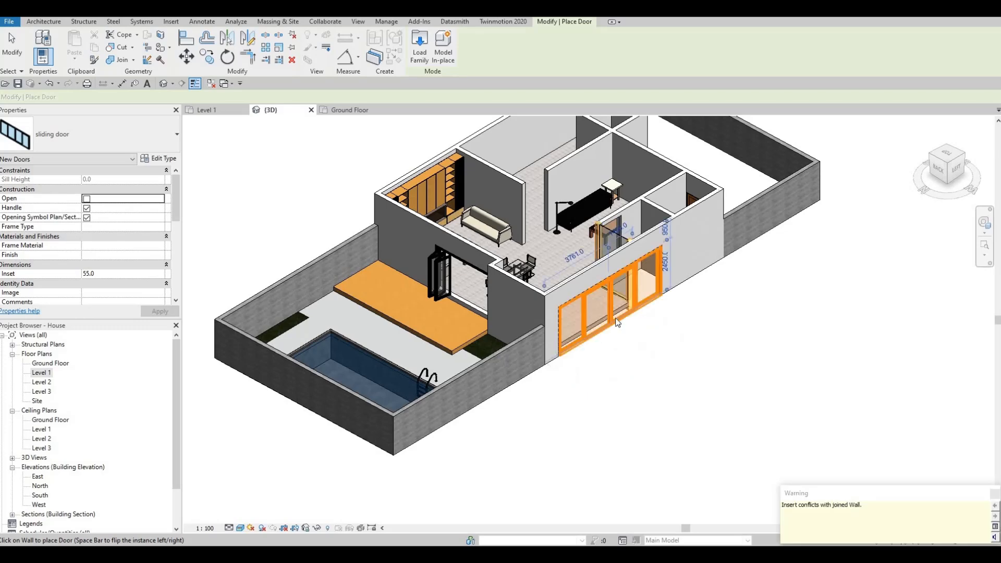
# Select the placed sliding door and enable its Open option.
pyautogui.press('Escape')
pyautogui.press('Escape')
pyautogui.press('Escape')
pyautogui.scroll(3, 611, 289)
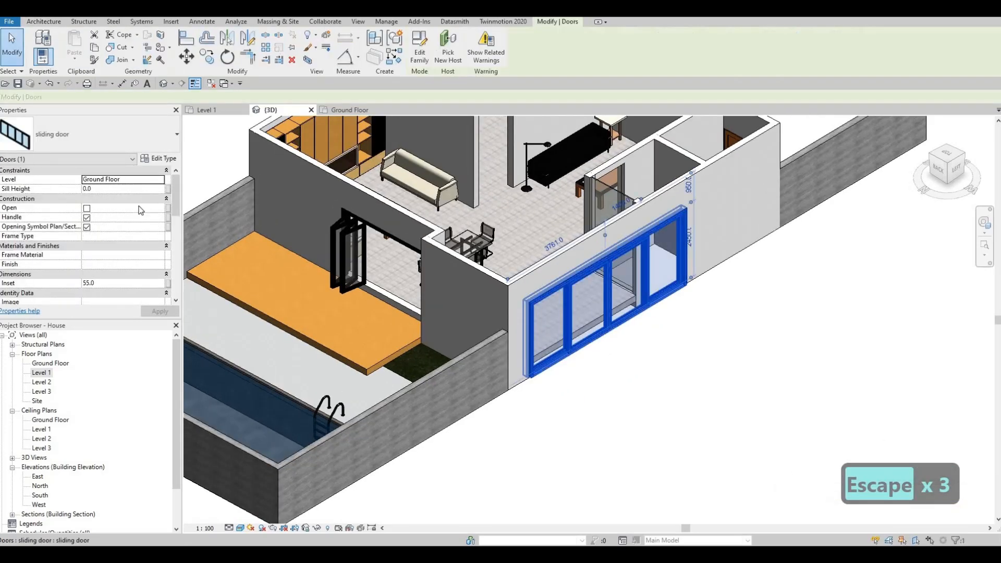
pyautogui.click(158, 312)
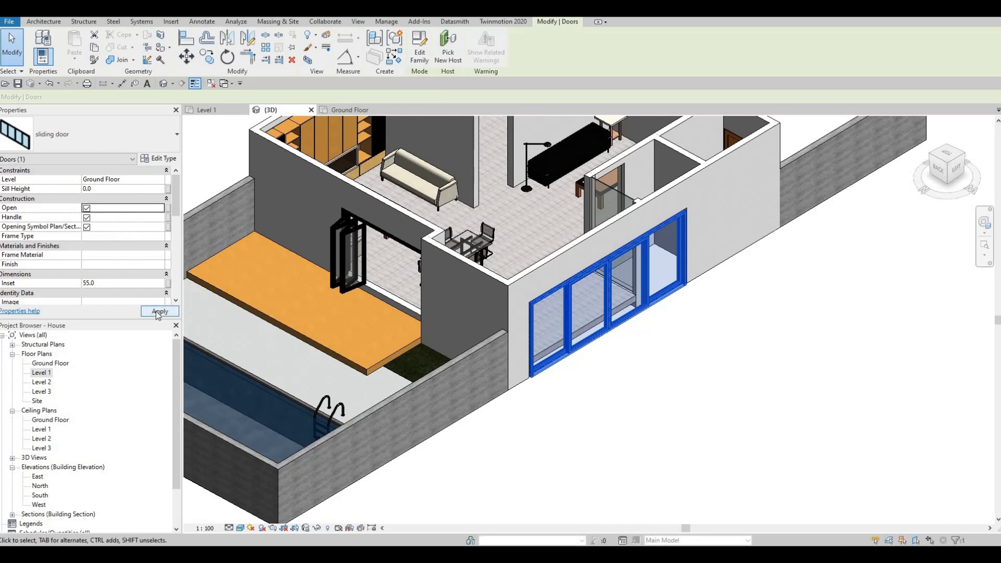
pyautogui.press('Escape')
pyautogui.press('Escape')
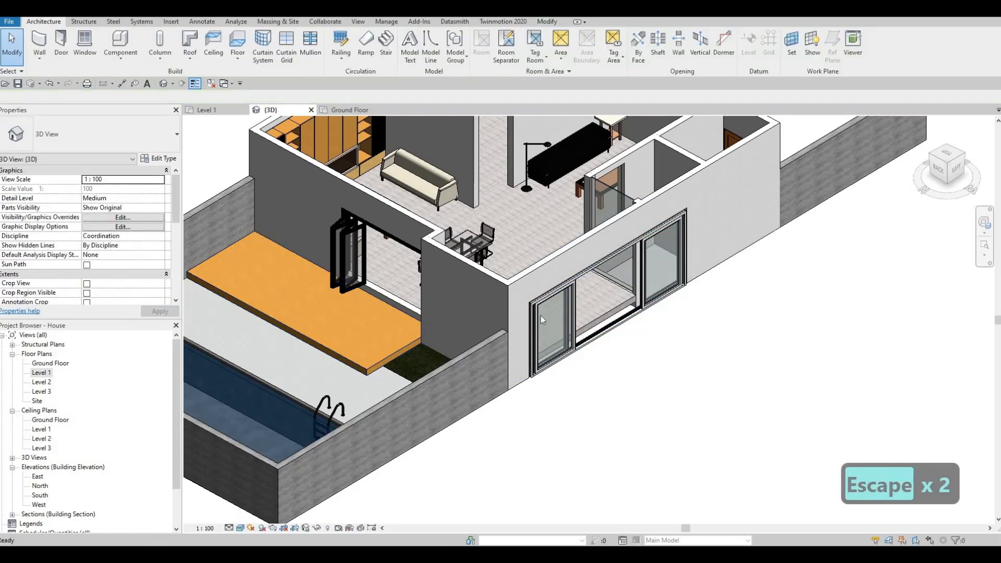
# Select the sliding door in the exterior side wall, review its type properties, and delete the door.
pyautogui.click(555, 312)
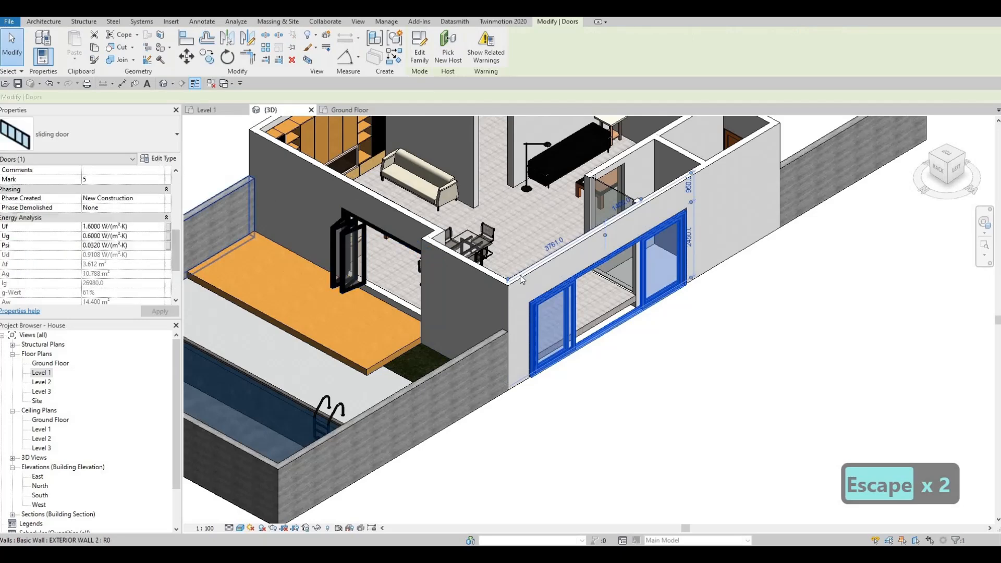
pyautogui.doubleClick(613, 304)
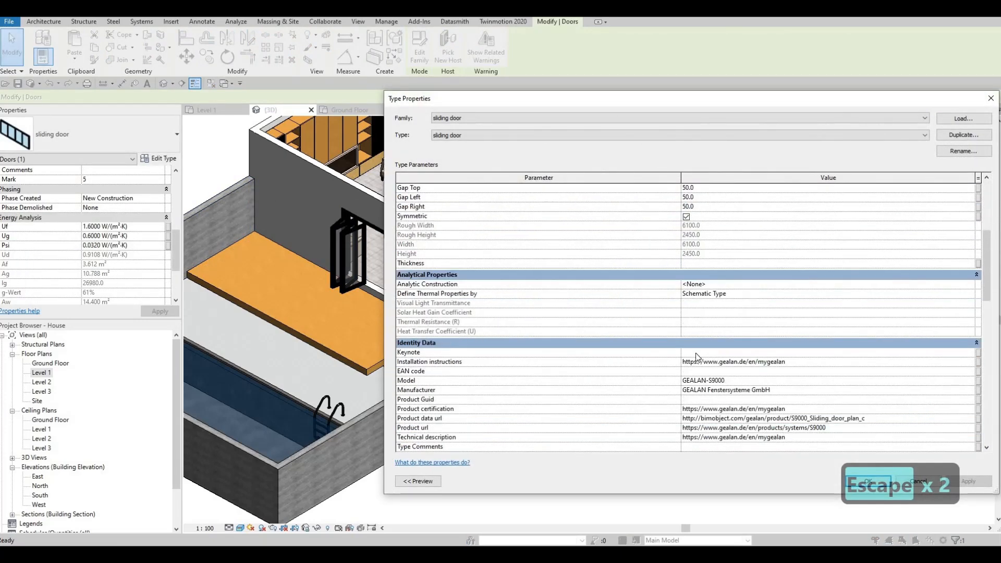
pyautogui.scroll(6, 697, 357)
pyautogui.press('Escape')
pyautogui.press('Escape')
pyautogui.press('Escape')
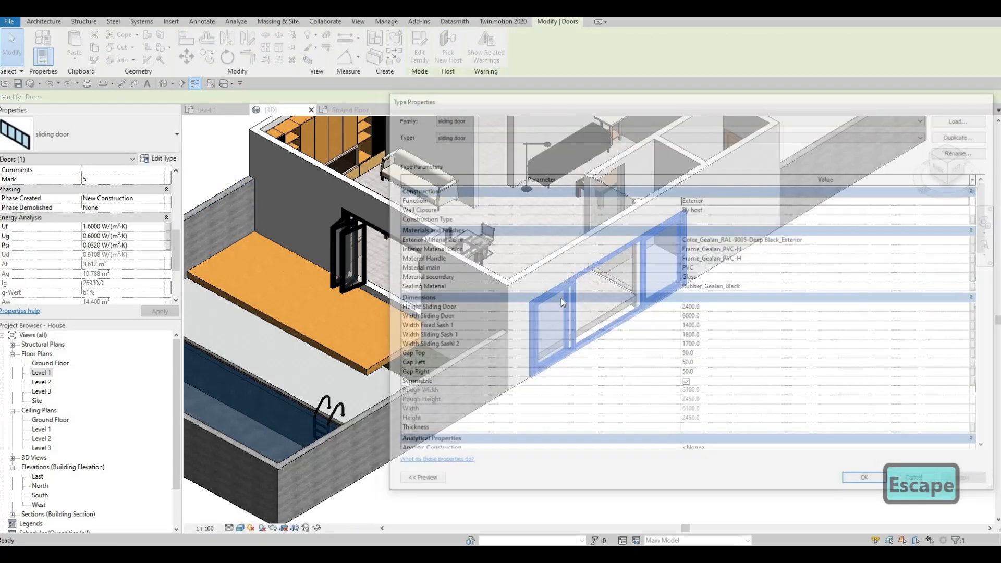
pyautogui.click(692, 339)
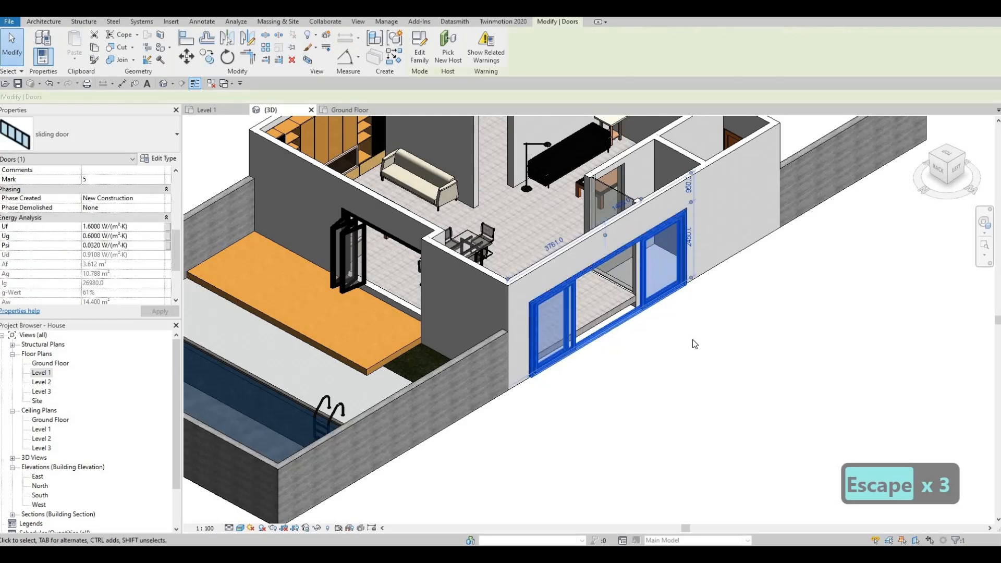
pyautogui.press('Delete')
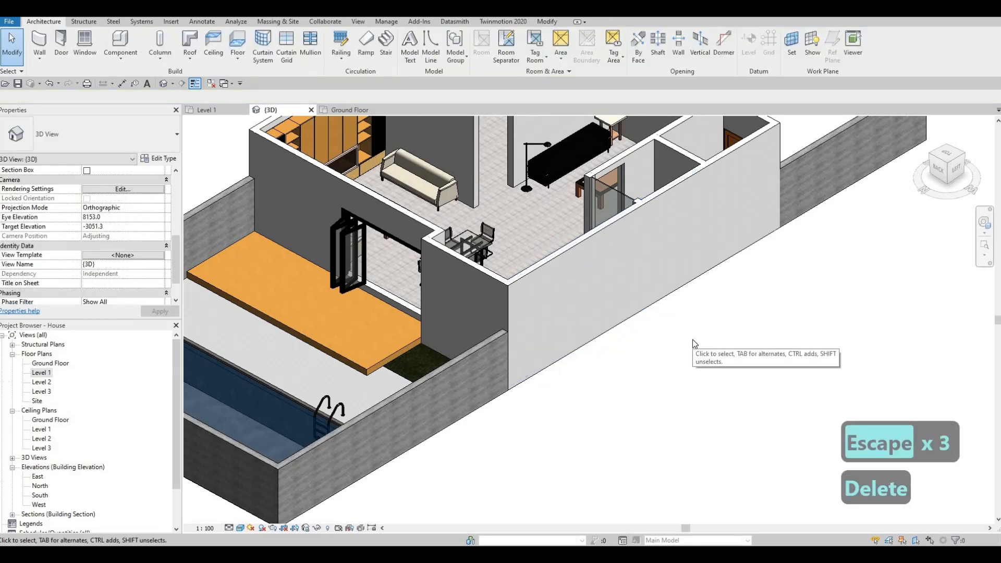
# Select the wooden deck beside the folding door and open it for in-place editing.
pyautogui.press('Escape')
pyautogui.scroll(-1, 569, 269)
pyautogui.moveTo(434, 327); pyautogui.dragTo(506, 341, button='middle')
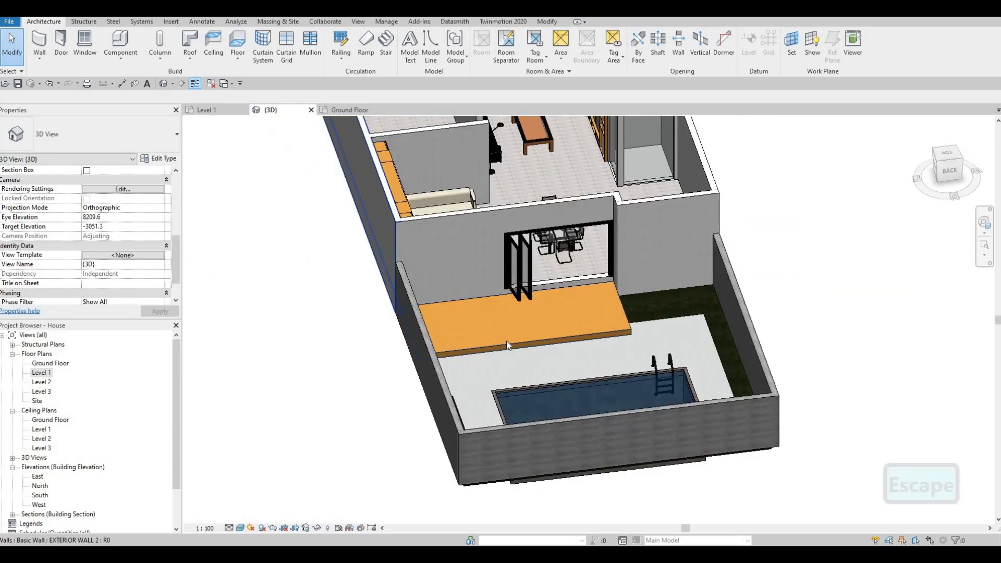
pyautogui.keyDown('shift'); pyautogui.moveTo(418, 340); pyautogui.dragTo(545, 340, button='middle'); pyautogui.keyUp('shift')
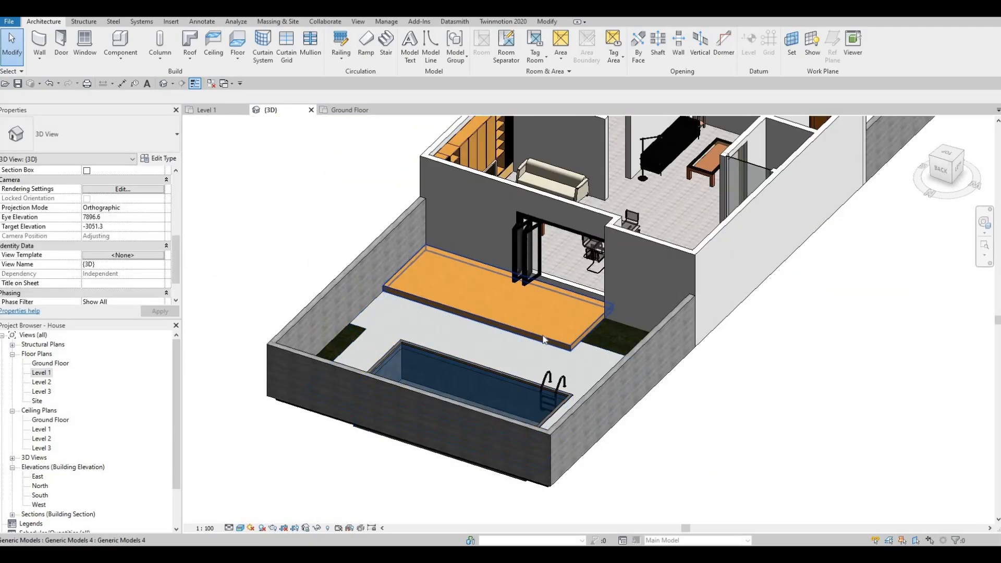
pyautogui.scroll(2, 542, 340)
pyautogui.scroll(2, 538, 337)
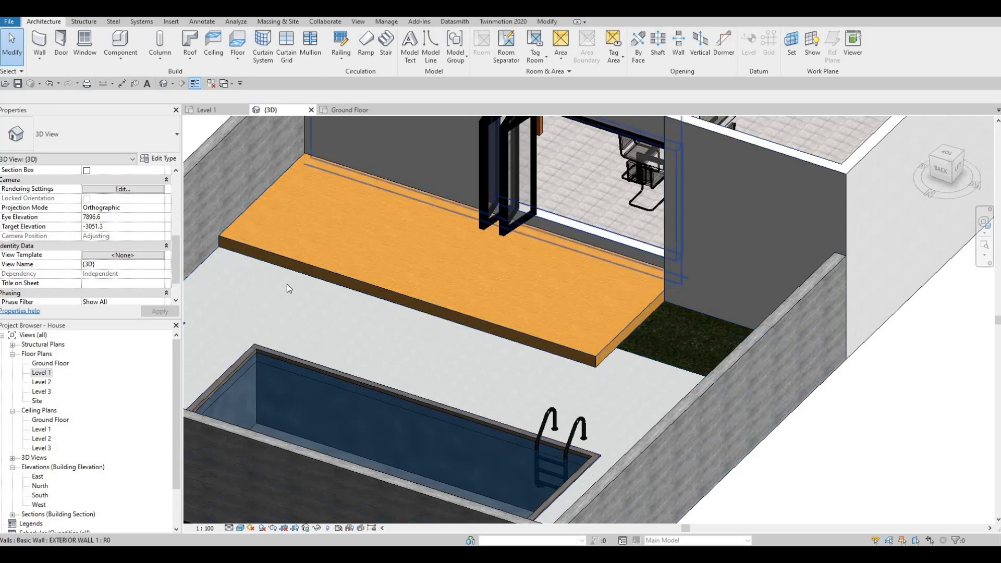
pyautogui.click(358, 282)
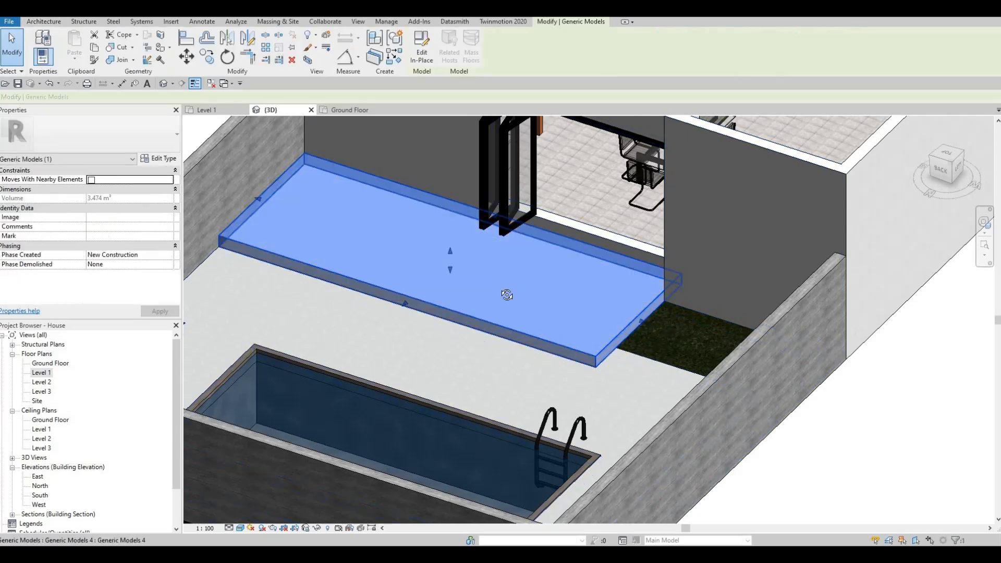
pyautogui.keyDown('shift'); pyautogui.moveTo(318, 220); pyautogui.dragTo(453, 215, button='middle'); pyautogui.keyUp('shift')
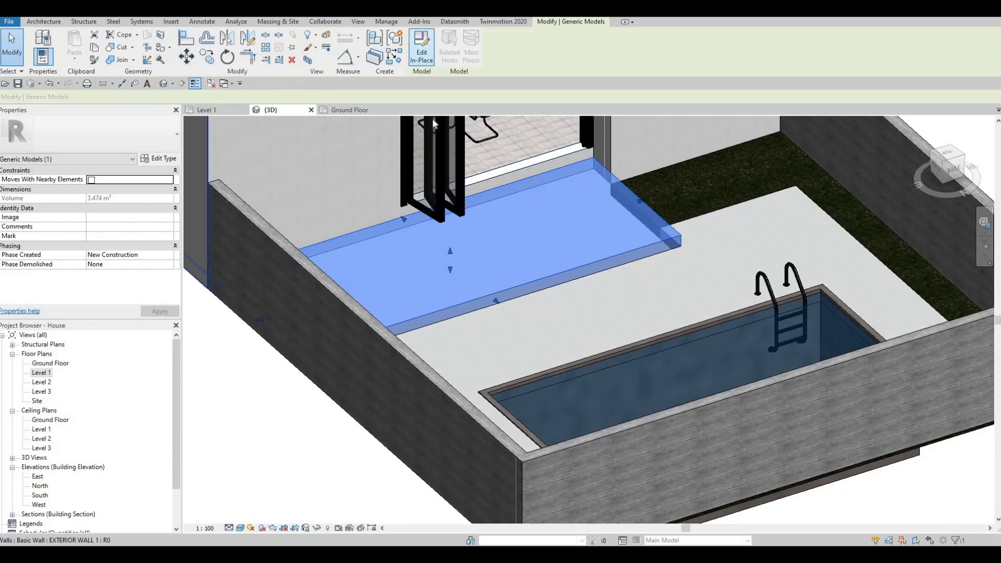
pyautogui.click(422, 49)
# Start an Extrusion and set its work plane to the exterior wall face behind the deck.
pyautogui.click(81, 55)
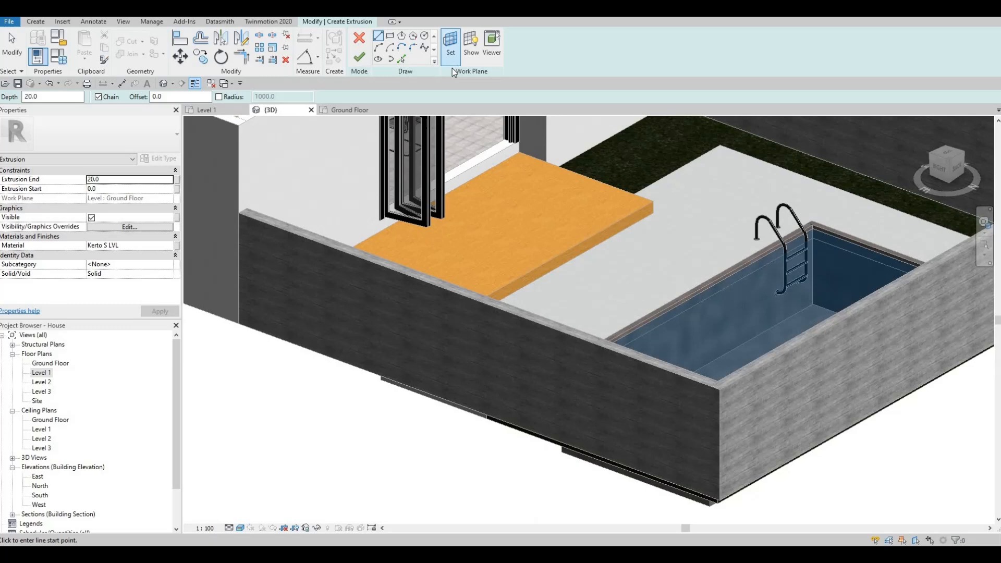
pyautogui.click(451, 53)
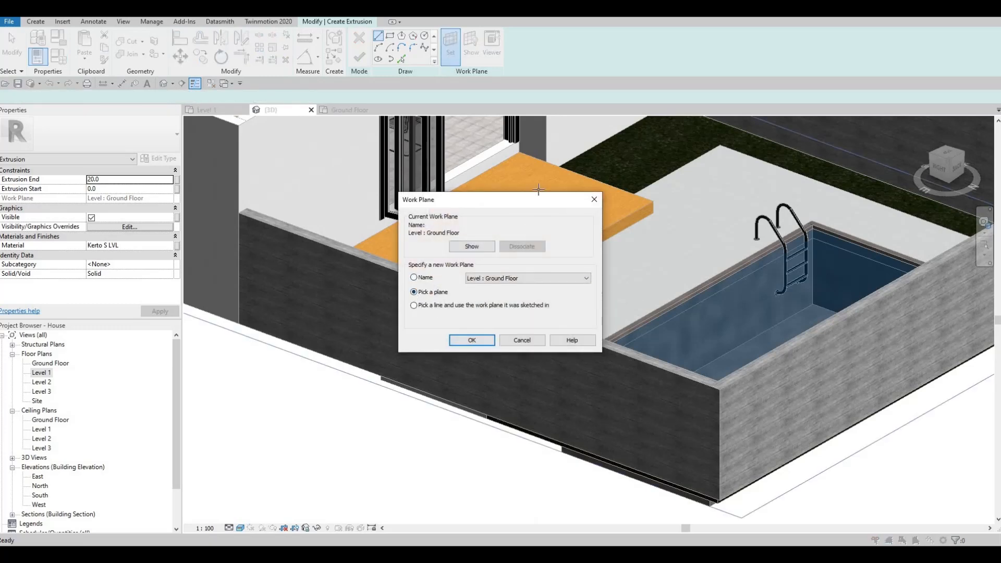
pyautogui.press('Return')
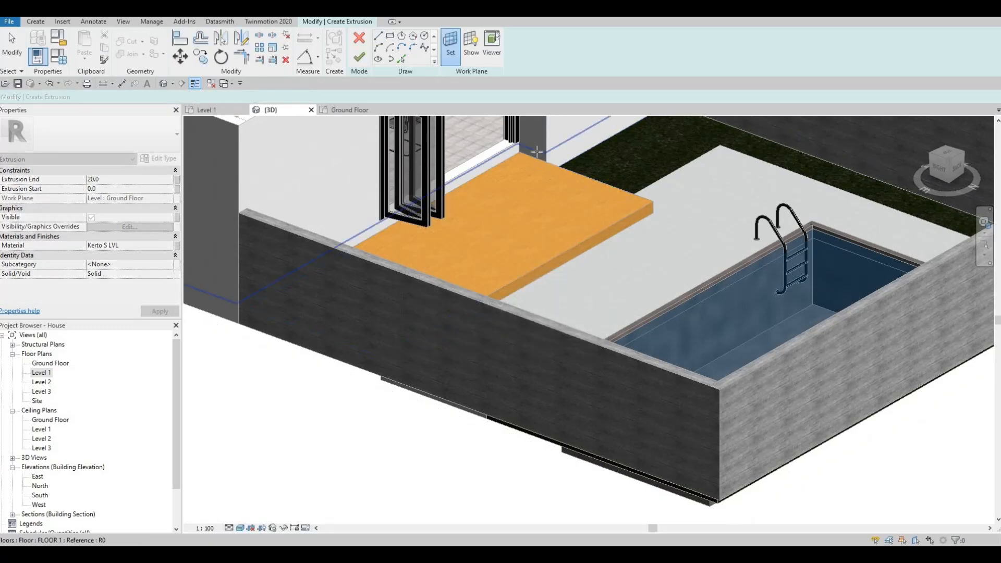
pyautogui.click(528, 153)
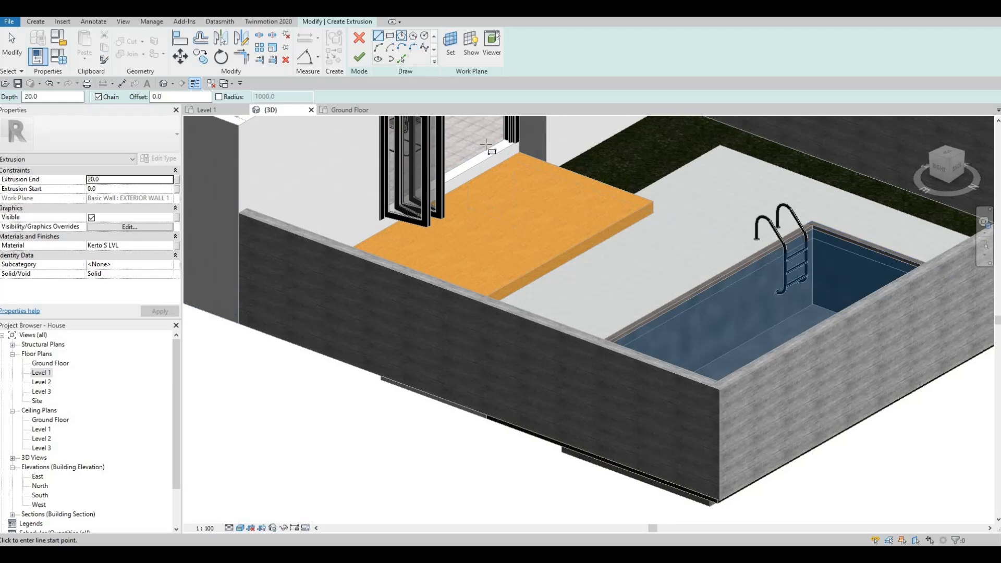
# Sketch the extrusion's profile lines on the wall face along the deck's top edge.
pyautogui.scroll(6, 581, 236)
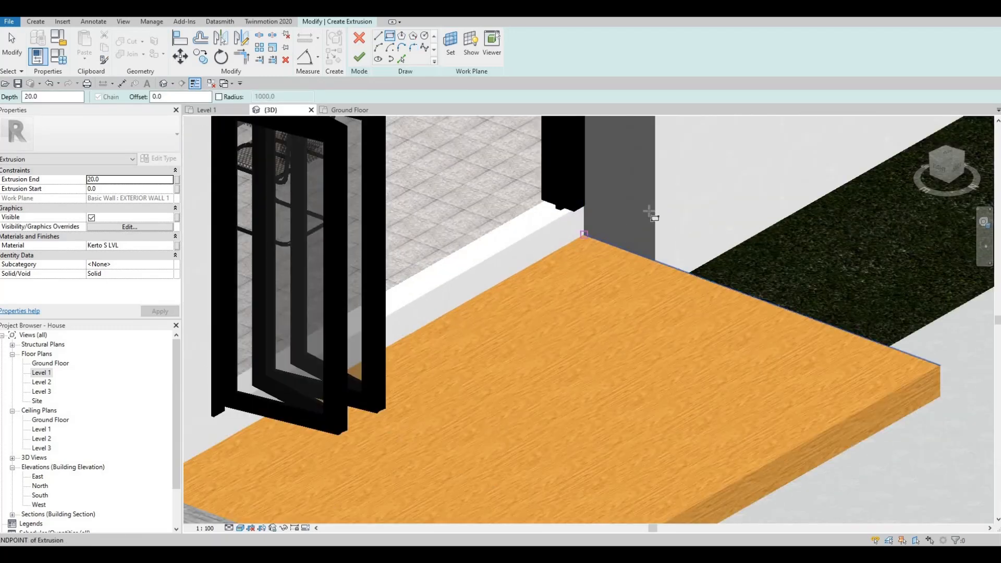
pyautogui.click(649, 211)
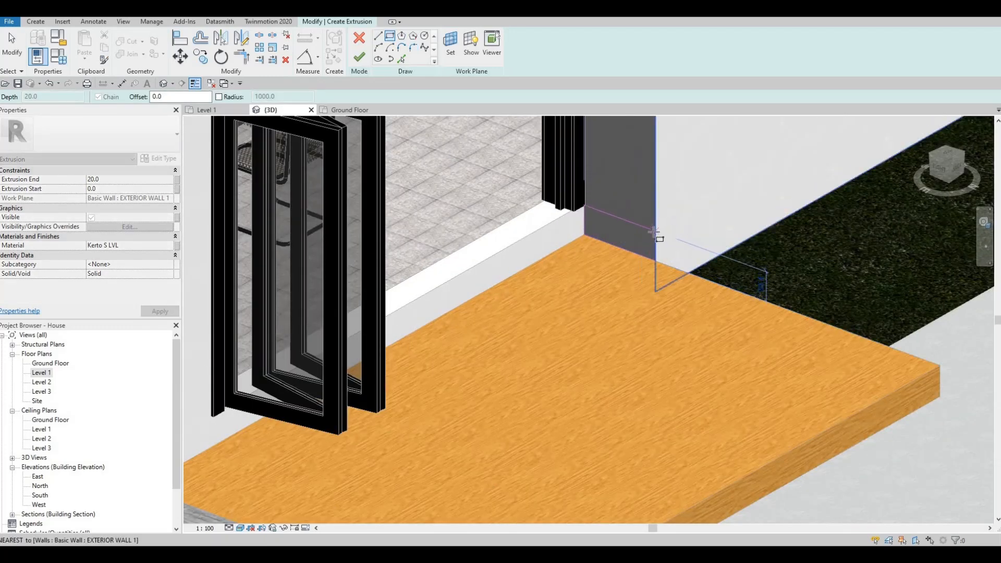
pyautogui.click(565, 232)
pyautogui.keyDown('shift'); pyautogui.moveTo(557, 151); pyautogui.dragTo(579, 218, button='middle'); pyautogui.keyUp('shift')
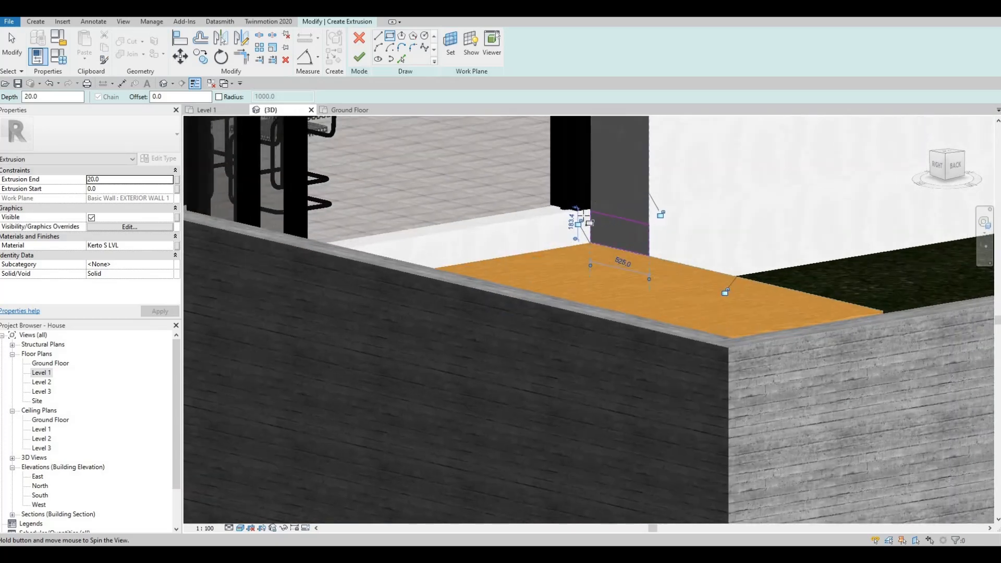
pyautogui.scroll(3, 561, 230)
pyautogui.scroll(2, 557, 233)
pyautogui.press('Escape')
pyautogui.press('Escape')
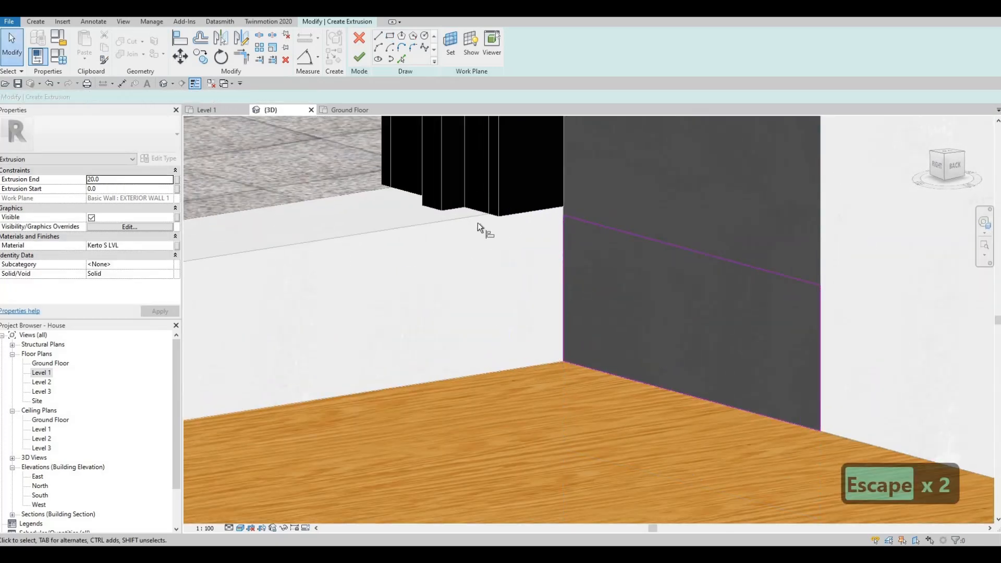
# Adjust the profile's sketch line position and finish the extrusion.
pyautogui.press('a')
pyautogui.press('l')
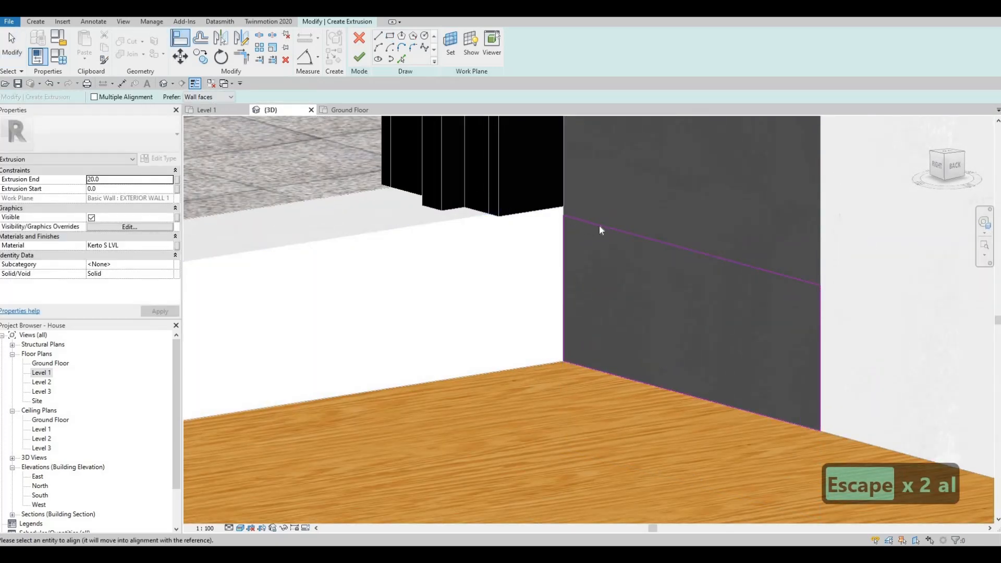
pyautogui.press('Escape')
pyautogui.press('Escape')
pyautogui.click(595, 213)
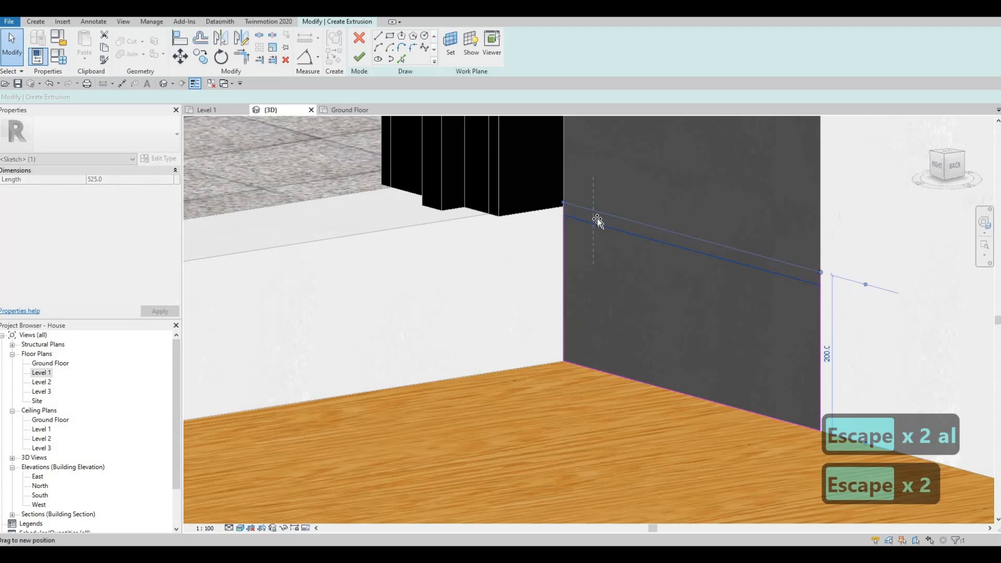
pyautogui.moveTo(597, 218); pyautogui.dragTo(596, 219)
pyautogui.scroll(-2, 593, 232)
pyautogui.press('Escape')
pyautogui.moveTo(624, 265)
pyautogui.keyDown('shift'); pyautogui.mouseDown(button='middle')
pyautogui.moveTo(446, 178)
pyautogui.moveTo(570, 261)
pyautogui.moveTo(554, 284)
pyautogui.moveTo(679, 265)
pyautogui.mouseUp(button='middle'); pyautogui.keyUp('shift')
pyautogui.scroll(-2, 679, 265)
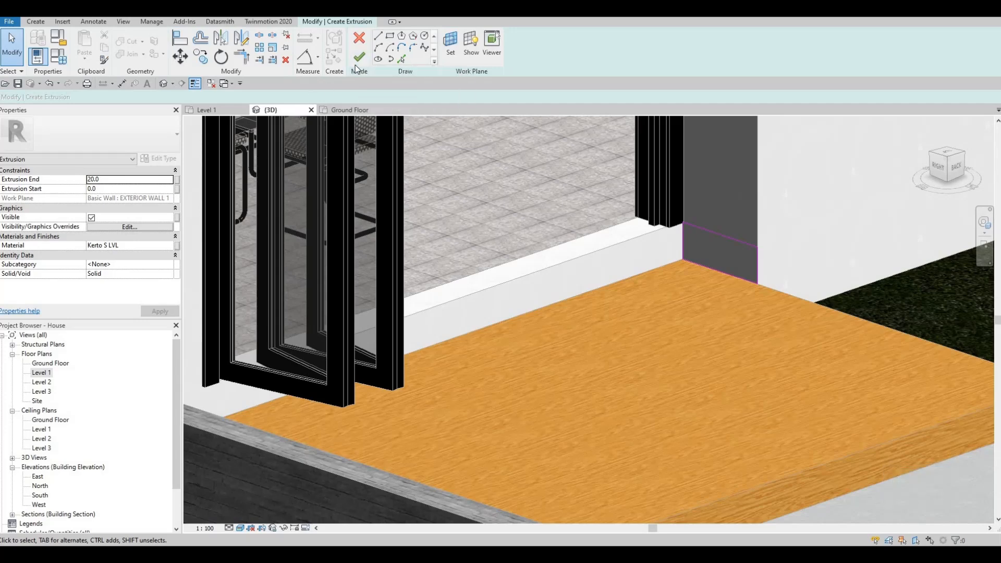
pyautogui.click(359, 57)
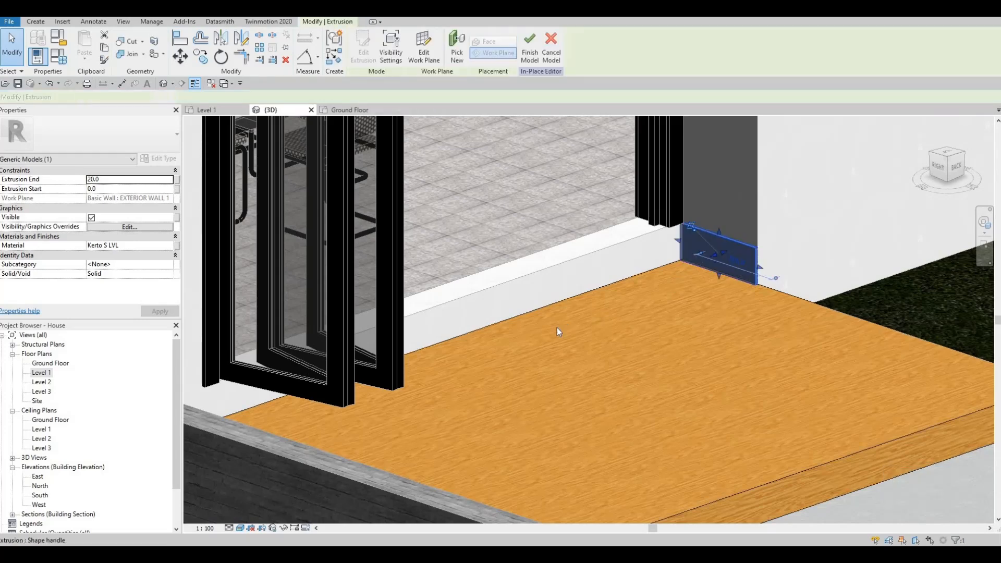
# Stretch the extrusion along the back of the deck to an extrusion end of 6635.
pyautogui.keyDown('shift'); pyautogui.moveTo(558, 330); pyautogui.dragTo(885, 281, button='middle'); pyautogui.keyUp('shift')
pyautogui.scroll(-3, 885, 281)
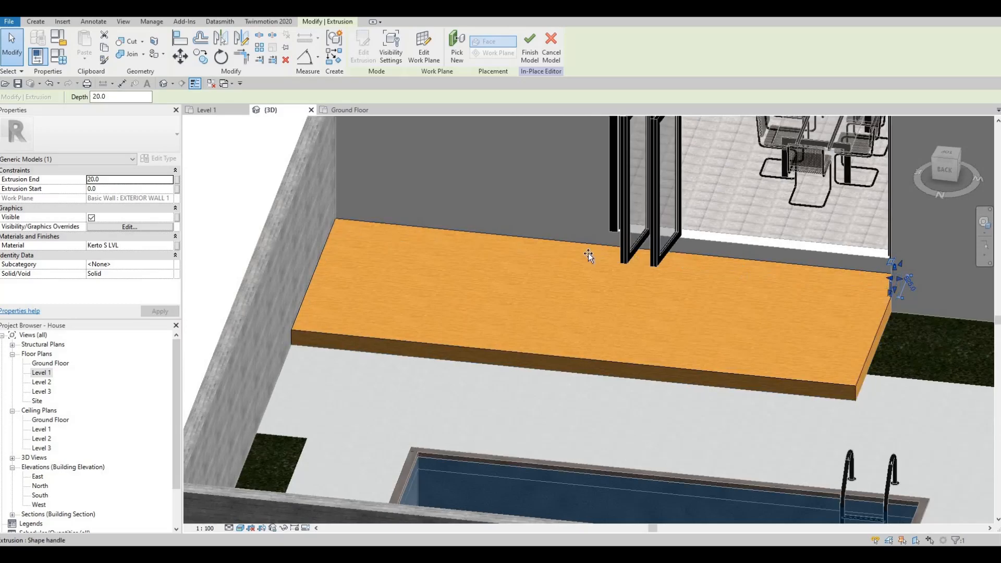
pyautogui.moveTo(568, 241); pyautogui.dragTo(821, 262, button='middle')
pyautogui.moveTo(821, 262); pyautogui.dragTo(578, 248)
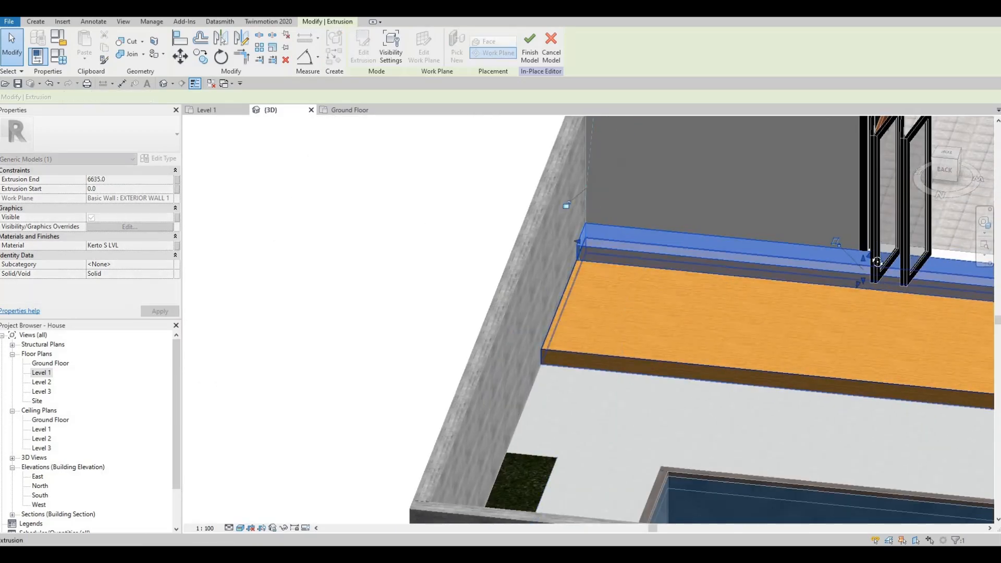
pyautogui.moveTo(668, 282)
pyautogui.keyDown('shift'); pyautogui.mouseDown(button='middle')
pyautogui.moveTo(695, 251)
pyautogui.moveTo(600, 140)
pyautogui.moveTo(359, 152)
pyautogui.mouseUp(button='middle'); pyautogui.keyUp('shift')
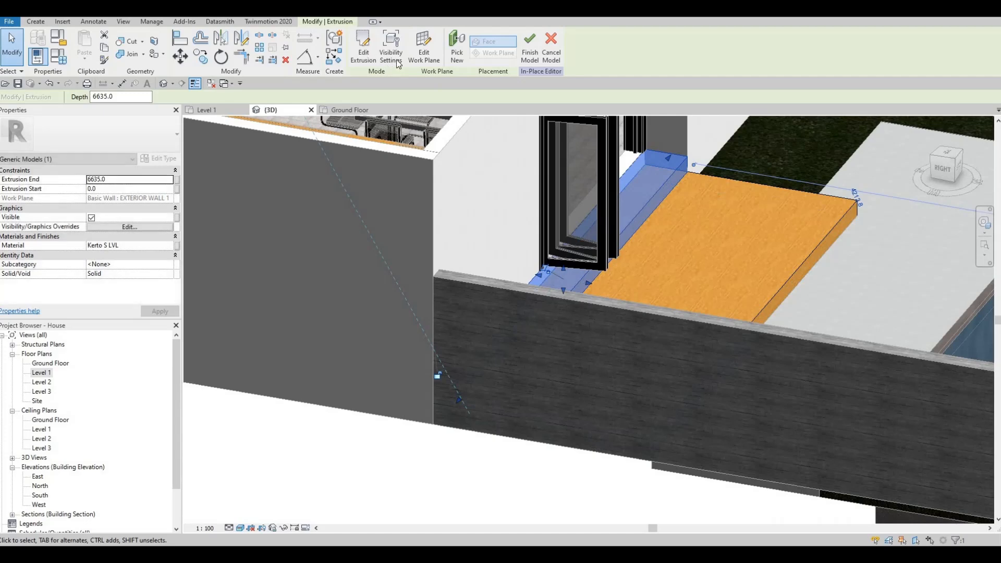
# Edit the extrusion's profile and sketch extra lines to form a step in it.
pyautogui.click(364, 51)
pyautogui.scroll(4, 673, 145)
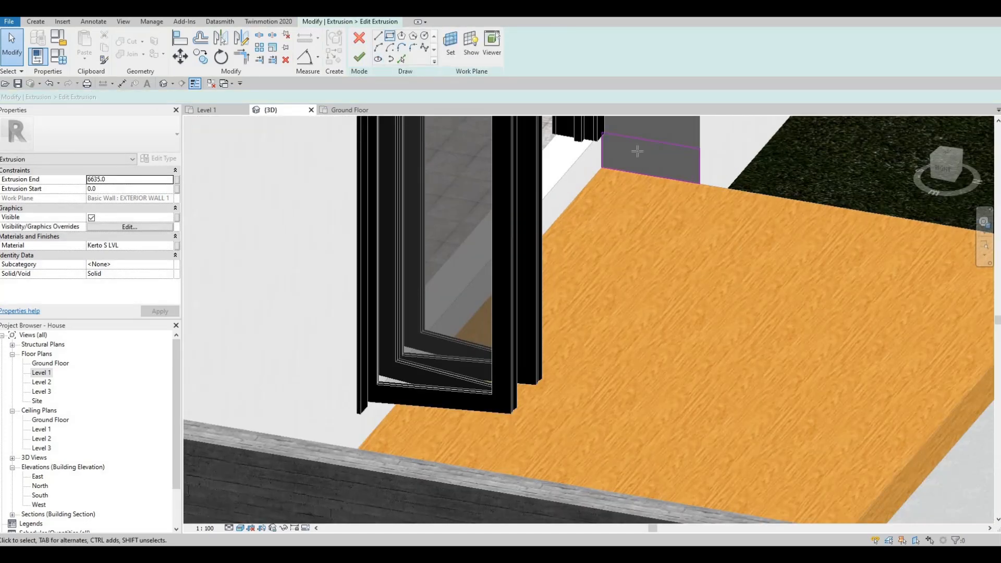
pyautogui.press('l')
pyautogui.press('i')
pyautogui.click(662, 148)
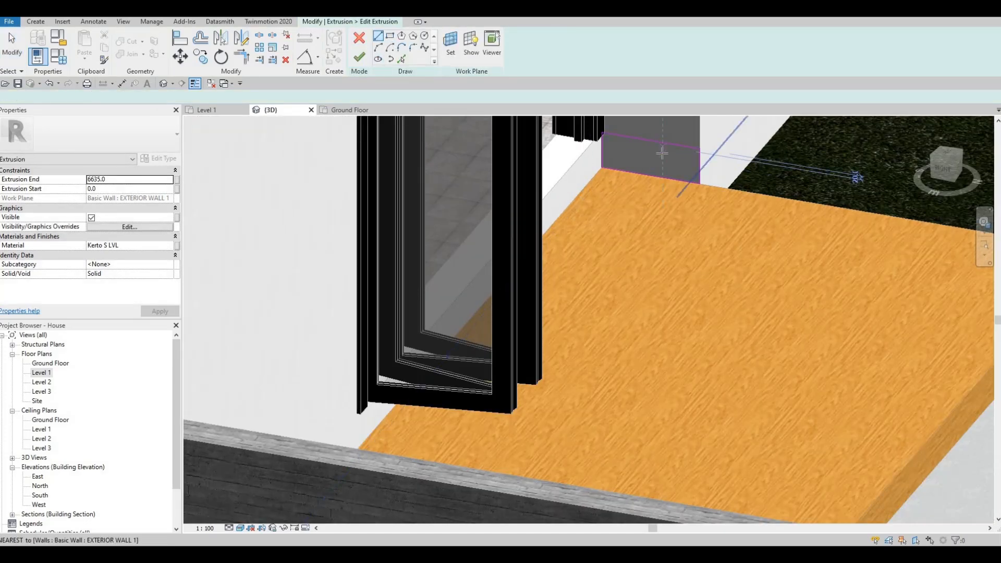
pyautogui.click(690, 165)
pyautogui.click(678, 176)
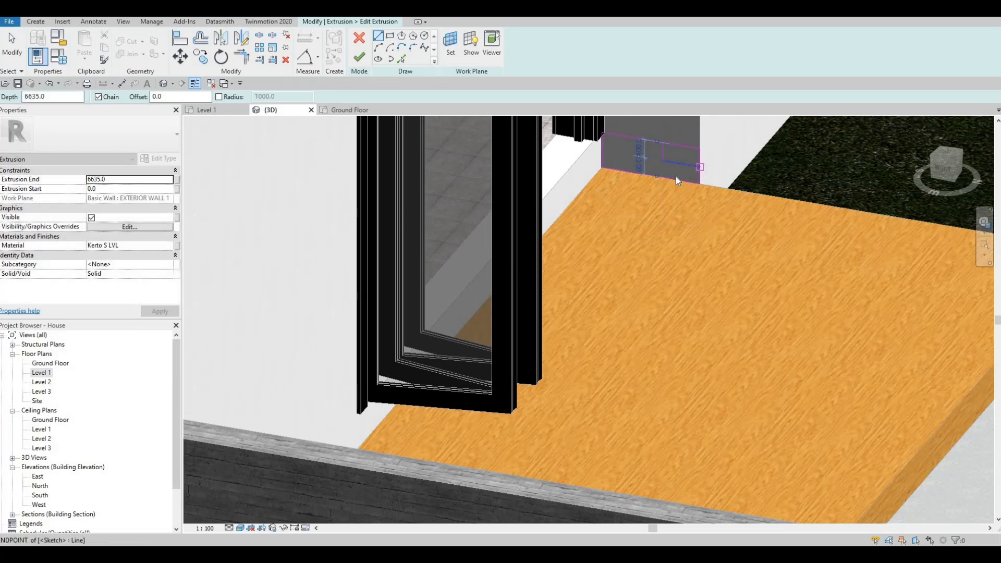
pyautogui.press('Escape')
pyautogui.press('Escape')
# Trim the profile lines into a stepped outline and finish editing the extrusion.
pyautogui.press('t')
pyautogui.press('r')
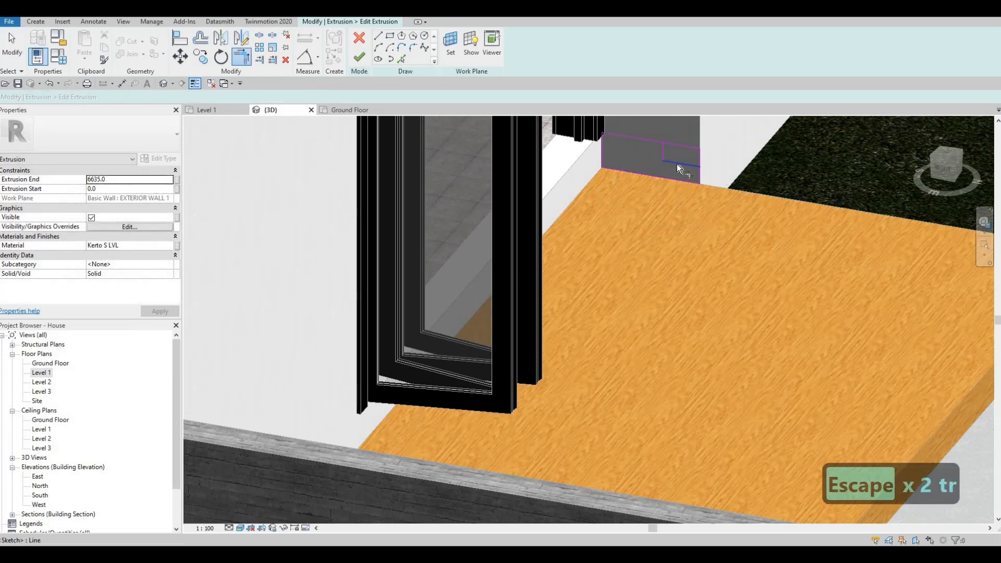
pyautogui.click(662, 152)
pyautogui.click(646, 149)
pyautogui.press('Escape')
pyautogui.click(359, 57)
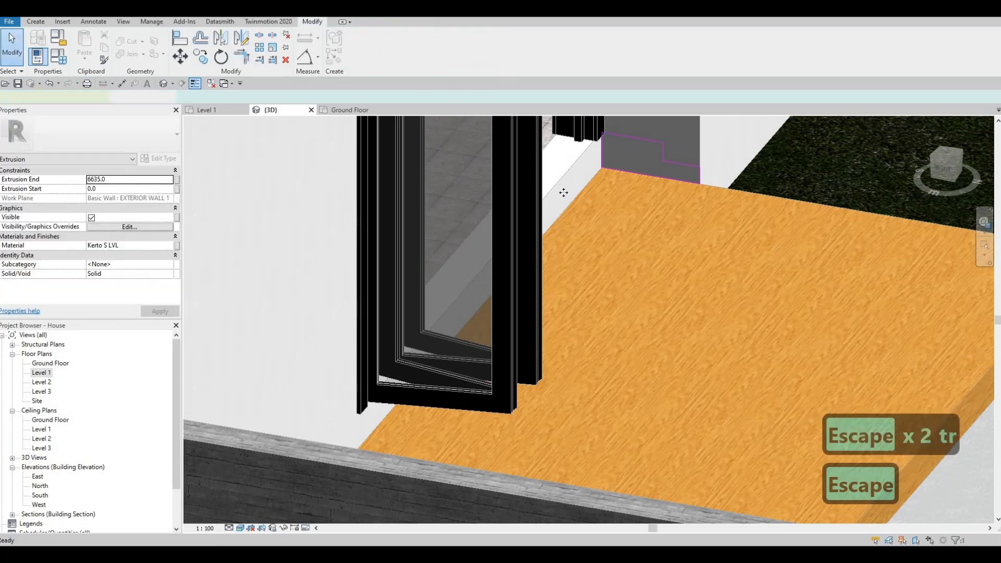
# Orbit and zoom around the deck to inspect the new stepped extrusion along the folding door.
pyautogui.press('Escape')
pyautogui.moveTo(579, 208)
pyautogui.keyDown('shift'); pyautogui.mouseDown(button='middle')
pyautogui.moveTo(450, 217)
pyautogui.moveTo(640, 214)
pyautogui.moveTo(583, 259)
pyautogui.moveTo(491, 205)
pyautogui.mouseUp(button='middle'); pyautogui.keyUp('shift')
pyautogui.press('Escape')
pyautogui.scroll(2, 488, 224)
pyautogui.click(488, 230)
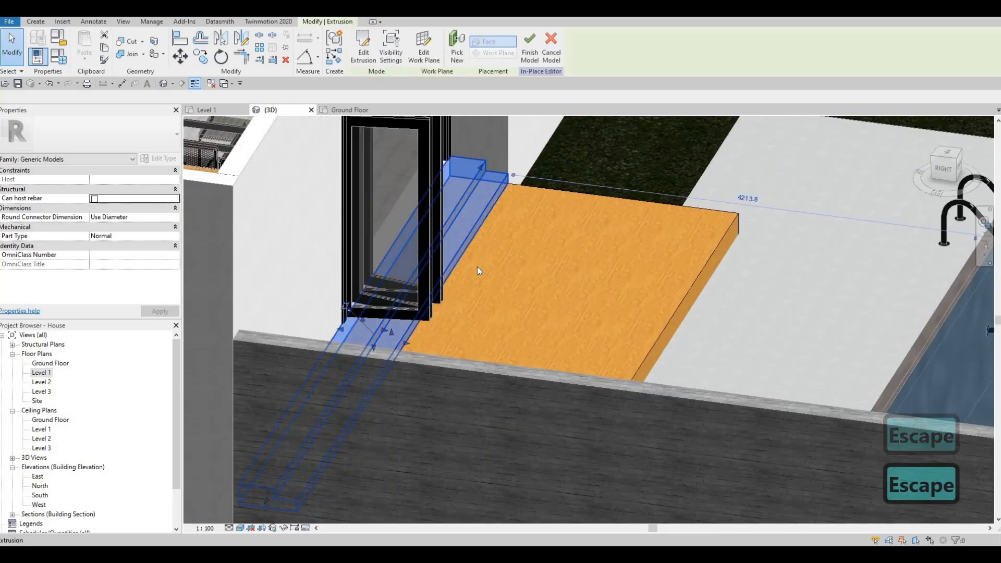
pyautogui.keyDown('shift'); pyautogui.moveTo(477, 267); pyautogui.dragTo(440, 289, button='middle'); pyautogui.keyUp('shift')
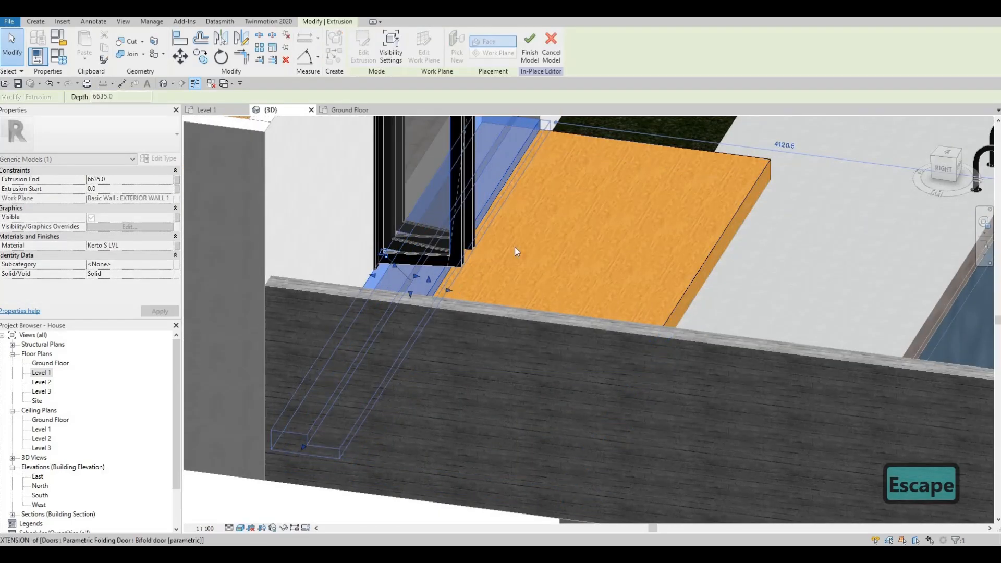
pyautogui.press('Escape')
pyautogui.scroll(-3, 515, 247)
pyautogui.keyDown('shift'); pyautogui.moveTo(515, 247); pyautogui.dragTo(439, 233, button='middle'); pyautogui.keyUp('shift')
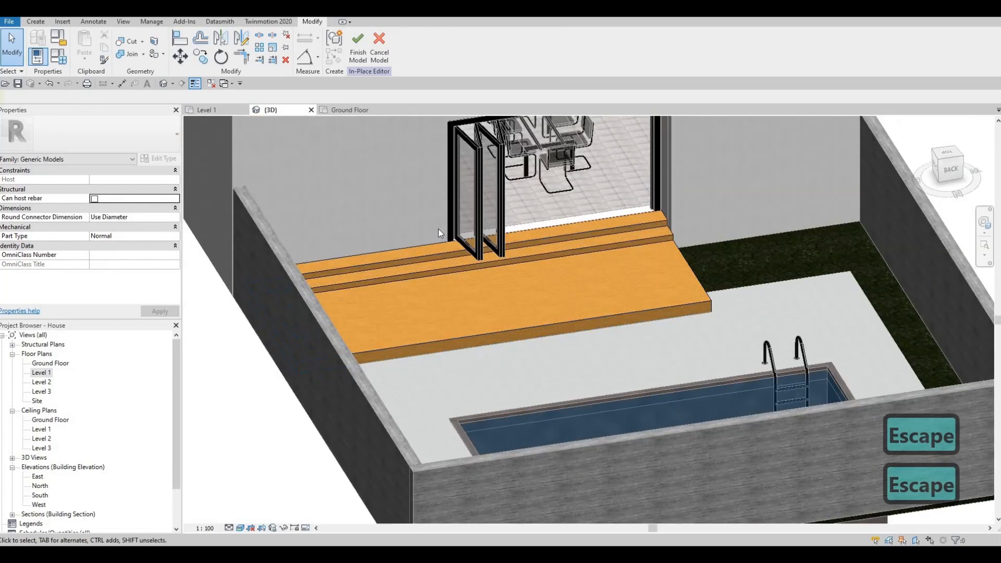
pyautogui.press('Escape')
pyautogui.keyDown('shift'); pyautogui.moveTo(577, 243); pyautogui.dragTo(601, 250, button='middle'); pyautogui.keyUp('shift')
pyautogui.press('Escape')
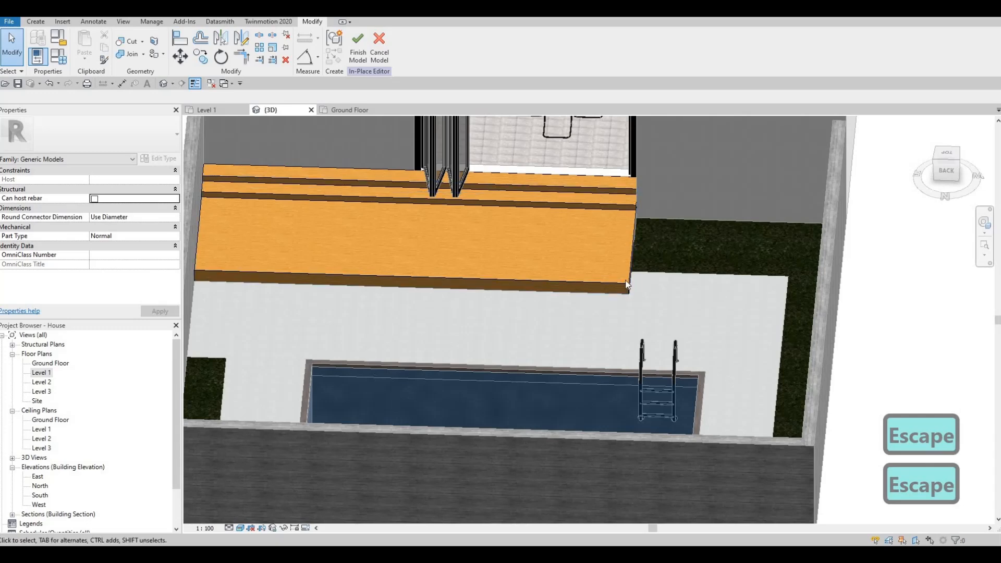
pyautogui.moveTo(525, 233); pyautogui.dragTo(504, 189, button='middle')
pyautogui.scroll(-1, 504, 189)
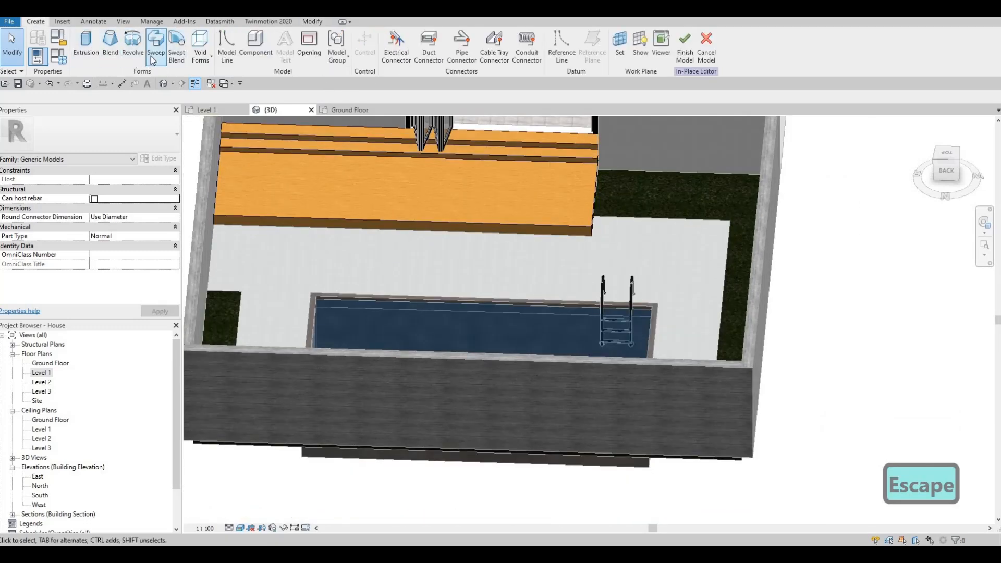
# Start a sweep and pick the deck's edges as its path, trimming them into a corner, then finish the path.
pyautogui.click(153, 60)
pyautogui.keyDown('shift'); pyautogui.moveTo(444, 128); pyautogui.dragTo(449, 105, button='middle'); pyautogui.keyUp('shift')
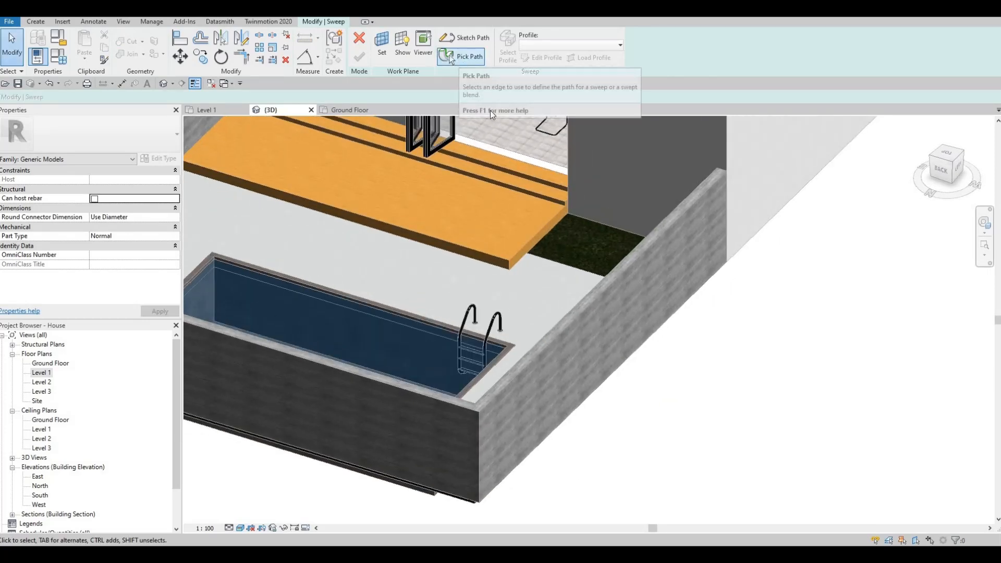
pyautogui.click(459, 57)
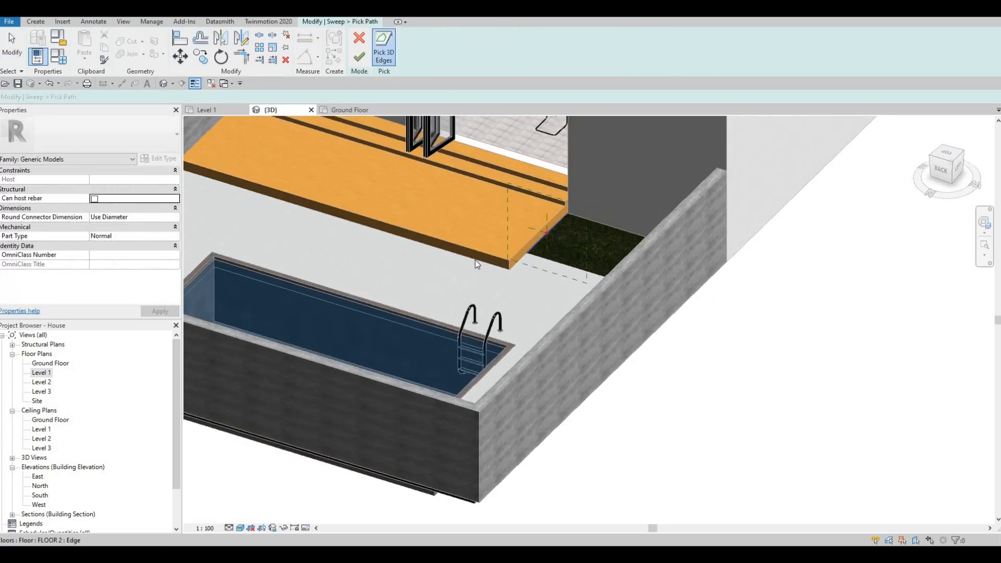
pyautogui.press('Escape')
pyautogui.press('Escape')
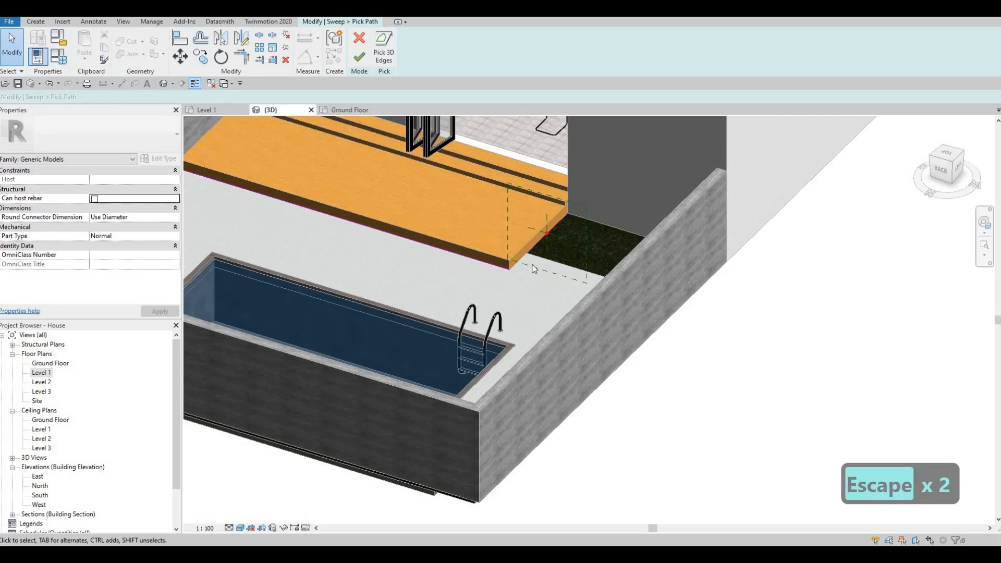
pyautogui.scroll(4, 533, 267)
pyautogui.press('t')
pyautogui.press('r')
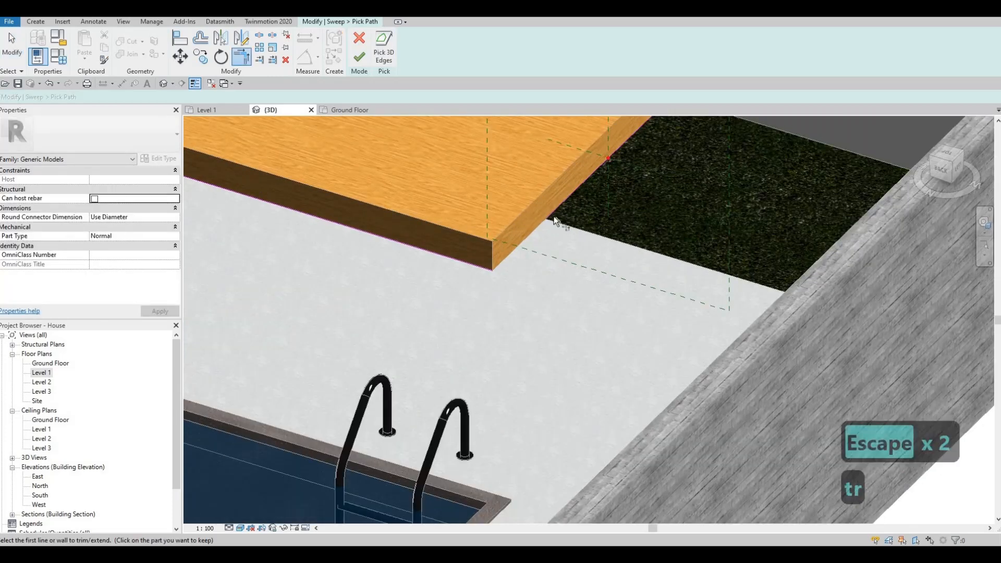
pyautogui.click(564, 208)
pyautogui.click(479, 268)
pyautogui.scroll(-3, 478, 255)
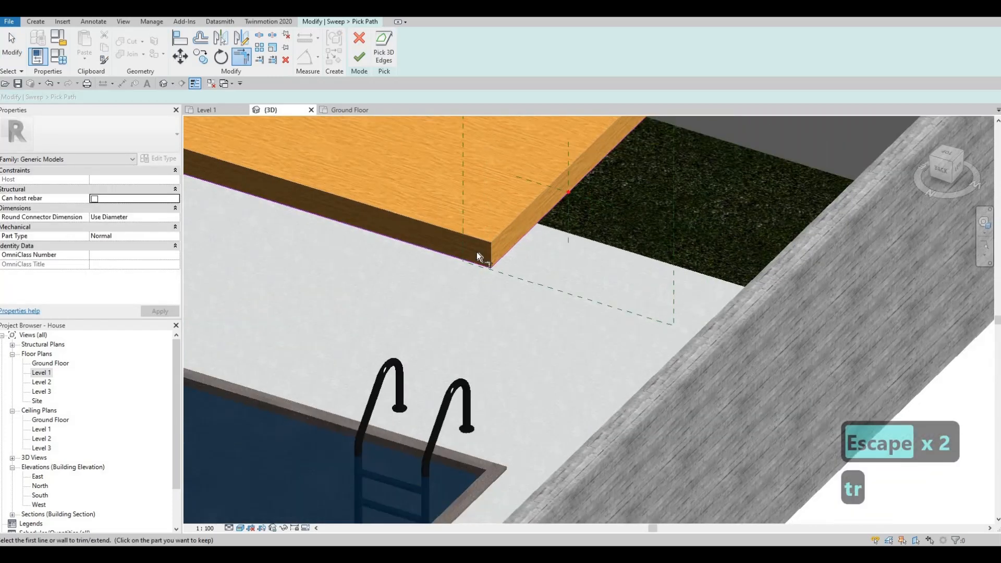
pyautogui.click(359, 60)
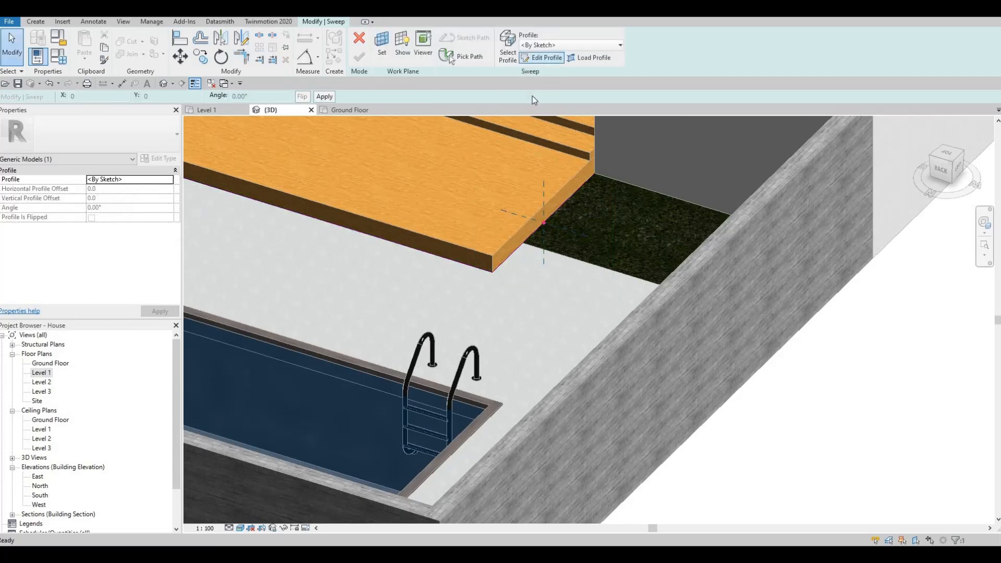
# Edit the sweep profile and sketch a small rectangle at the deck's corner.
pyautogui.click(541, 57)
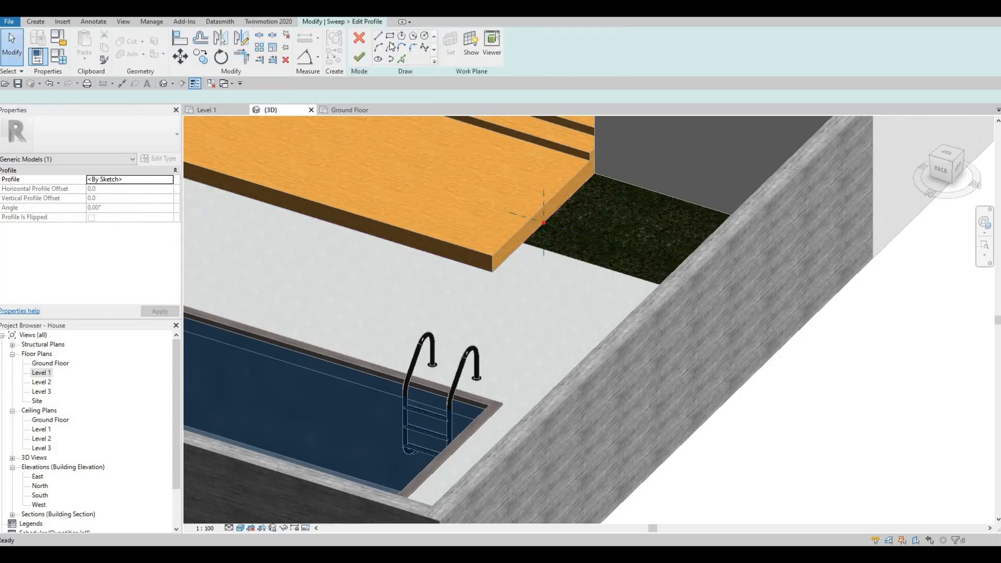
pyautogui.keyDown('shift'); pyautogui.moveTo(625, 151); pyautogui.dragTo(610, 151, button='middle'); pyautogui.keyUp('shift')
pyautogui.scroll(2, 615, 150)
pyautogui.click(616, 149)
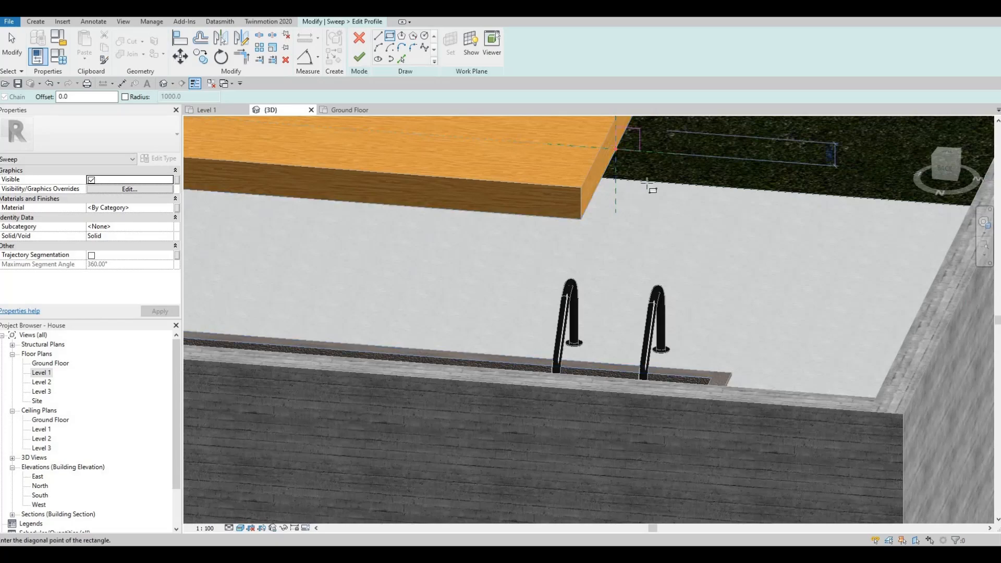
pyautogui.moveTo(675, 122); pyautogui.dragTo(649, 188, button='middle')
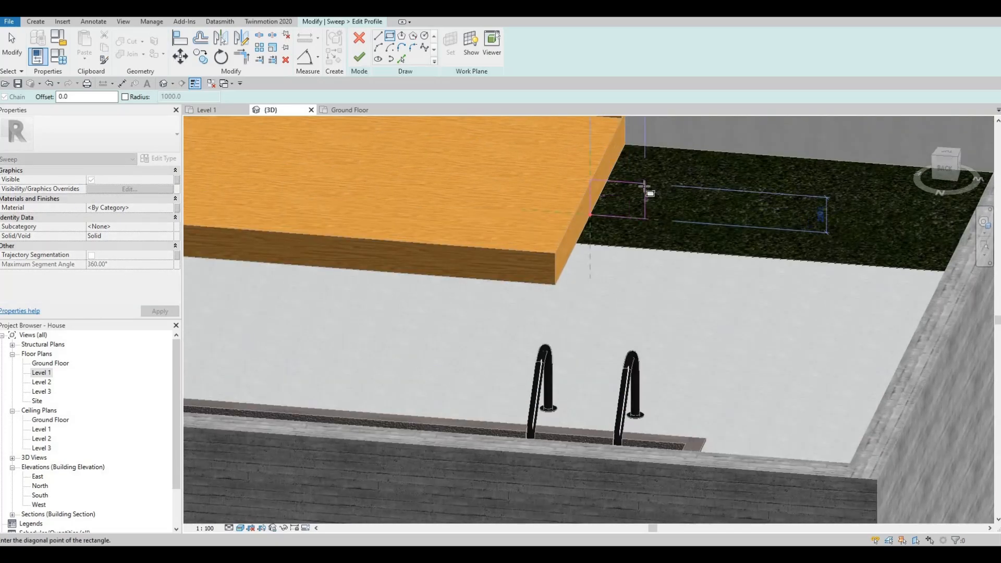
pyautogui.keyDown('shift'); pyautogui.moveTo(636, 148); pyautogui.dragTo(626, 214, button='middle'); pyautogui.keyUp('shift')
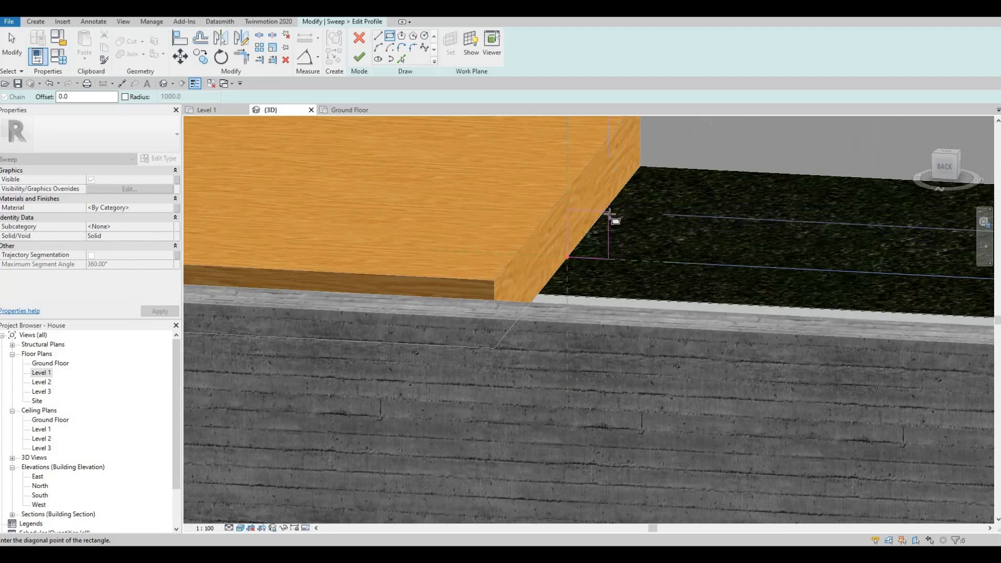
pyautogui.press('Escape')
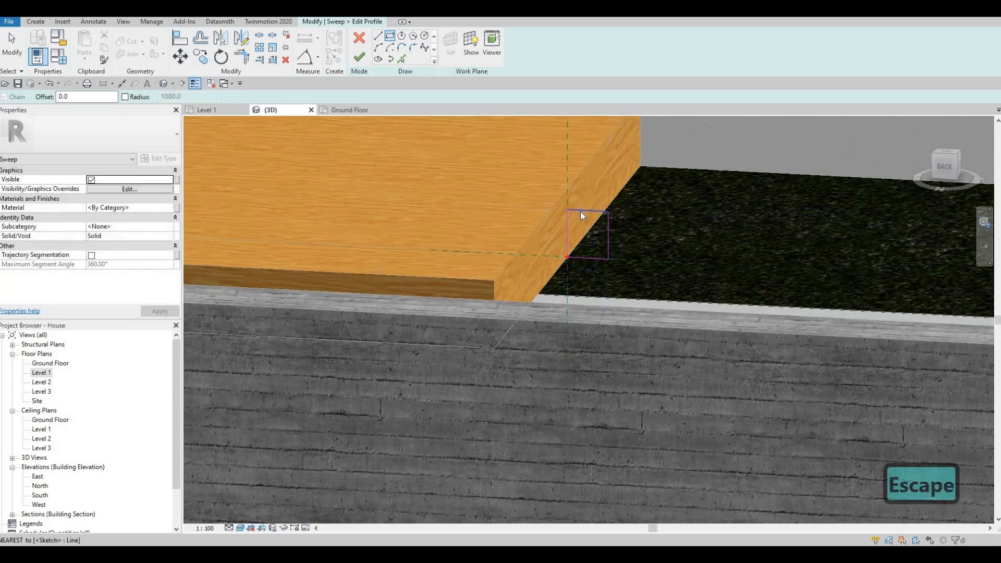
pyautogui.press('Escape')
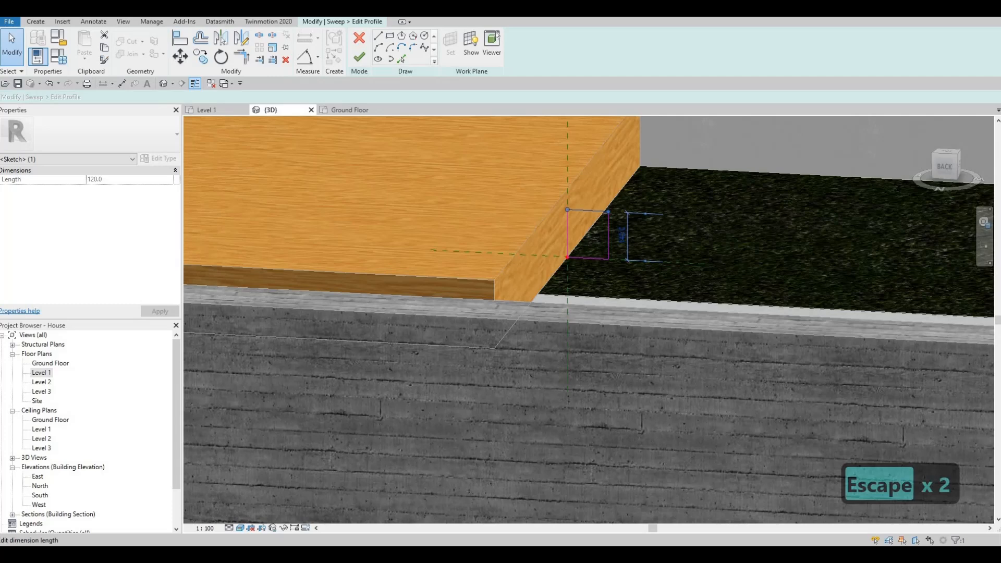
# Set the profile rectangle's height to 100 and its width to 200.
pyautogui.write('100')
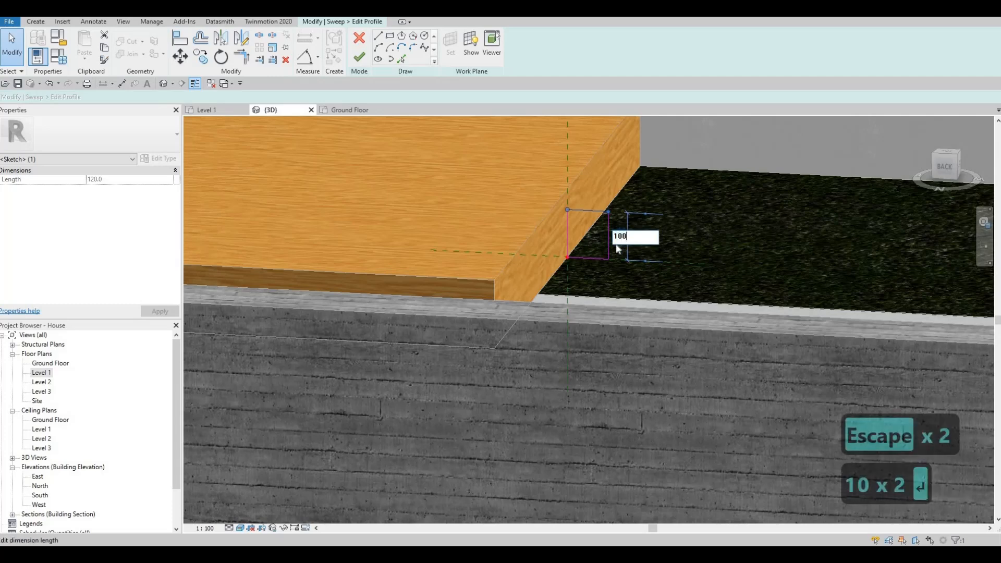
pyautogui.press('Return')
pyautogui.press('Escape')
pyautogui.moveTo(641, 239); pyautogui.dragTo(642, 238)
pyautogui.scroll(-2, 640, 239)
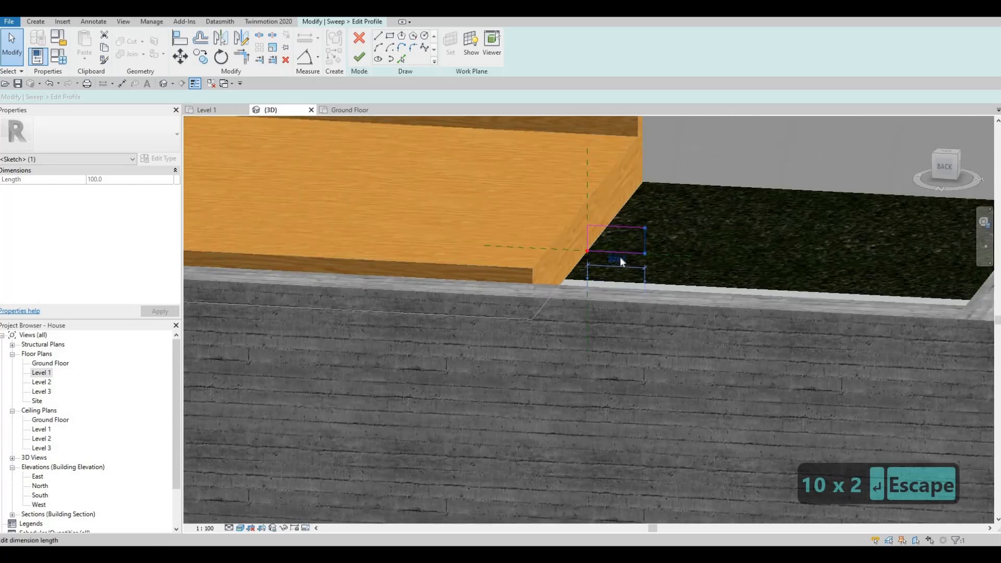
pyautogui.click(620, 258)
pyautogui.write('200')
pyautogui.press('Return')
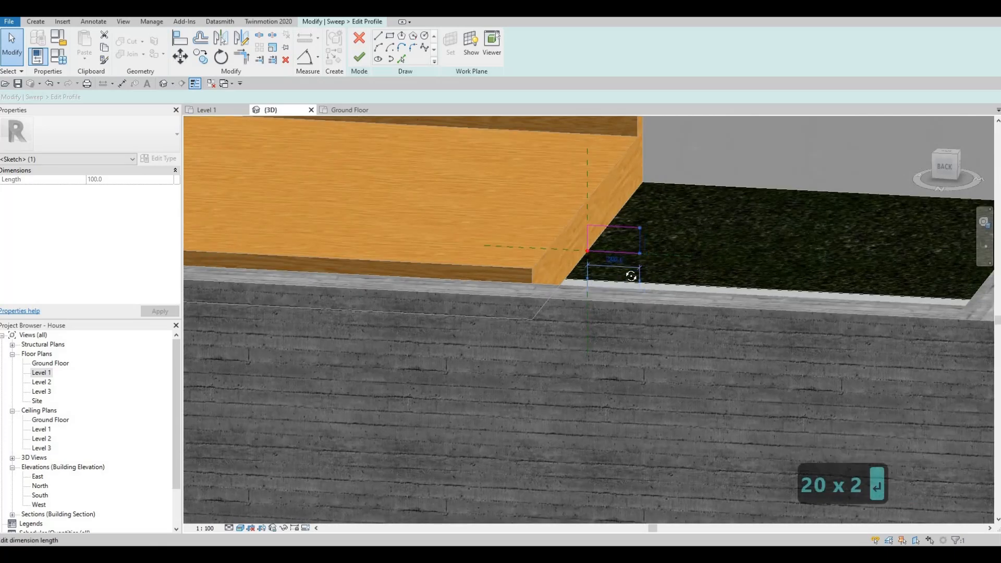
# Finish the profile sketch and complete the sweep.
pyautogui.press('Escape')
pyautogui.scroll(-2, 631, 277)
pyautogui.keyDown('shift'); pyautogui.moveTo(631, 277); pyautogui.dragTo(543, 313, button='middle'); pyautogui.keyUp('shift')
pyautogui.scroll(-1, 543, 313)
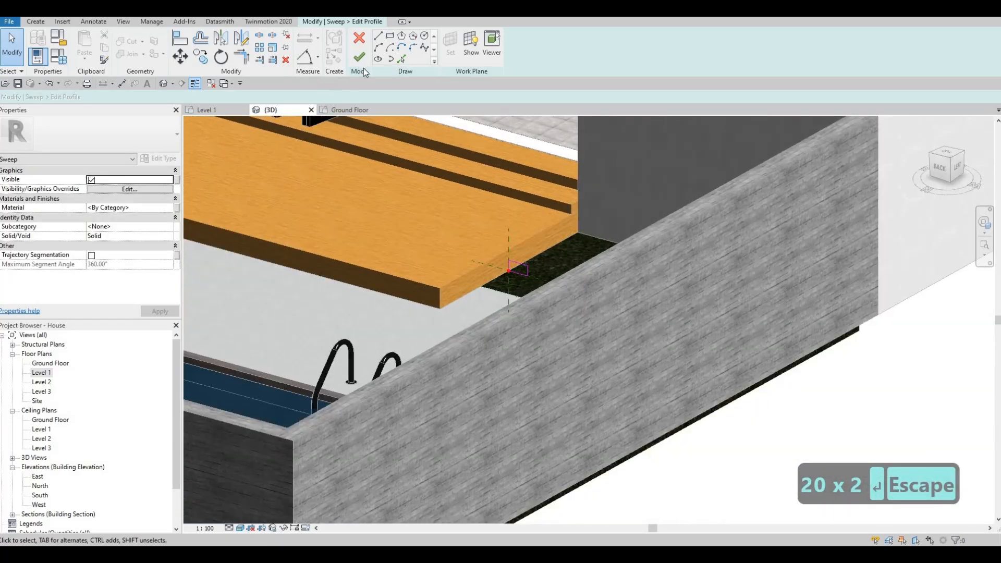
pyautogui.click(359, 58)
pyautogui.click(359, 57)
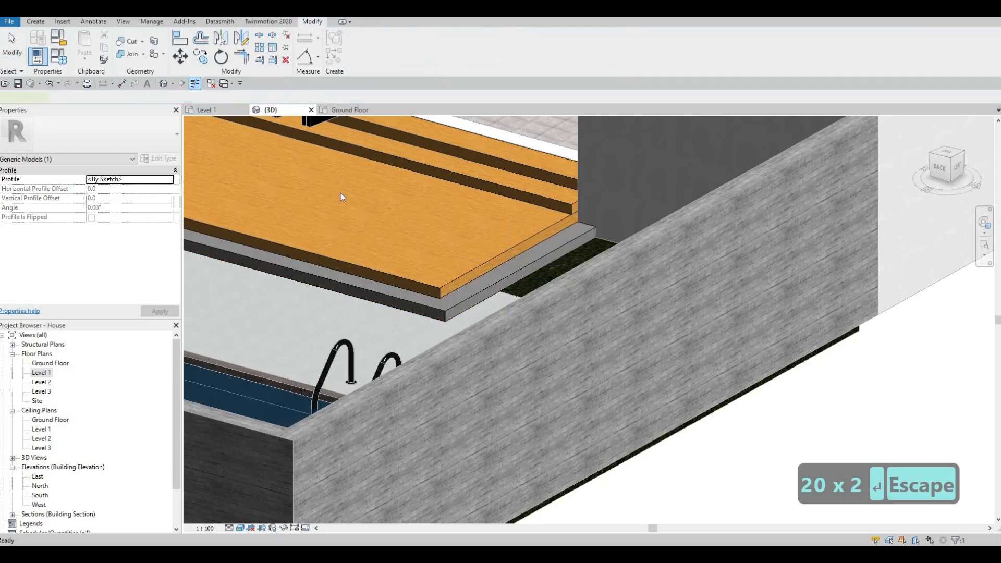
# Copy the material Kerto S LVL from the deck extrusion and apply it to the new sweep.
pyautogui.scroll(-2, 398, 176)
pyautogui.press('Escape')
pyautogui.keyDown('shift'); pyautogui.moveTo(336, 286); pyautogui.dragTo(570, 279, button='middle'); pyautogui.keyUp('shift')
pyautogui.click(311, 250)
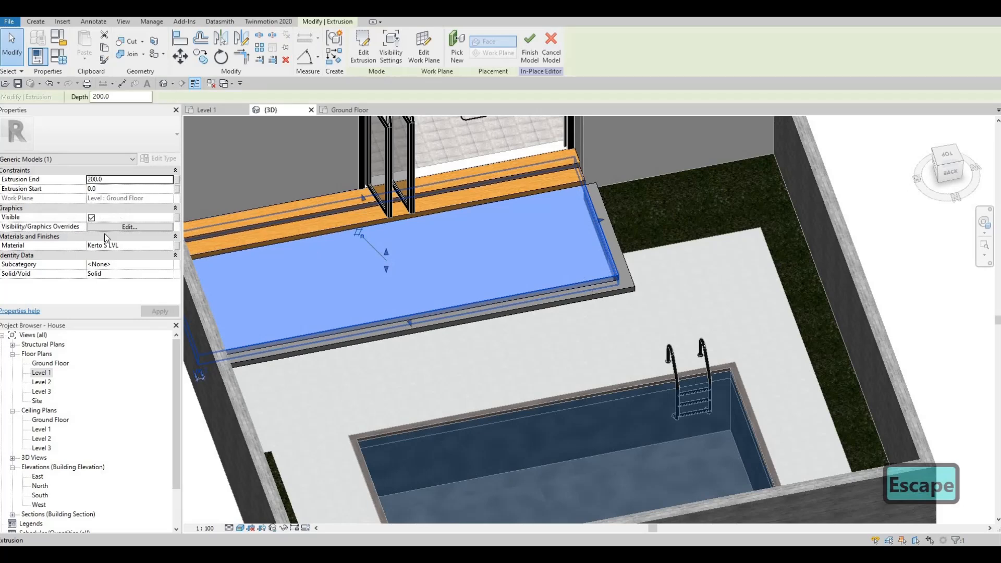
pyautogui.click(139, 248)
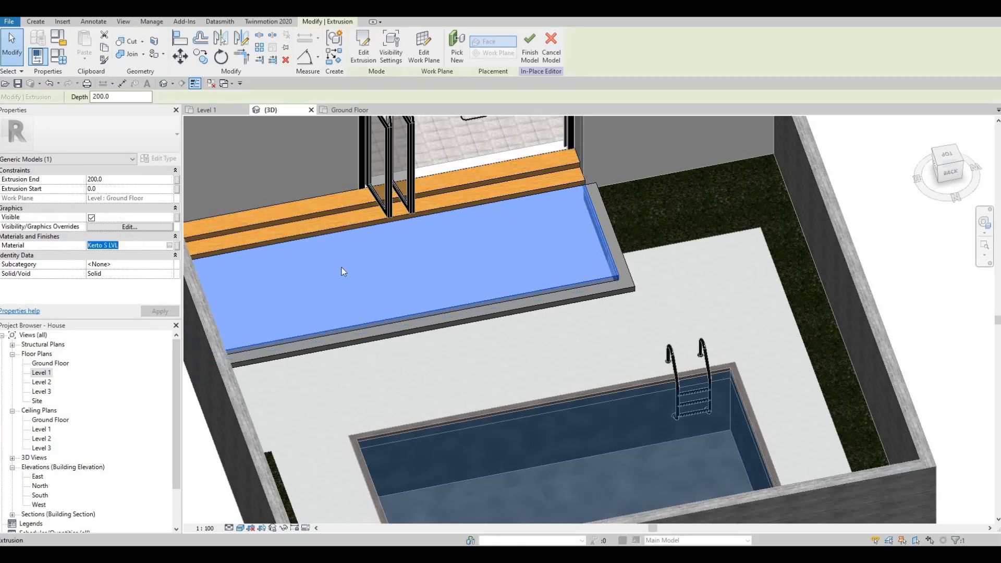
pyautogui.hotkey('ctrl', 'c')
pyautogui.press('Escape')
pyautogui.press('Escape')
pyautogui.click(429, 205)
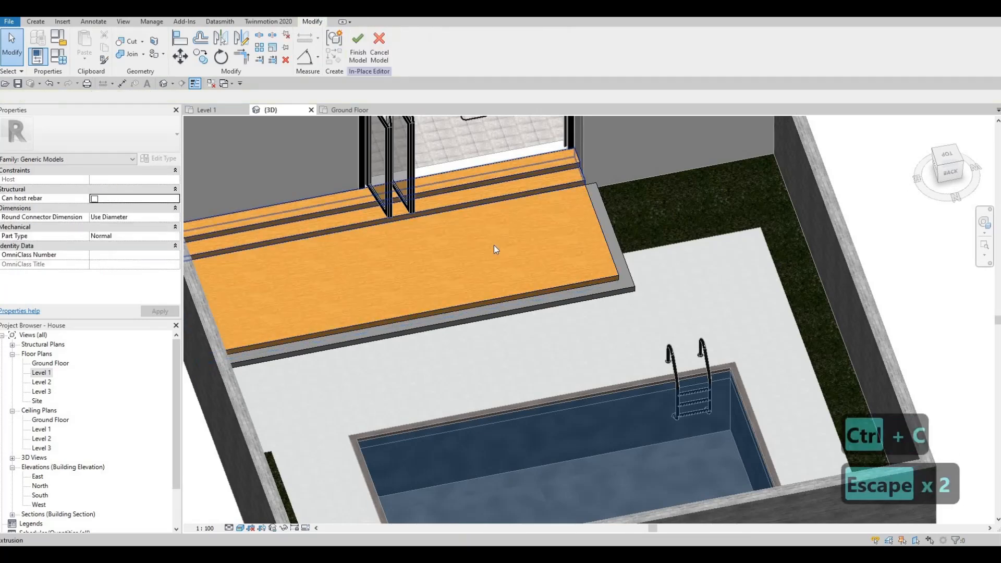
pyautogui.click(561, 300)
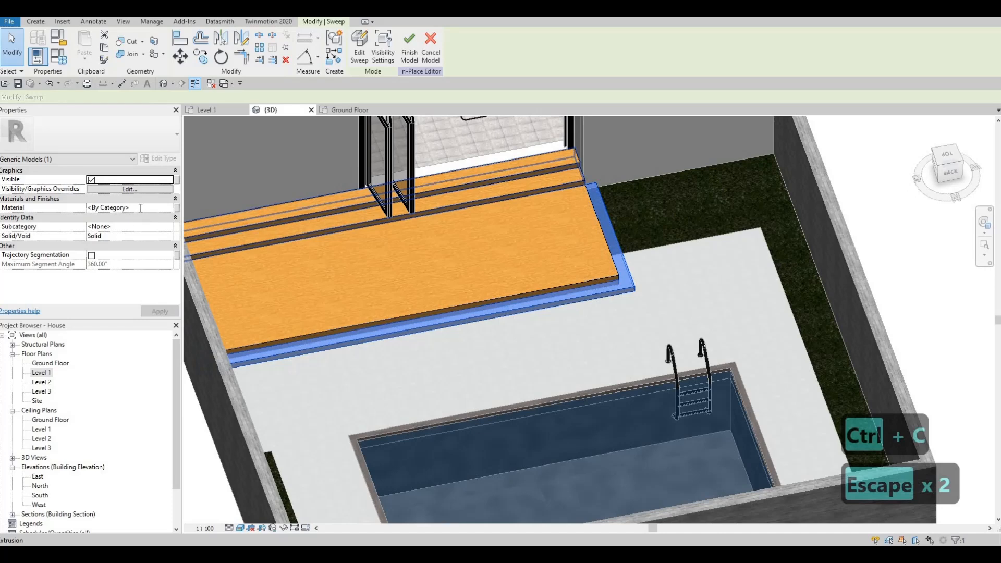
pyautogui.click(140, 208)
pyautogui.hotkey('ctrl', 'v')
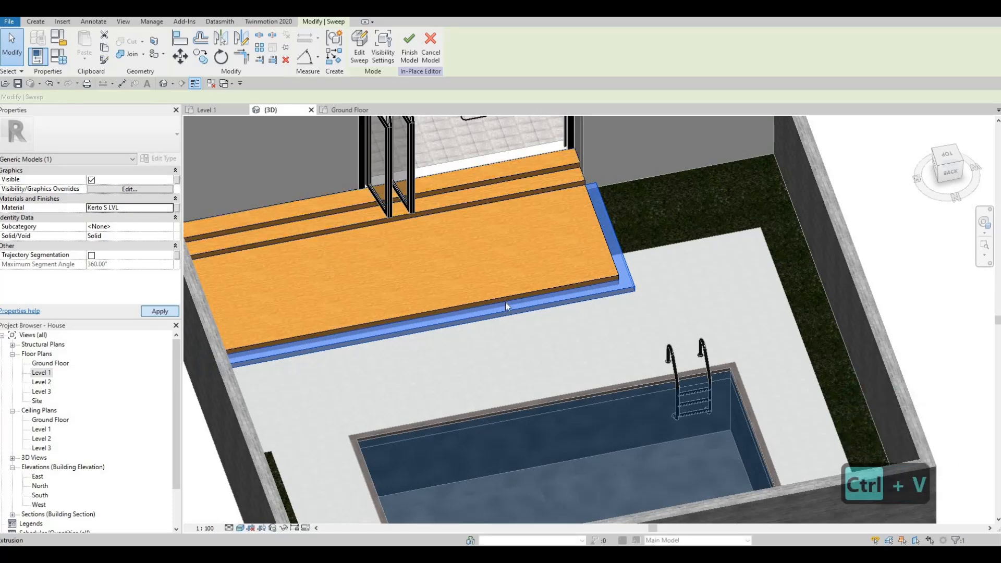
pyautogui.press('Escape')
pyautogui.press('Escape')
# Orbit and zoom around the deck to inspect the new sweep along its edge.
pyautogui.keyDown('shift'); pyautogui.moveTo(539, 283); pyautogui.dragTo(352, 286, button='middle'); pyautogui.keyUp('shift')
pyautogui.scroll(1, 599, 257)
pyautogui.click(591, 262)
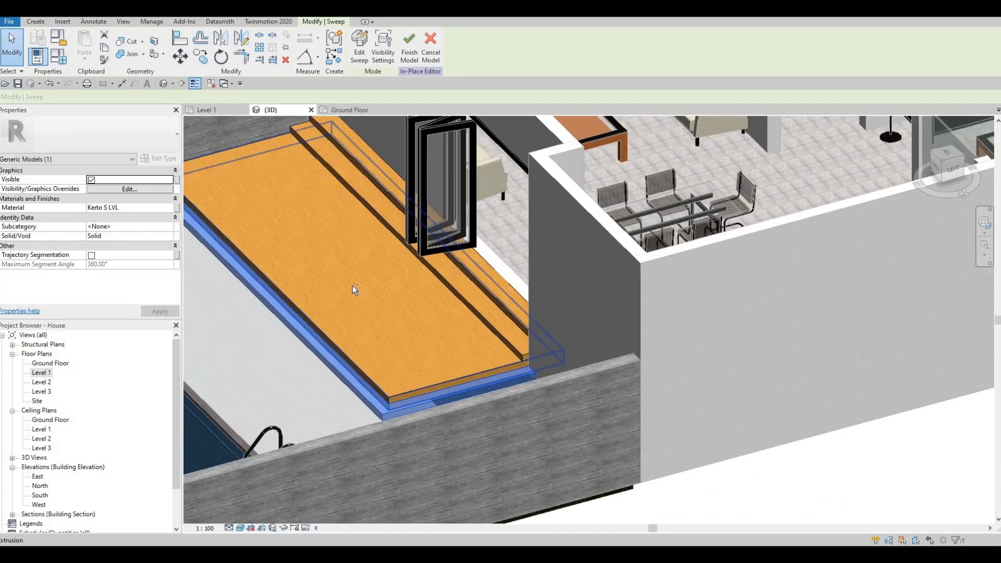
pyautogui.scroll(-2, 352, 286)
pyautogui.keyDown('shift'); pyautogui.moveTo(283, 325); pyautogui.dragTo(514, 281, button='middle'); pyautogui.keyUp('shift')
pyautogui.scroll(2, 514, 281)
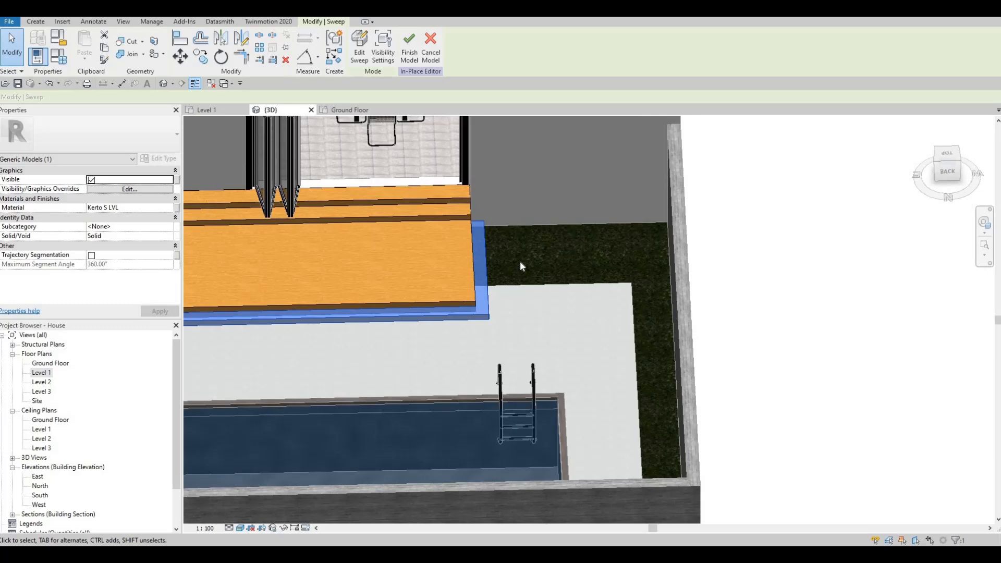
pyautogui.press('Escape')
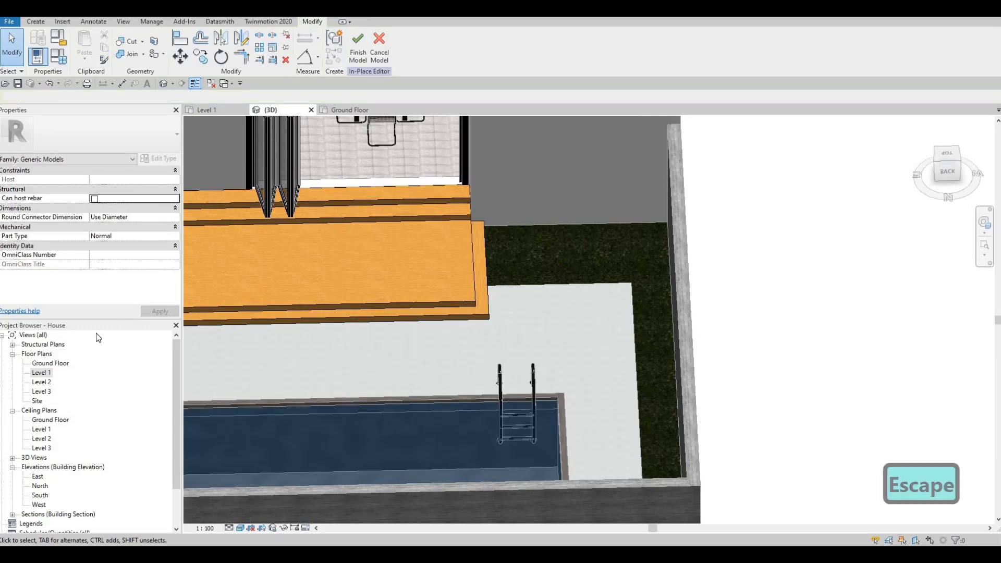
# Open the Level 1 and Ground Floor plans and try to finish the in-place model.
pyautogui.doubleClick(44, 374)
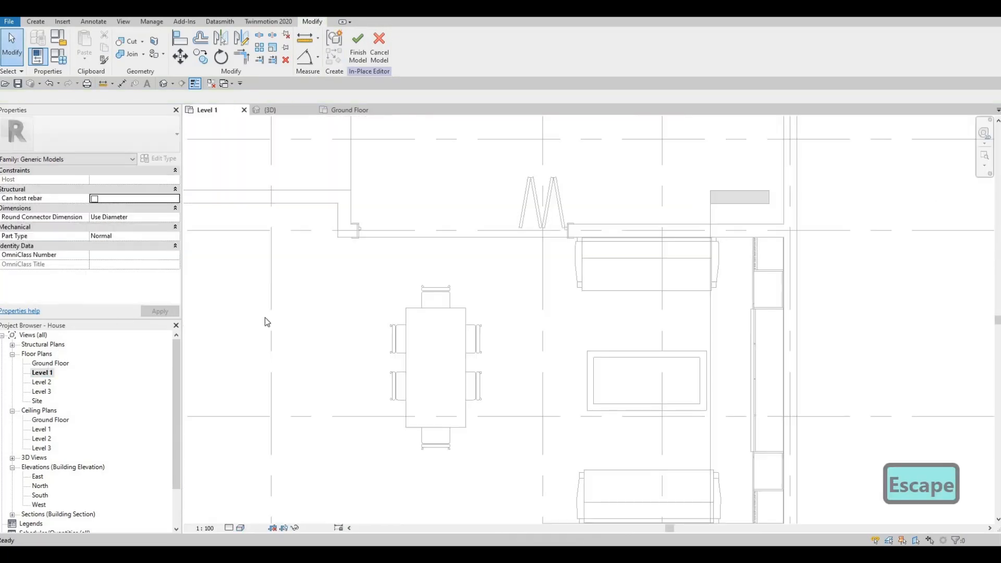
pyautogui.click(349, 110)
pyautogui.click(357, 55)
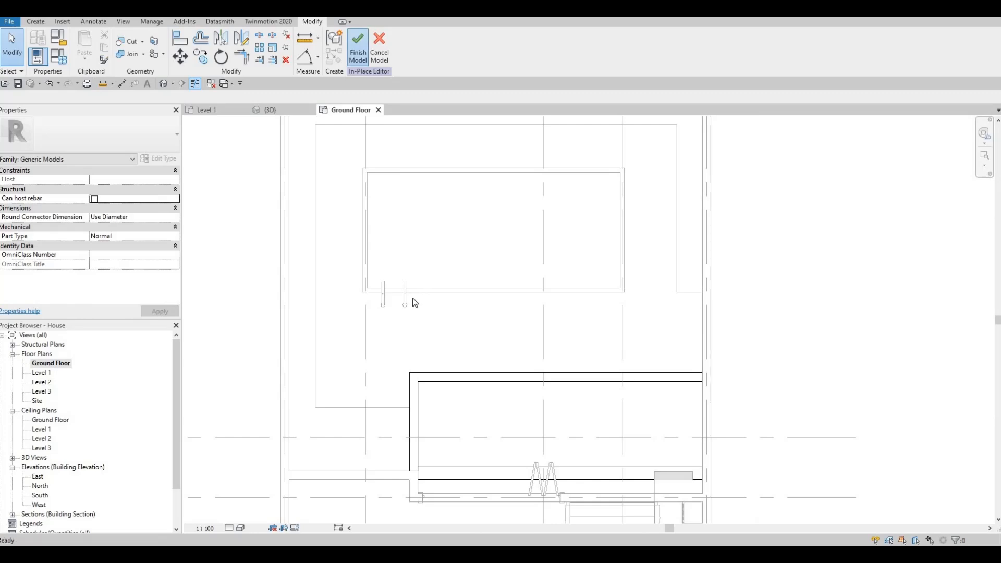
pyautogui.press('Escape')
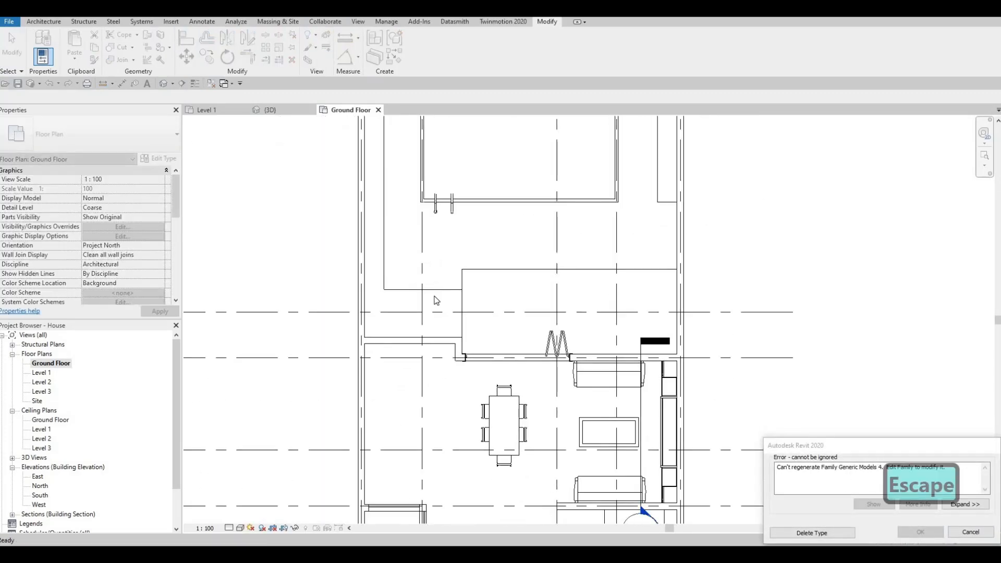
pyautogui.press('Escape')
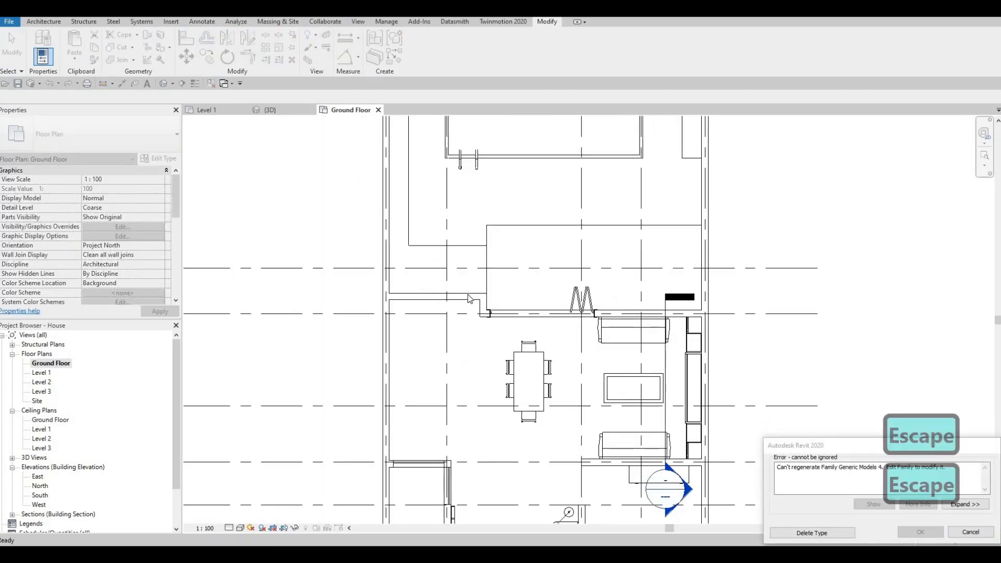
# Return to the 3D view and try once more to finish the in-place model.
pyautogui.scroll(-4, 714, 342)
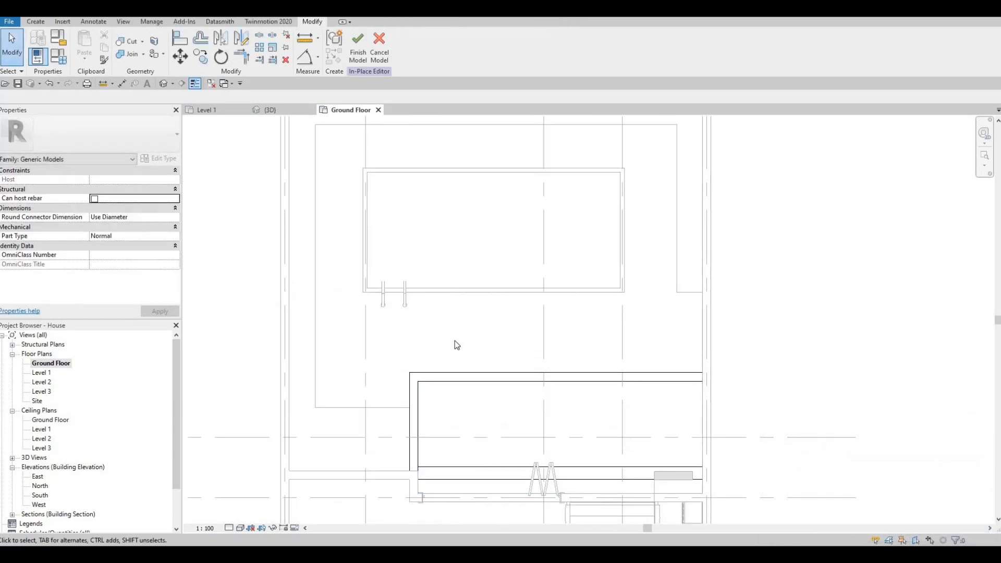
pyautogui.scroll(-1, 409, 376)
pyautogui.moveTo(409, 377); pyautogui.dragTo(434, 340, button='middle')
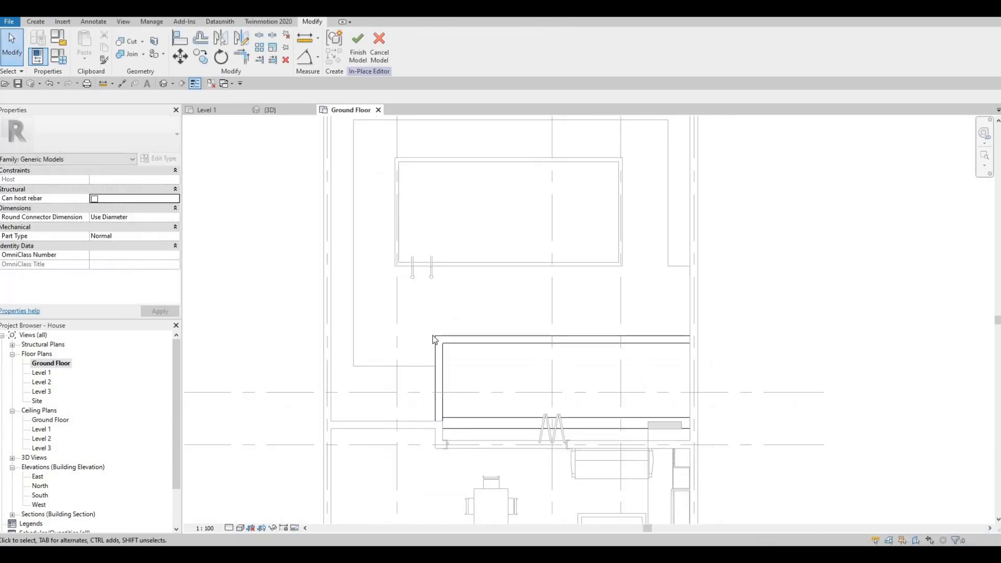
pyautogui.click(270, 110)
pyautogui.press('Escape')
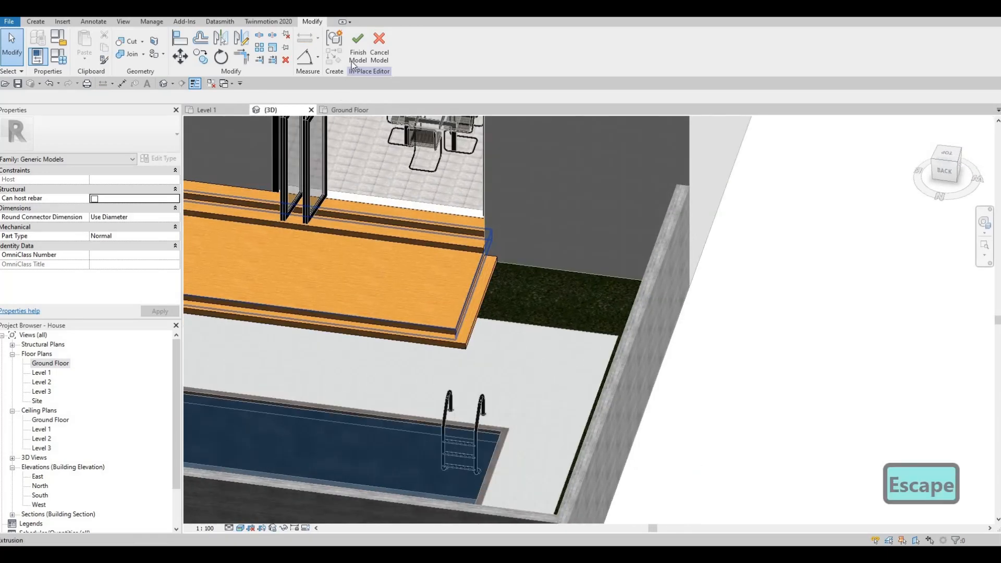
pyautogui.click(359, 48)
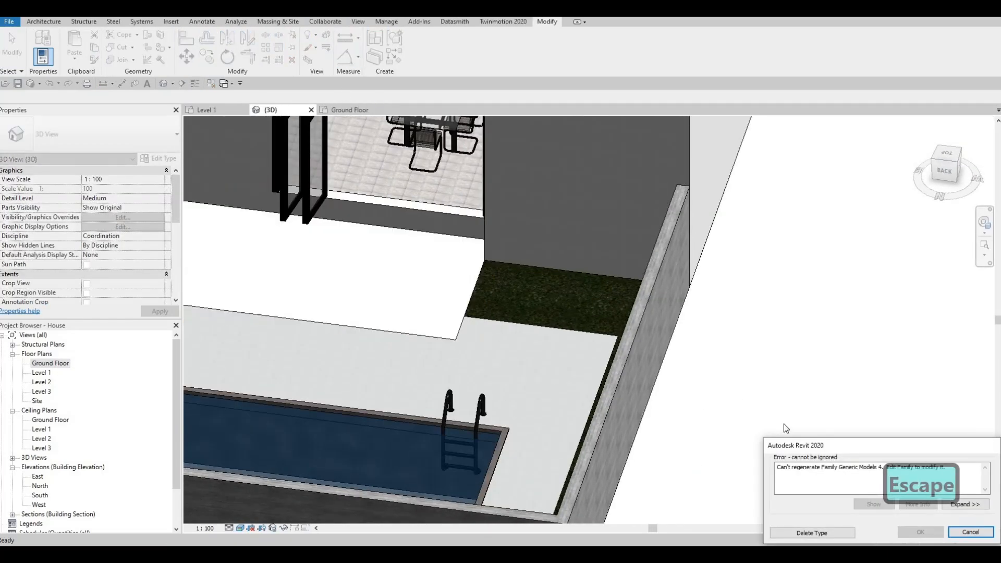
pyautogui.press('Escape')
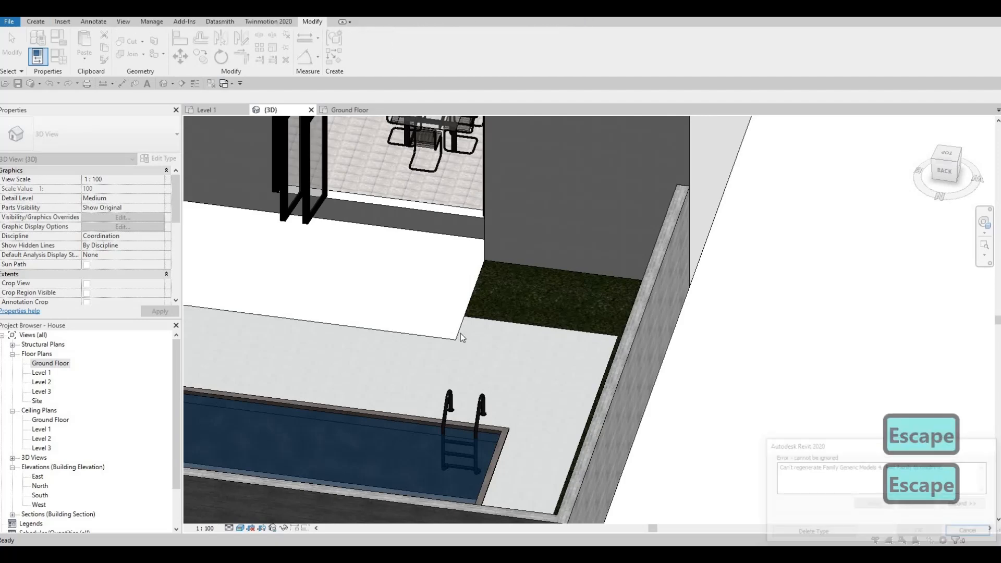
pyautogui.scroll(2, 468, 317)
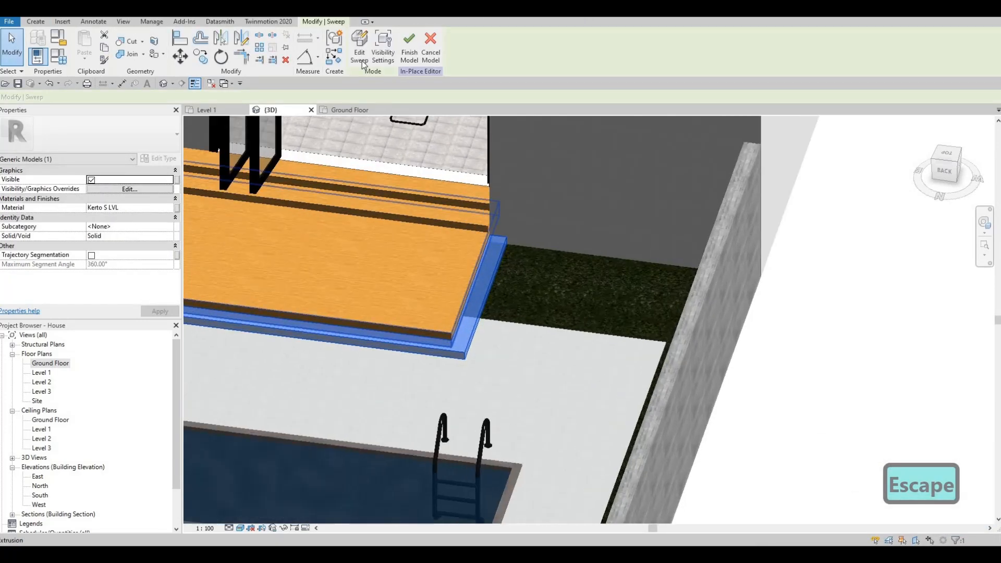
# Try to widen the rectangle of the deck edge sweep's profile.
pyautogui.doubleClick(483, 287)
pyautogui.scroll(3, 484, 290)
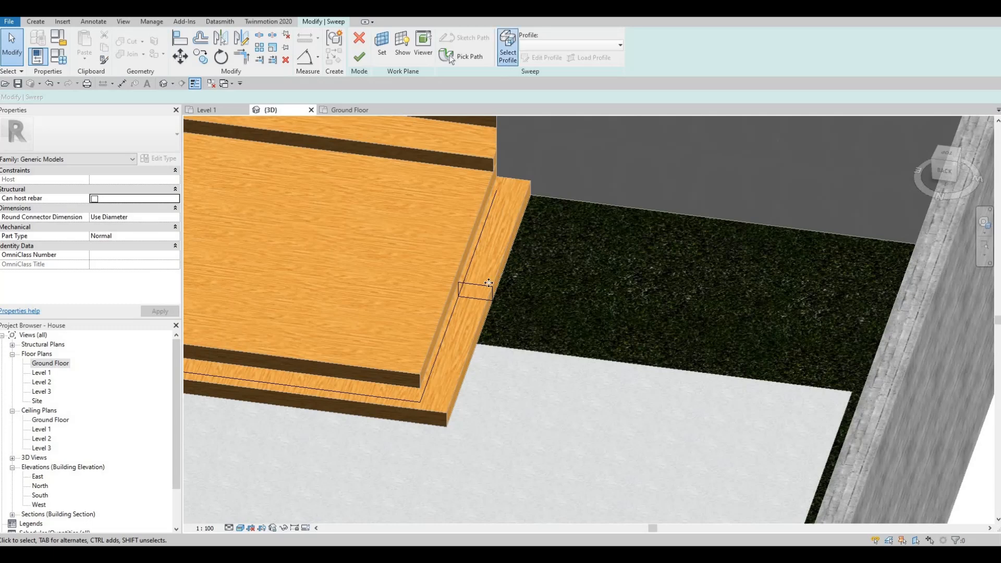
pyautogui.click(489, 284)
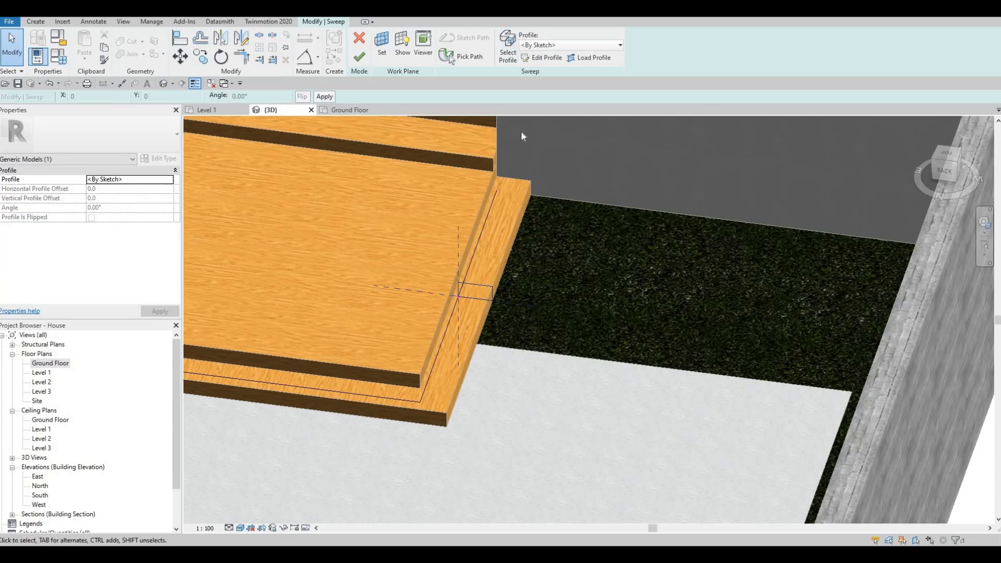
pyautogui.doubleClick(491, 283)
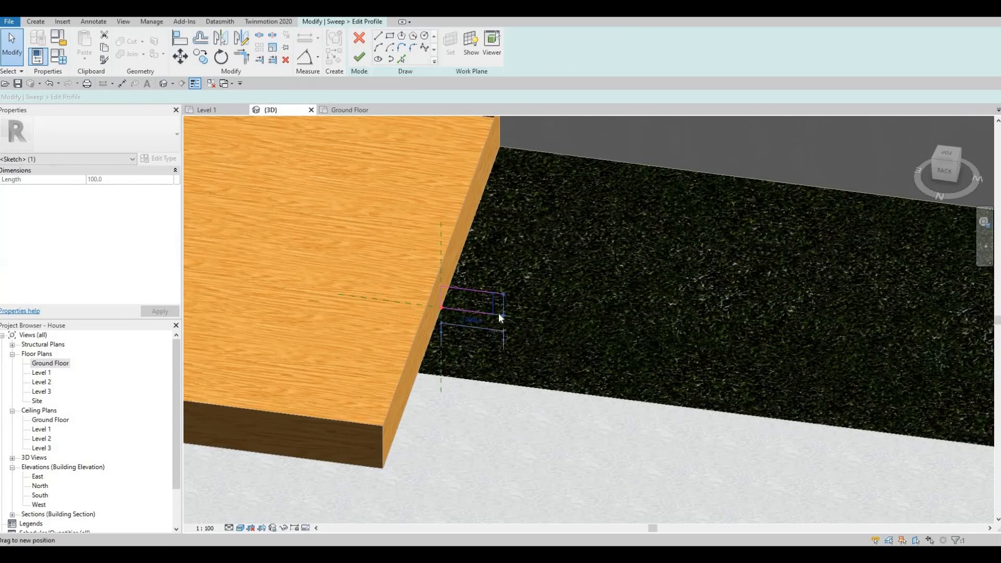
pyautogui.moveTo(500, 318); pyautogui.dragTo(508, 316)
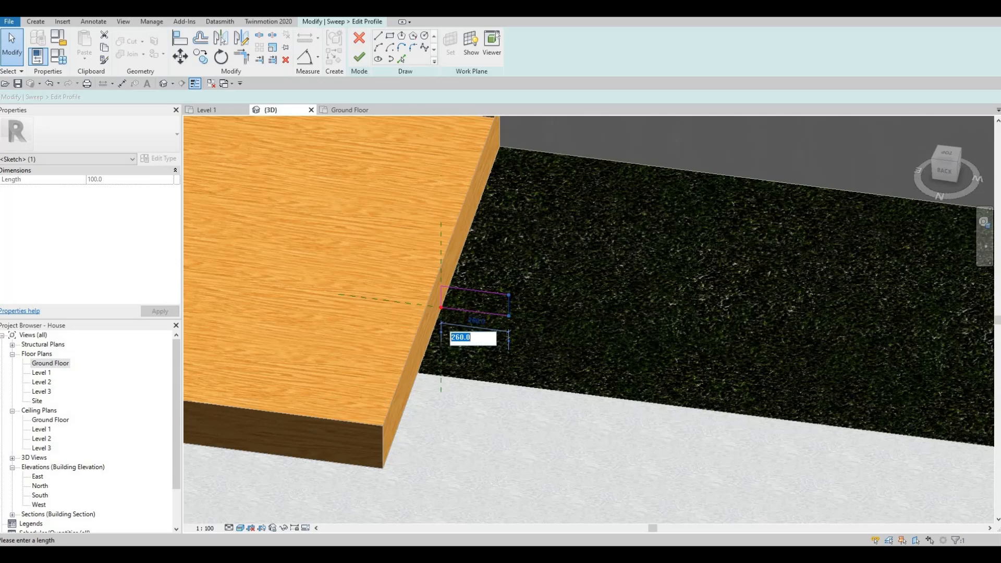
pyautogui.write('0')
pyautogui.press('Return')
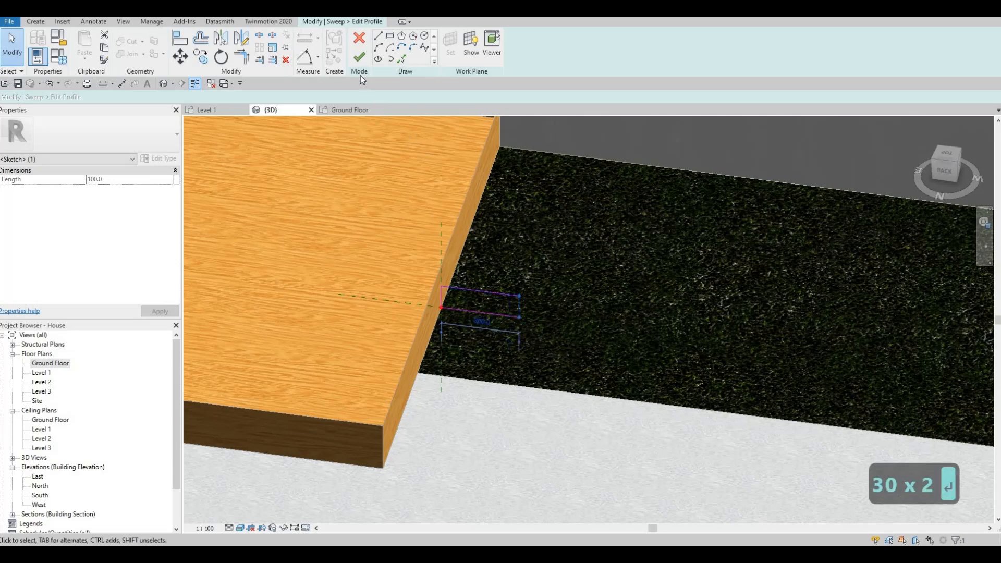
pyautogui.press('Escape')
# Try to finish the edited sweep and cancel out of it.
pyautogui.click(359, 56)
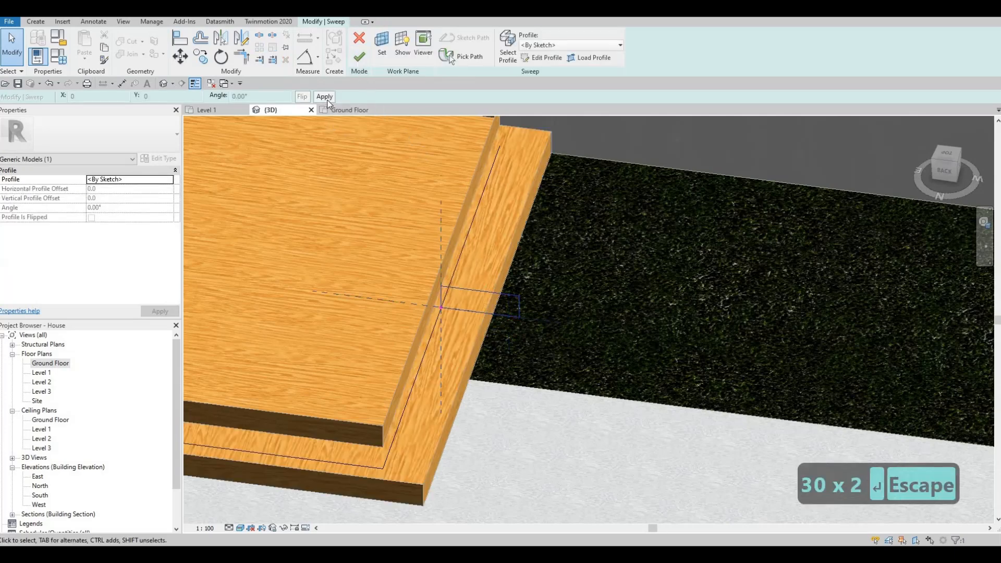
pyautogui.click(359, 56)
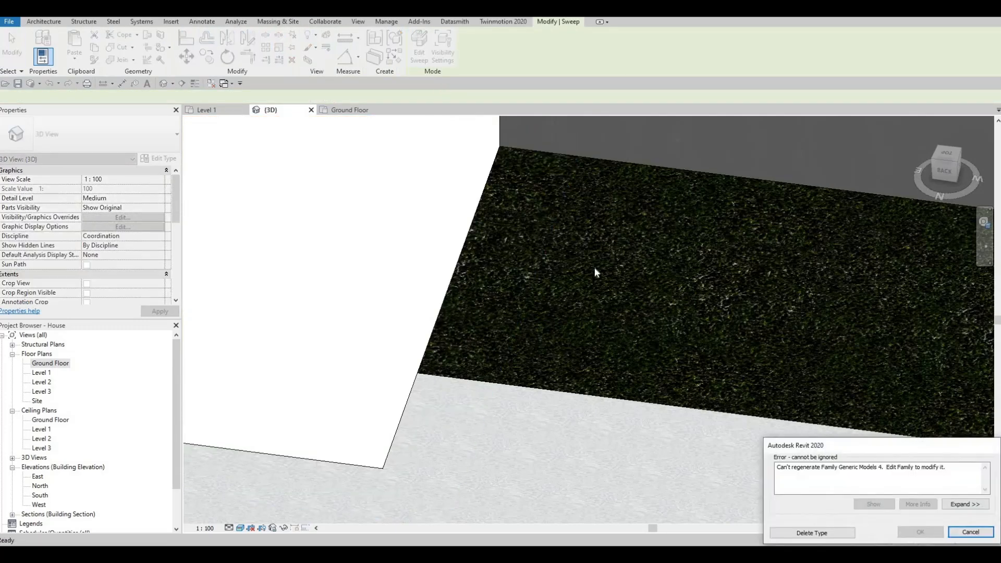
pyautogui.scroll(-2, 600, 308)
pyautogui.scroll(-6, 590, 296)
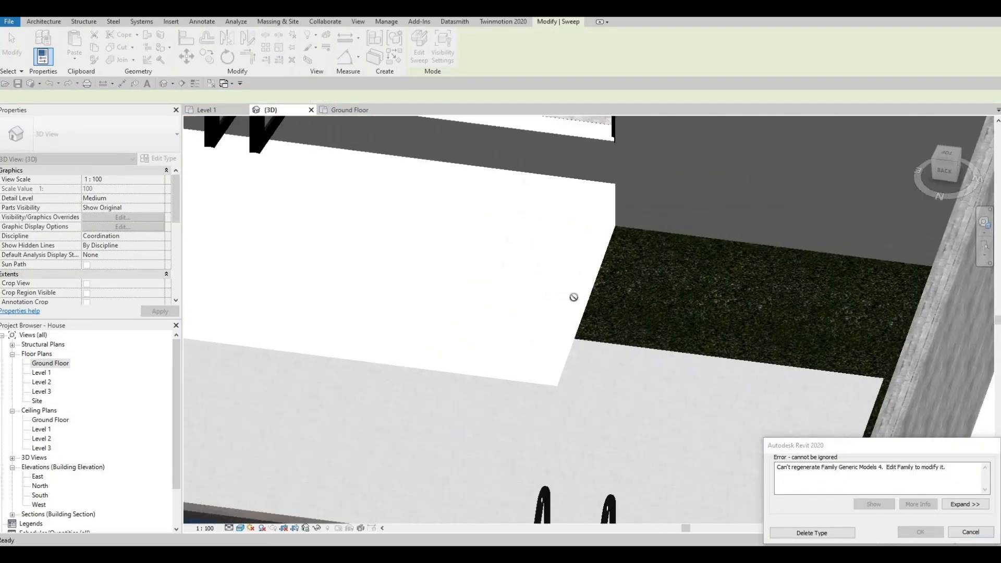
pyautogui.press('Escape')
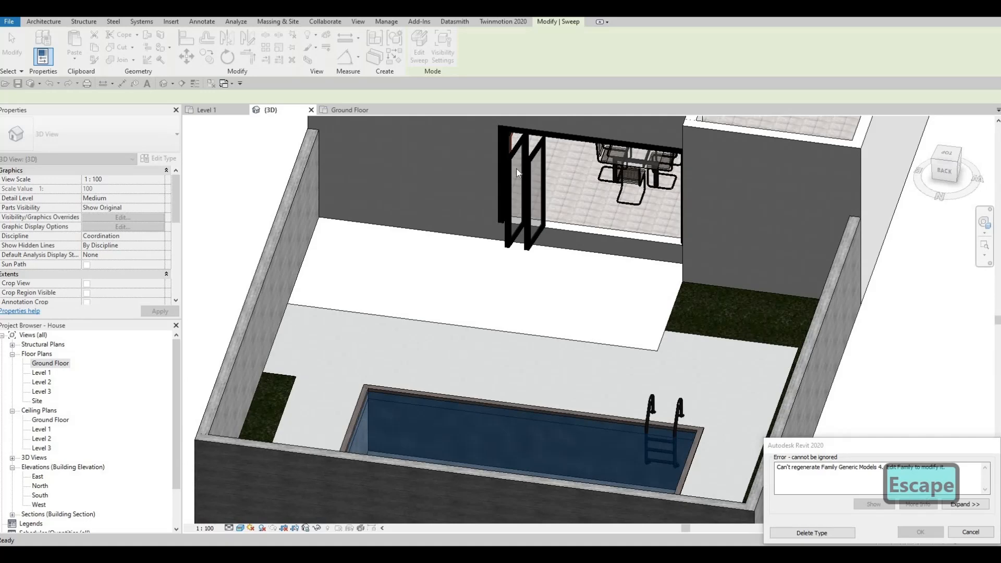
pyautogui.press('Escape')
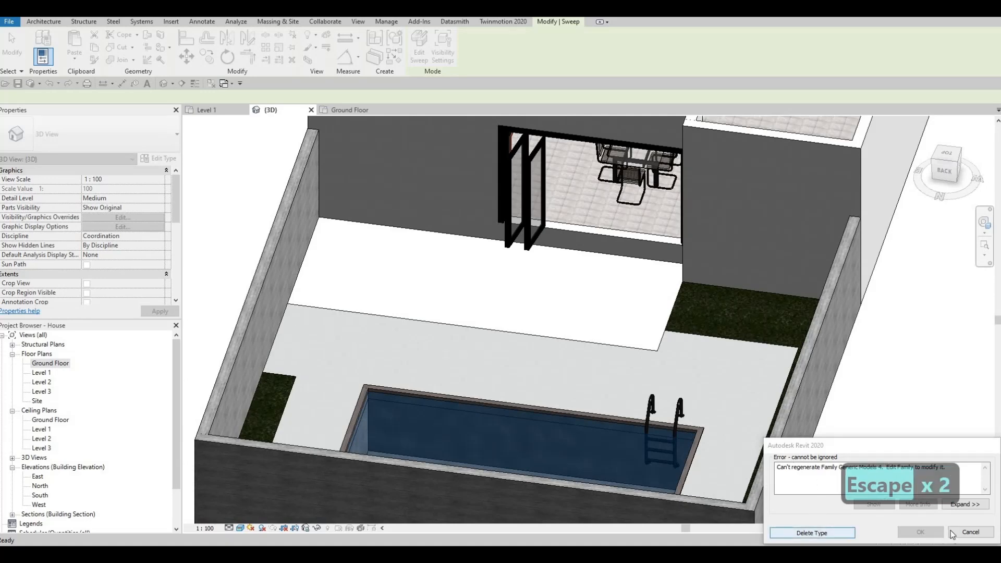
pyautogui.click(971, 532)
# Undo the last change to the deck's in-place model and leave the editor.
pyautogui.scroll(-4, 603, 293)
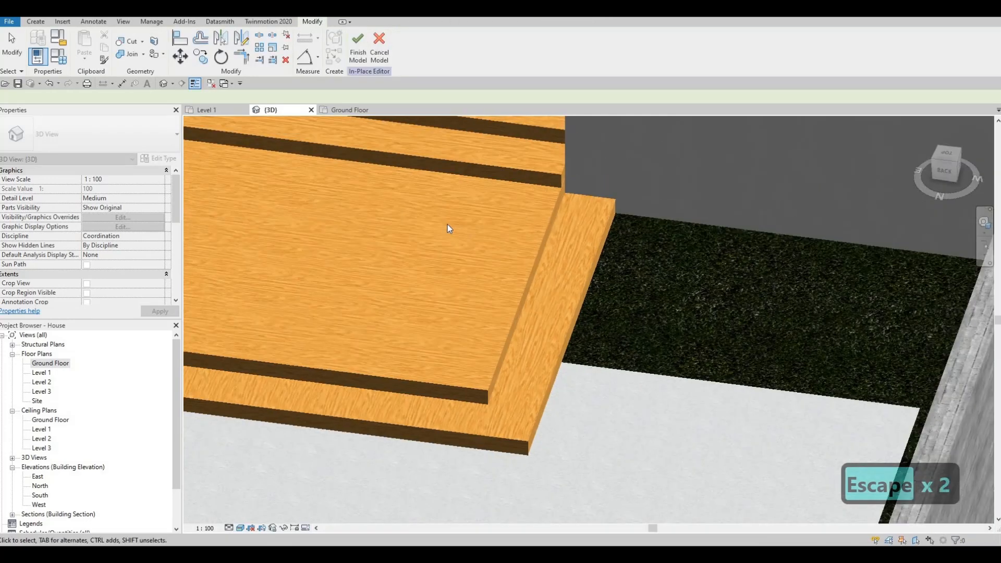
pyautogui.keyDown('shift'); pyautogui.moveTo(608, 172); pyautogui.dragTo(549, 203, button='middle'); pyautogui.keyUp('shift')
pyautogui.scroll(-3, 548, 199)
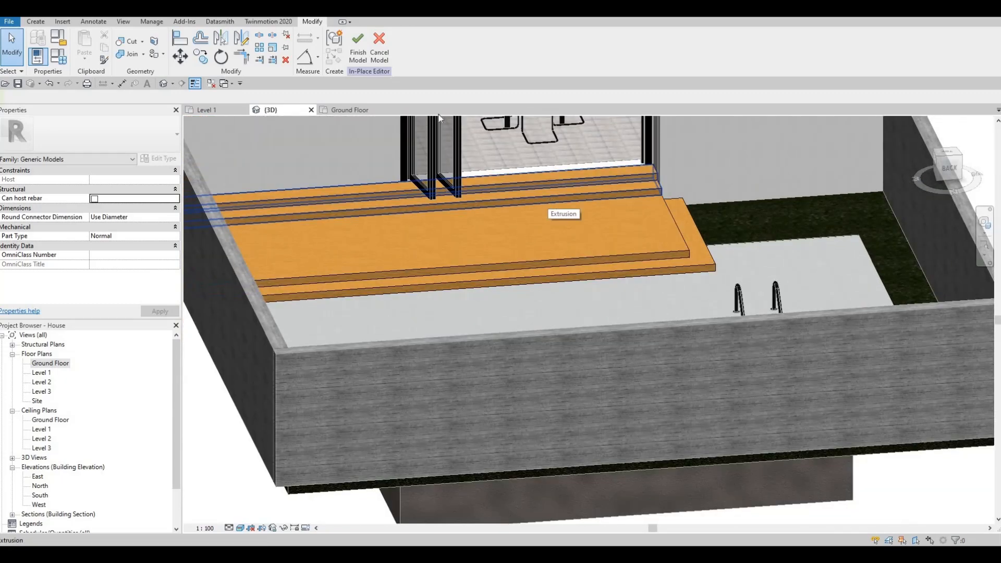
pyautogui.hotkey('ctrl', 'z')
pyautogui.scroll(-3, 553, 229)
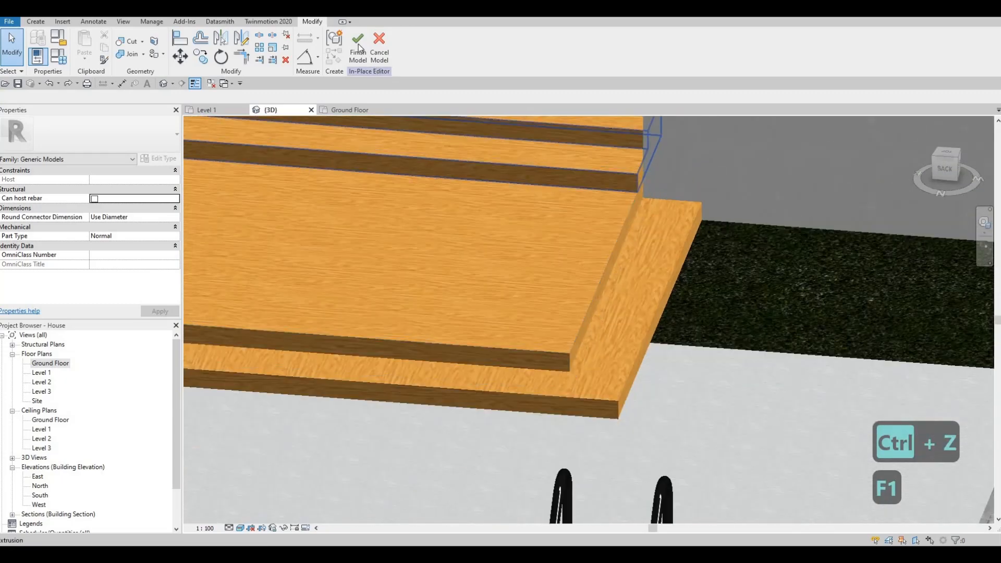
pyautogui.press('F1')
pyautogui.scroll(-2, 543, 205)
pyautogui.press('Escape')
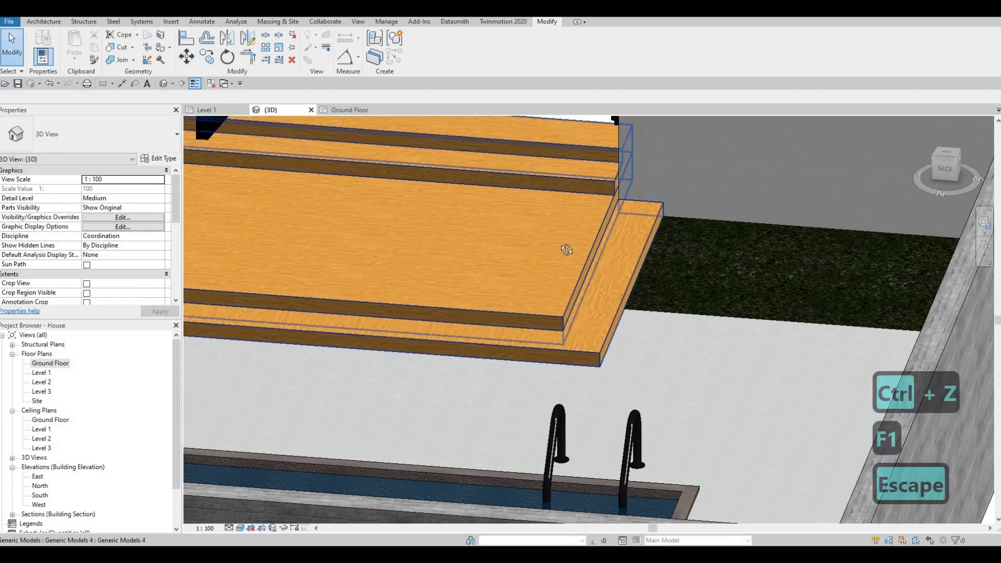
# Select and inspect the deck model and its step in the 3D view.
pyautogui.scroll(-2, 468, 237)
pyautogui.keyDown('shift'); pyautogui.moveTo(346, 240); pyautogui.dragTo(537, 242, button='middle'); pyautogui.keyUp('shift')
pyautogui.scroll(-3, 491, 236)
pyautogui.press('Escape')
pyautogui.click(537, 242)
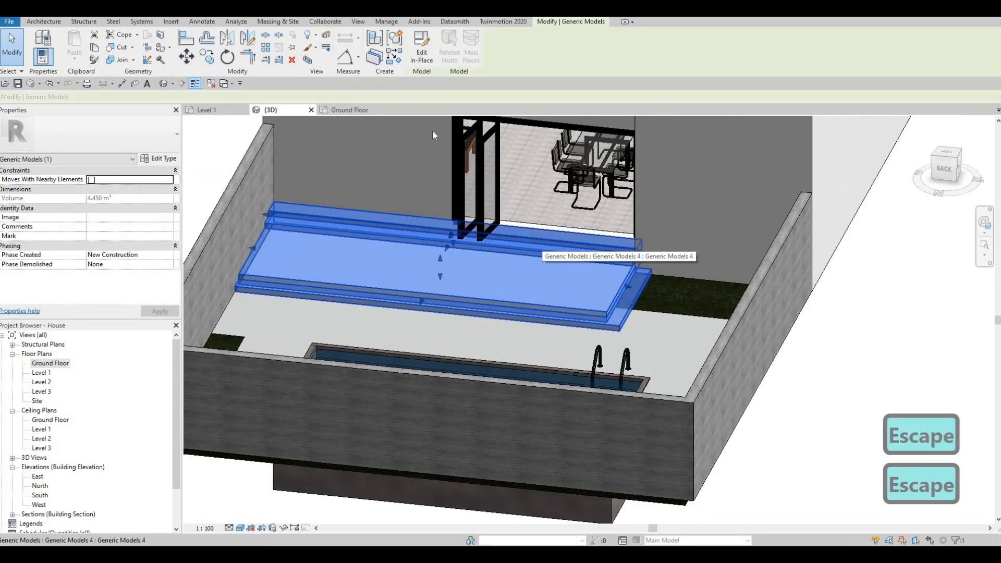
pyautogui.press('Escape')
pyautogui.click(631, 326)
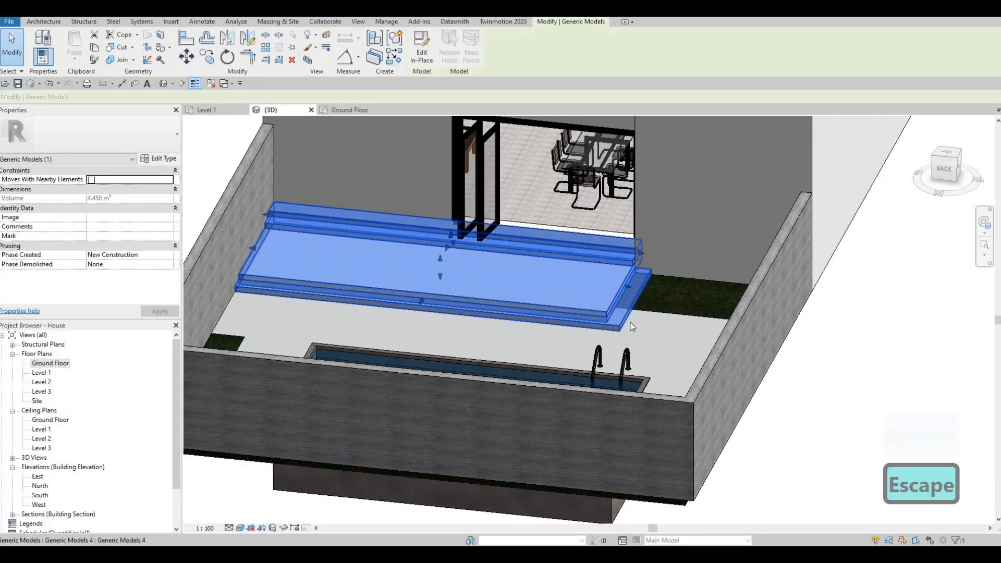
pyautogui.press('Escape')
pyautogui.press('Escape')
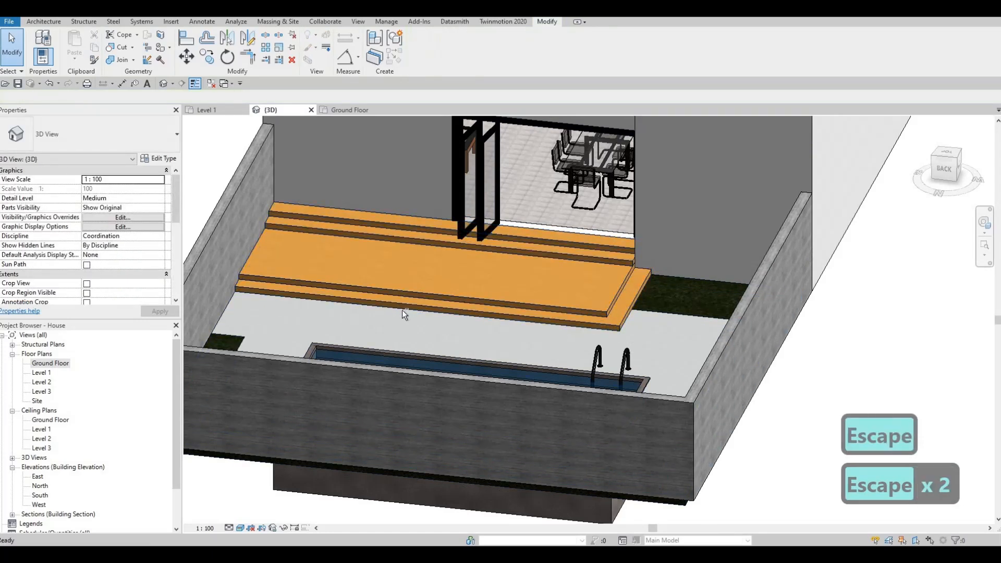
# In the Ground Floor plan, edit the paving floor's boundary, moving its edge line back to the deck's corner.
pyautogui.keyDown('shift'); pyautogui.moveTo(402, 310); pyautogui.dragTo(527, 292, button='middle'); pyautogui.keyUp('shift')
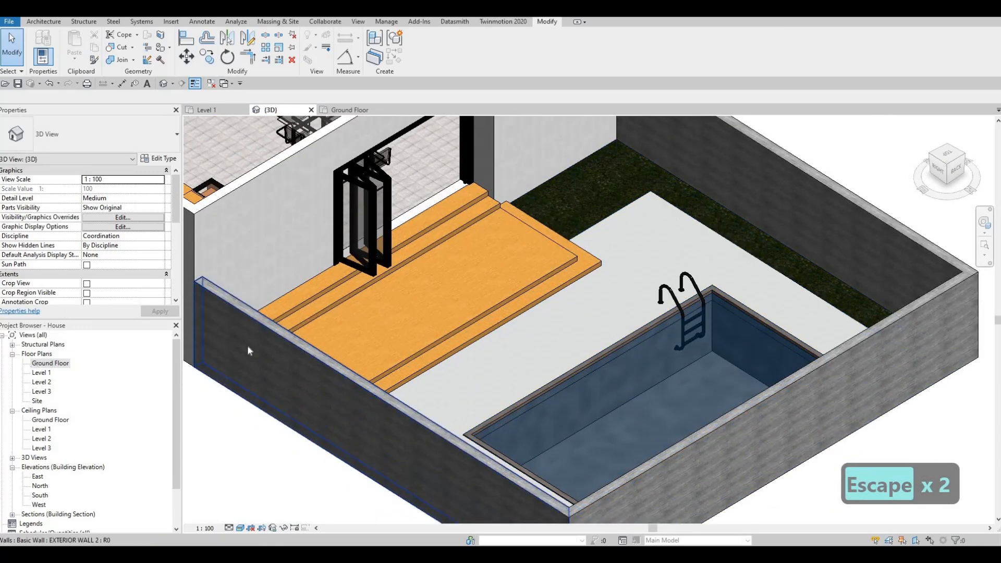
pyautogui.click(58, 363)
pyautogui.moveTo(473, 340); pyautogui.dragTo(484, 324, button='middle')
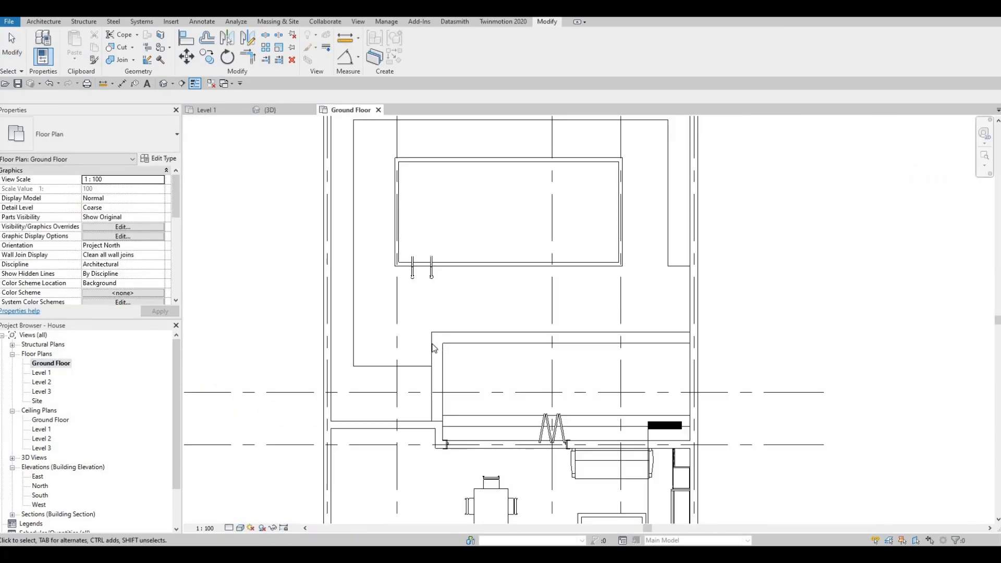
pyautogui.press('Tab')
pyautogui.click(433, 347)
pyautogui.click(424, 55)
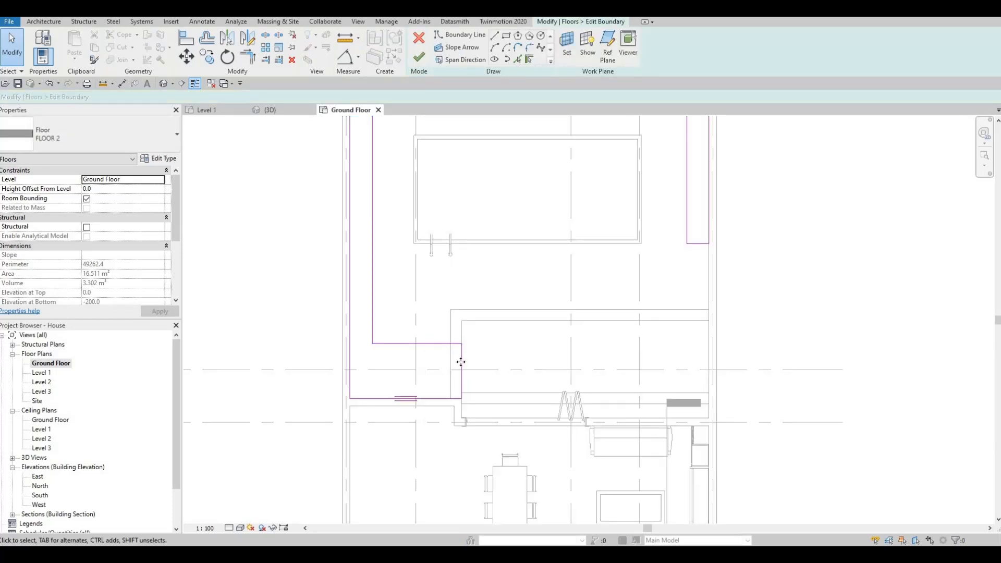
pyautogui.moveTo(459, 360); pyautogui.dragTo(431, 367)
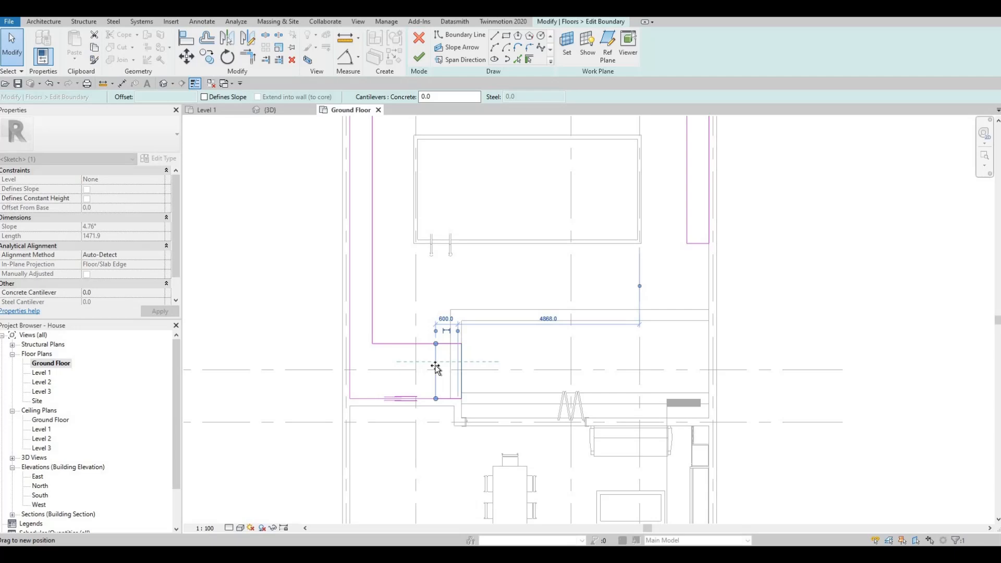
pyautogui.click(418, 57)
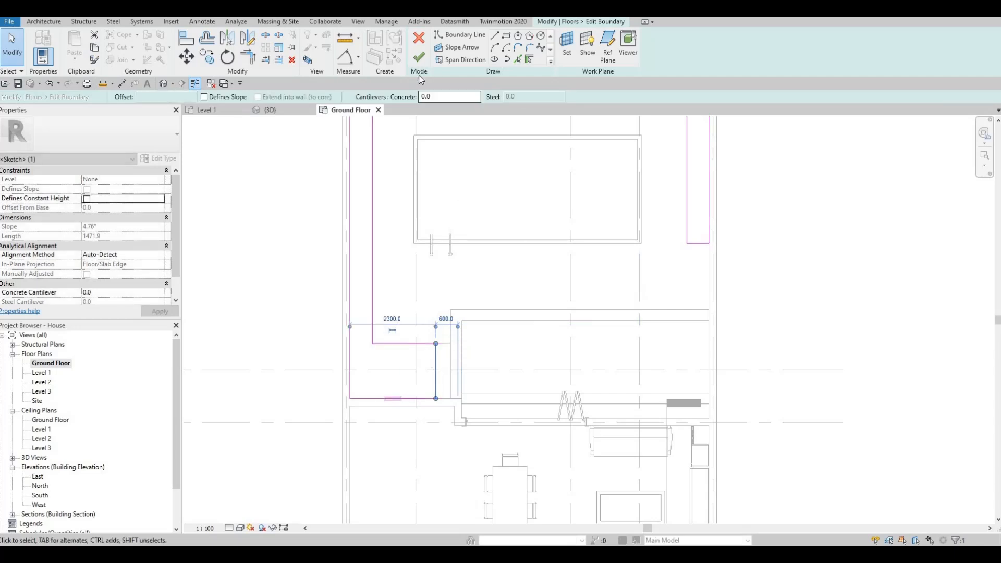
pyautogui.press('Escape')
pyautogui.press('Escape')
# Edit the neighbouring floor's boundary, trimming its lines into a closed corner beside the deck.
pyautogui.click(450, 319)
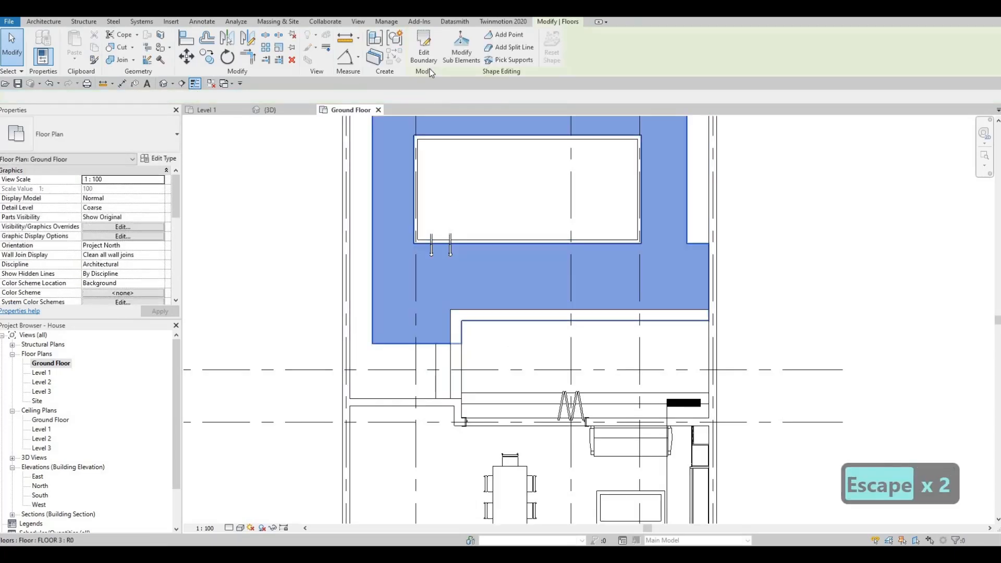
pyautogui.doubleClick(426, 337)
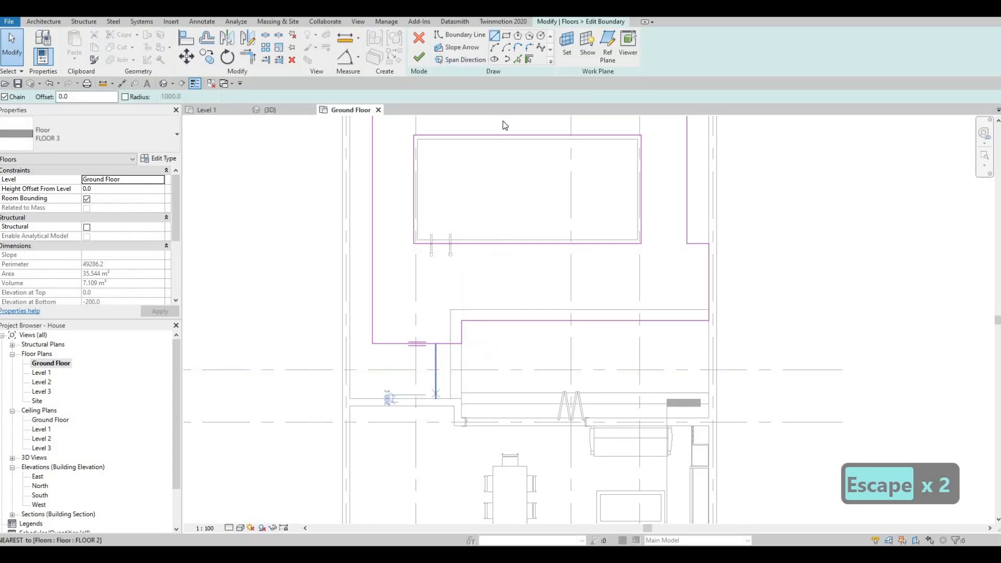
pyautogui.click(518, 59)
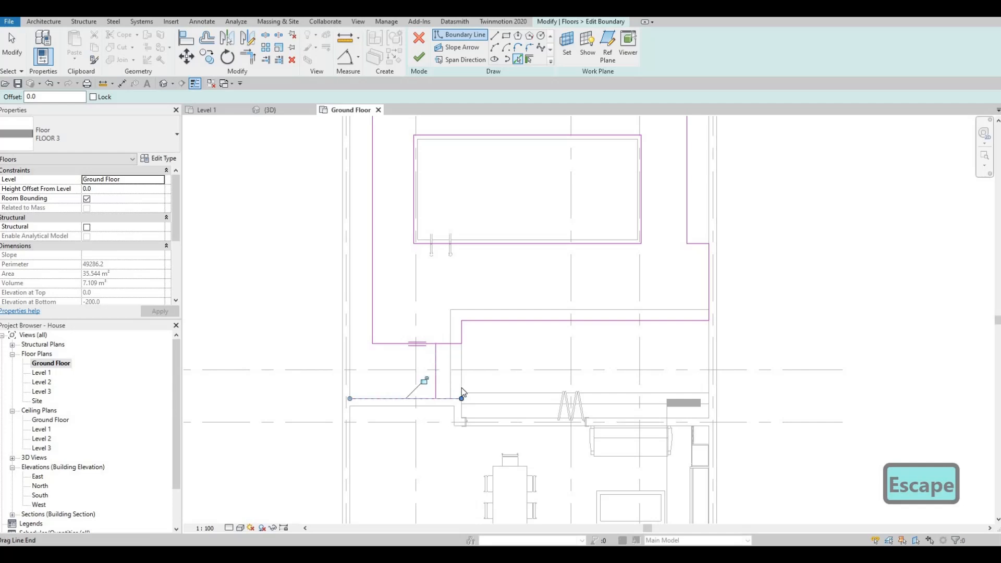
pyautogui.press('Escape')
pyautogui.press('Escape')
pyautogui.press('Escape')
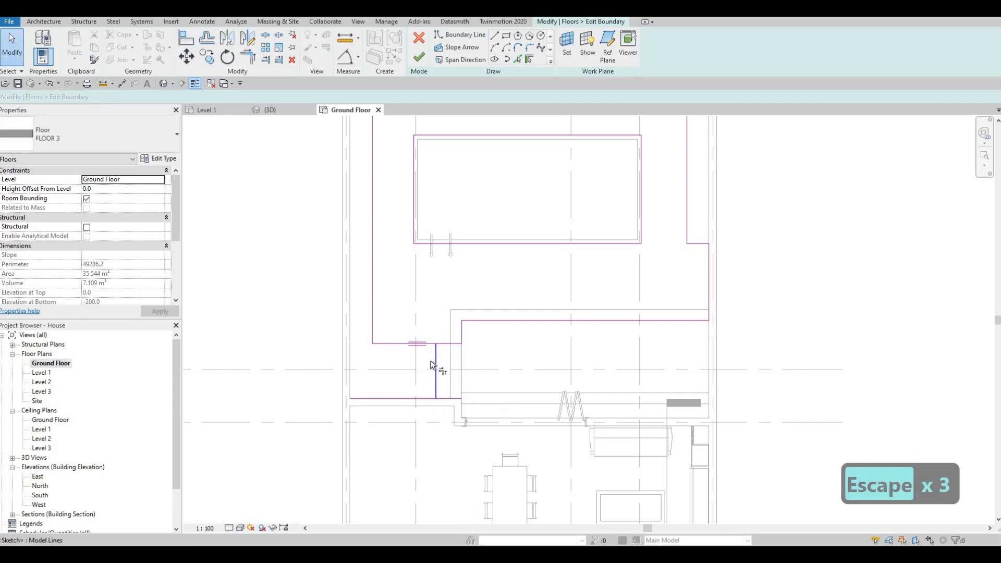
pyautogui.press('t')
pyautogui.press('r')
pyautogui.click(434, 345)
pyautogui.click(436, 381)
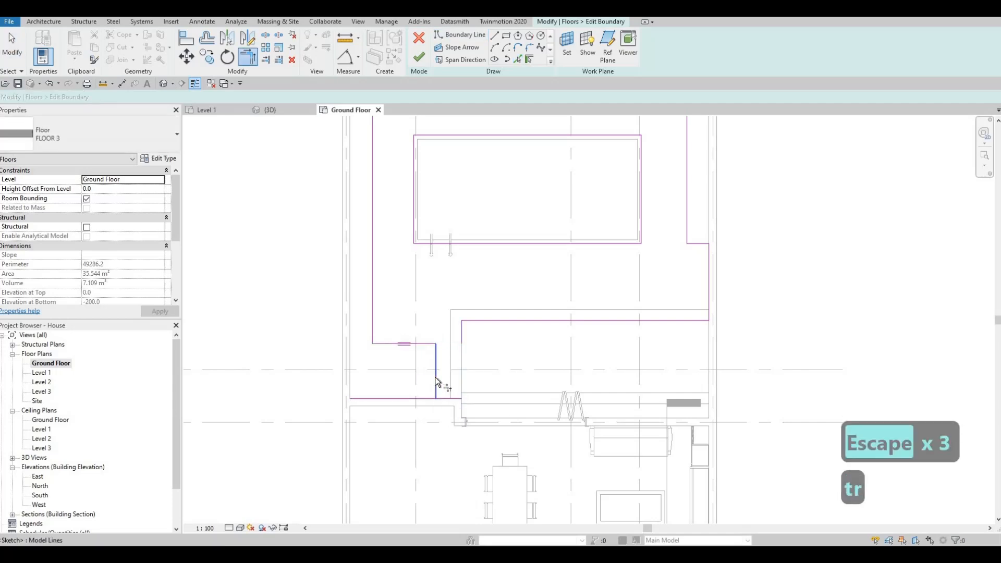
pyautogui.click(442, 399)
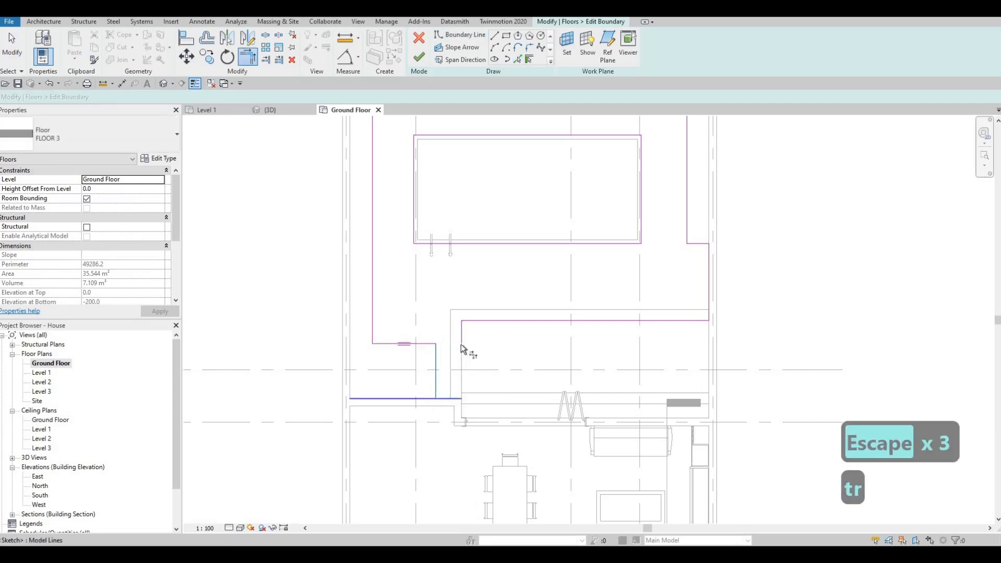
pyautogui.click(448, 400)
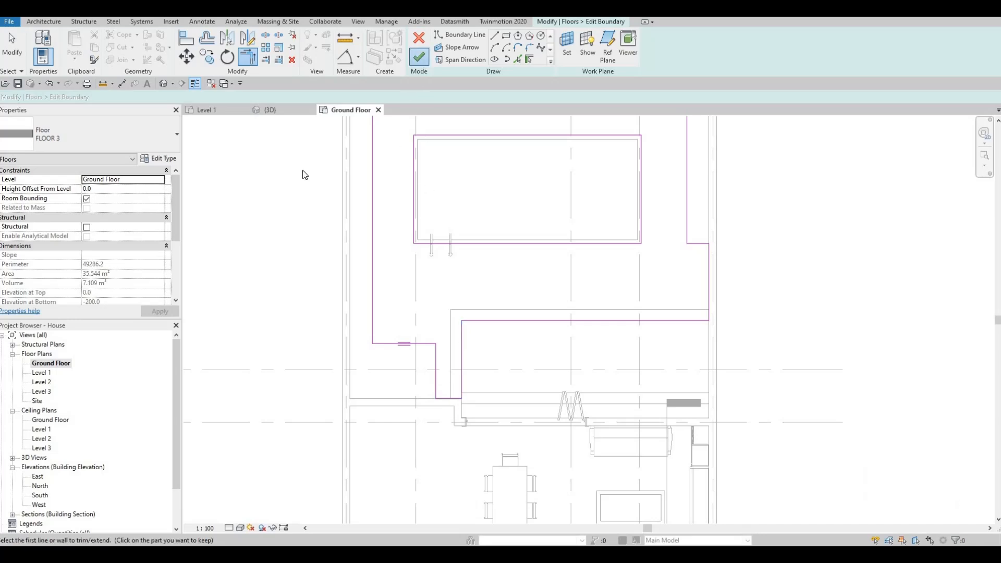
pyautogui.click(419, 56)
pyautogui.press('Escape')
pyautogui.press('Escape')
# Switch to the 3D view and orbit around the deck and pool to inspect the floors.
pyautogui.hotkey('ctrl', 'Tab')
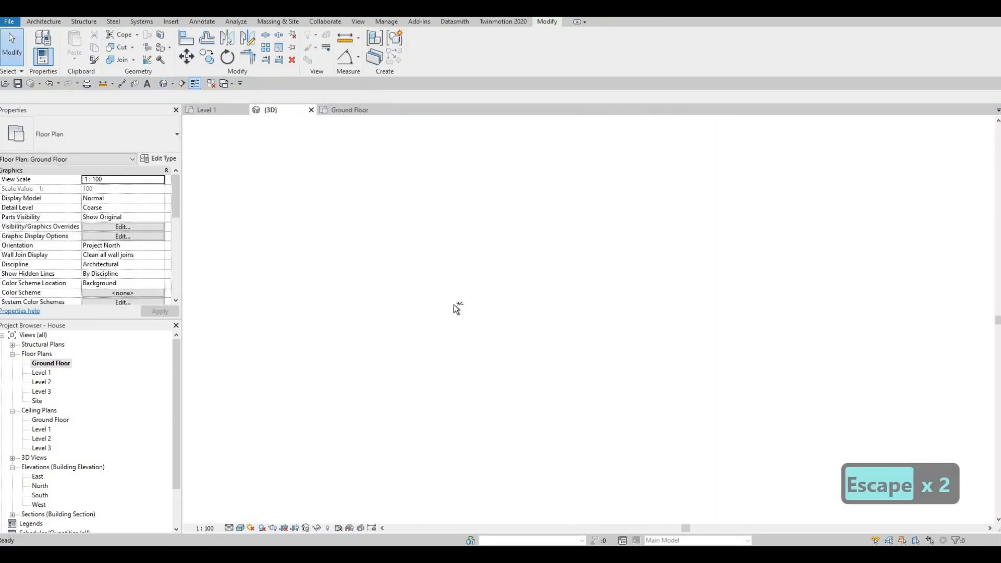
pyautogui.keyDown('shift'); pyautogui.moveTo(278, 305); pyautogui.dragTo(765, 330, button='middle'); pyautogui.keyUp('shift')
pyautogui.scroll(2, 714, 349)
pyautogui.scroll(-2, 714, 350)
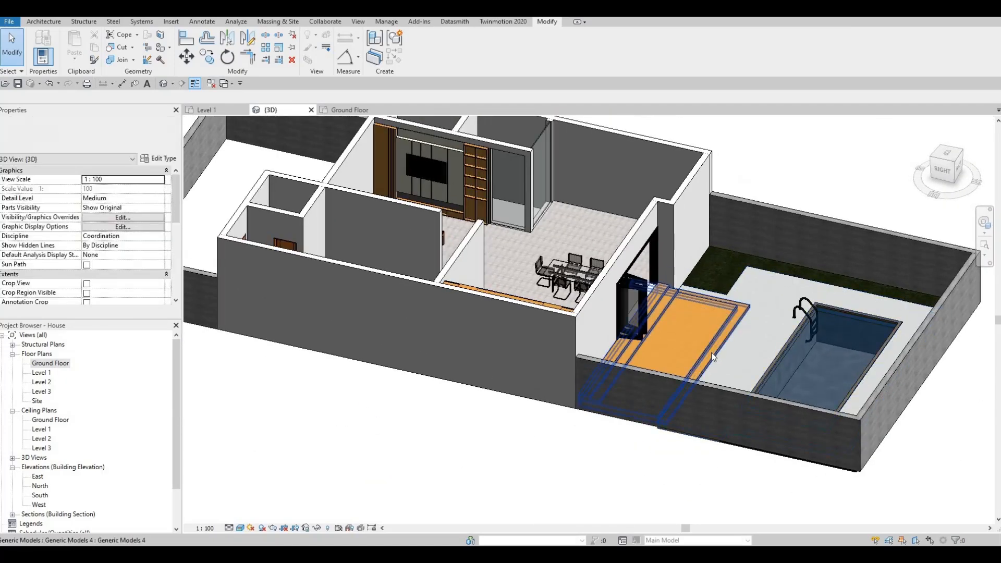
pyautogui.keyDown('shift'); pyautogui.moveTo(711, 353); pyautogui.dragTo(643, 419, button='middle'); pyautogui.keyUp('shift')
pyautogui.scroll(2, 661, 352)
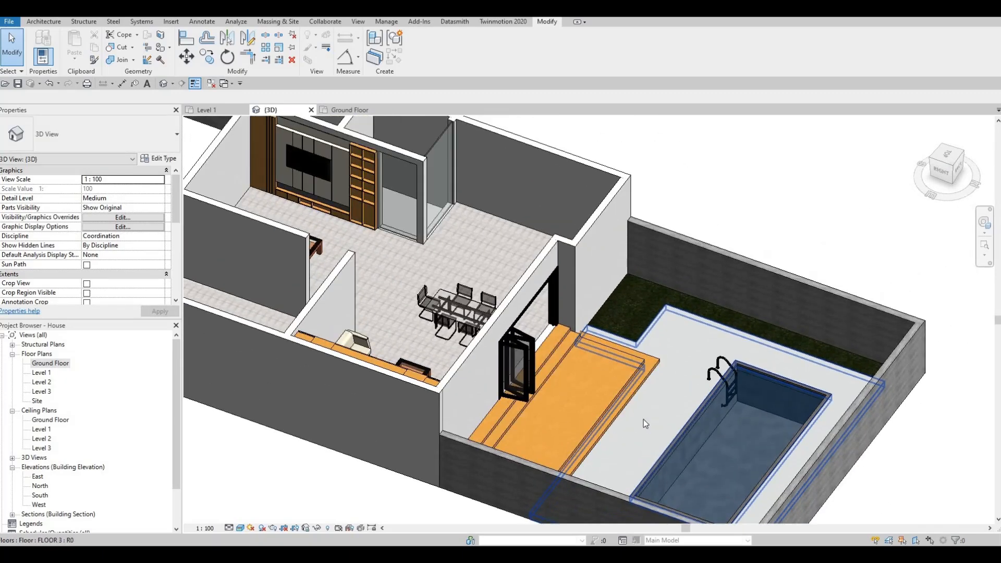